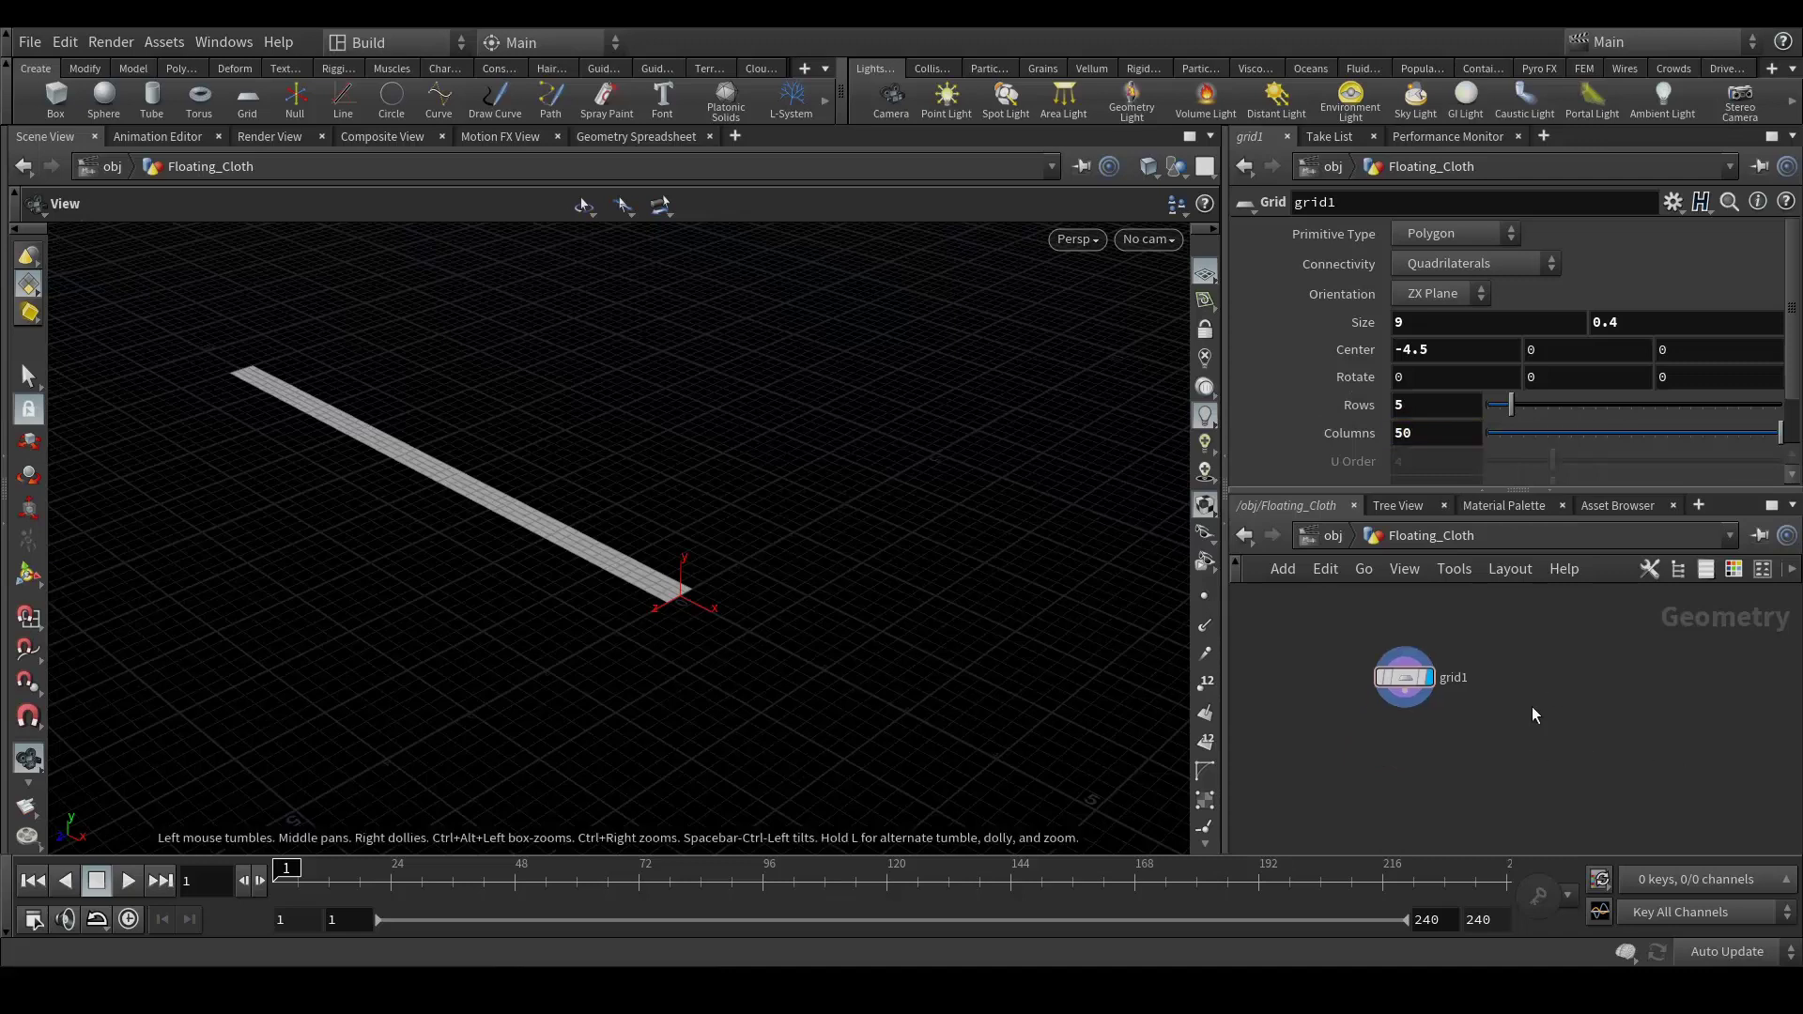
Add a Transform node wired after grid1
left_click(1416, 728)
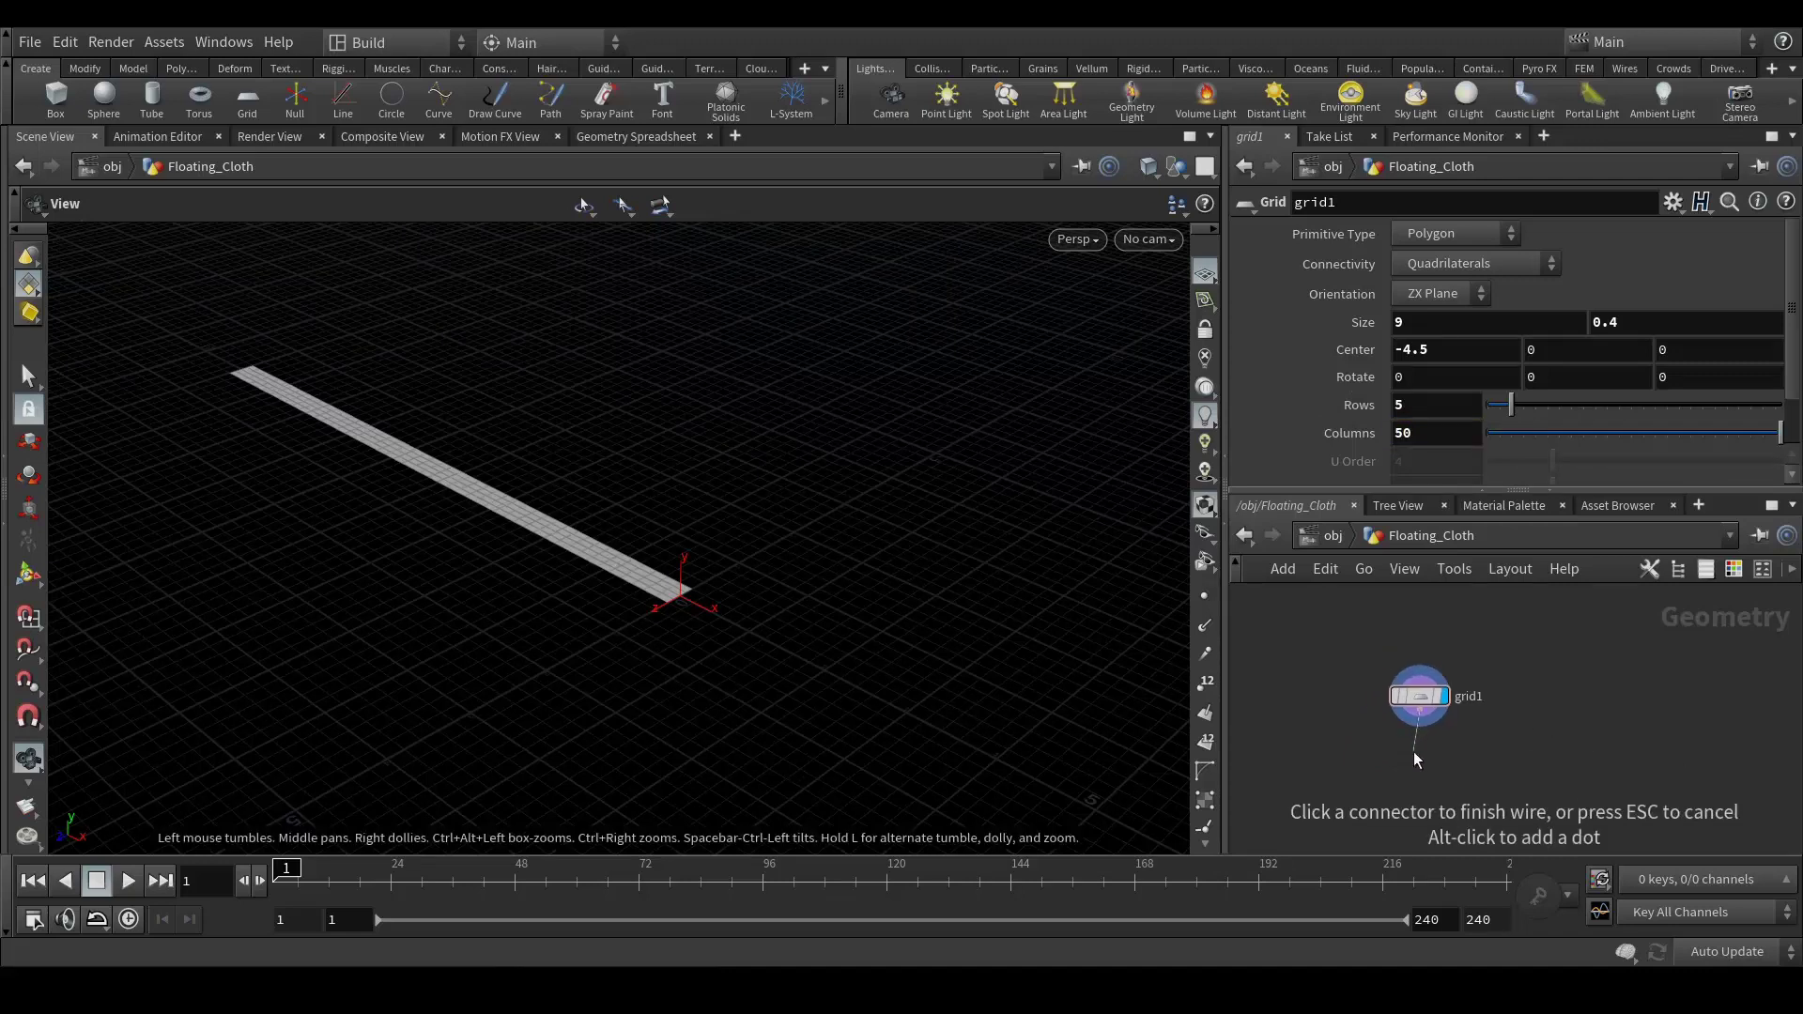
left_click(1413, 751)
type("transf")
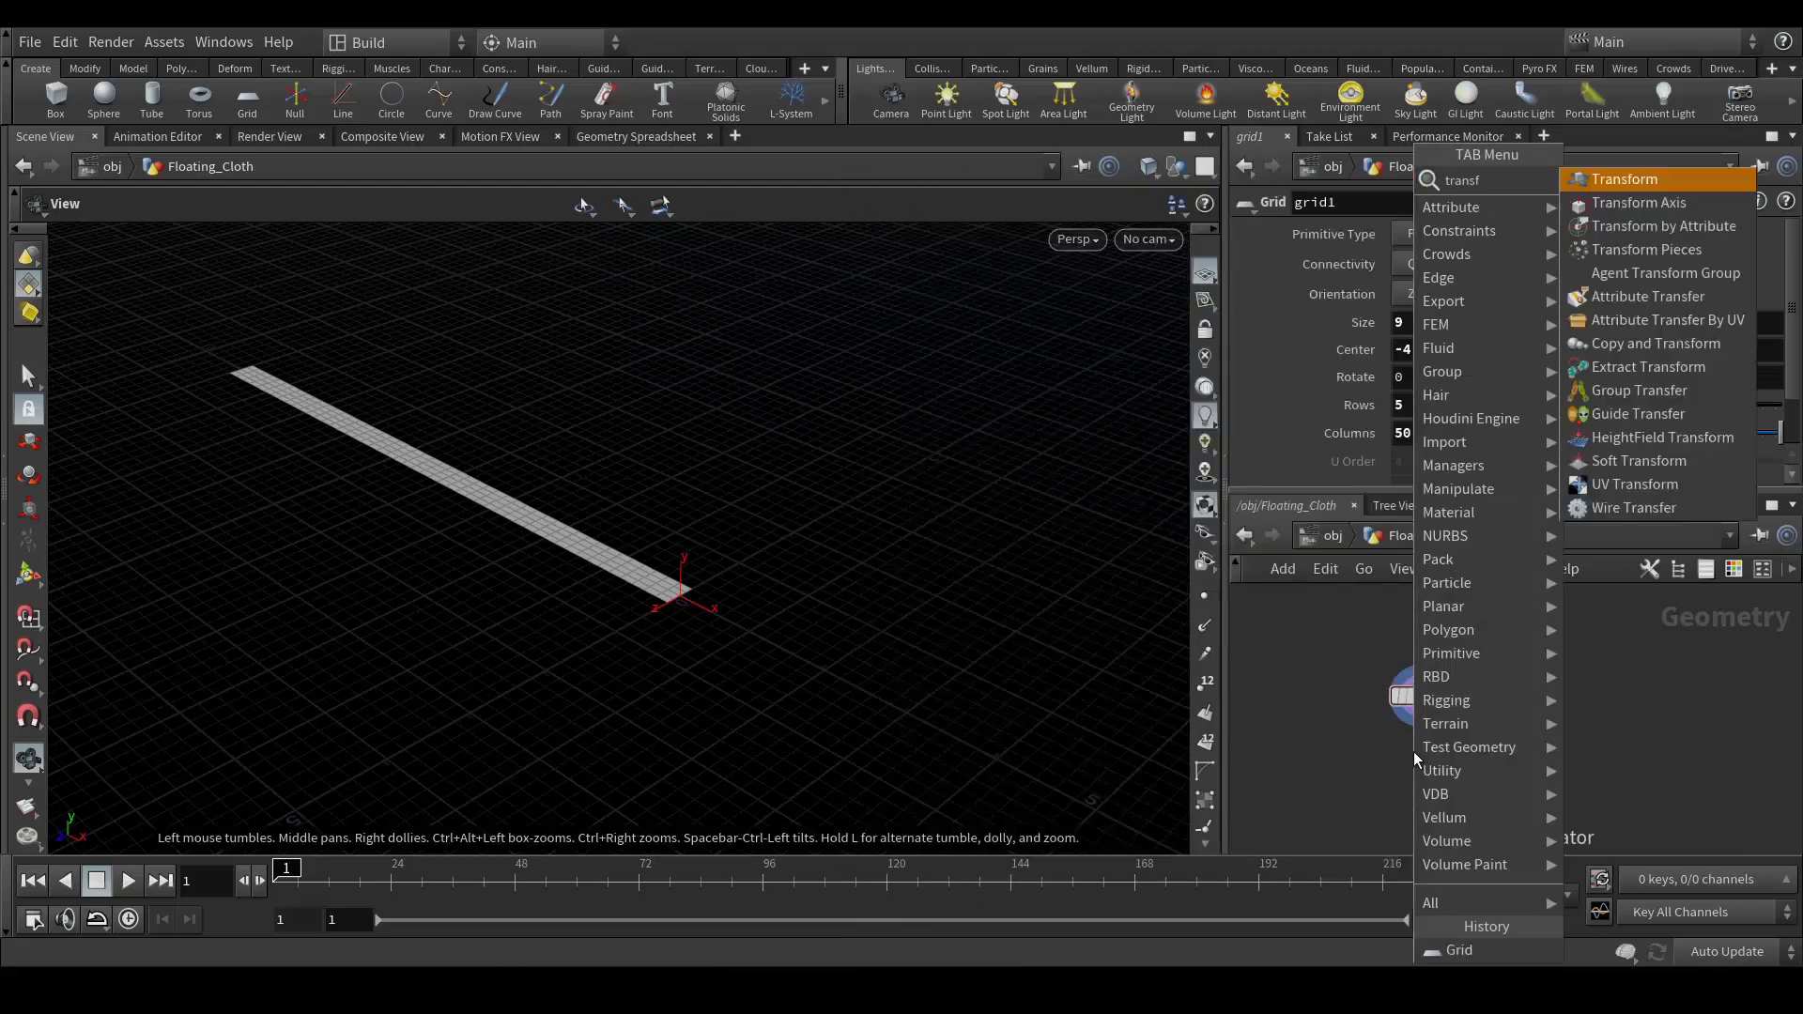
key("Return")
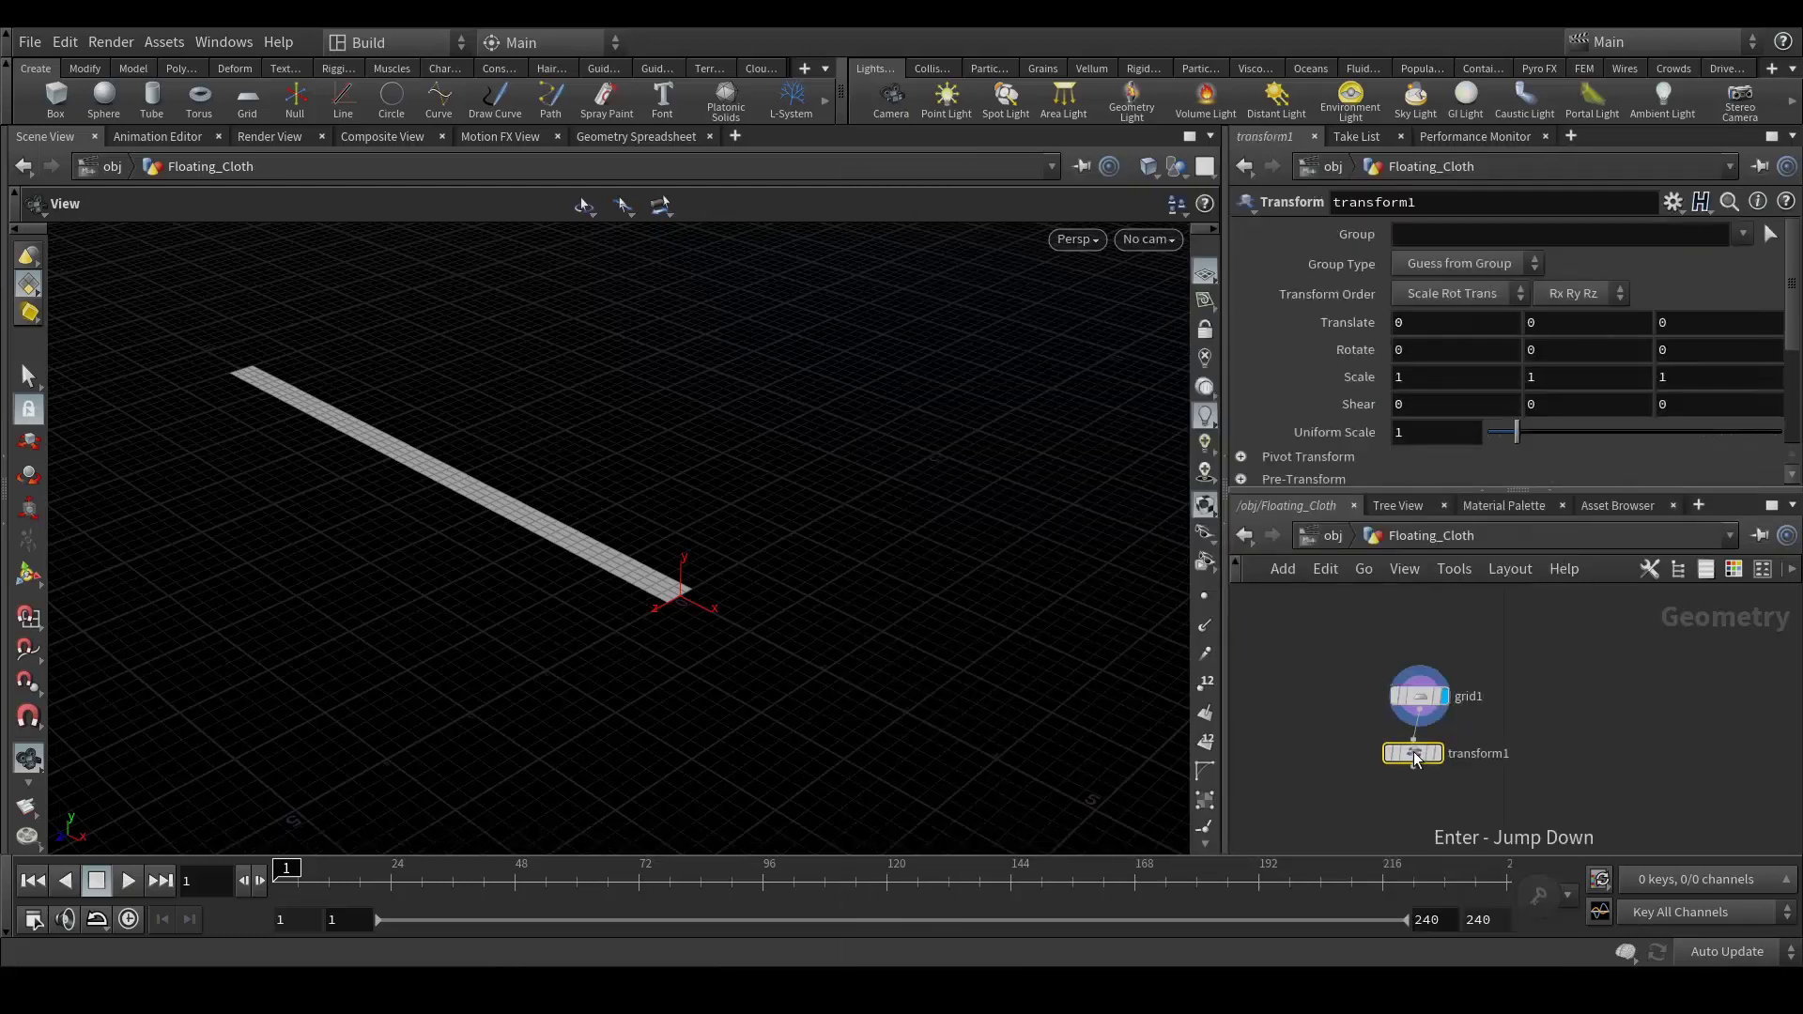
mouse_move(1417, 759)
key("h")
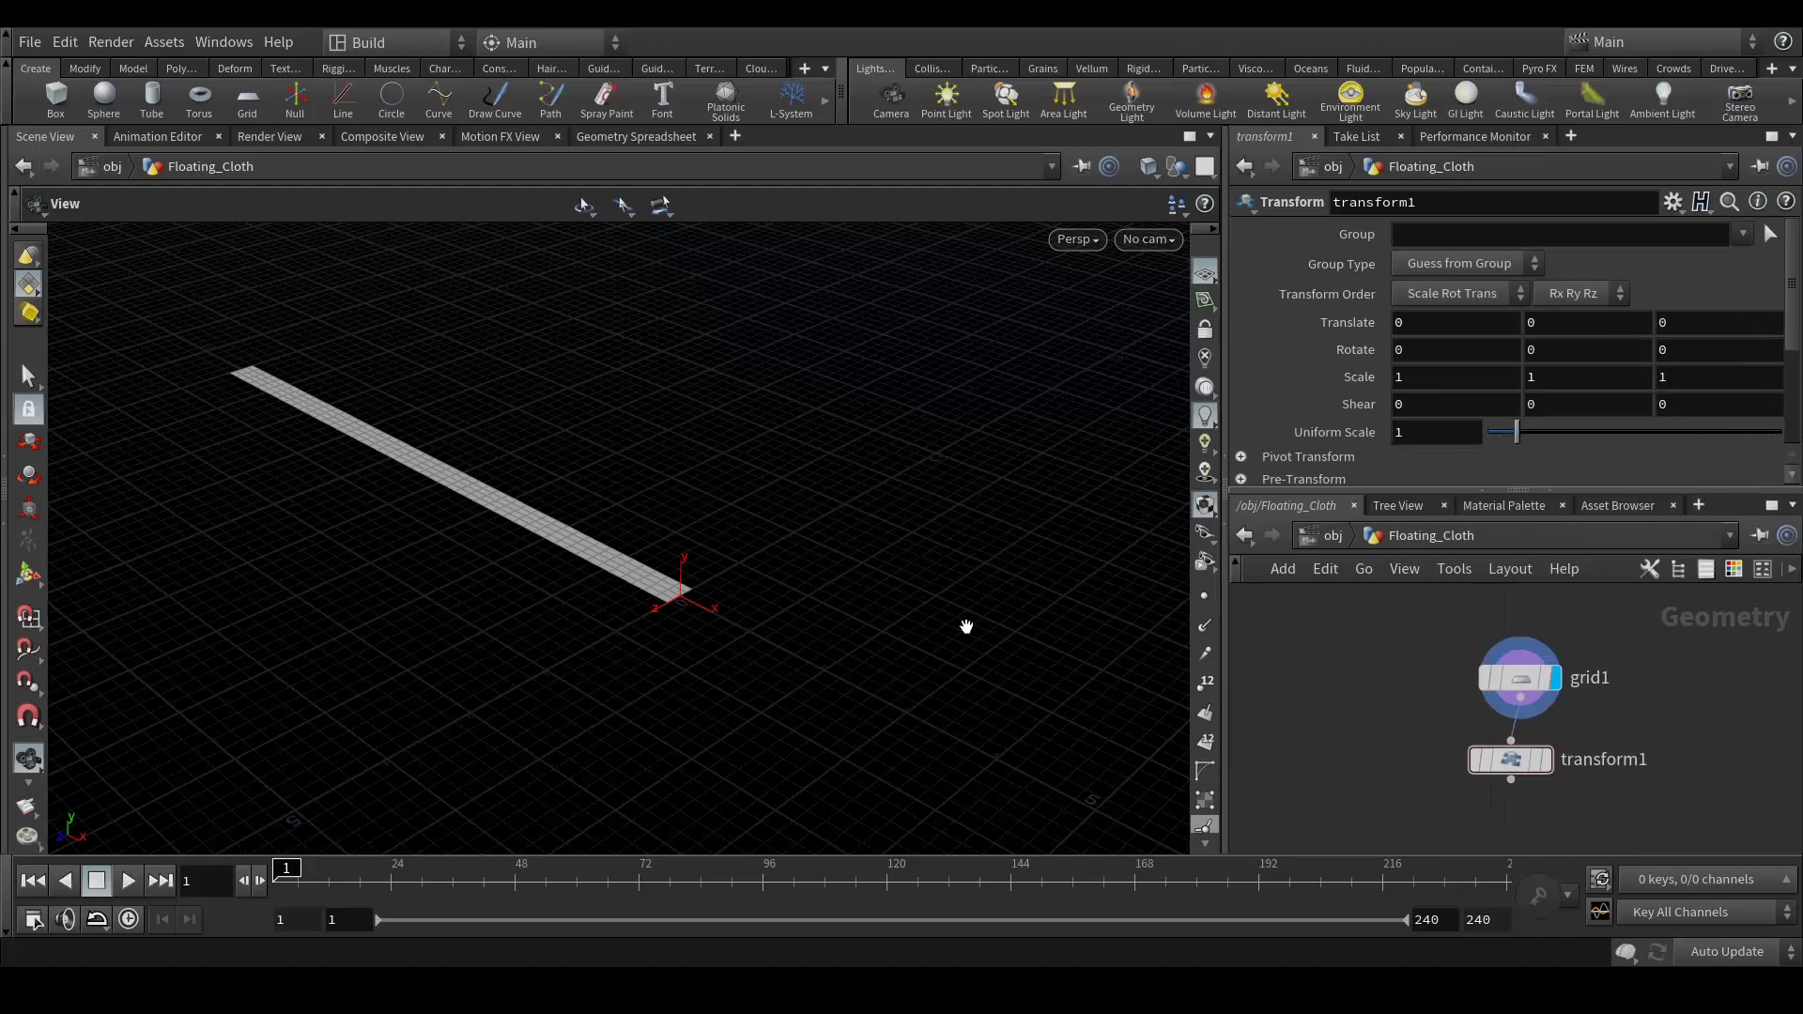
Set transform1's Rotate Y to 90 and display the rotated strip
left_click(1512, 761)
left_click(1542, 354)
type("9")
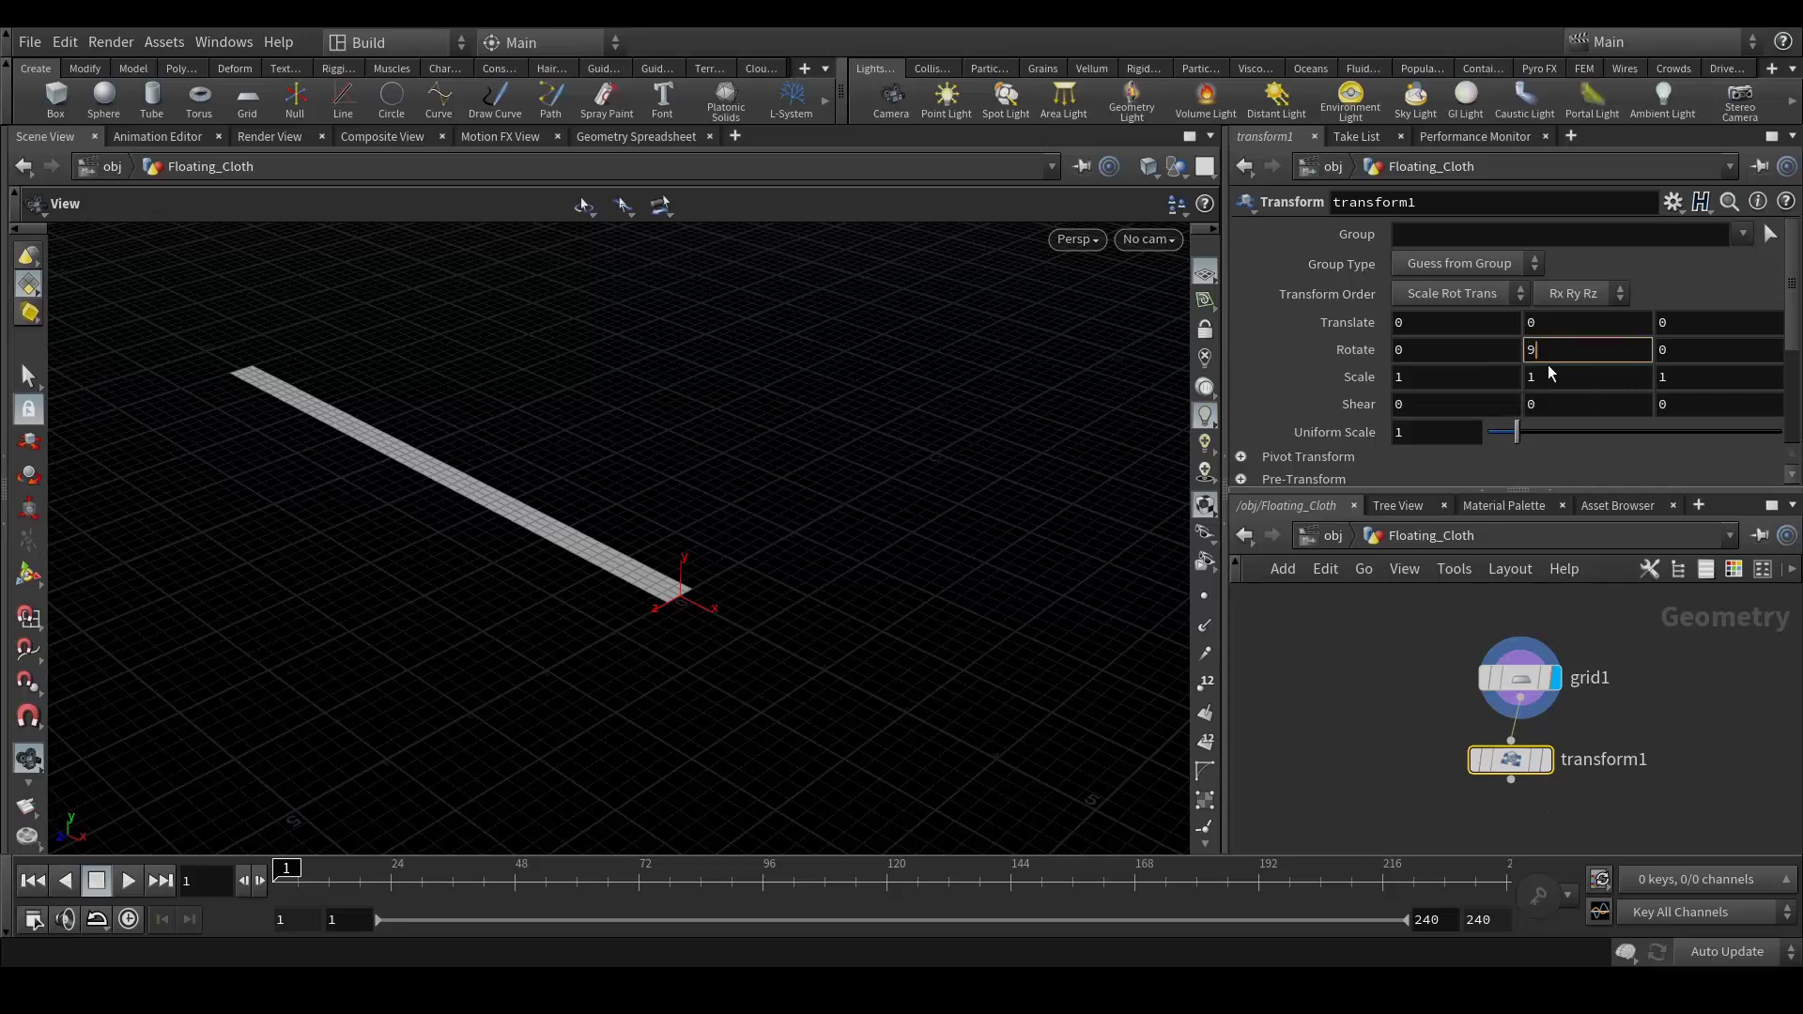
type("0")
key("Return")
scroll(1735, 686, "down", 3)
middle_click_drag(1705, 714, 1644, 695)
left_click(1545, 719)
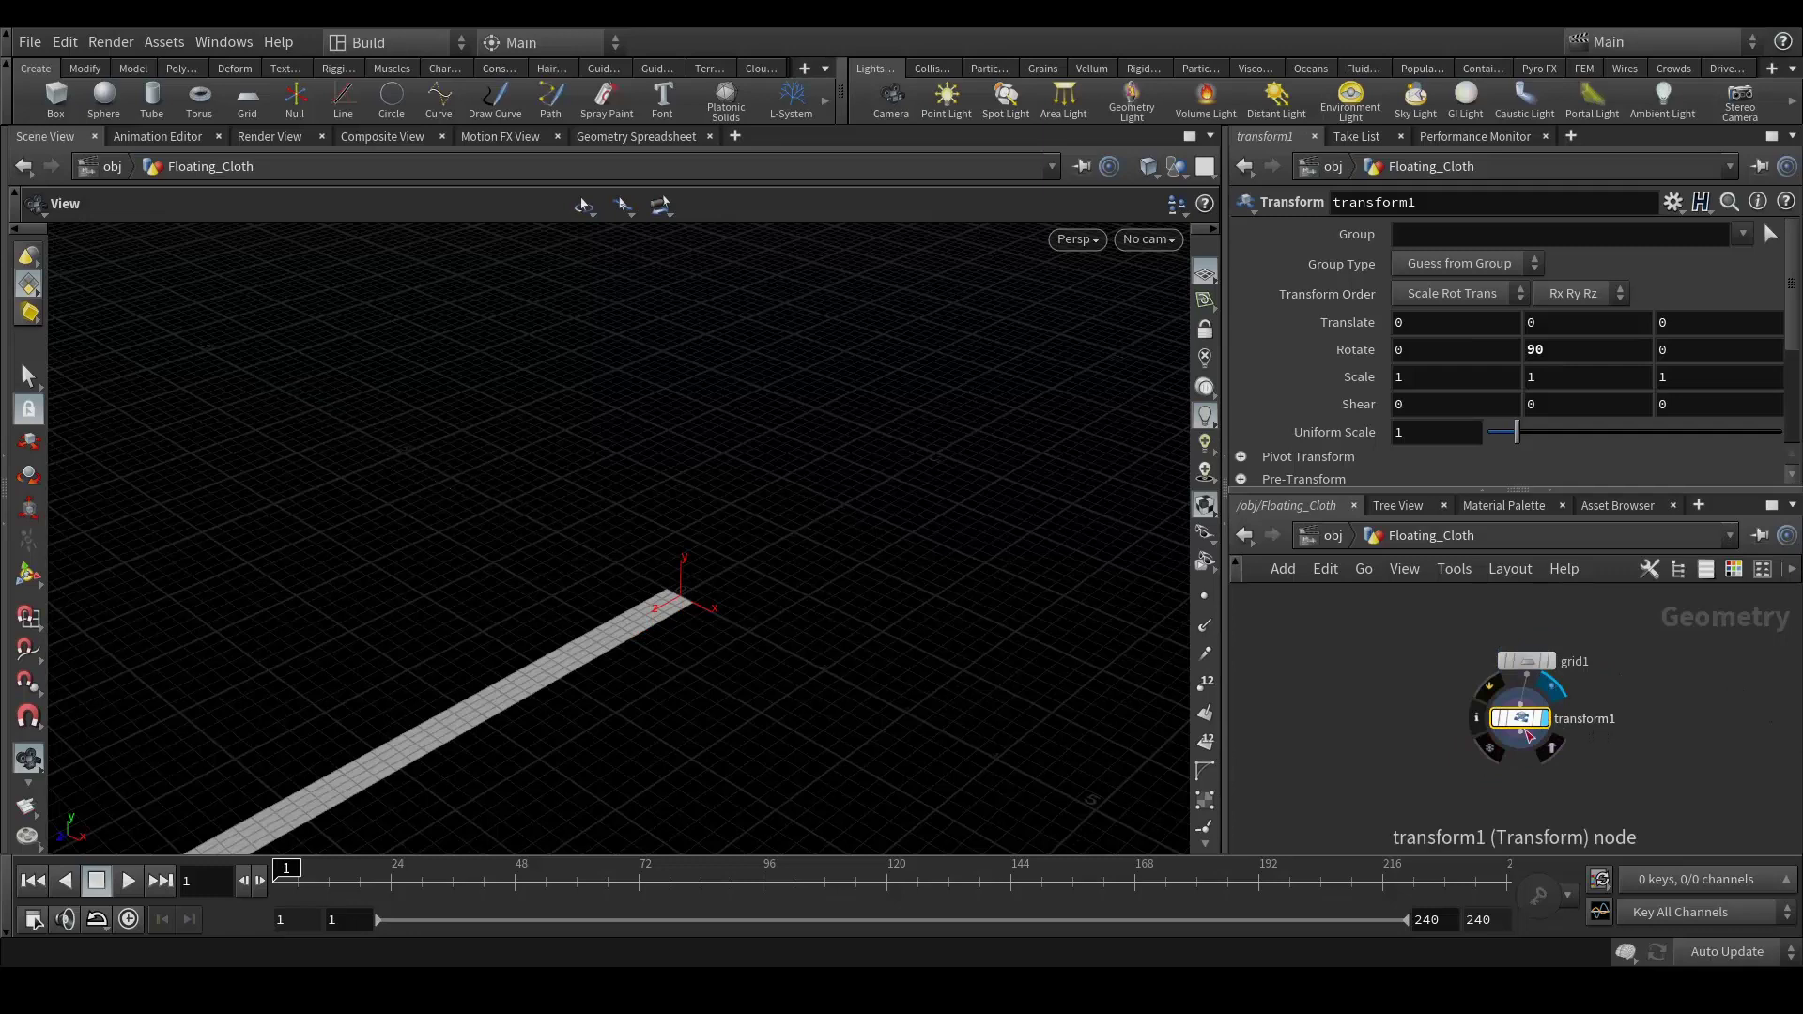
left_click_drag(818, 588, 751, 613)
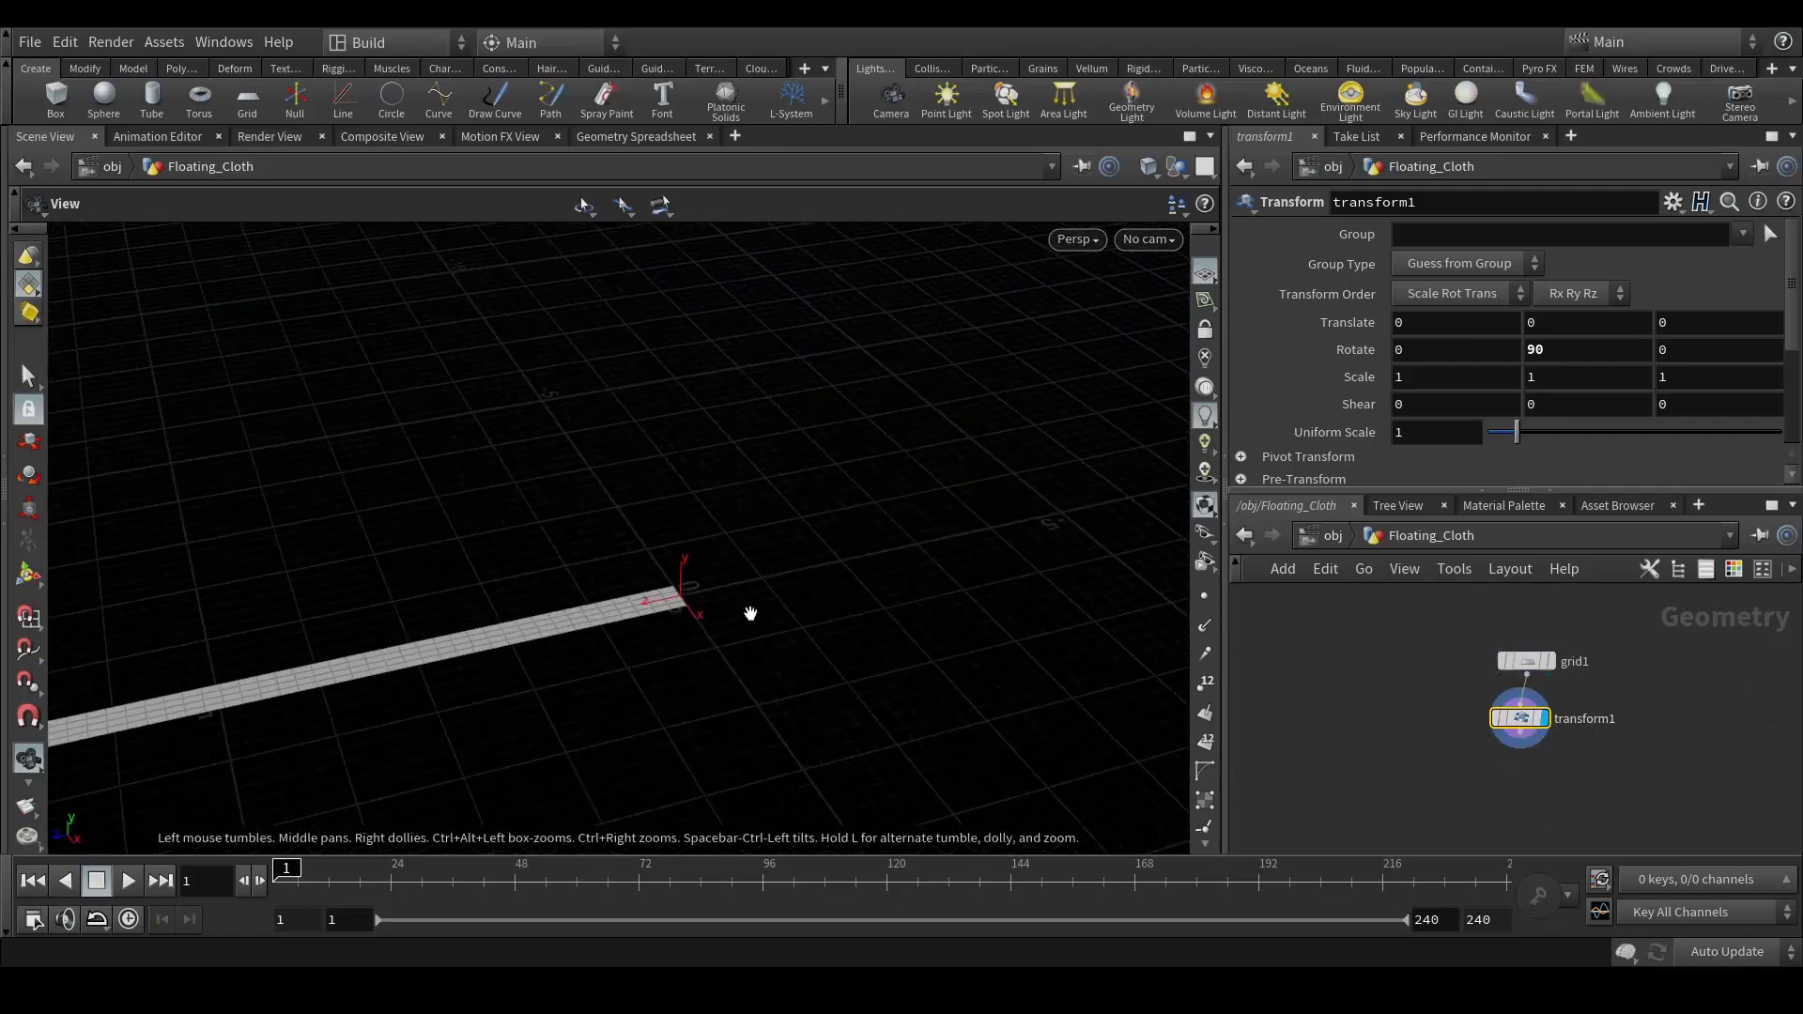
middle_click_drag(1658, 749, 1425, 707)
scroll(1492, 721, "up", 1)
Add a UV Unwrap node below transform1 and set its display flag
left_click(1366, 676)
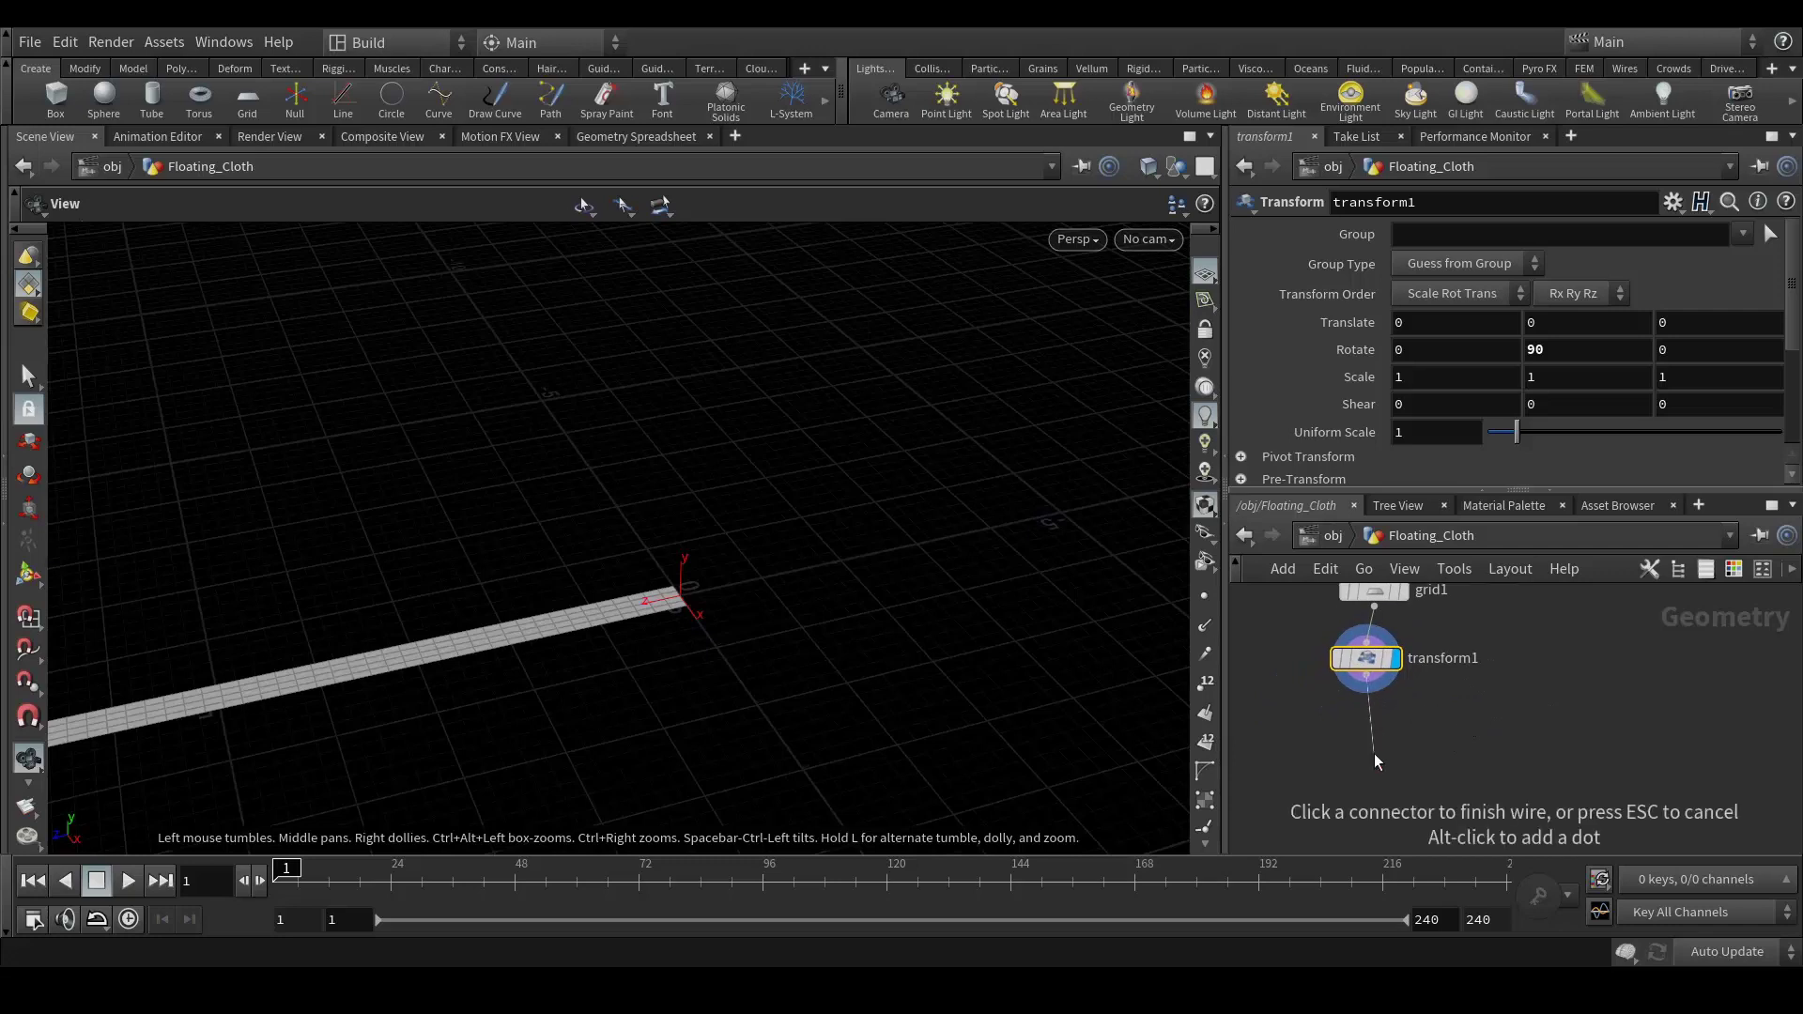
left_click(1373, 753)
type("uvun")
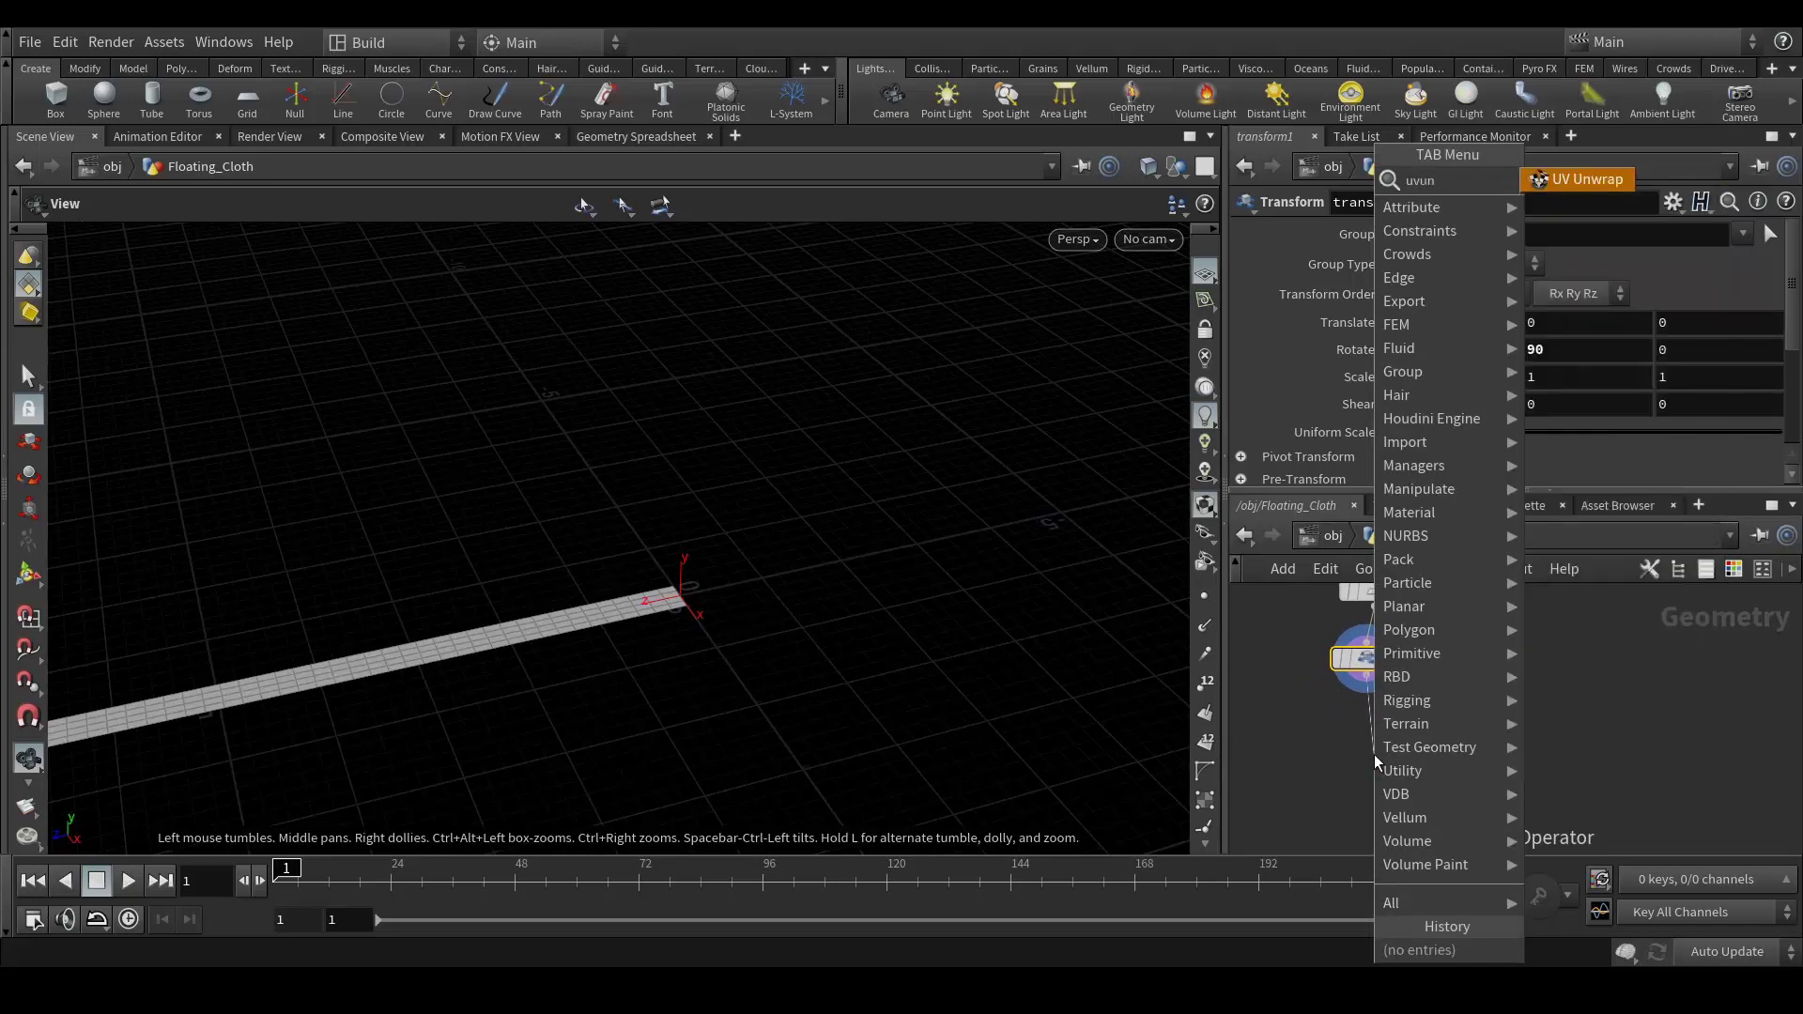
key("Return")
left_click(1373, 753)
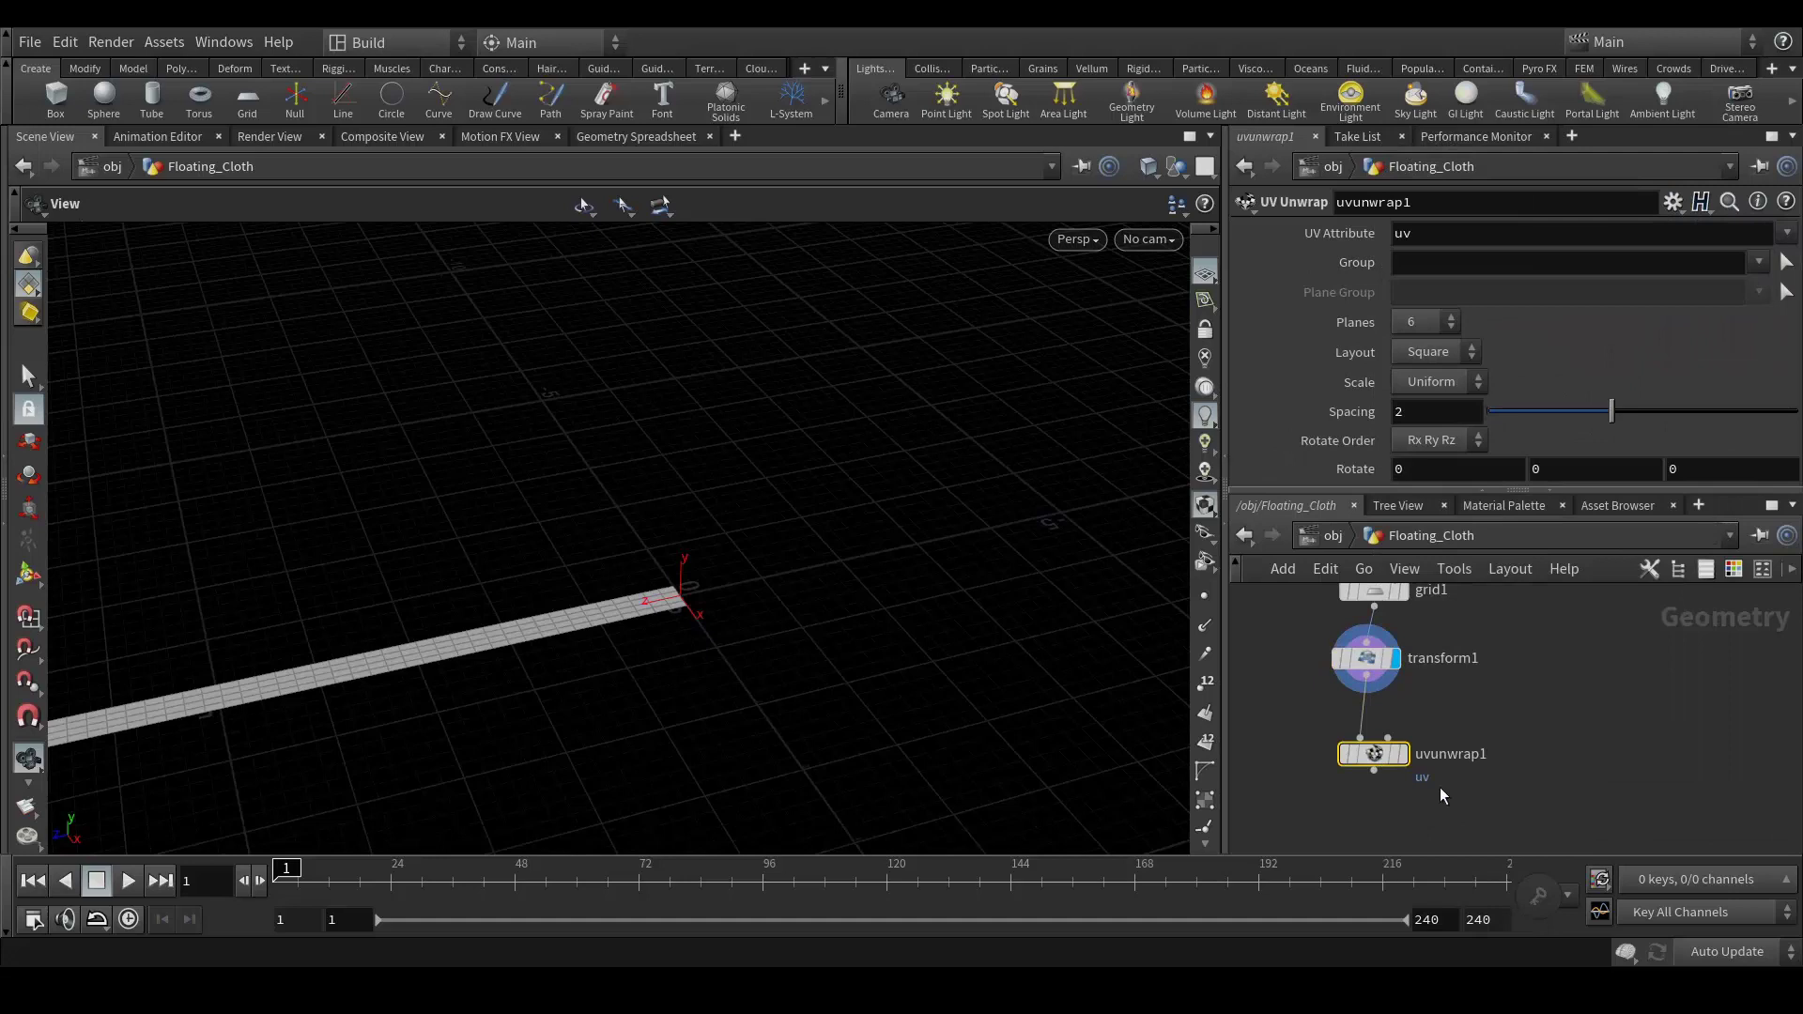
left_click(1407, 756)
middle_click_drag(1642, 708, 1584, 711)
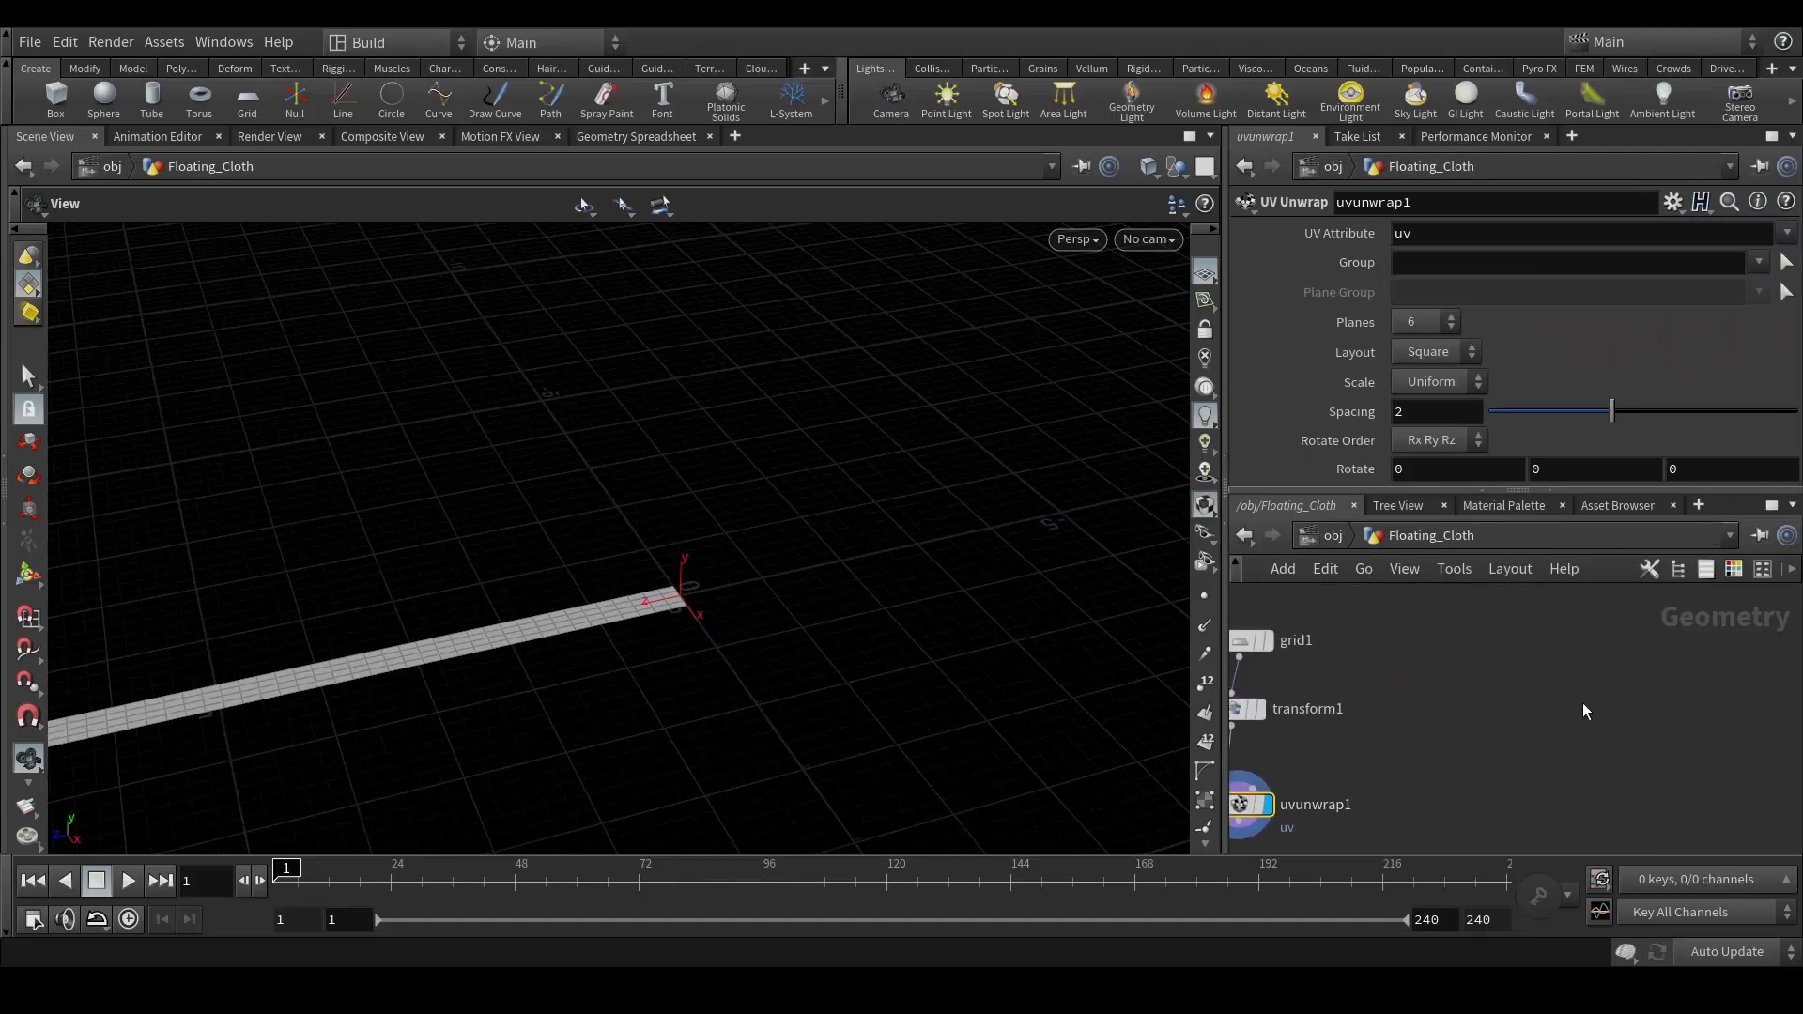
scroll(1582, 702, "down", 3)
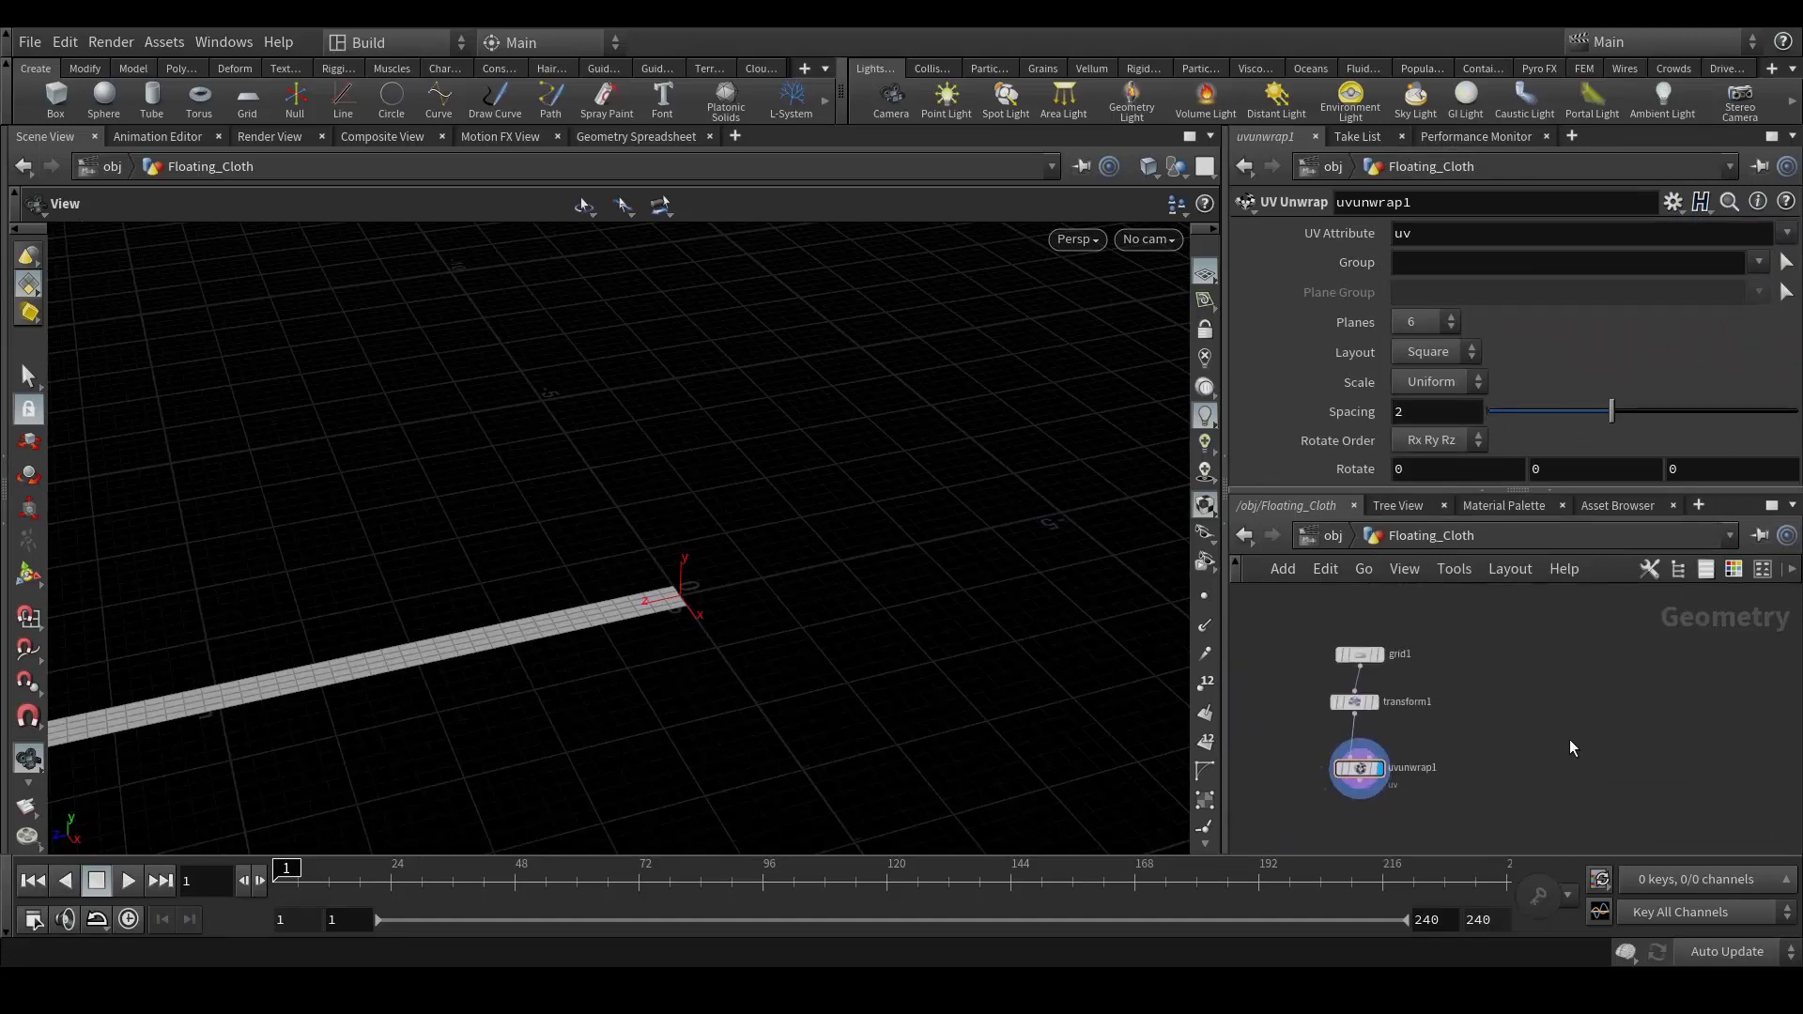
Add a Sphere node with Primitive Type Polygon and display it
key("Tab")
type("sphe")
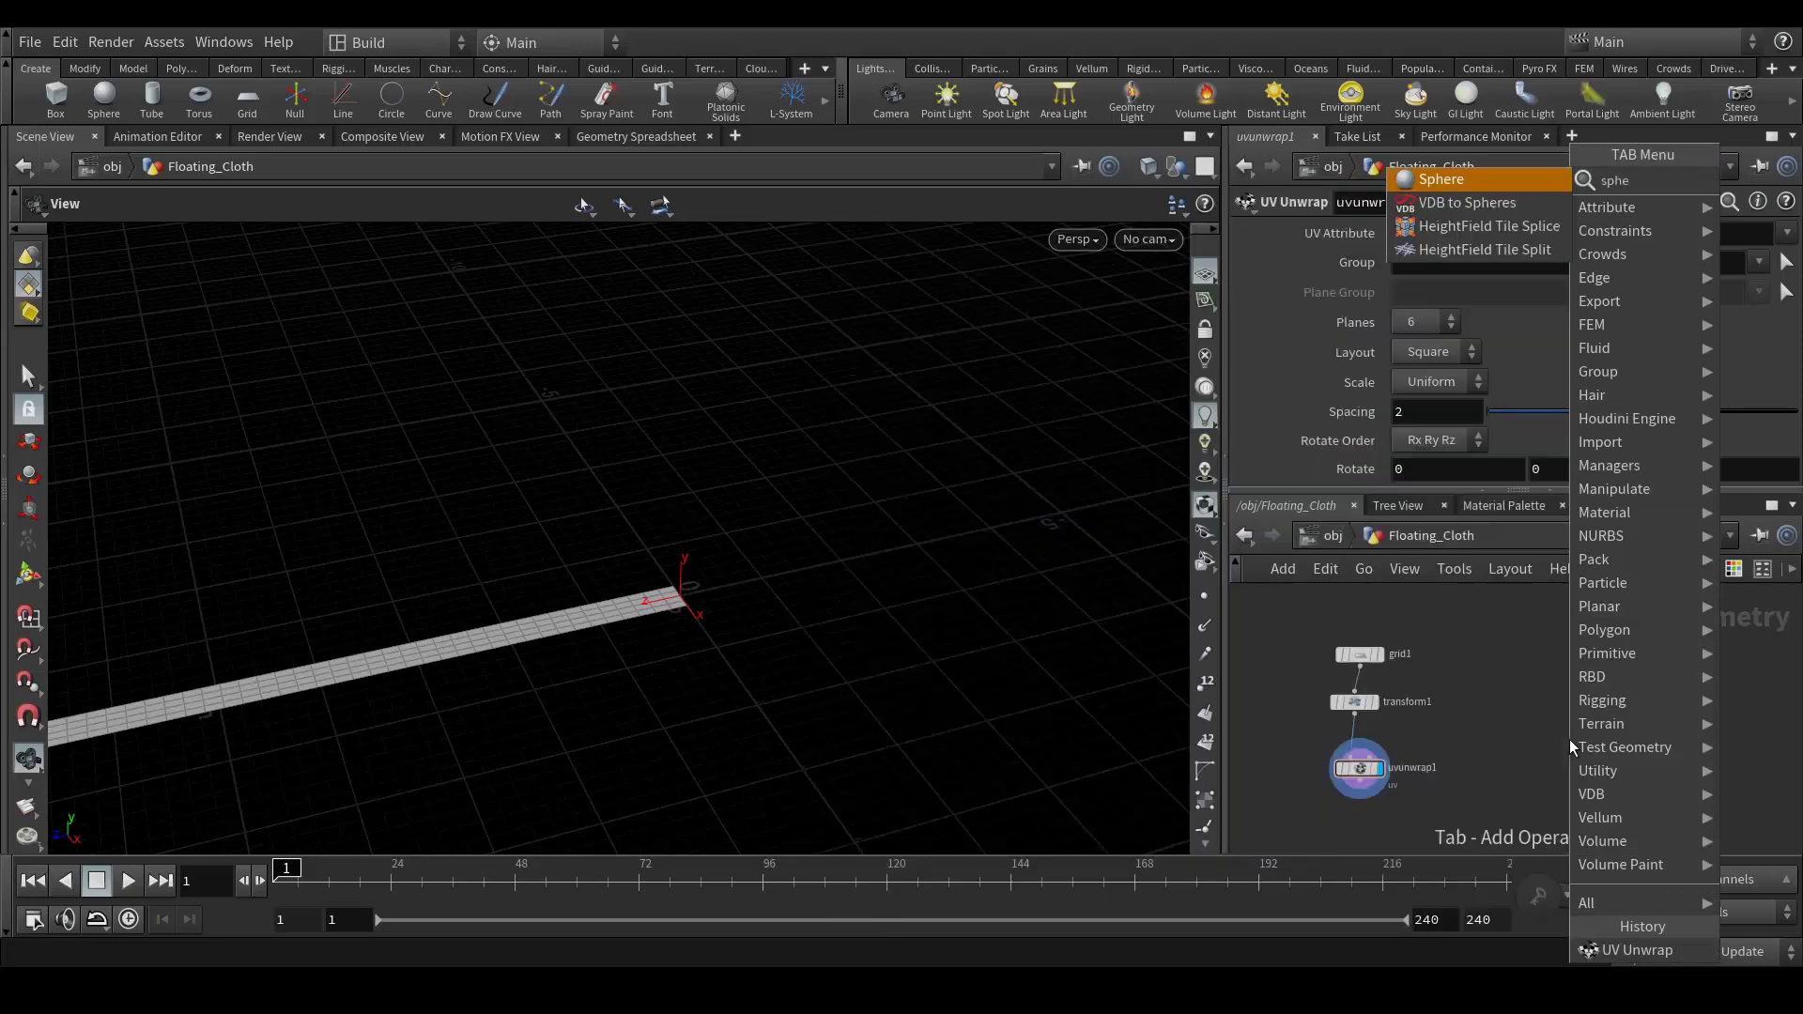
type("r")
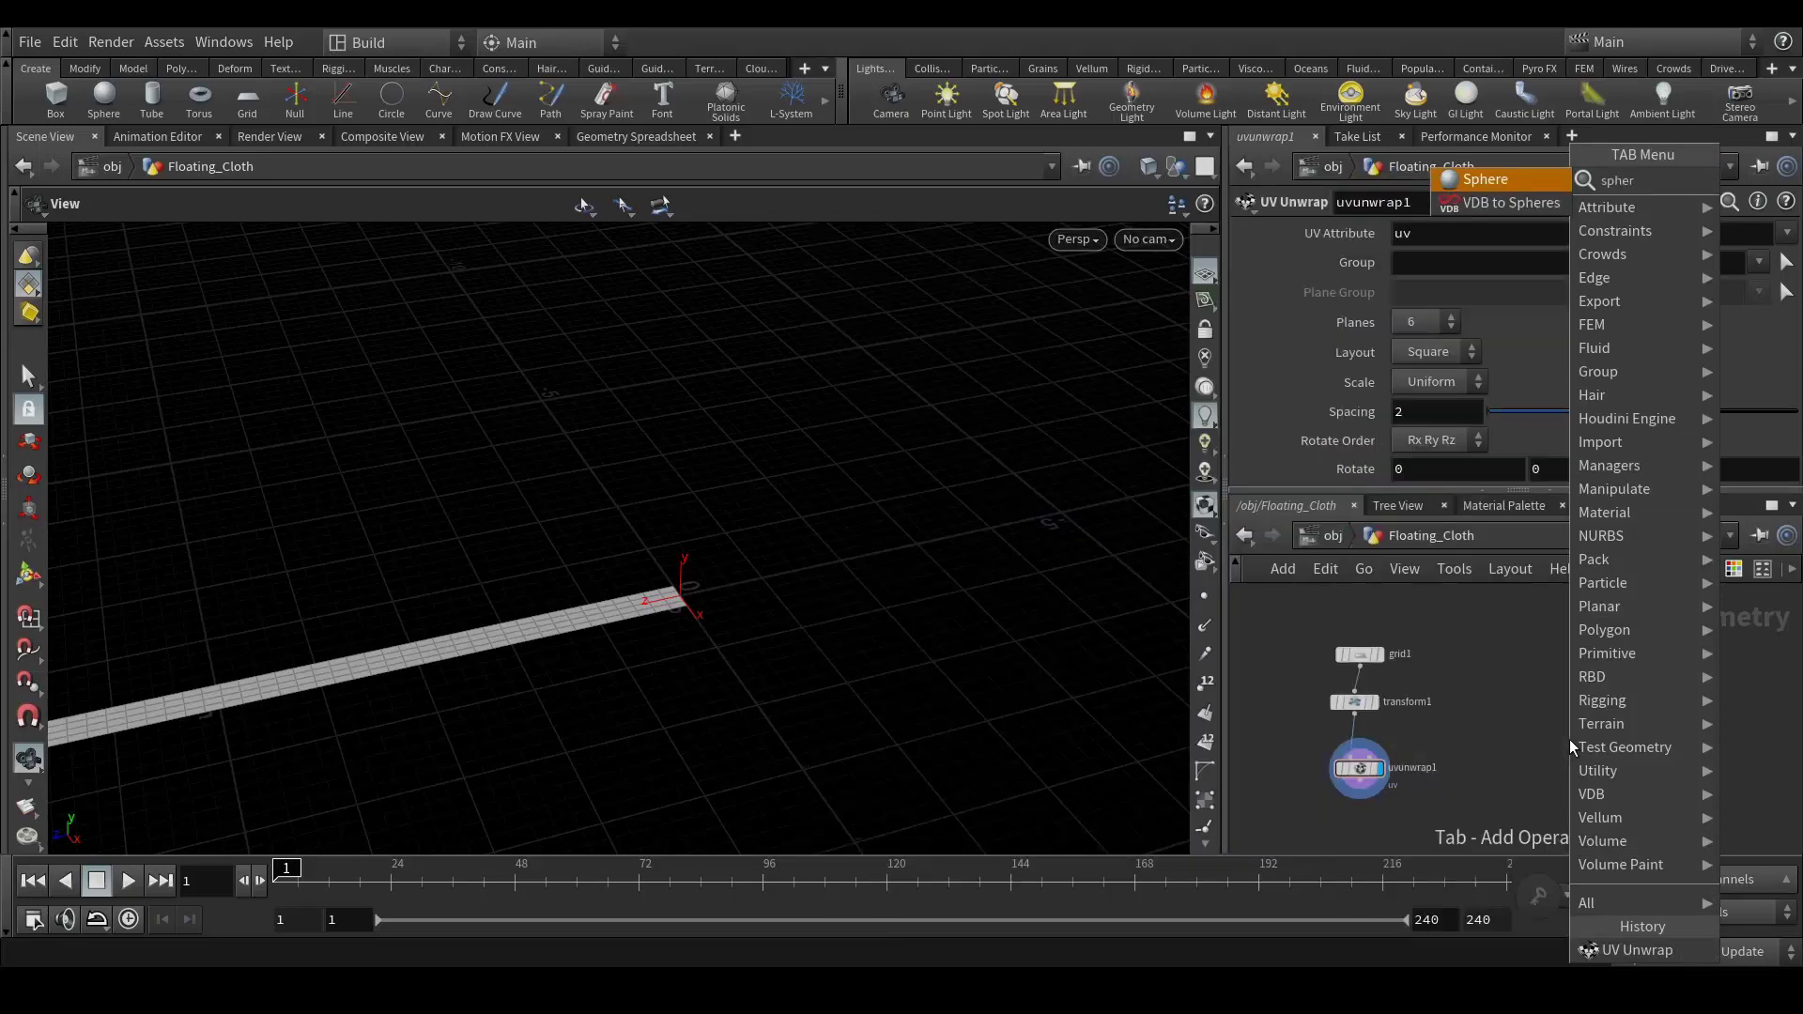
key("Return")
left_click(1569, 740)
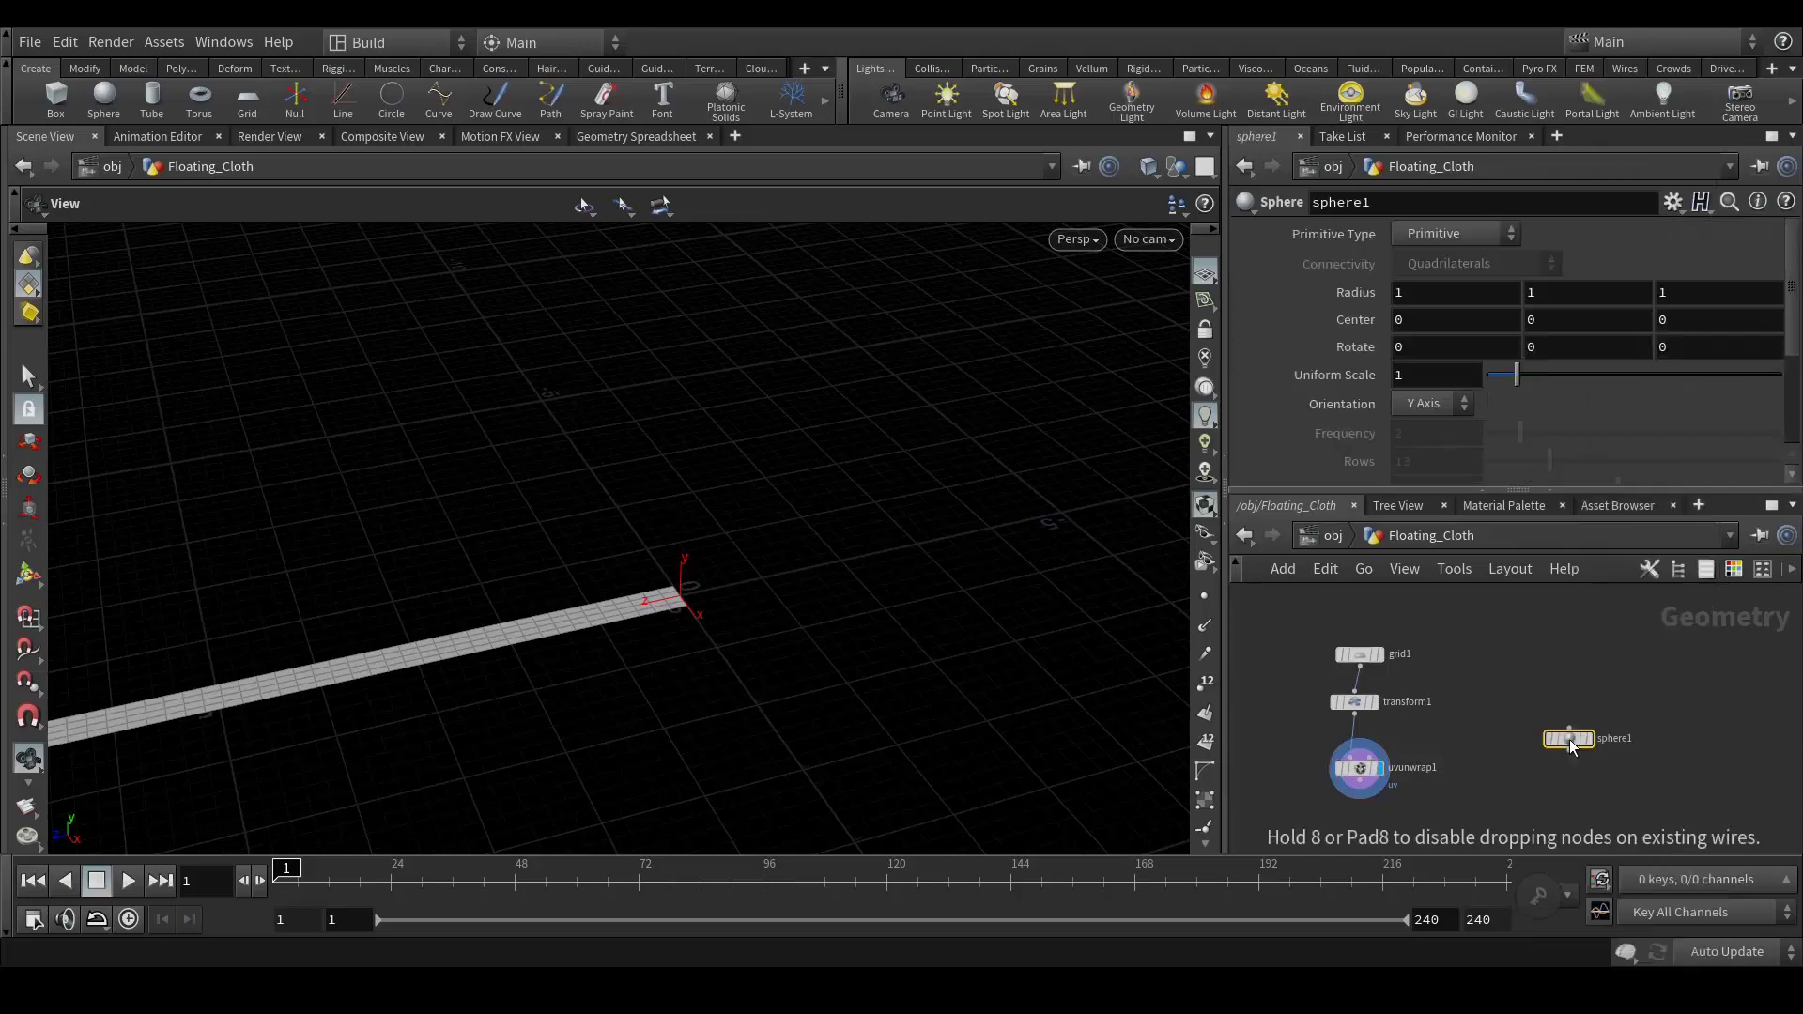
left_click(1473, 233)
left_click(1452, 286)
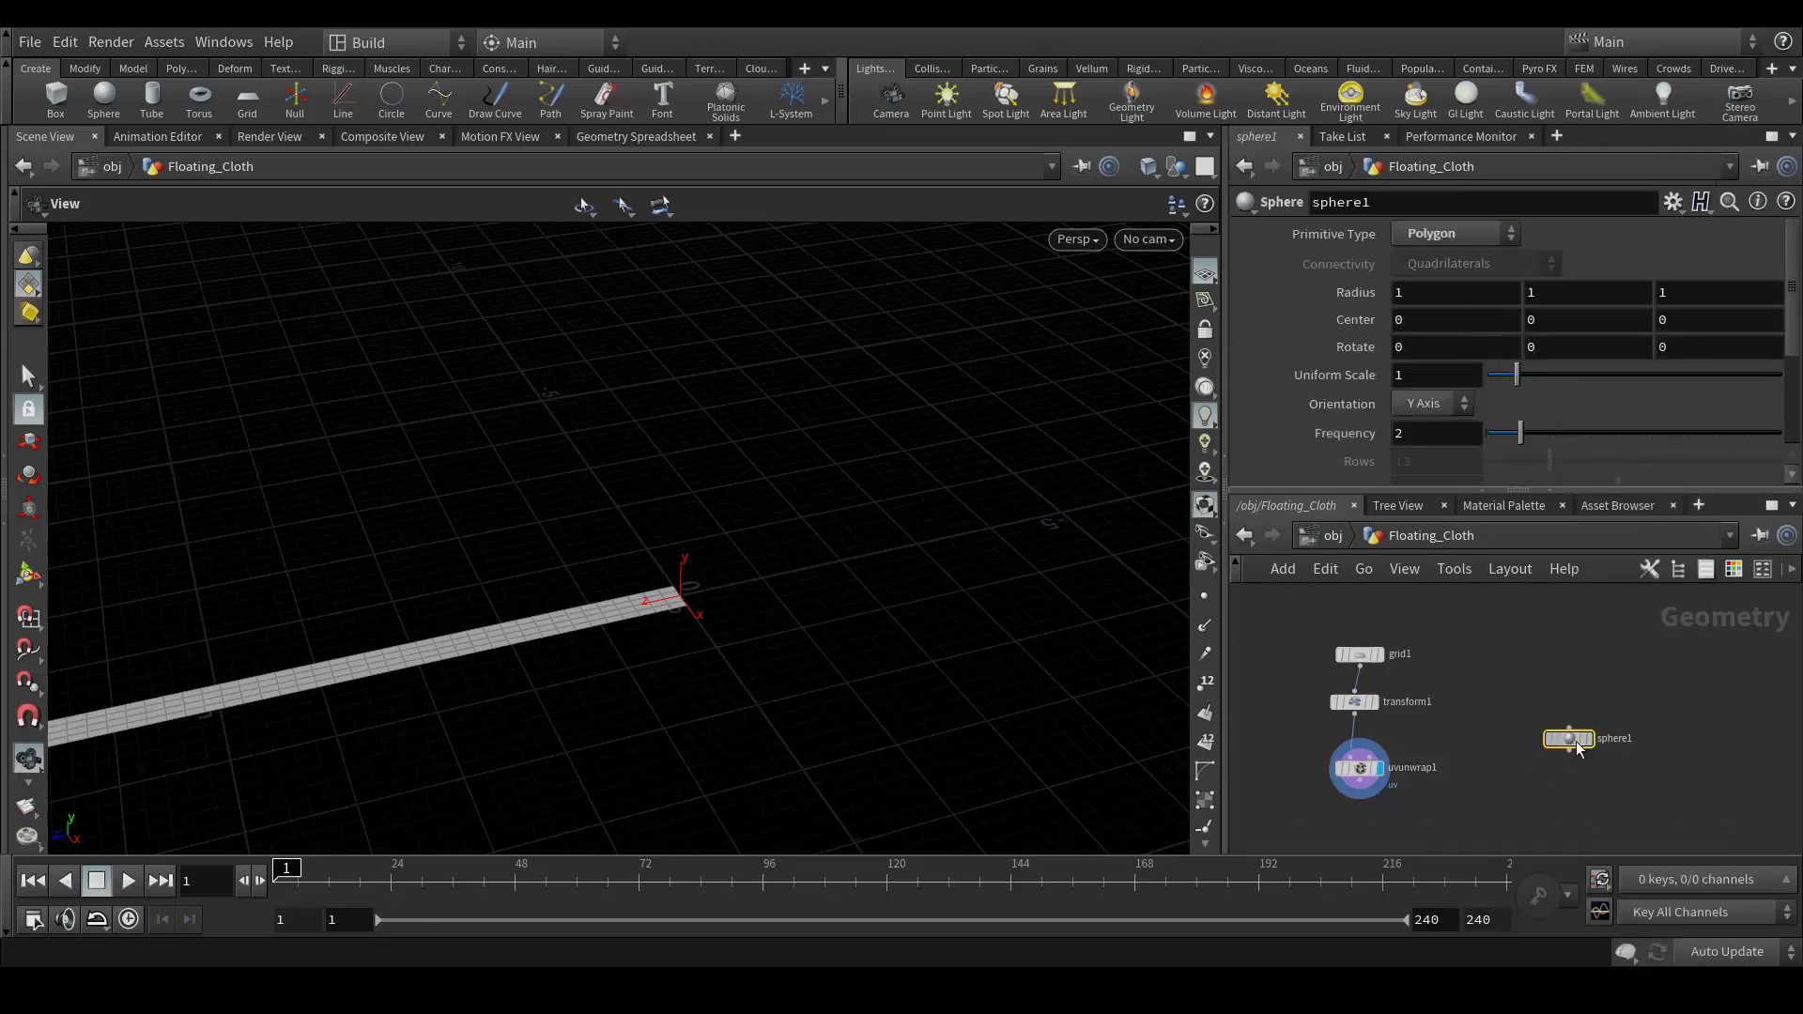
left_click_drag(1578, 746, 1574, 676)
left_click(1586, 669)
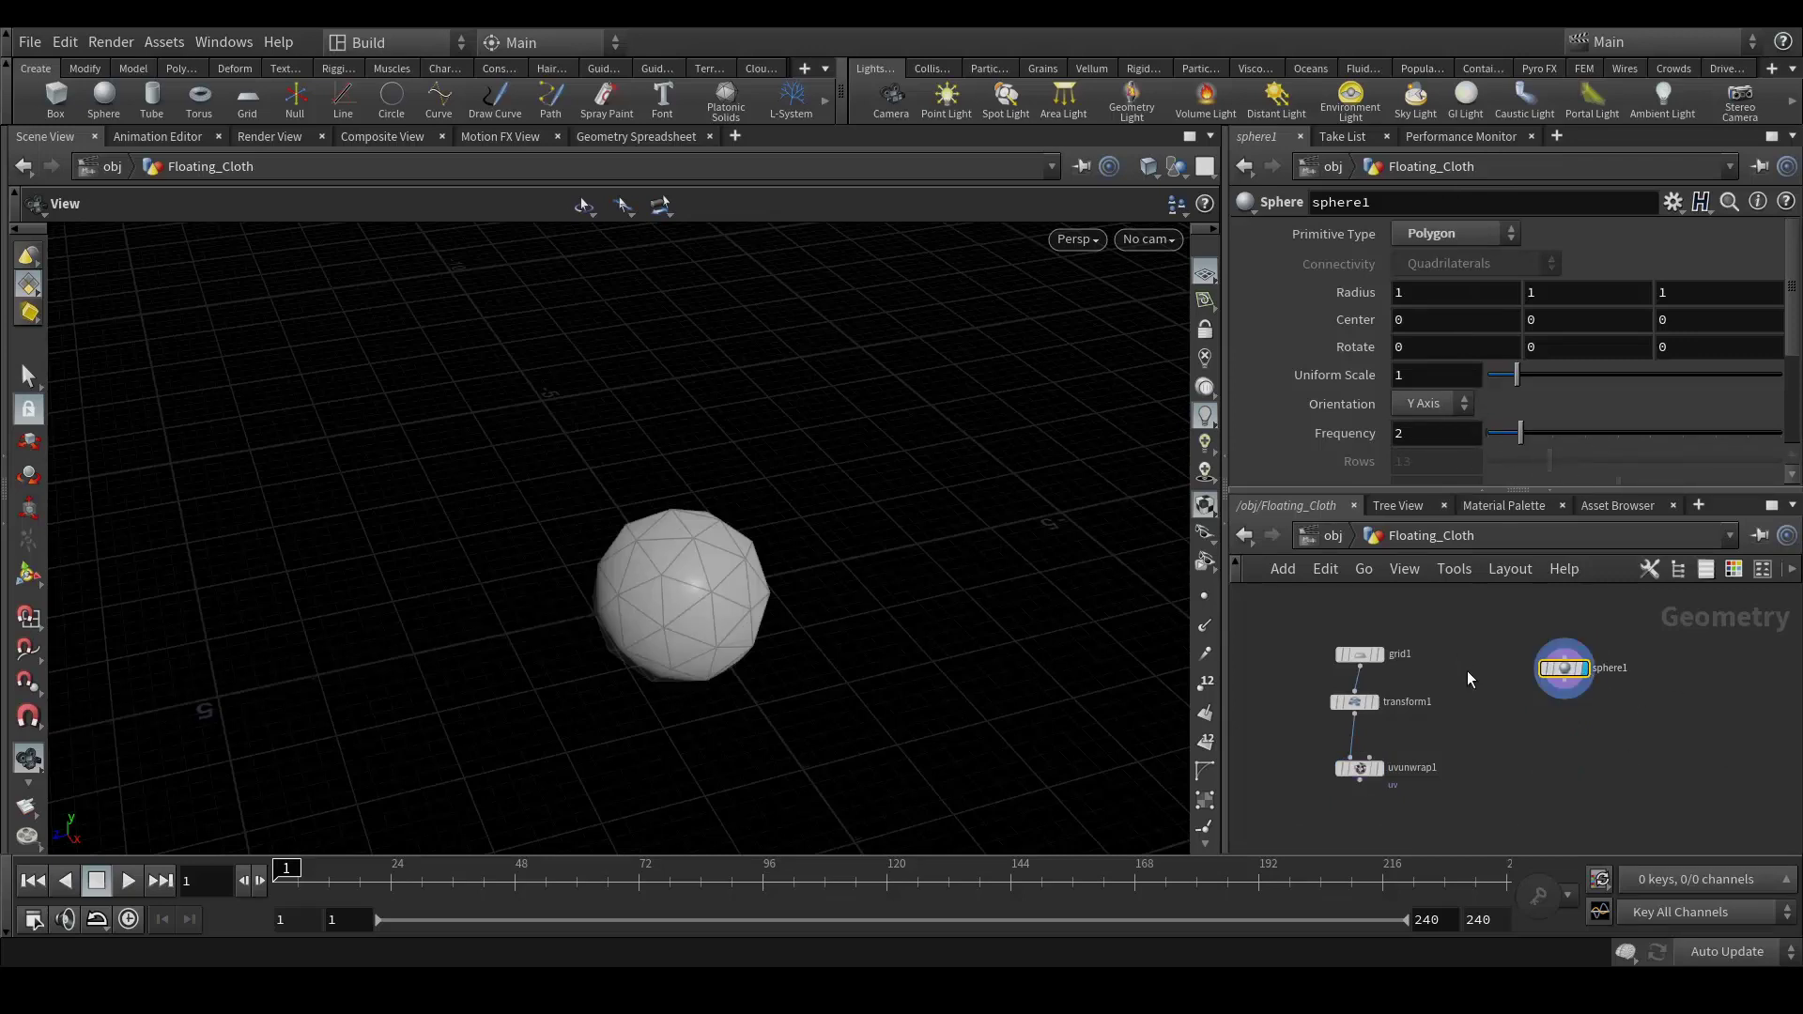
left_click(1584, 753)
middle_click_drag(1560, 739, 1543, 727)
Wire a Normal node after sphere1 that adds normals to points
left_click_drag(1548, 669, 1552, 704)
key("Tab")
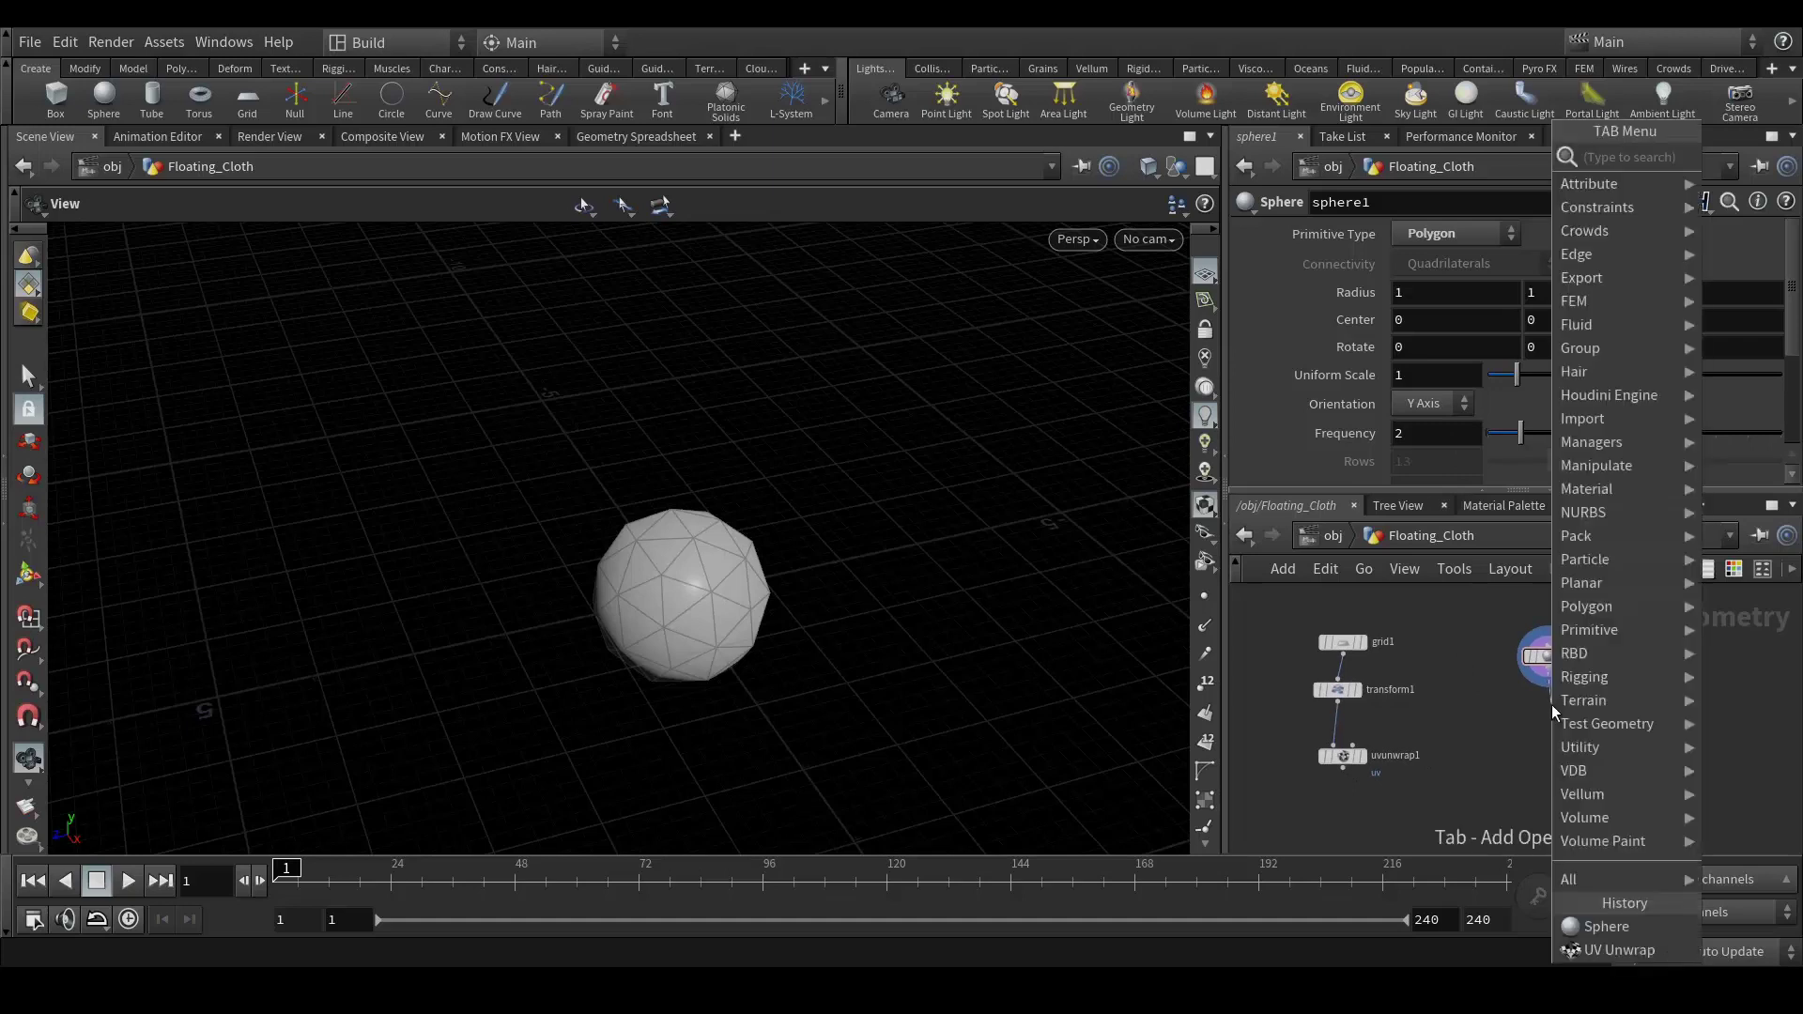
type("nor")
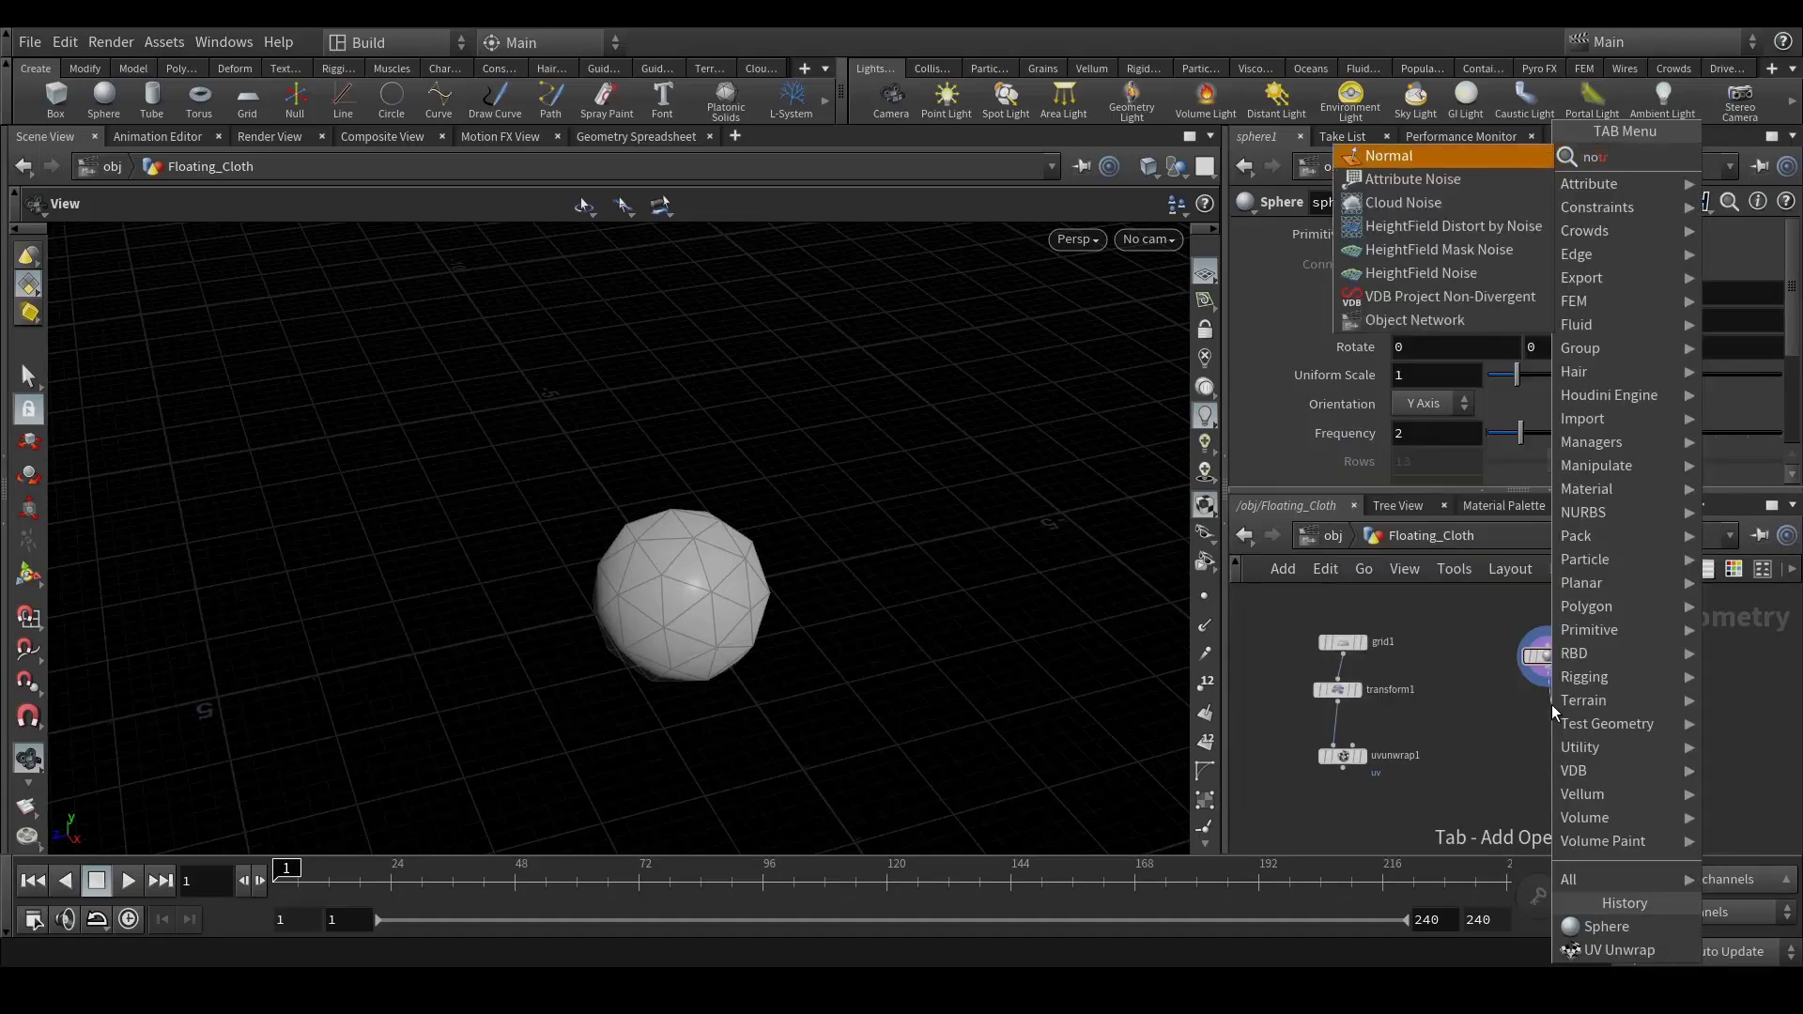
key("Return")
left_click(1551, 705)
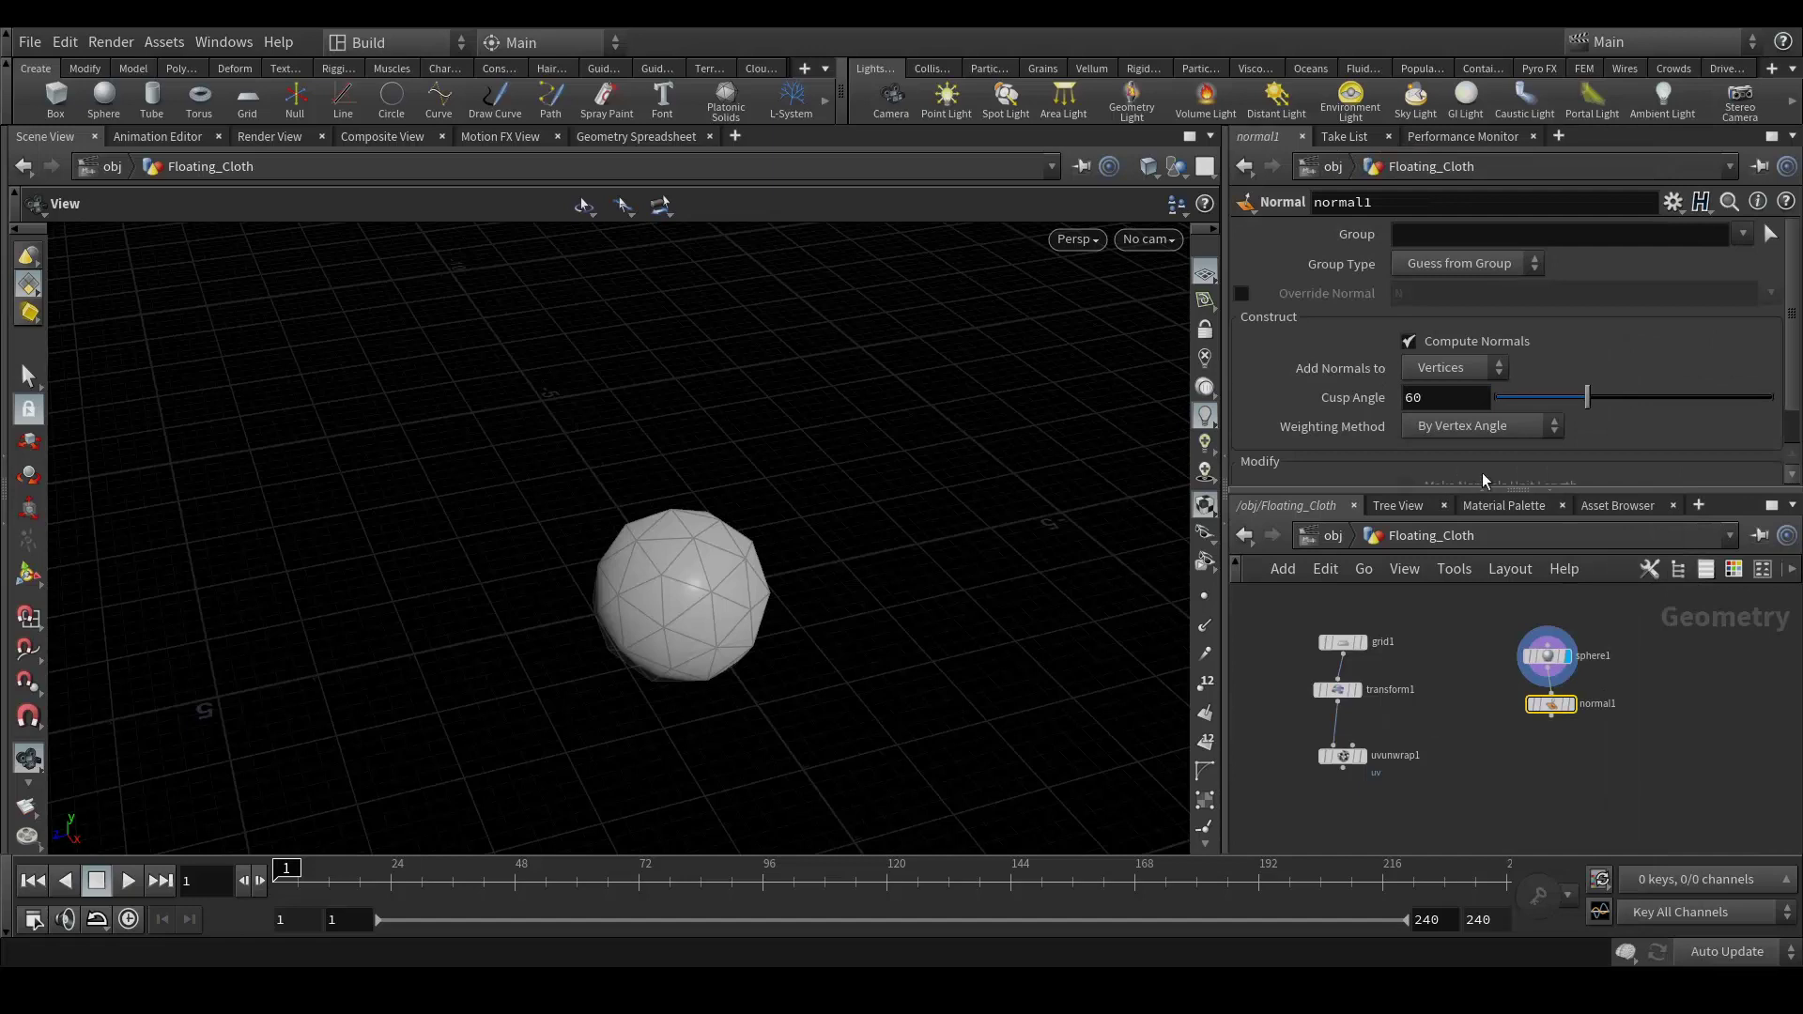
left_click(1467, 372)
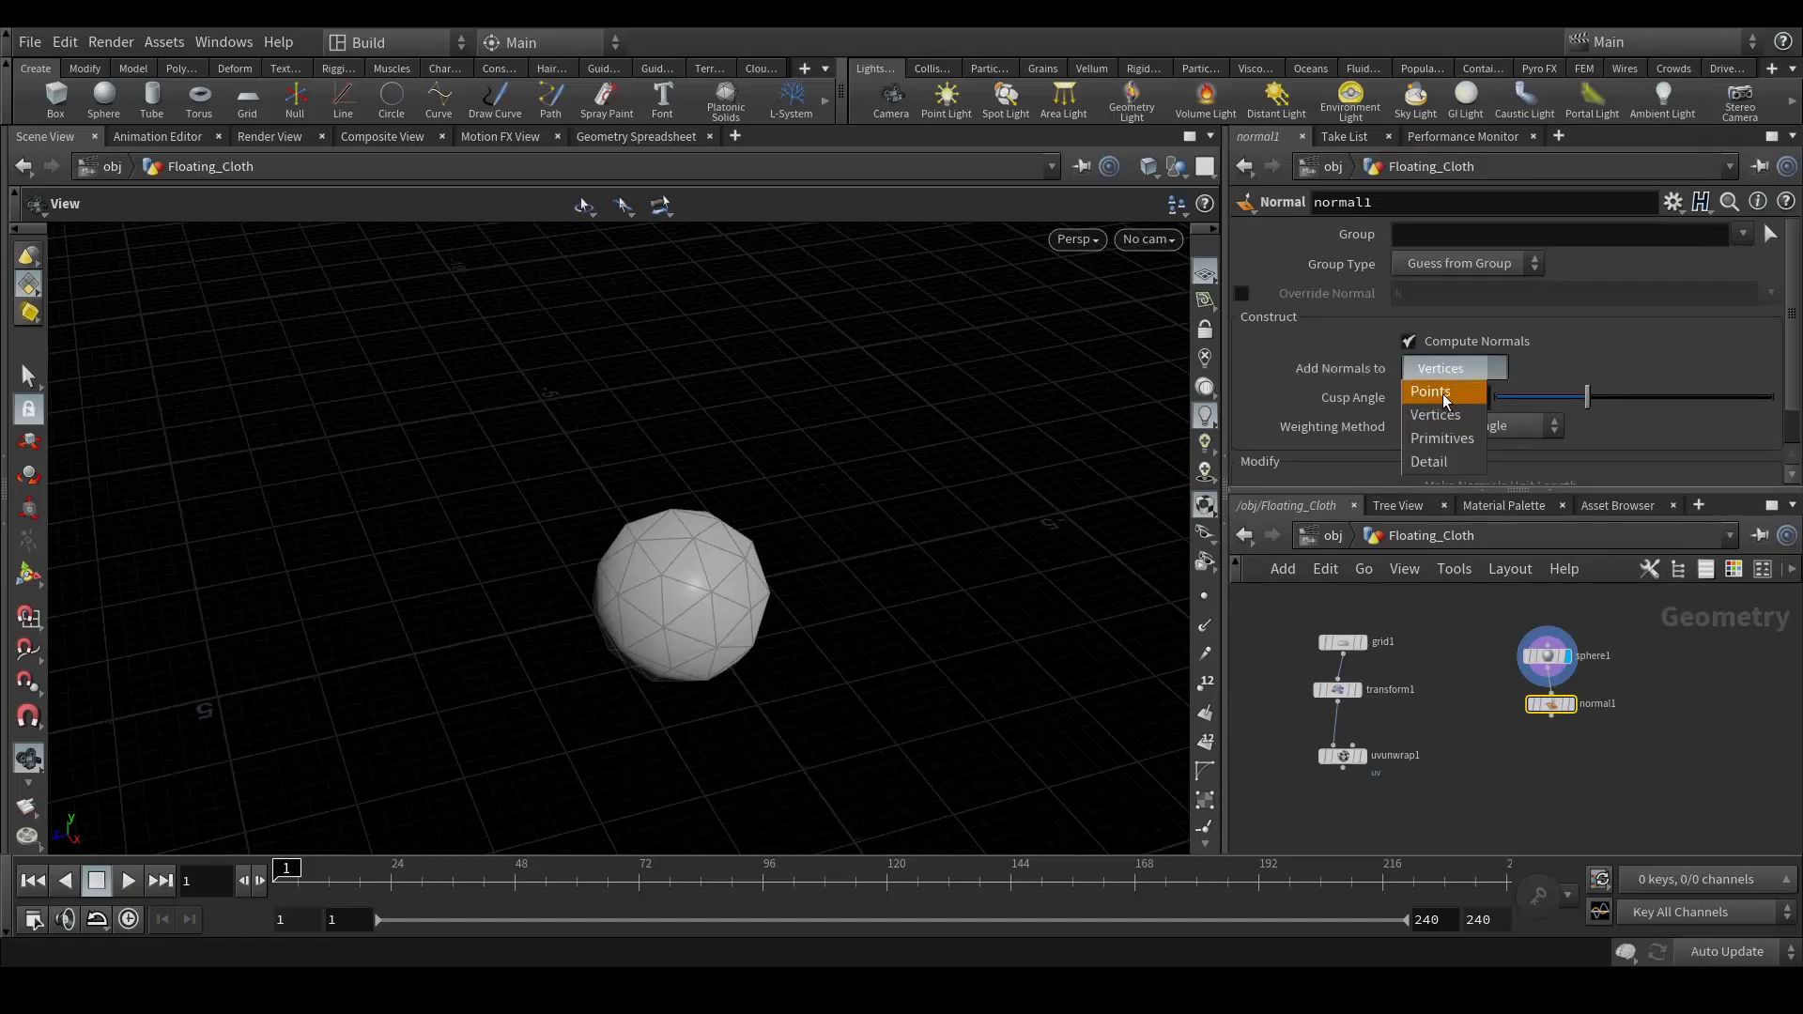
left_click(1445, 394)
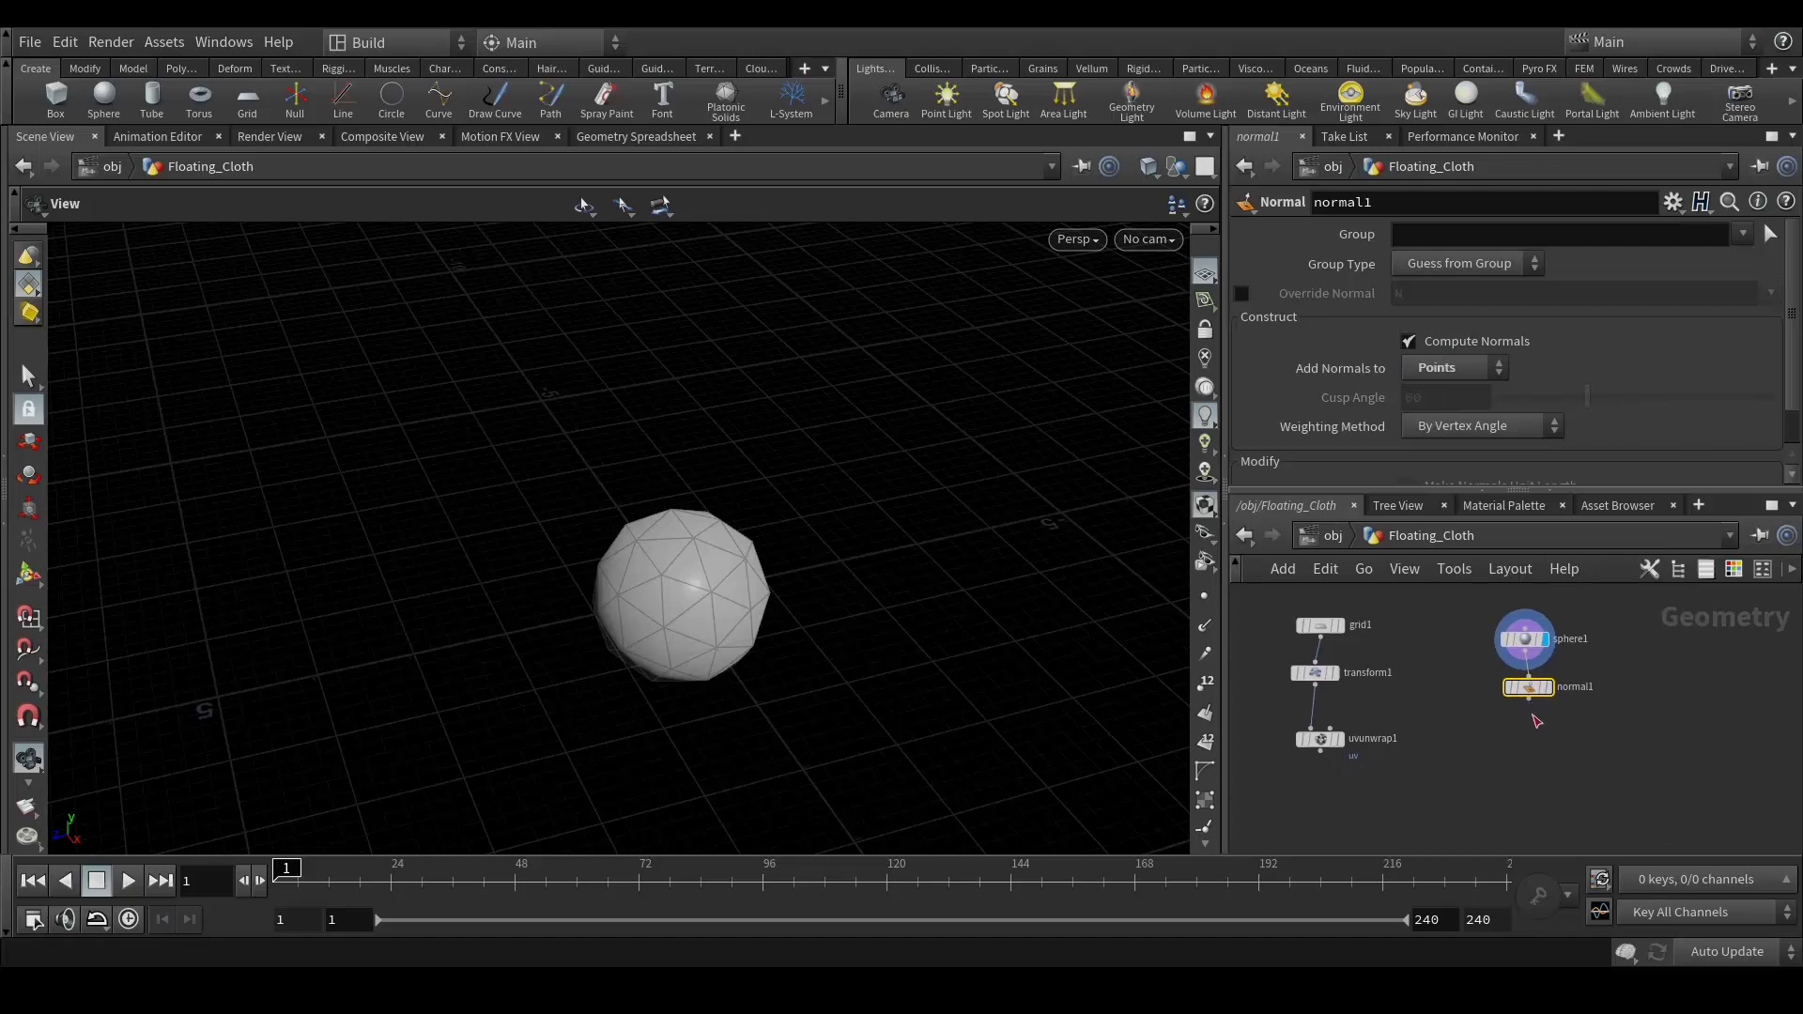
Add a Scatter node after normal1 with Force Total Count 25
left_click(1529, 698)
key("Tab")
type("scat")
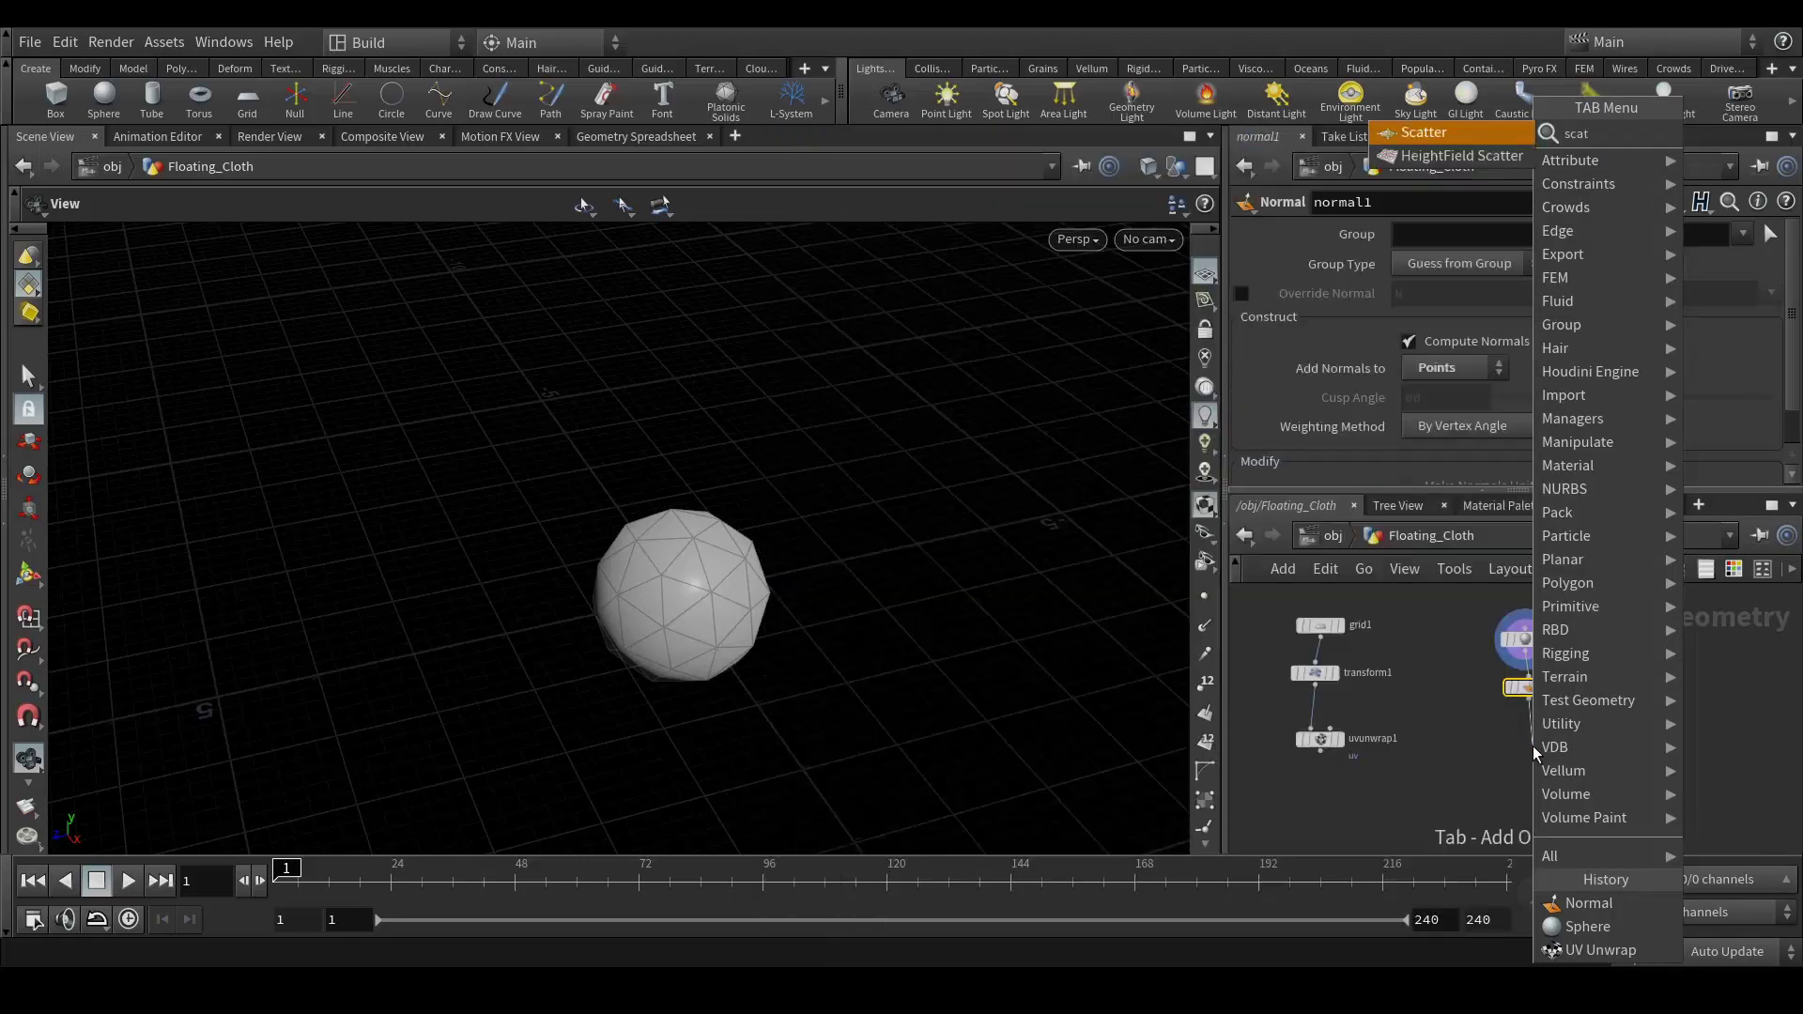
key("Return")
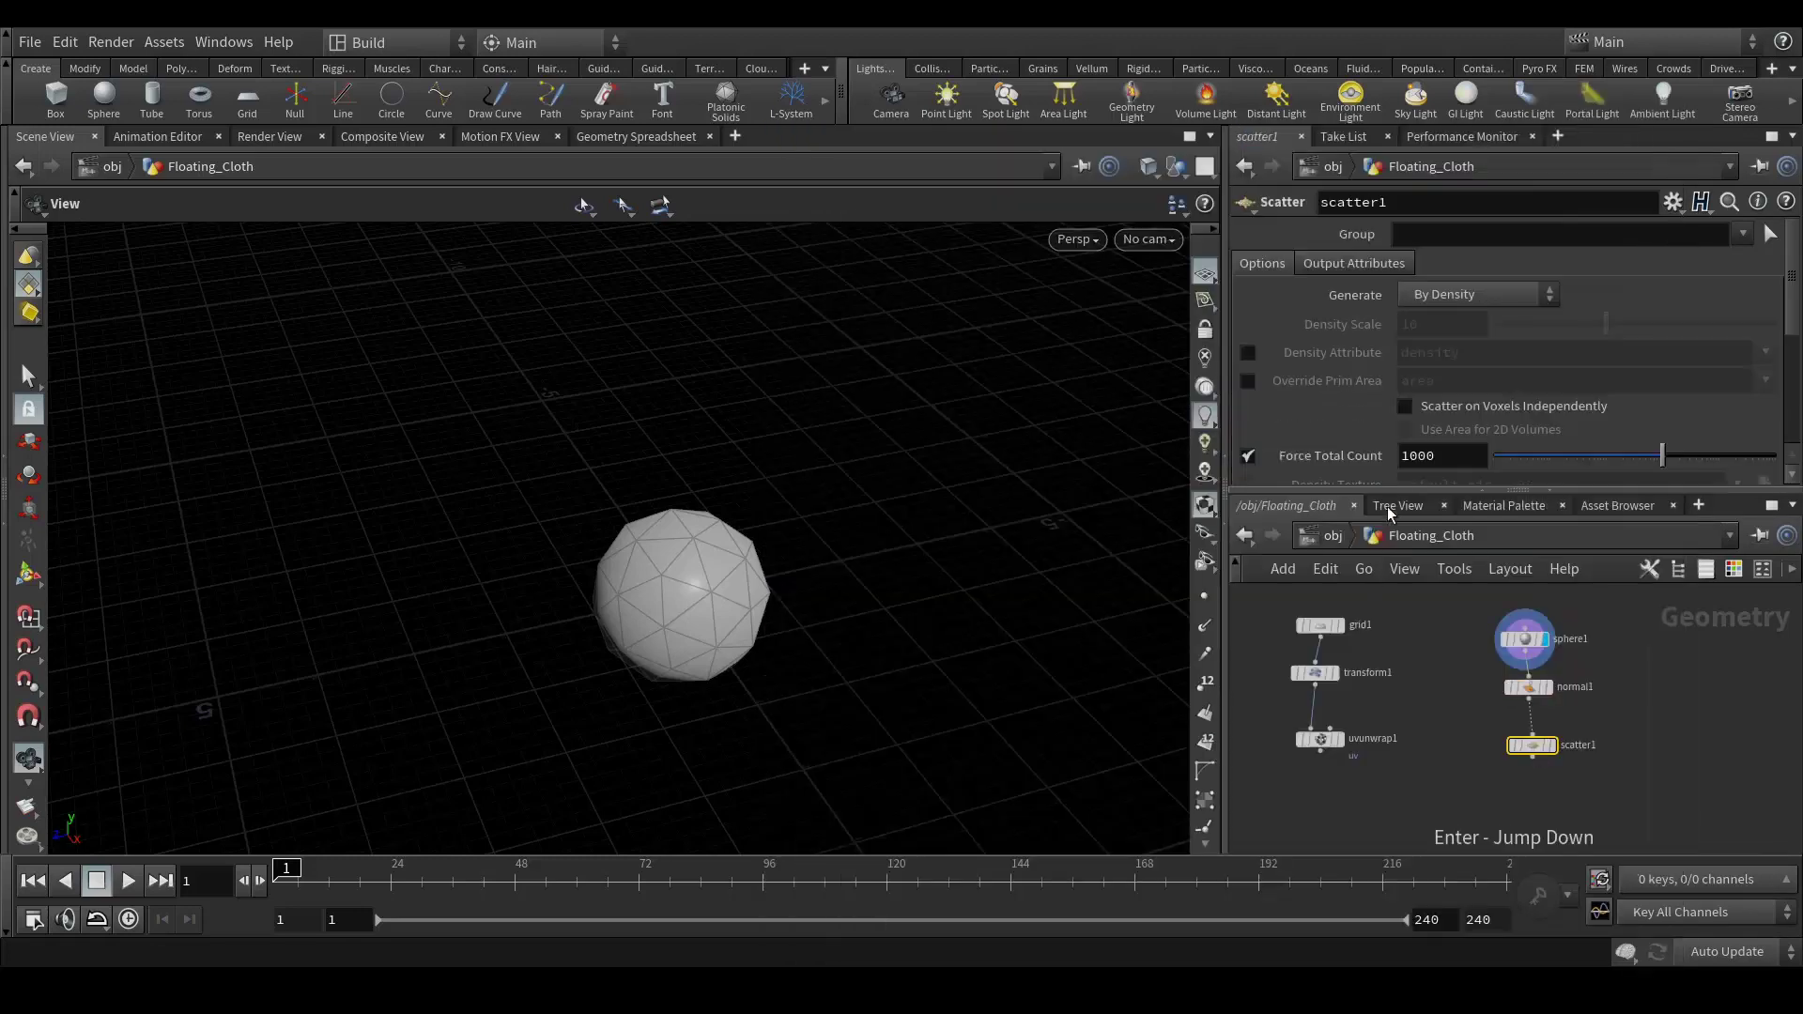
left_click_drag(1446, 460, 1365, 457)
type("25")
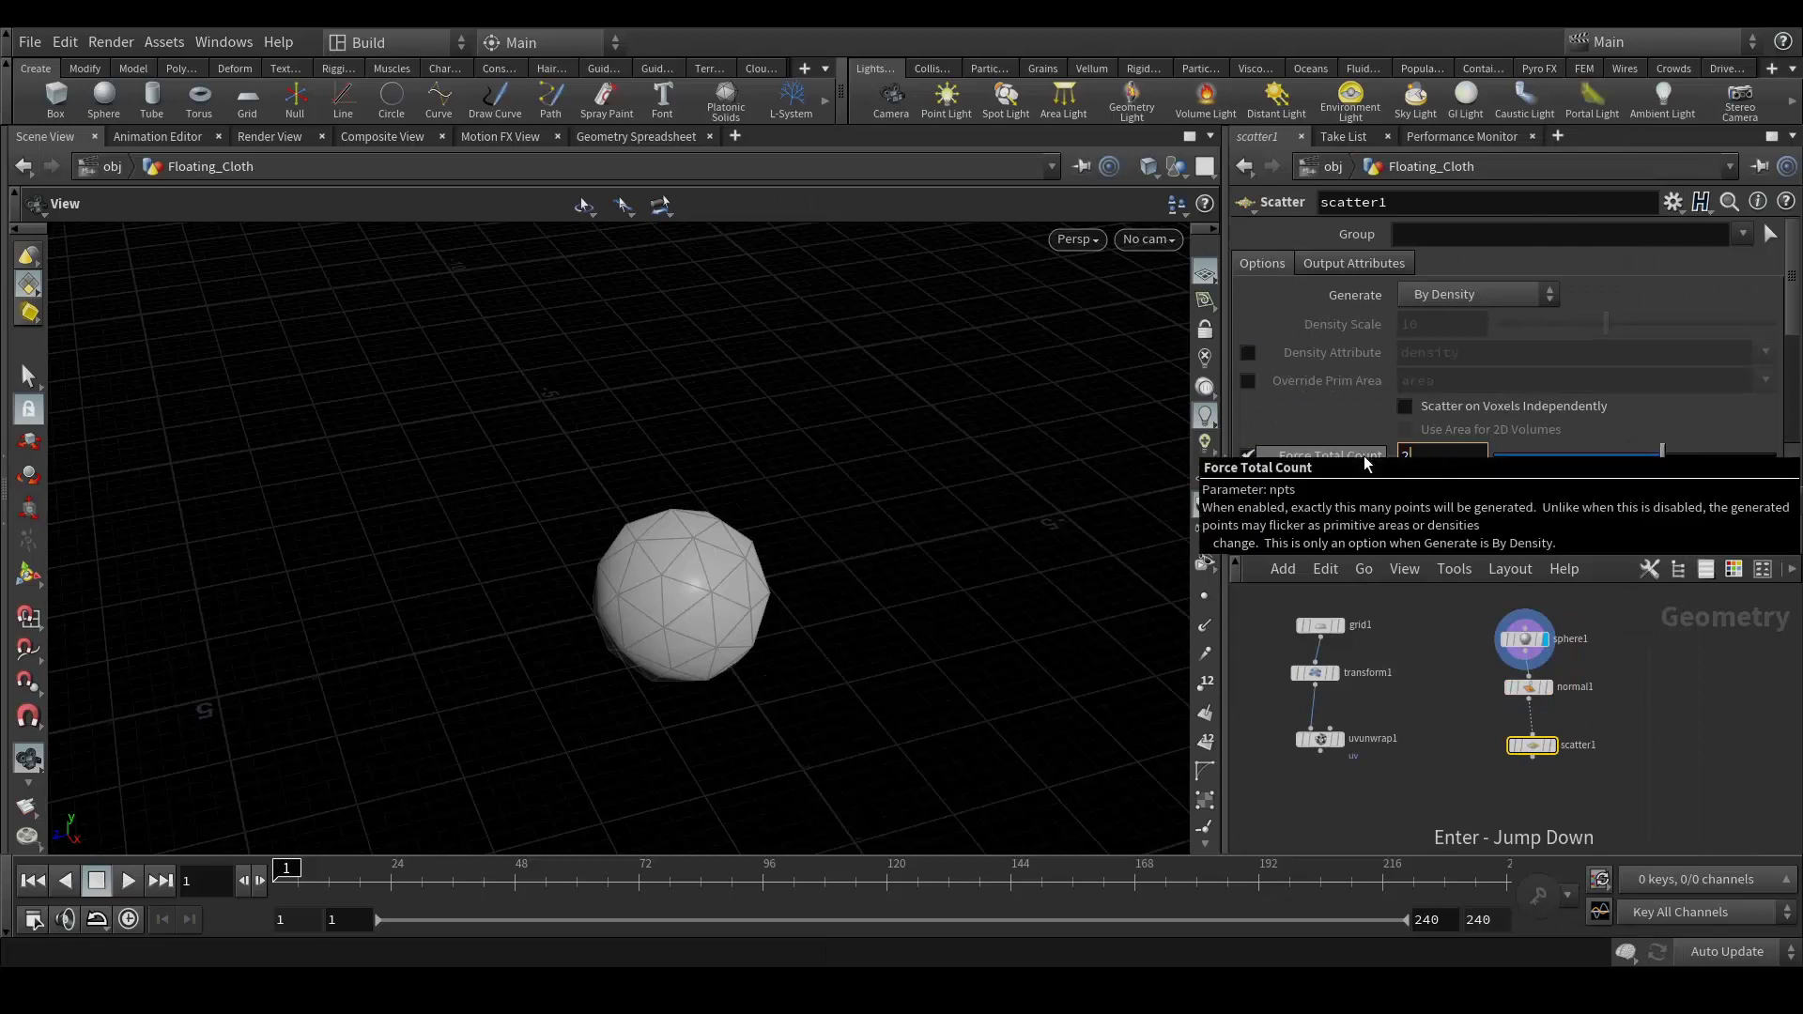
key("Return")
middle_click_drag(1526, 832, 1503, 752)
key("Tab")
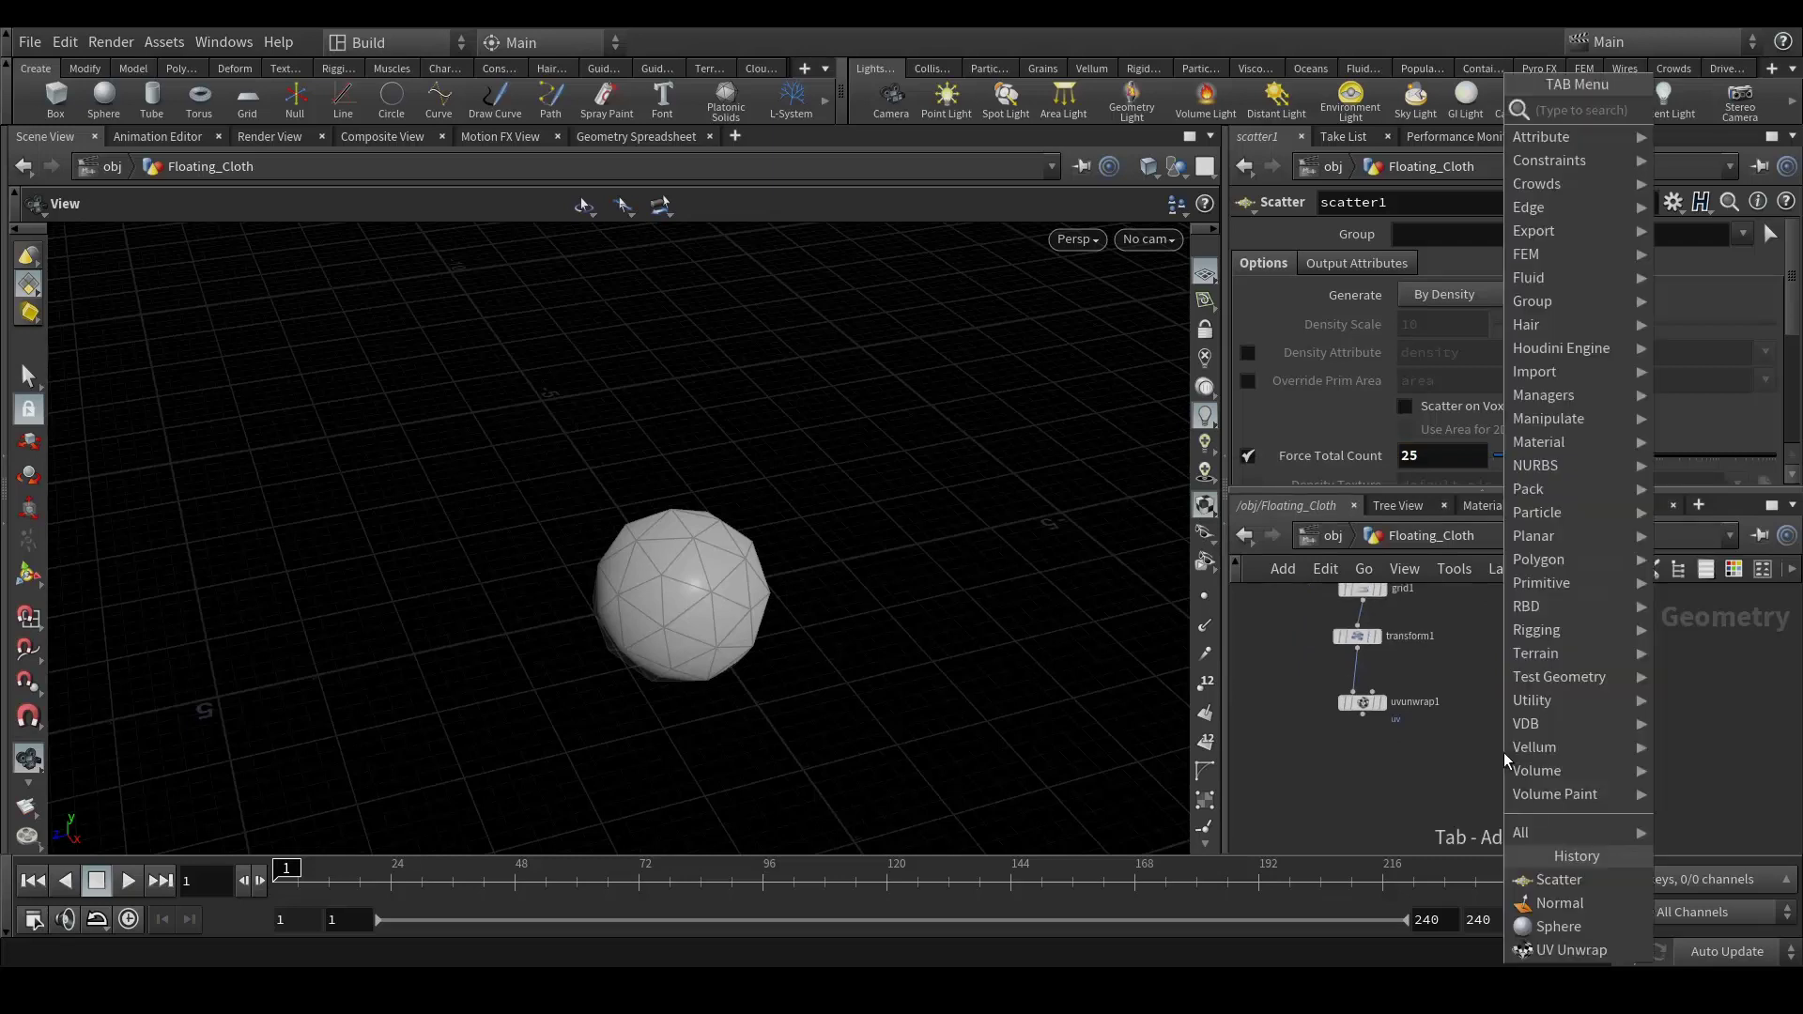
Add Copy to Points with uvunwrap1 in input 1, scatter1 in input 2, and display it
type("copy")
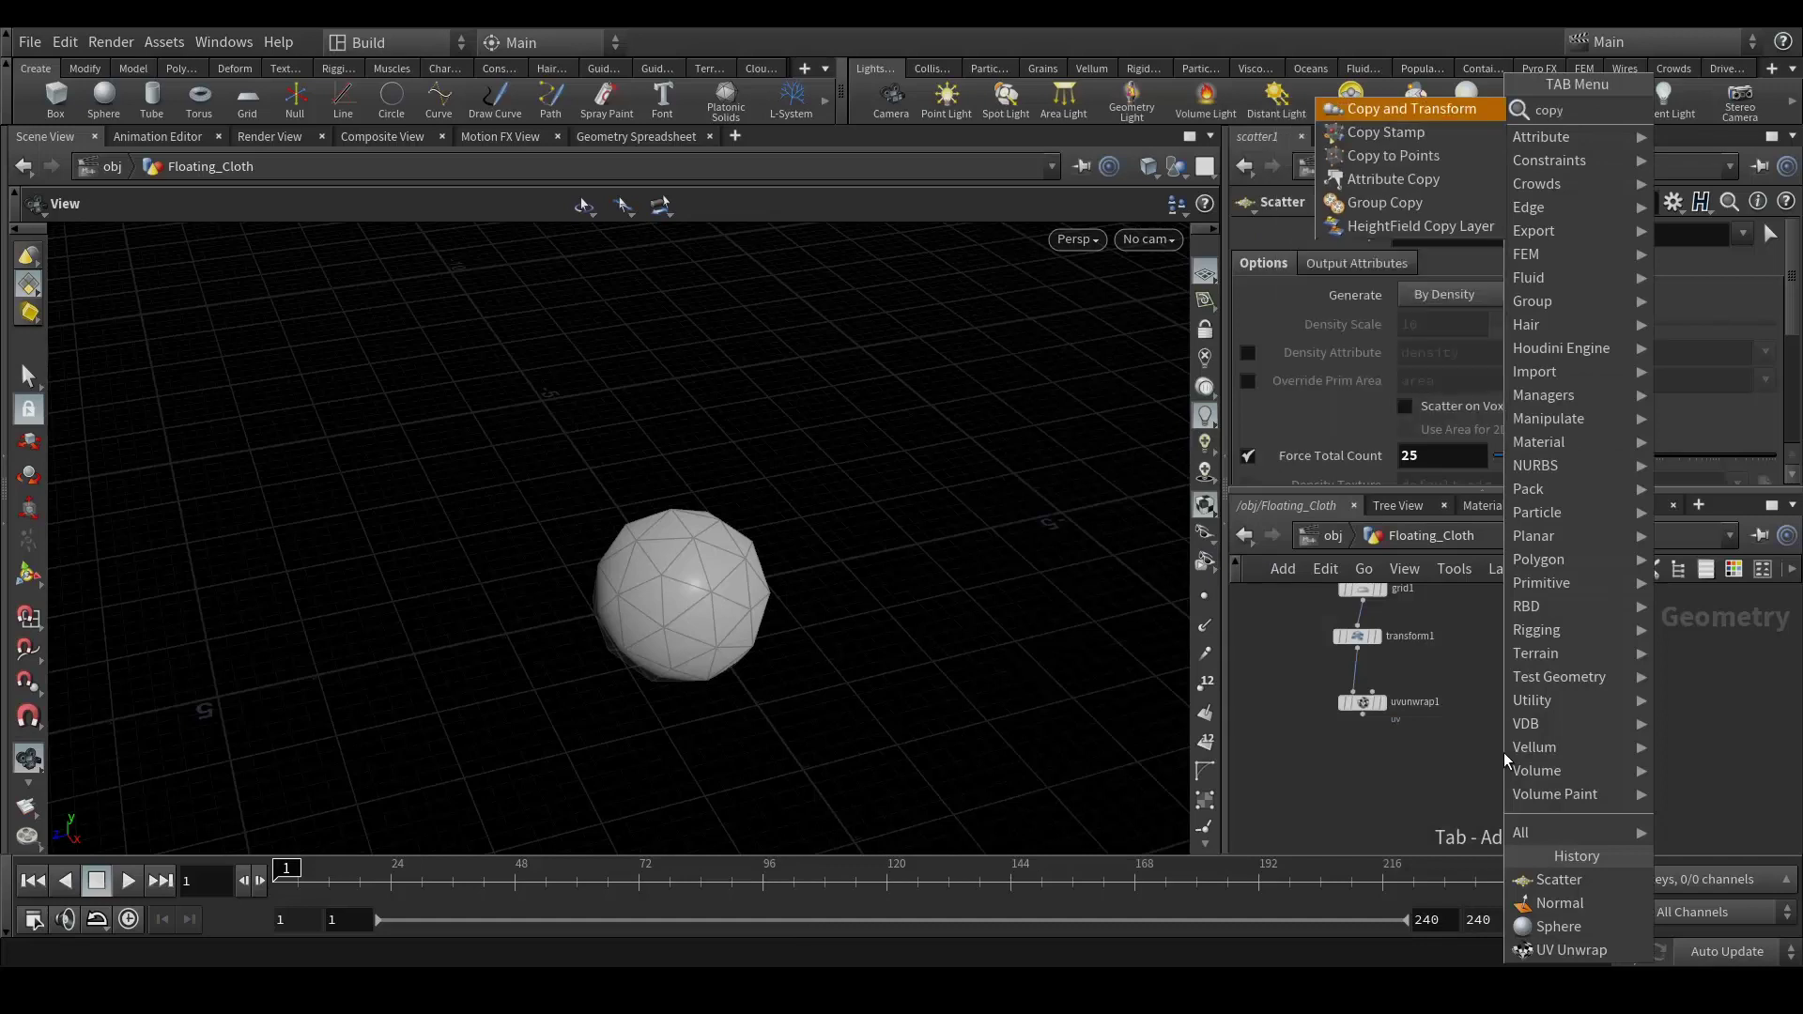
key("Down")
key("Down")
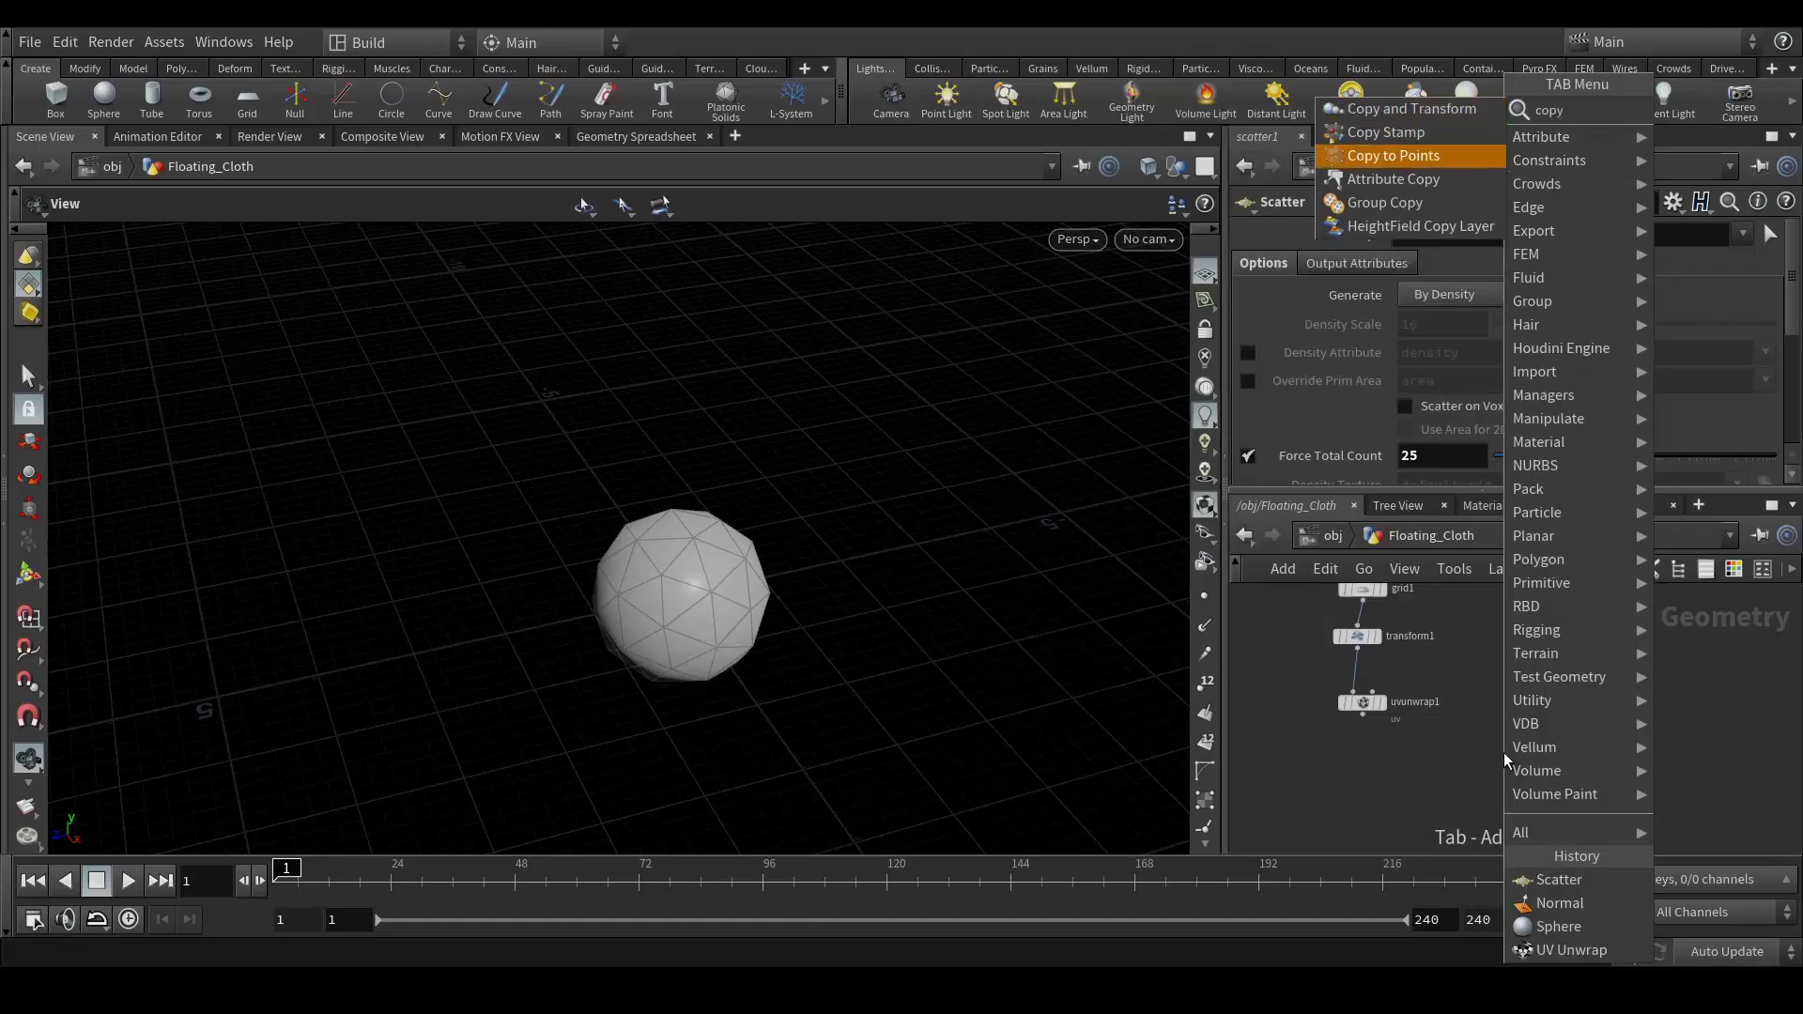
key("Return")
left_click(1502, 752)
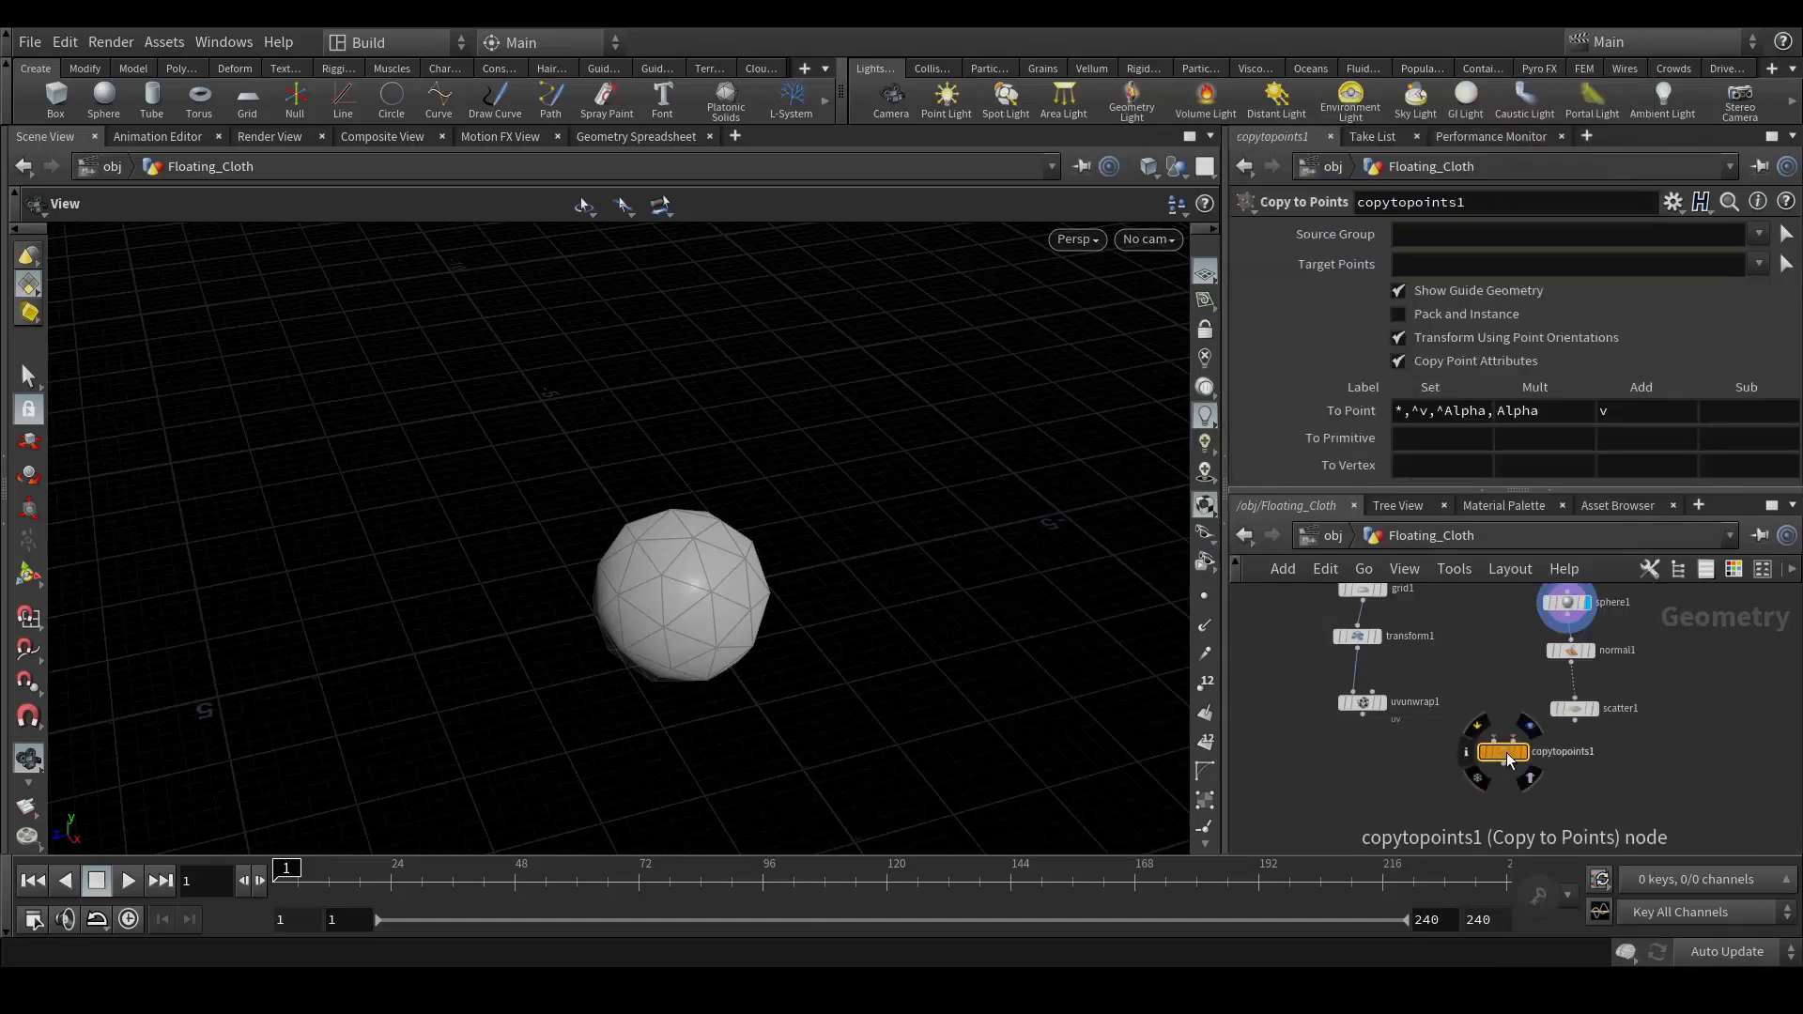
left_click_drag(1502, 759, 1481, 795)
left_click_drag(1366, 721, 1471, 776)
left_click_drag(1582, 728, 1512, 799)
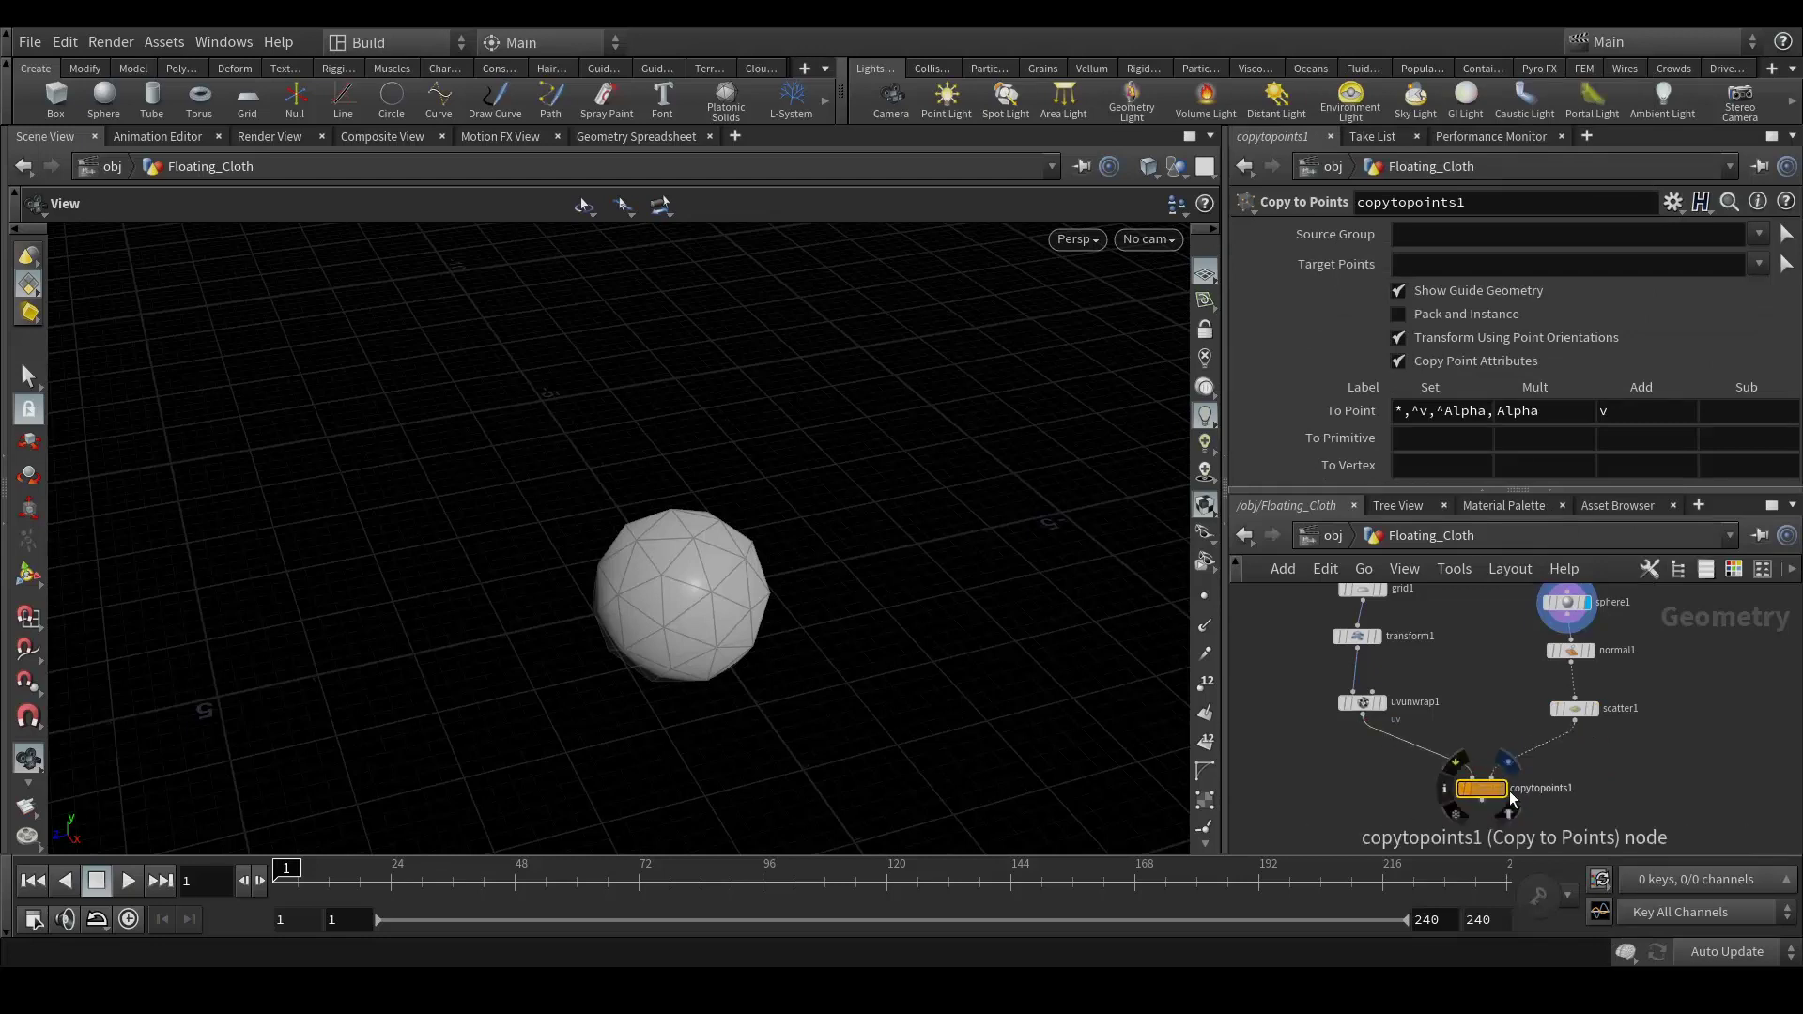
left_click(1504, 794)
Bypass normal1 so the copied strips lie flat
left_click_drag(720, 545, 958, 580)
scroll(714, 484, "down", 4)
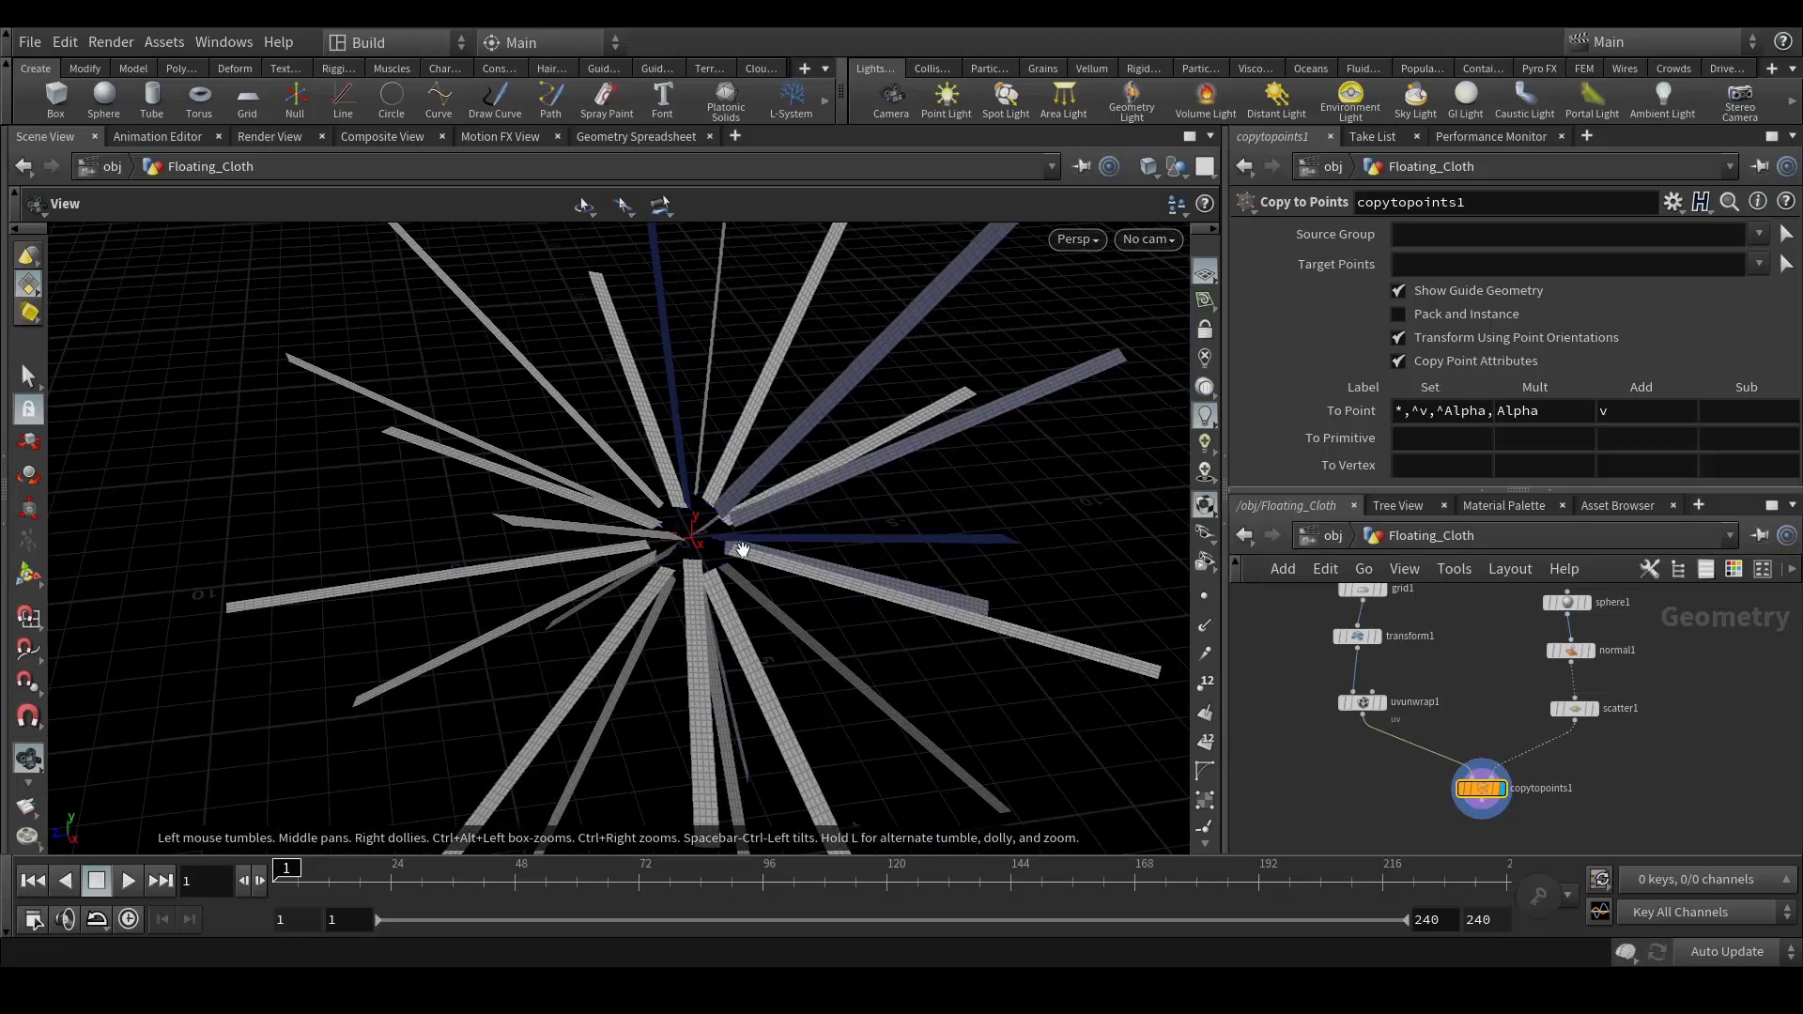
left_click_drag(692, 476, 705, 477)
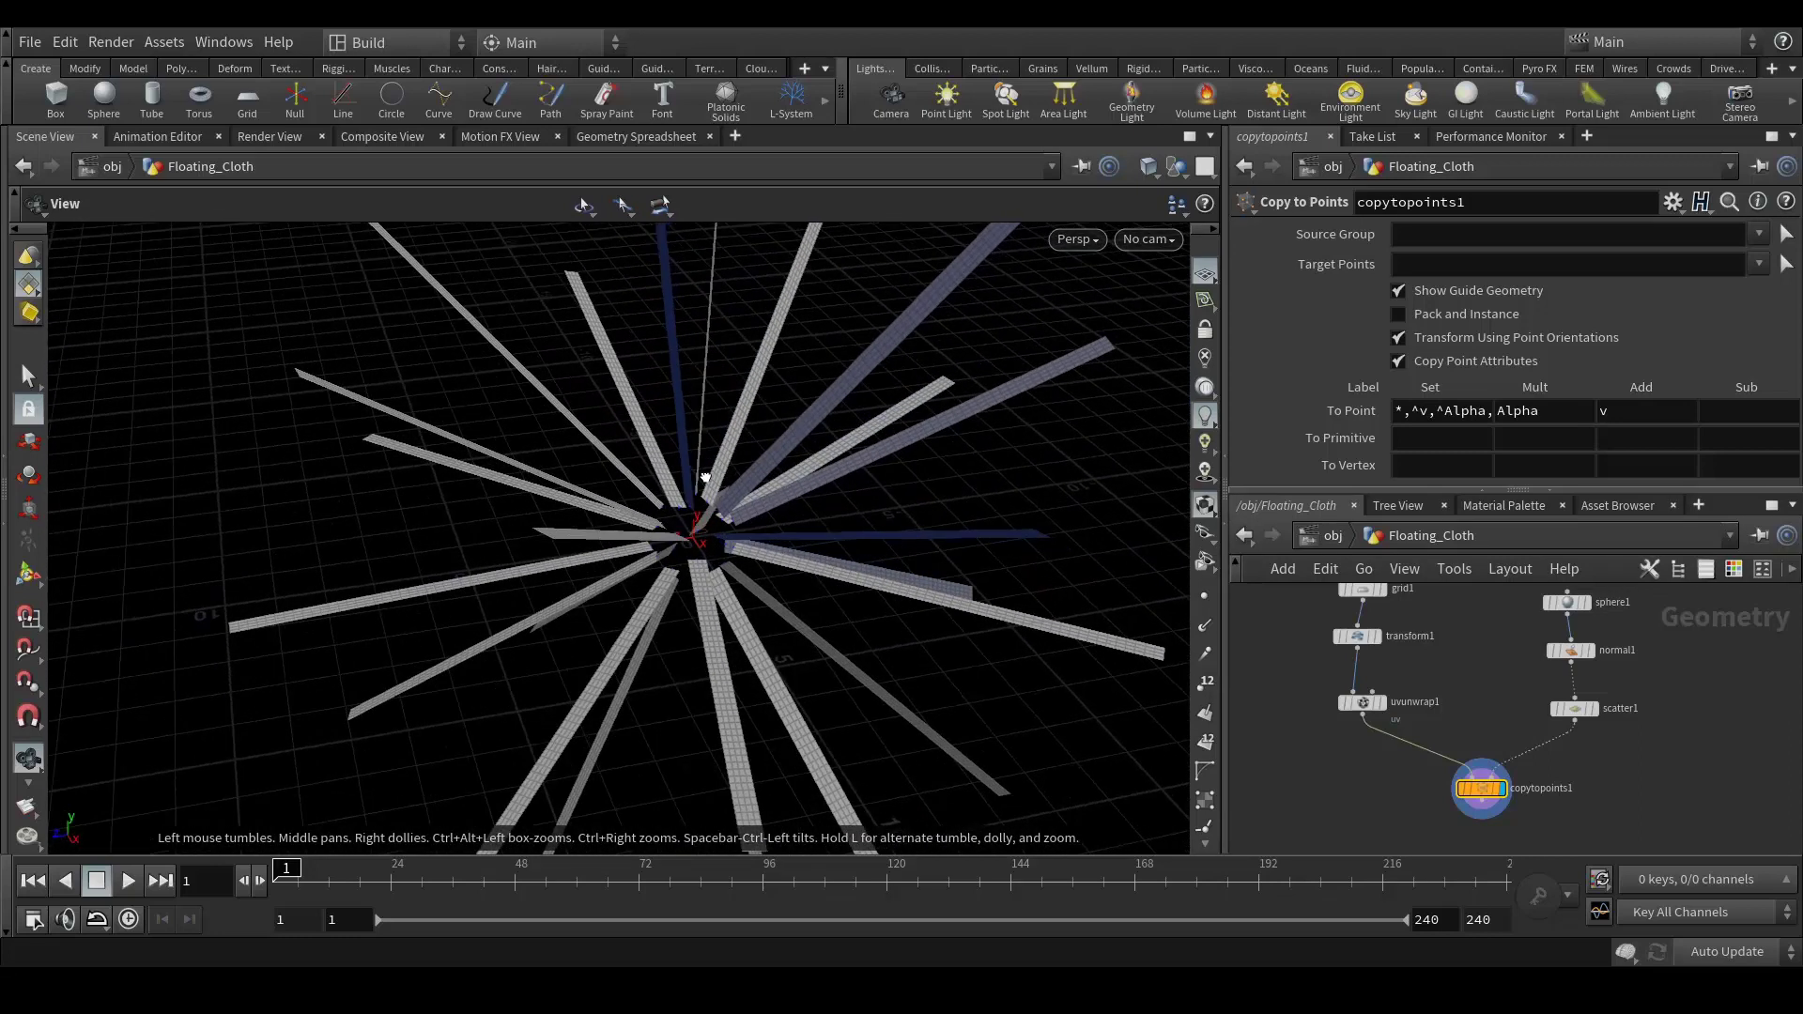
left_click_drag(789, 591, 817, 601)
scroll(1597, 657, "up", 1)
left_click(1550, 674)
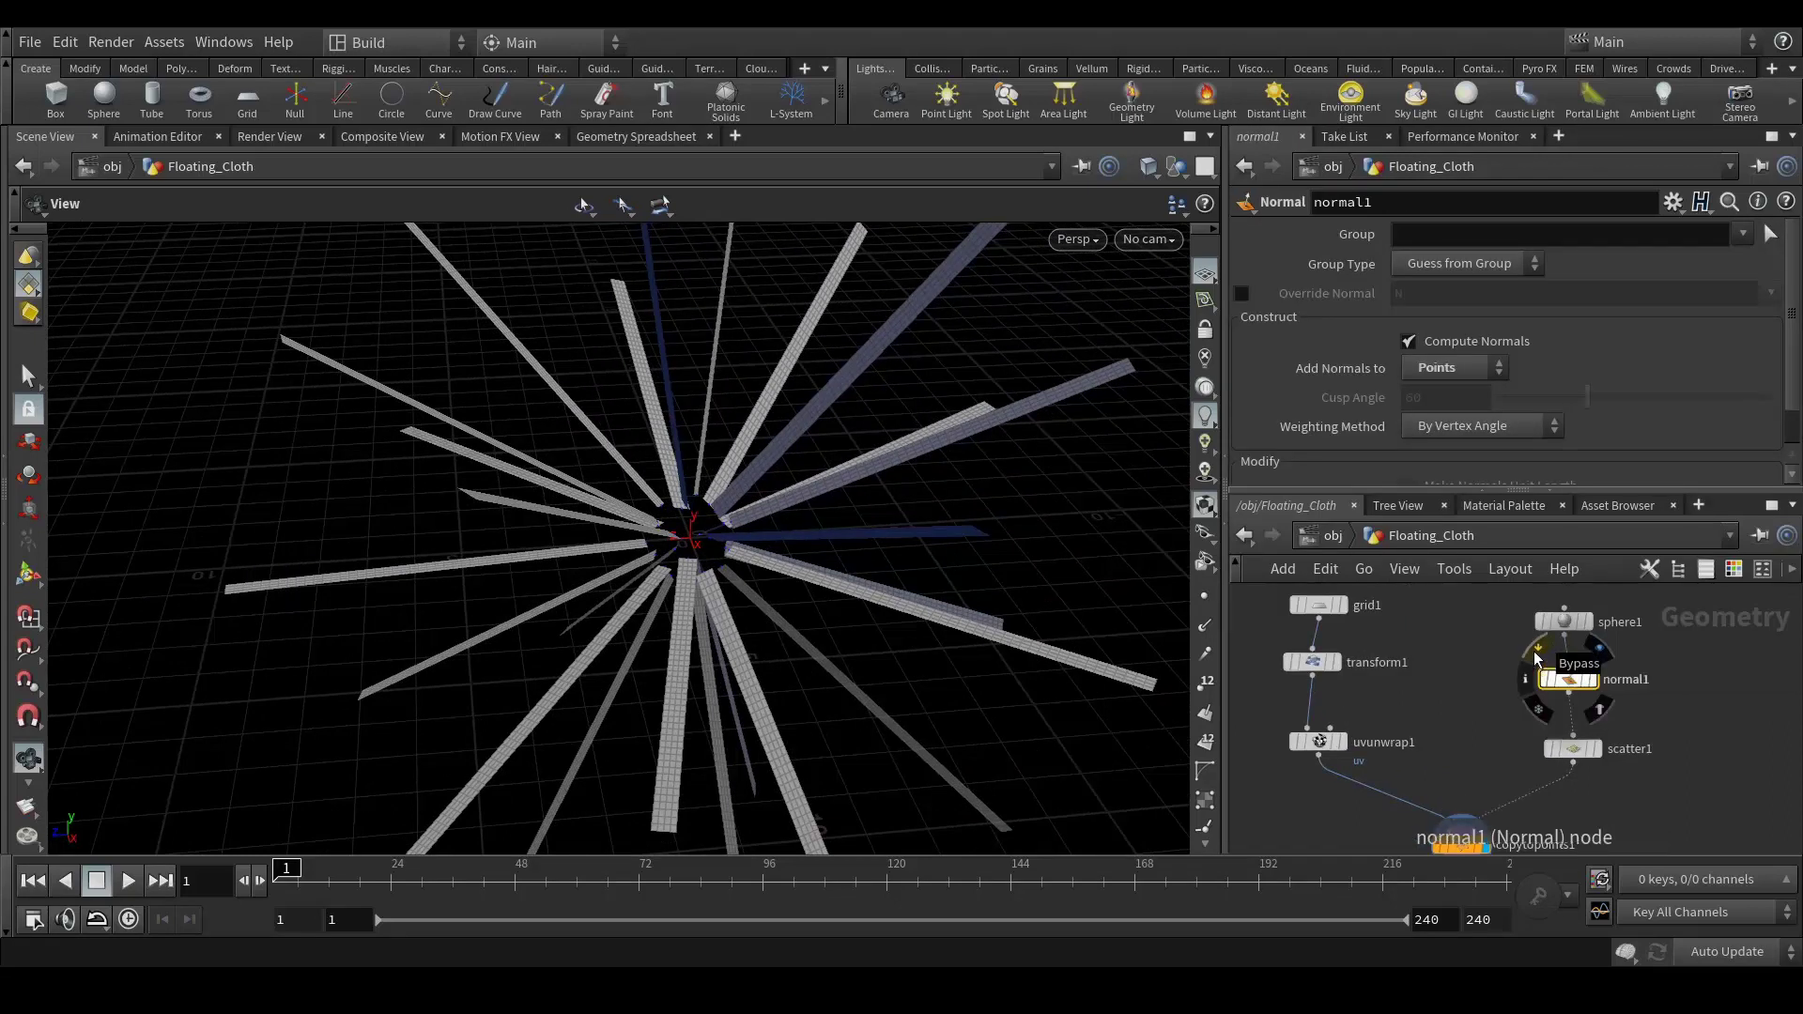
left_click(1538, 650)
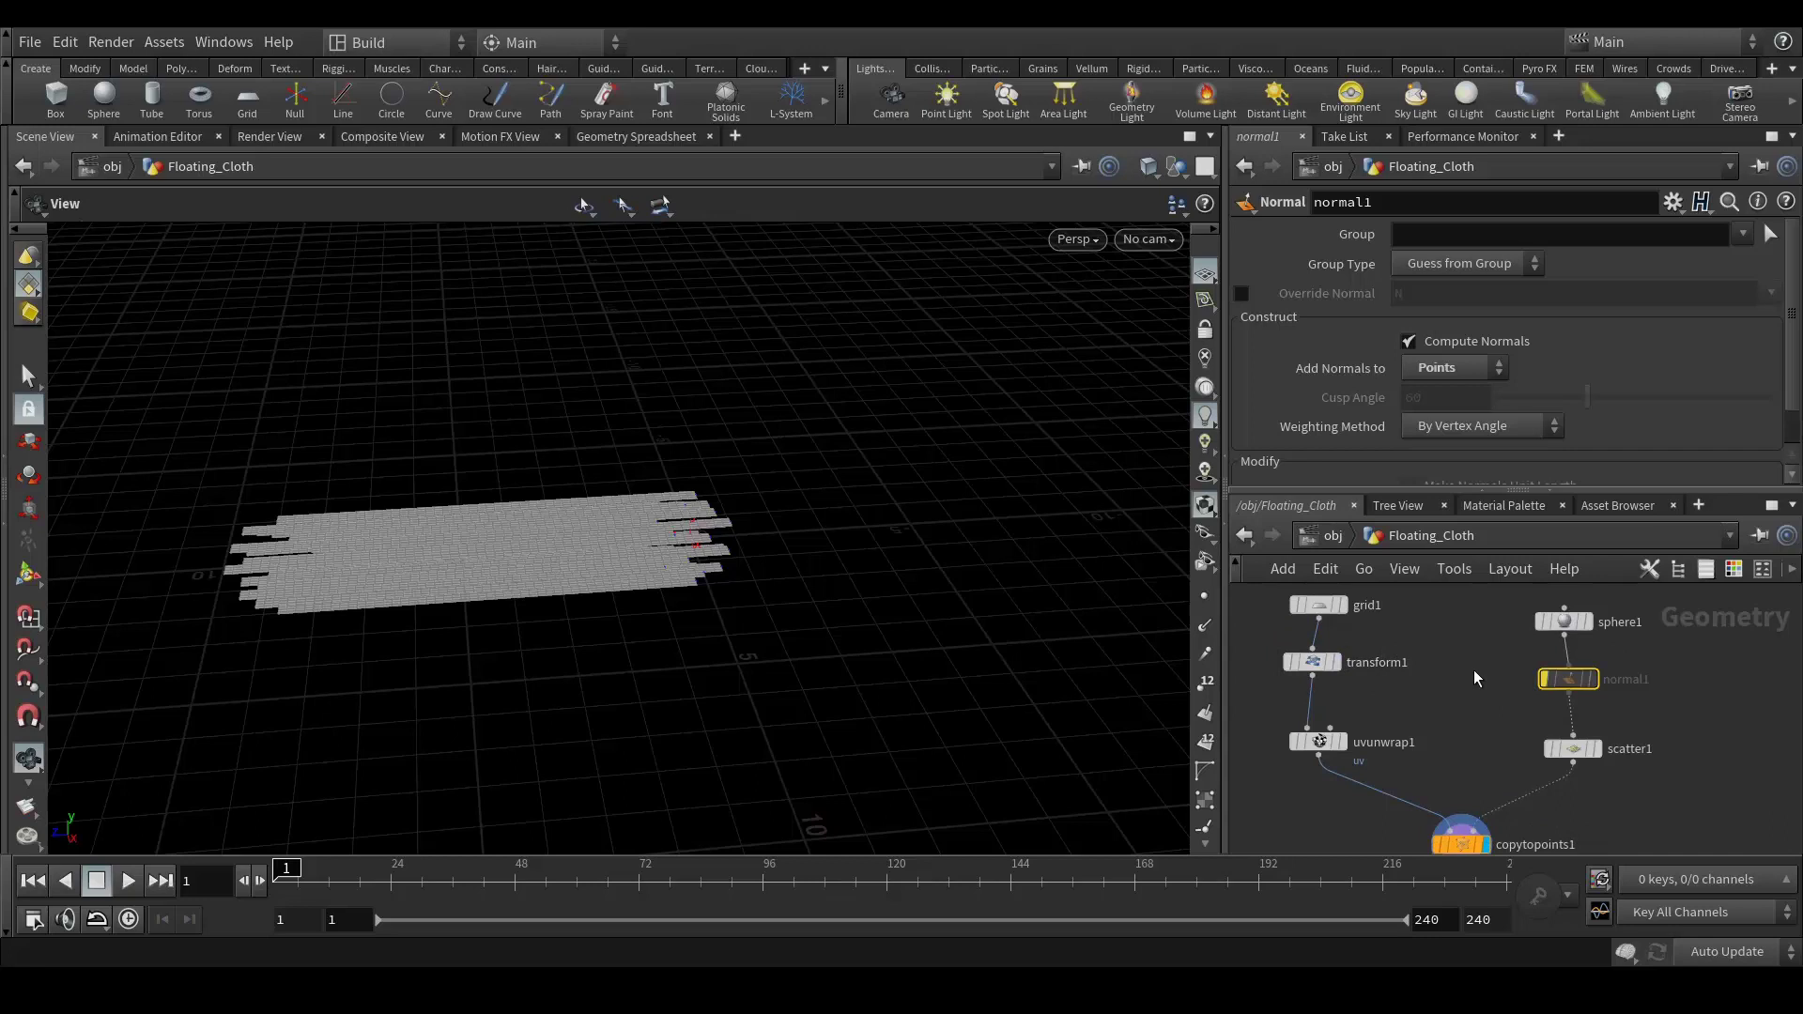
Re-enable normal1 so the strips radiate outward, and show point normals
mouse_move(1596, 683)
left_click(1546, 655)
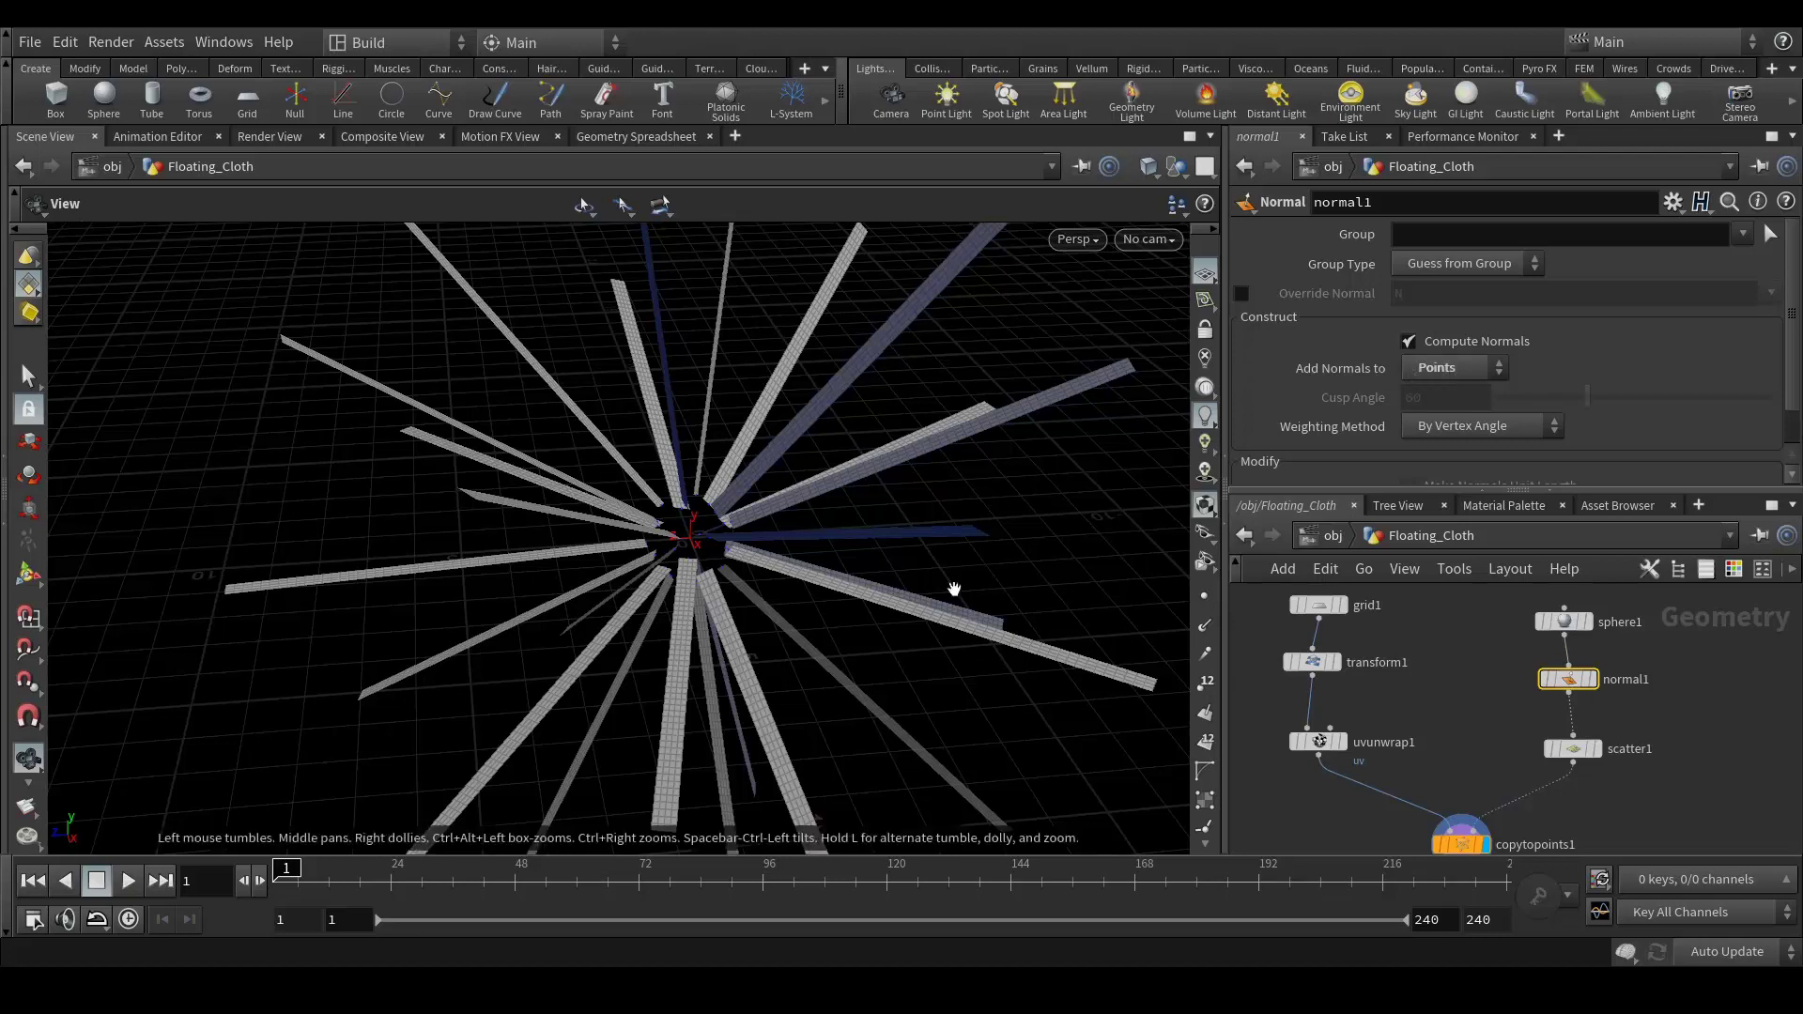
left_click_drag(884, 544, 1120, 629)
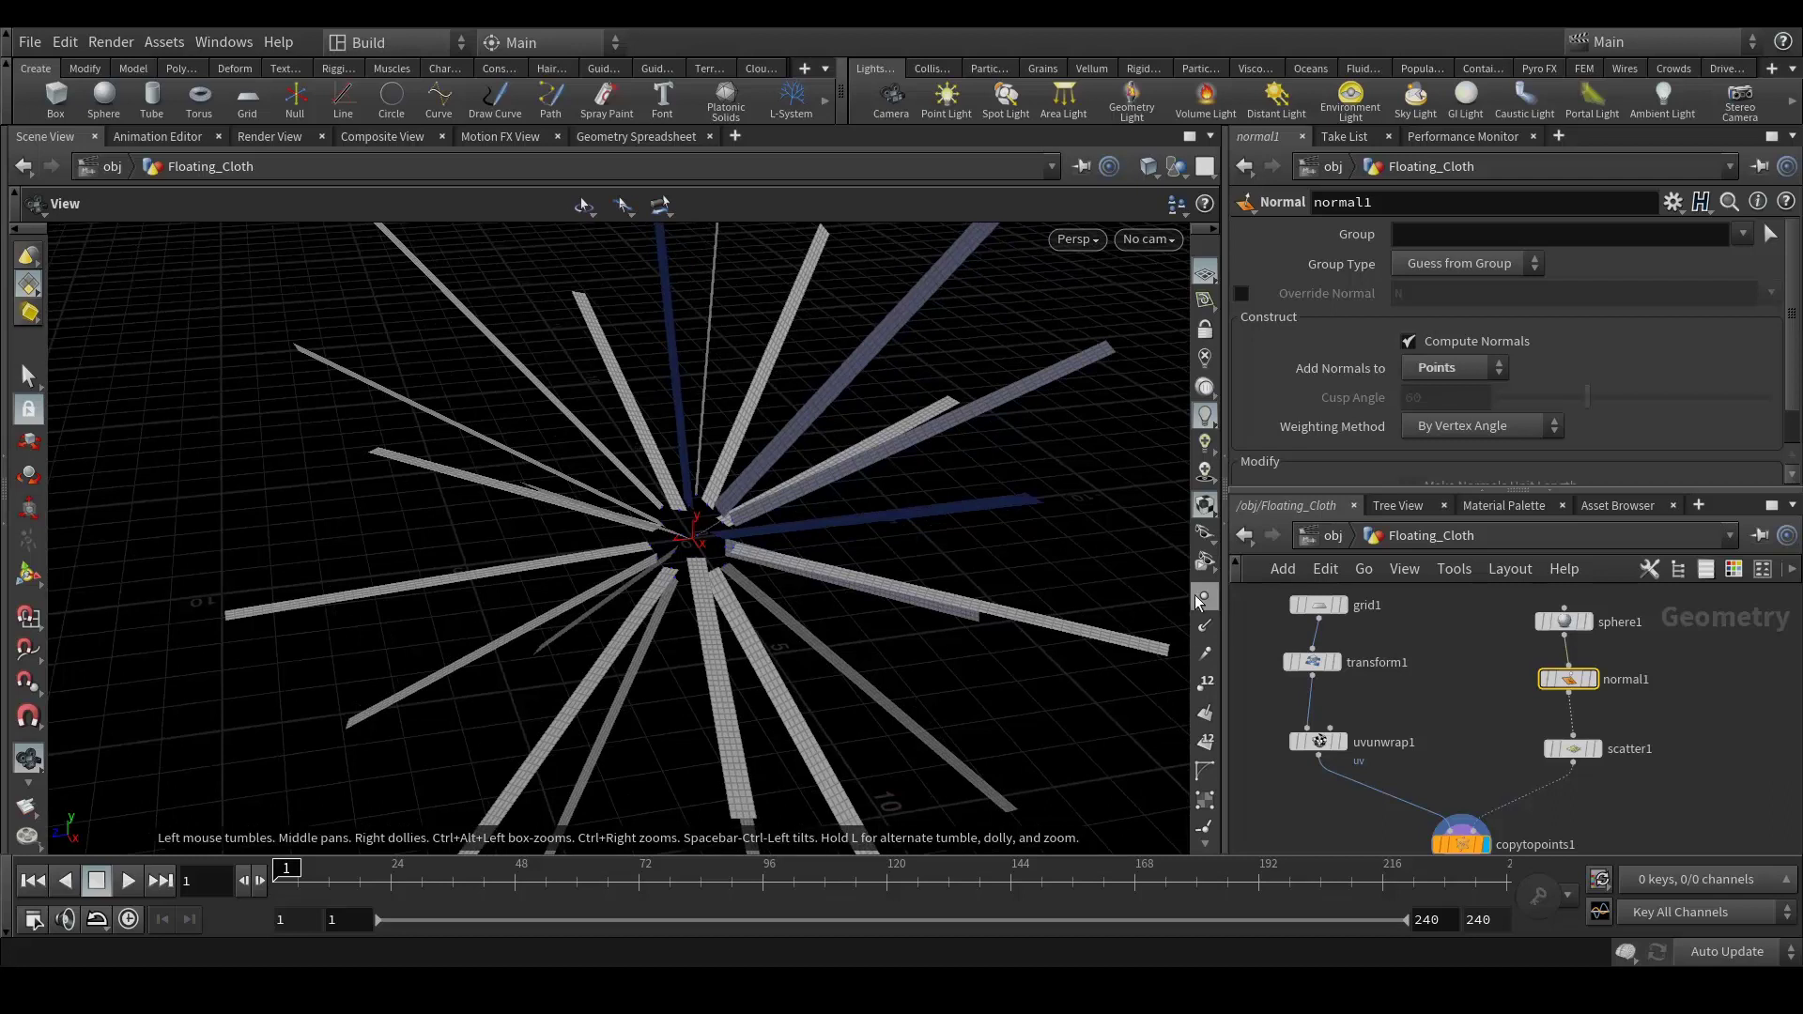
left_click(1205, 625)
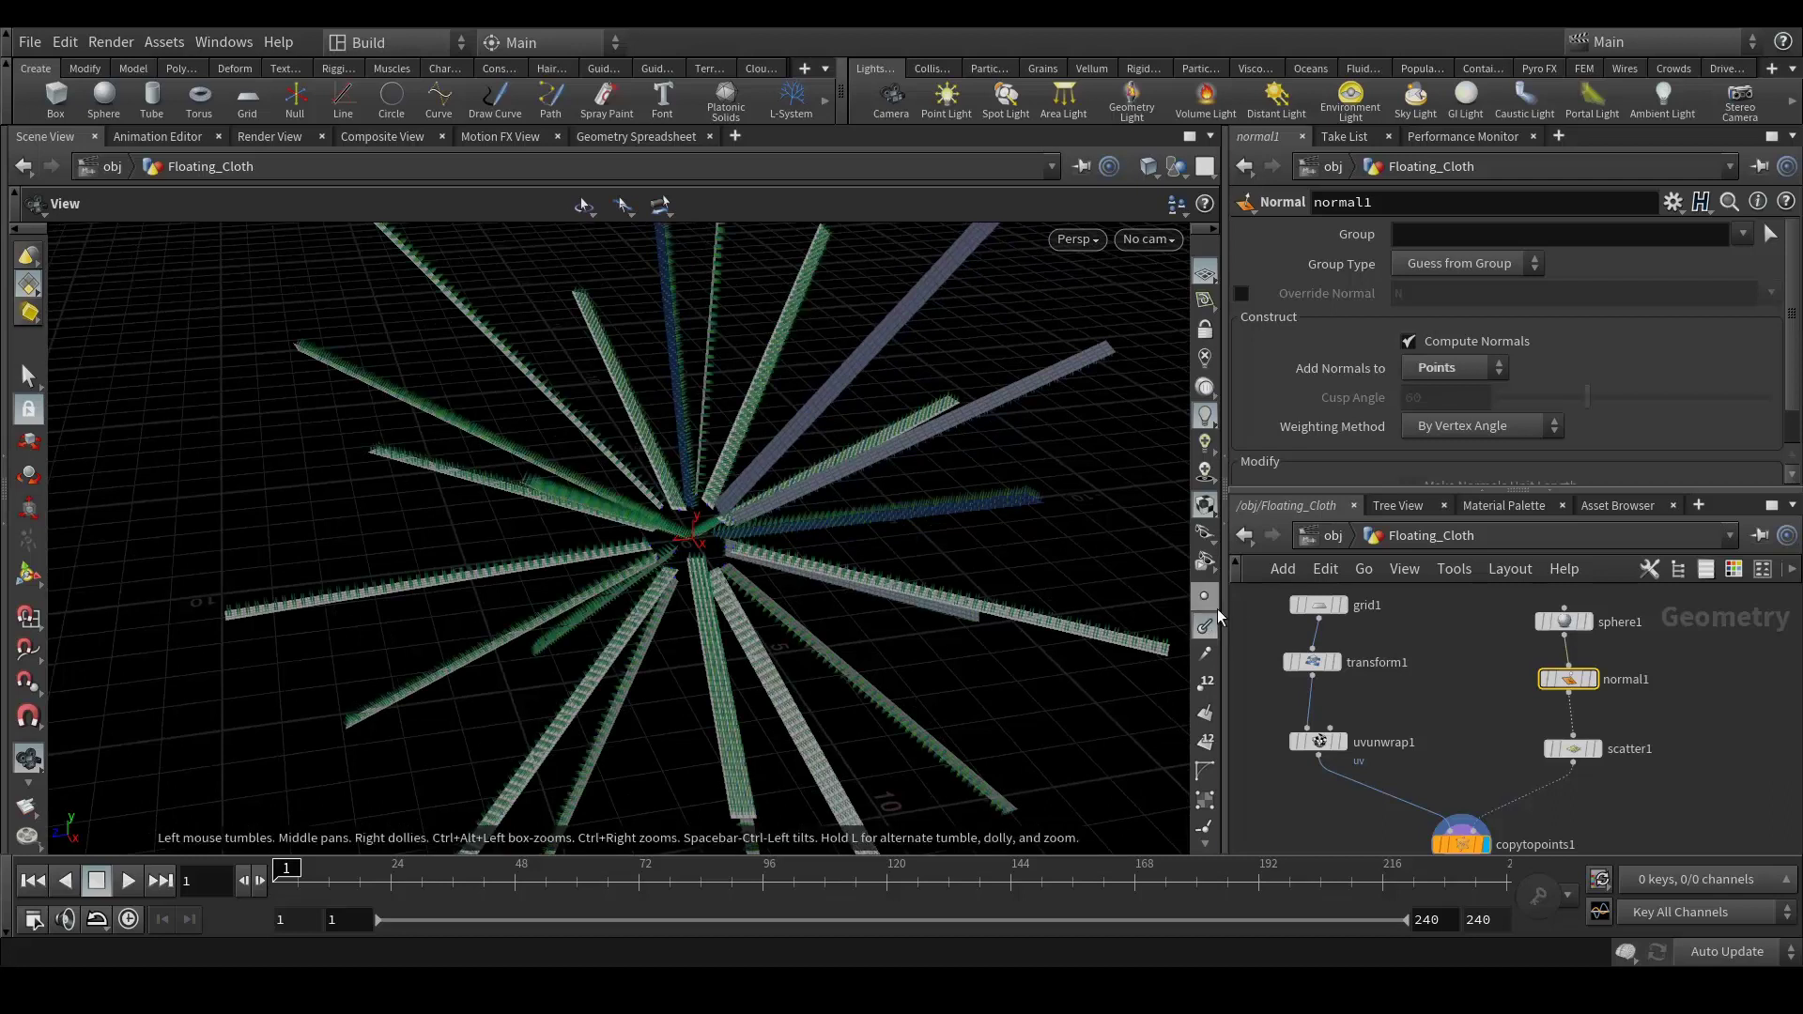
Set sphere1's template flag and view the scattered points on their own
middle_click_drag(1660, 769, 1649, 716)
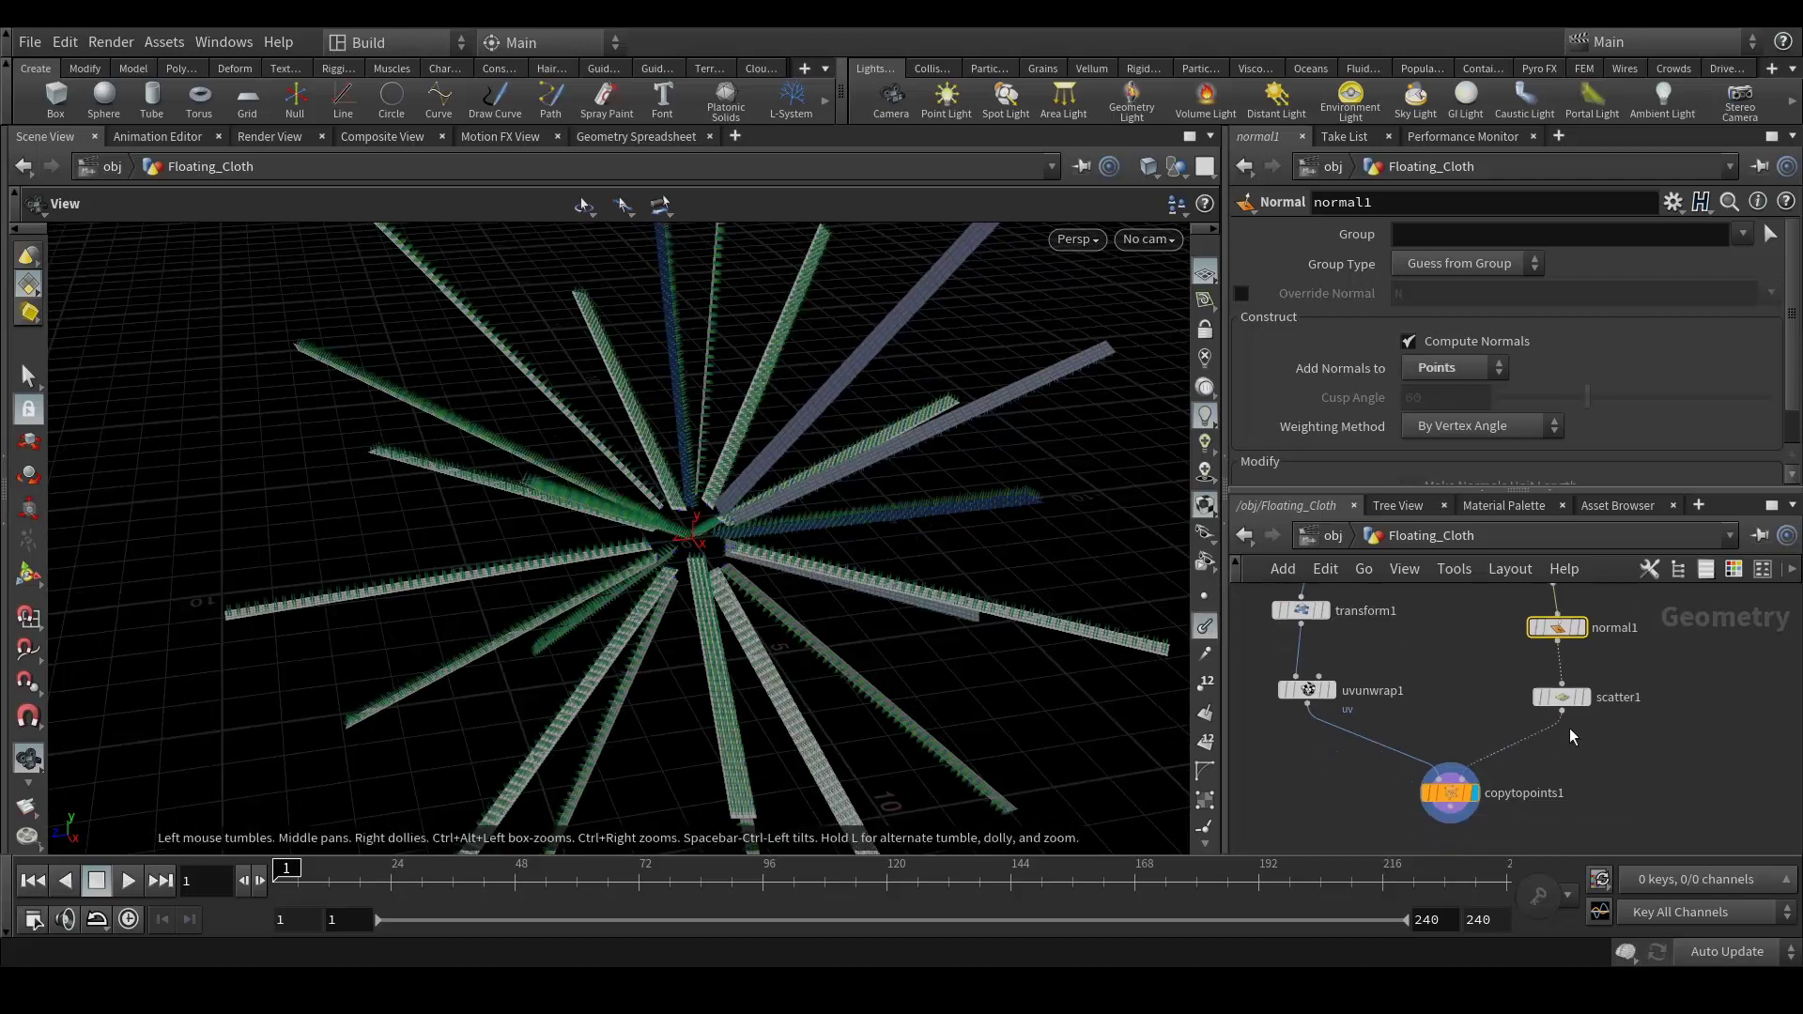
middle_click_drag(1705, 645, 1699, 714)
left_click(1561, 639)
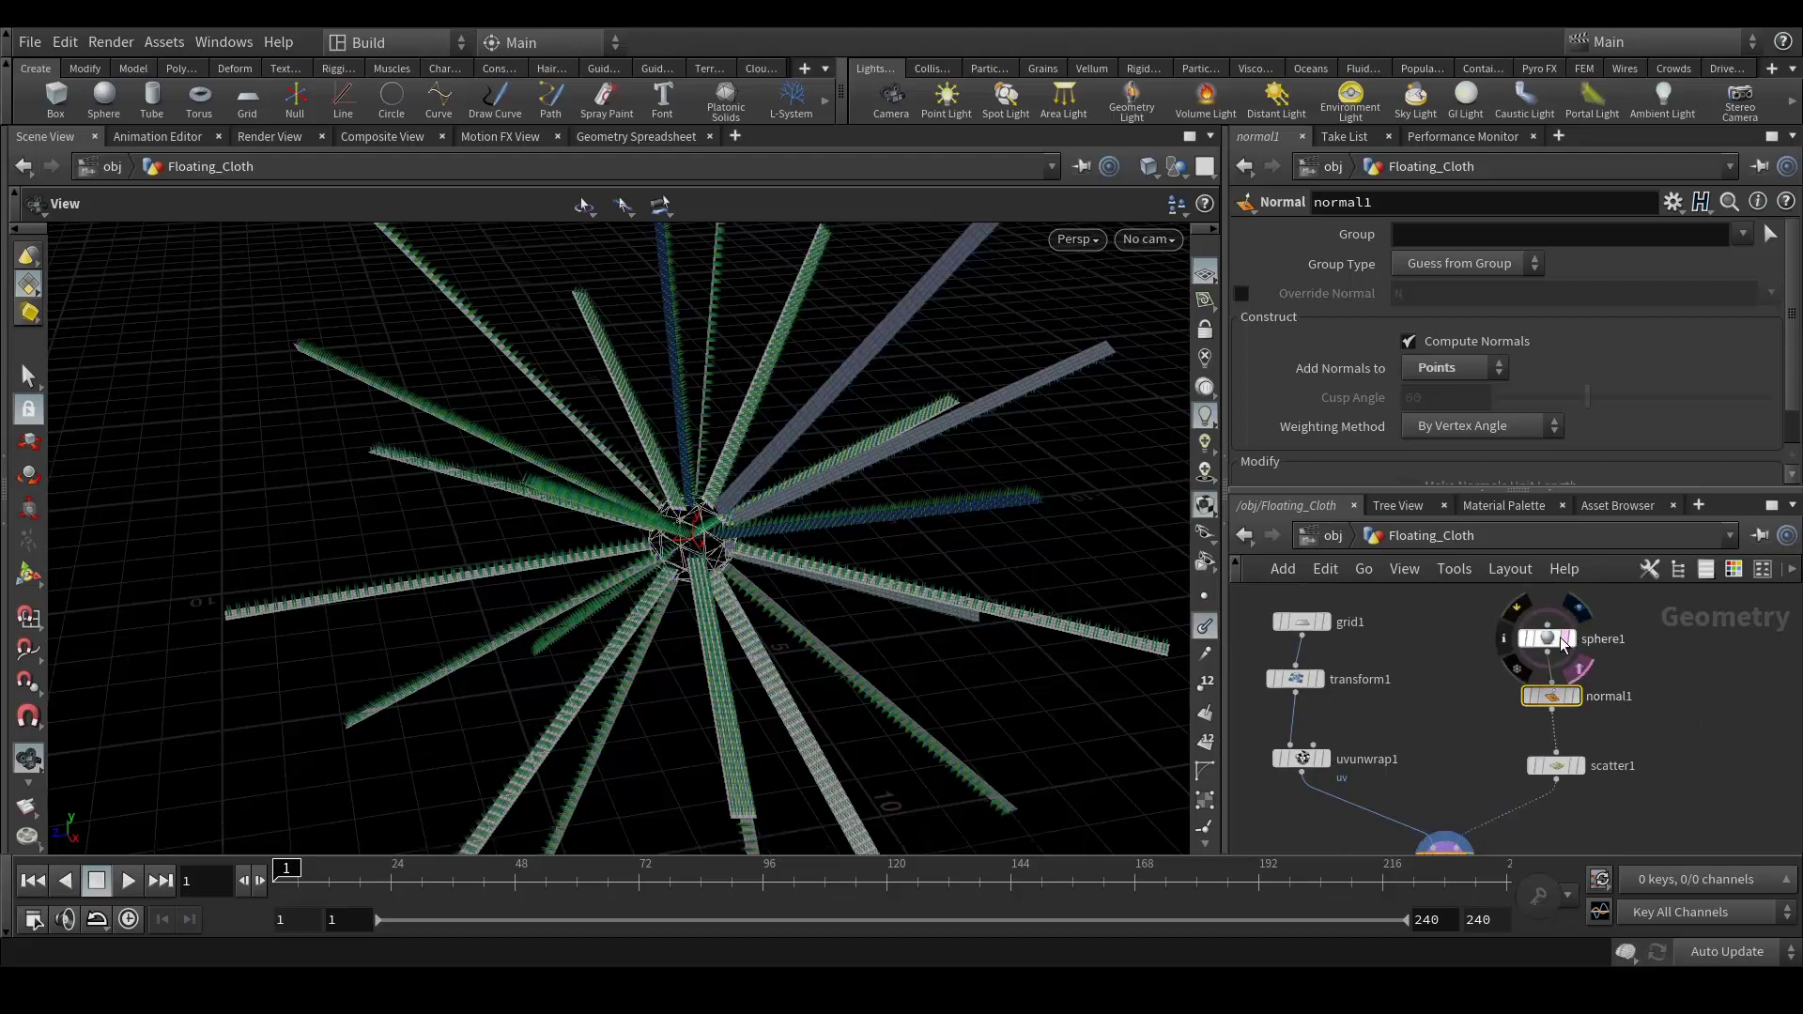
scroll(735, 548, "up", 8)
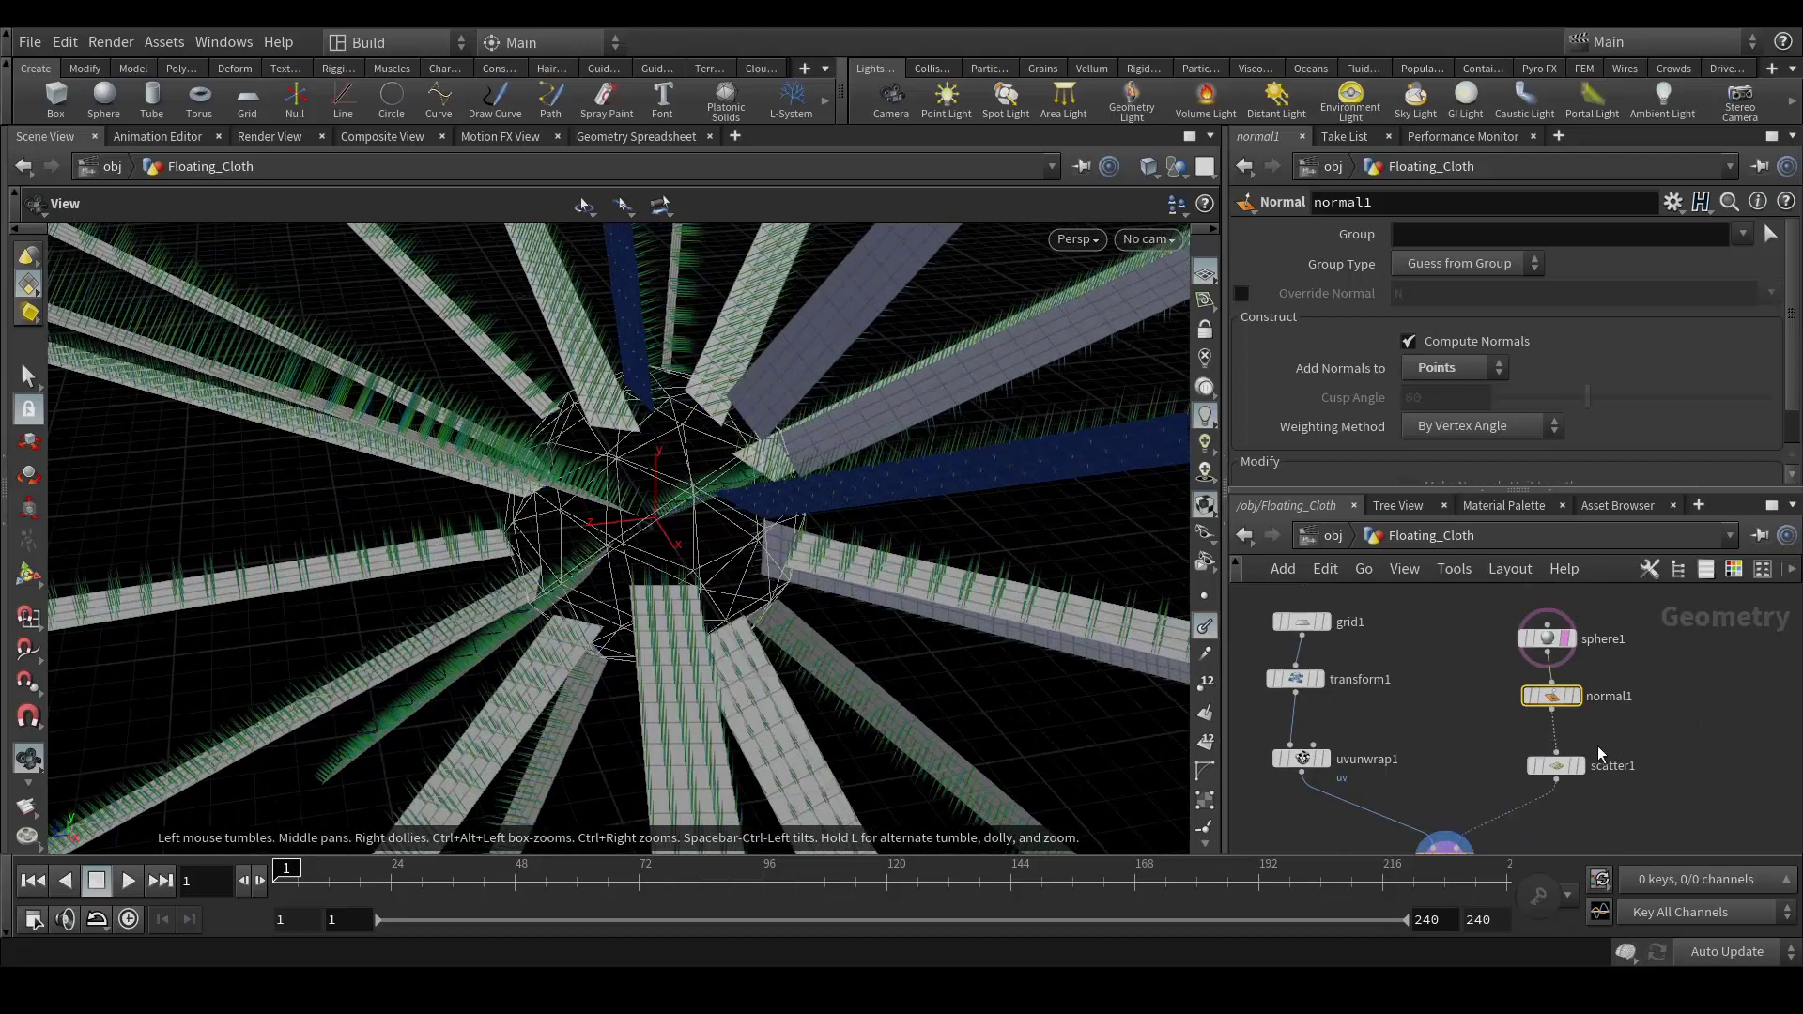
left_click(1581, 765)
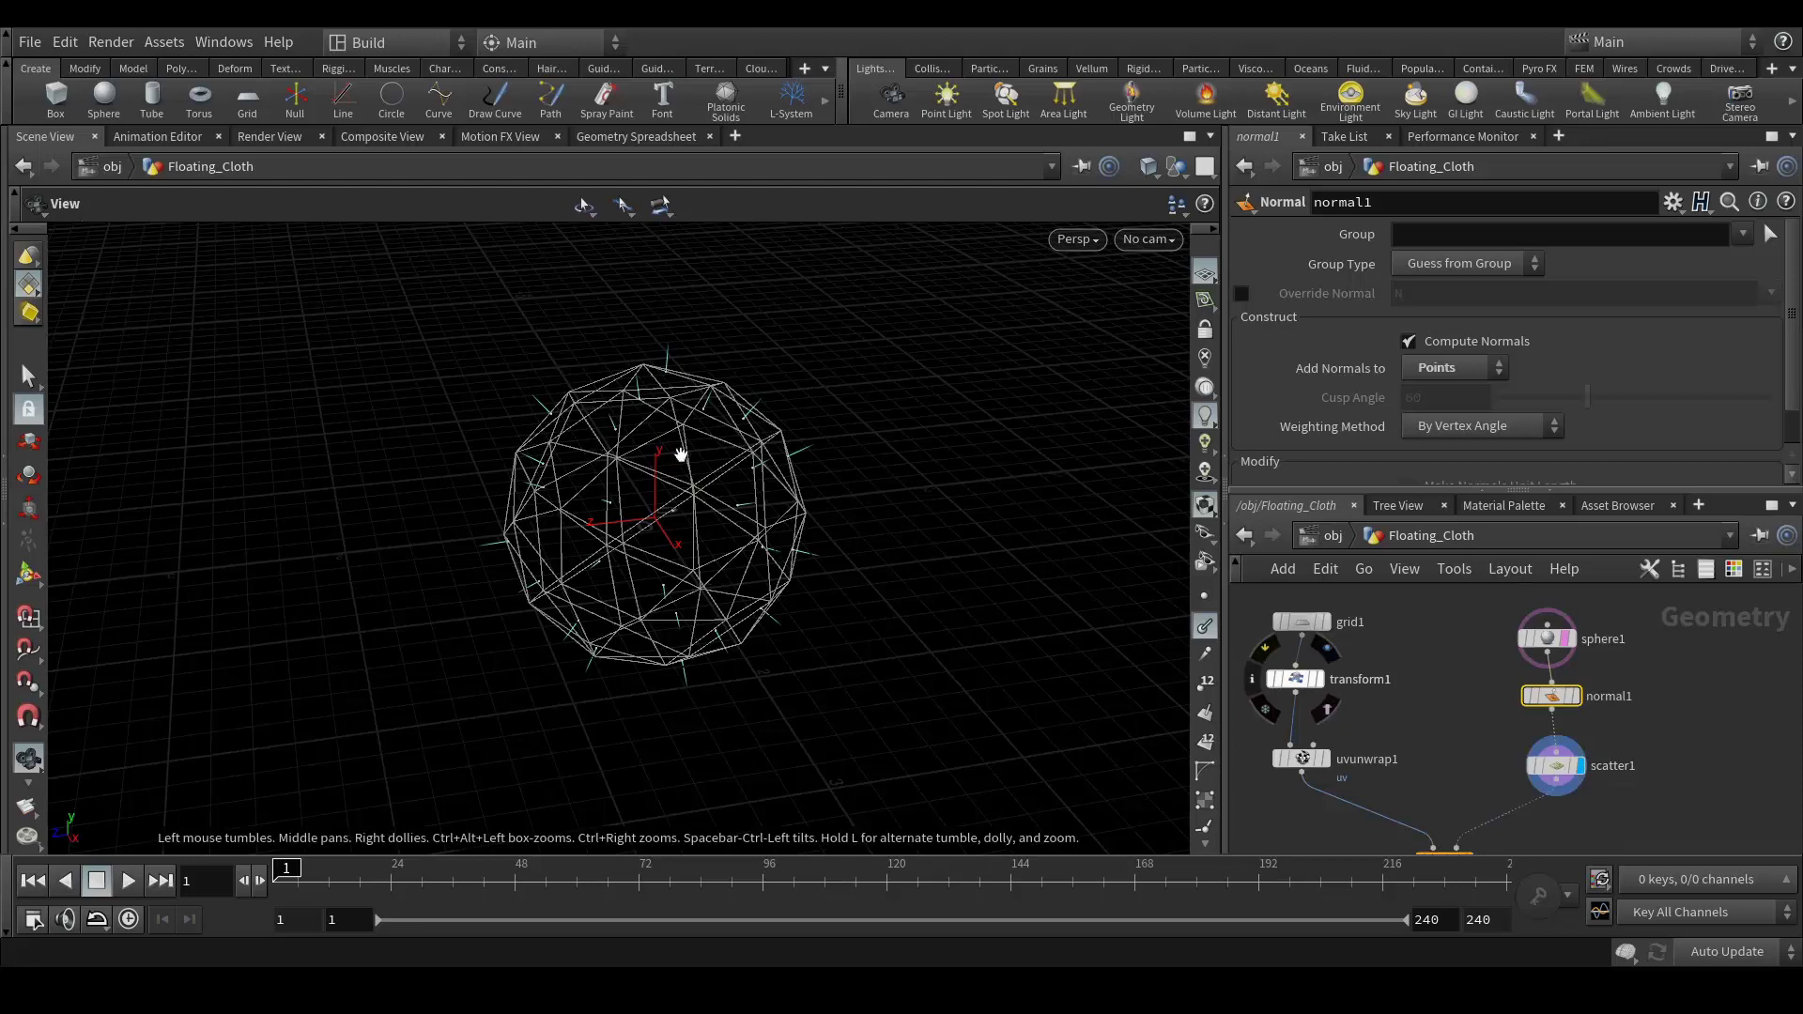
left_click_drag(680, 455, 632, 406)
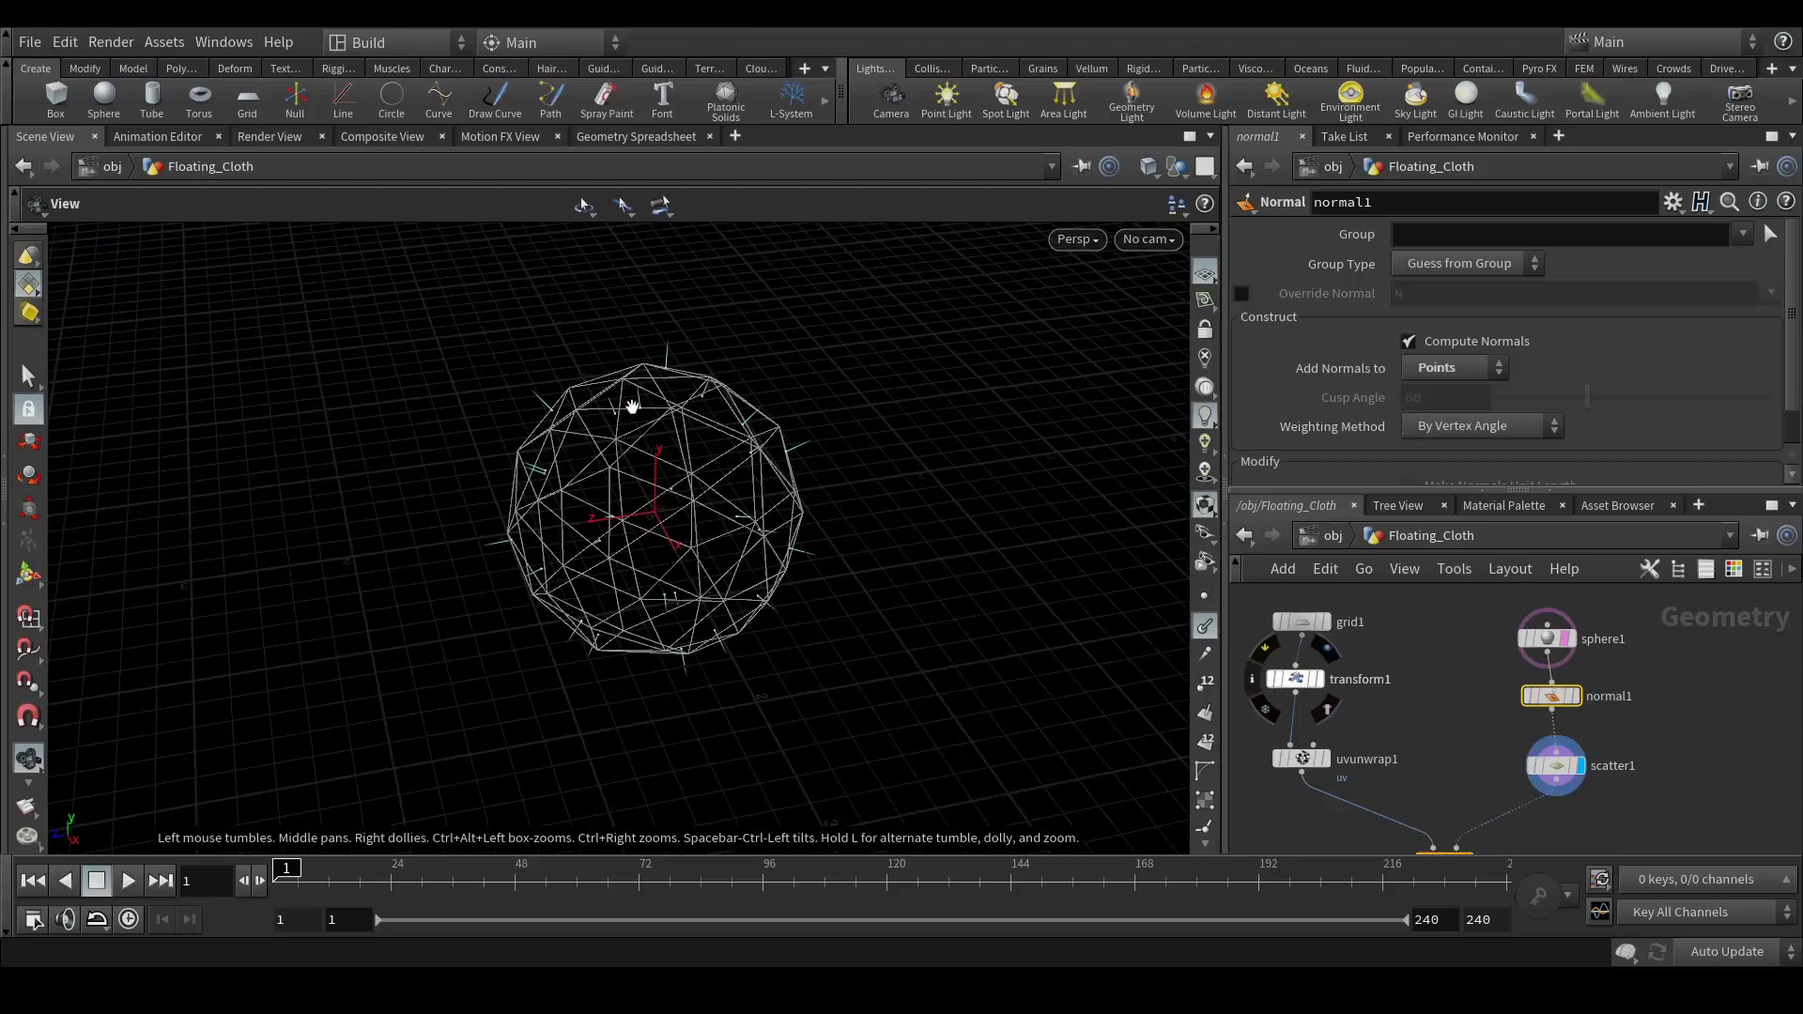
mouse_move(703, 510)
left_mouse_down()
mouse_move(632, 470)
mouse_move(700, 507)
left_mouse_up()
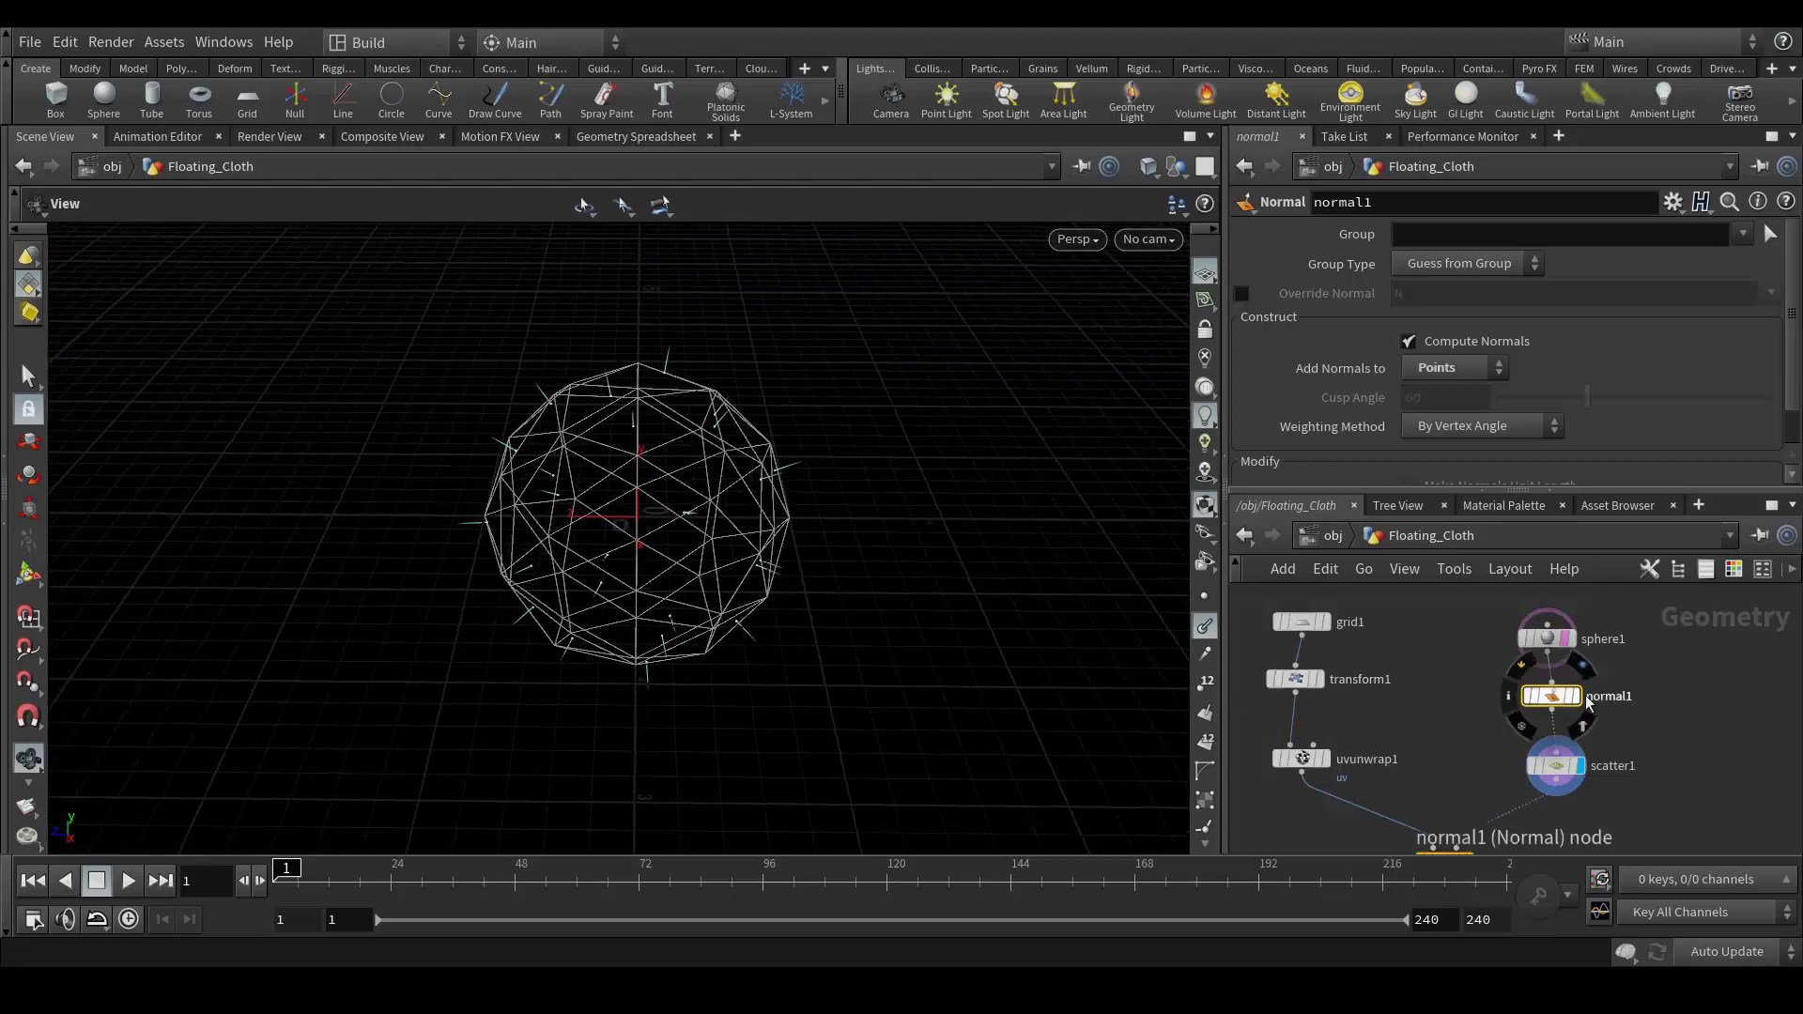
Display copytopoints1 again and hide the point normals
middle_click_drag(1681, 757, 1640, 662)
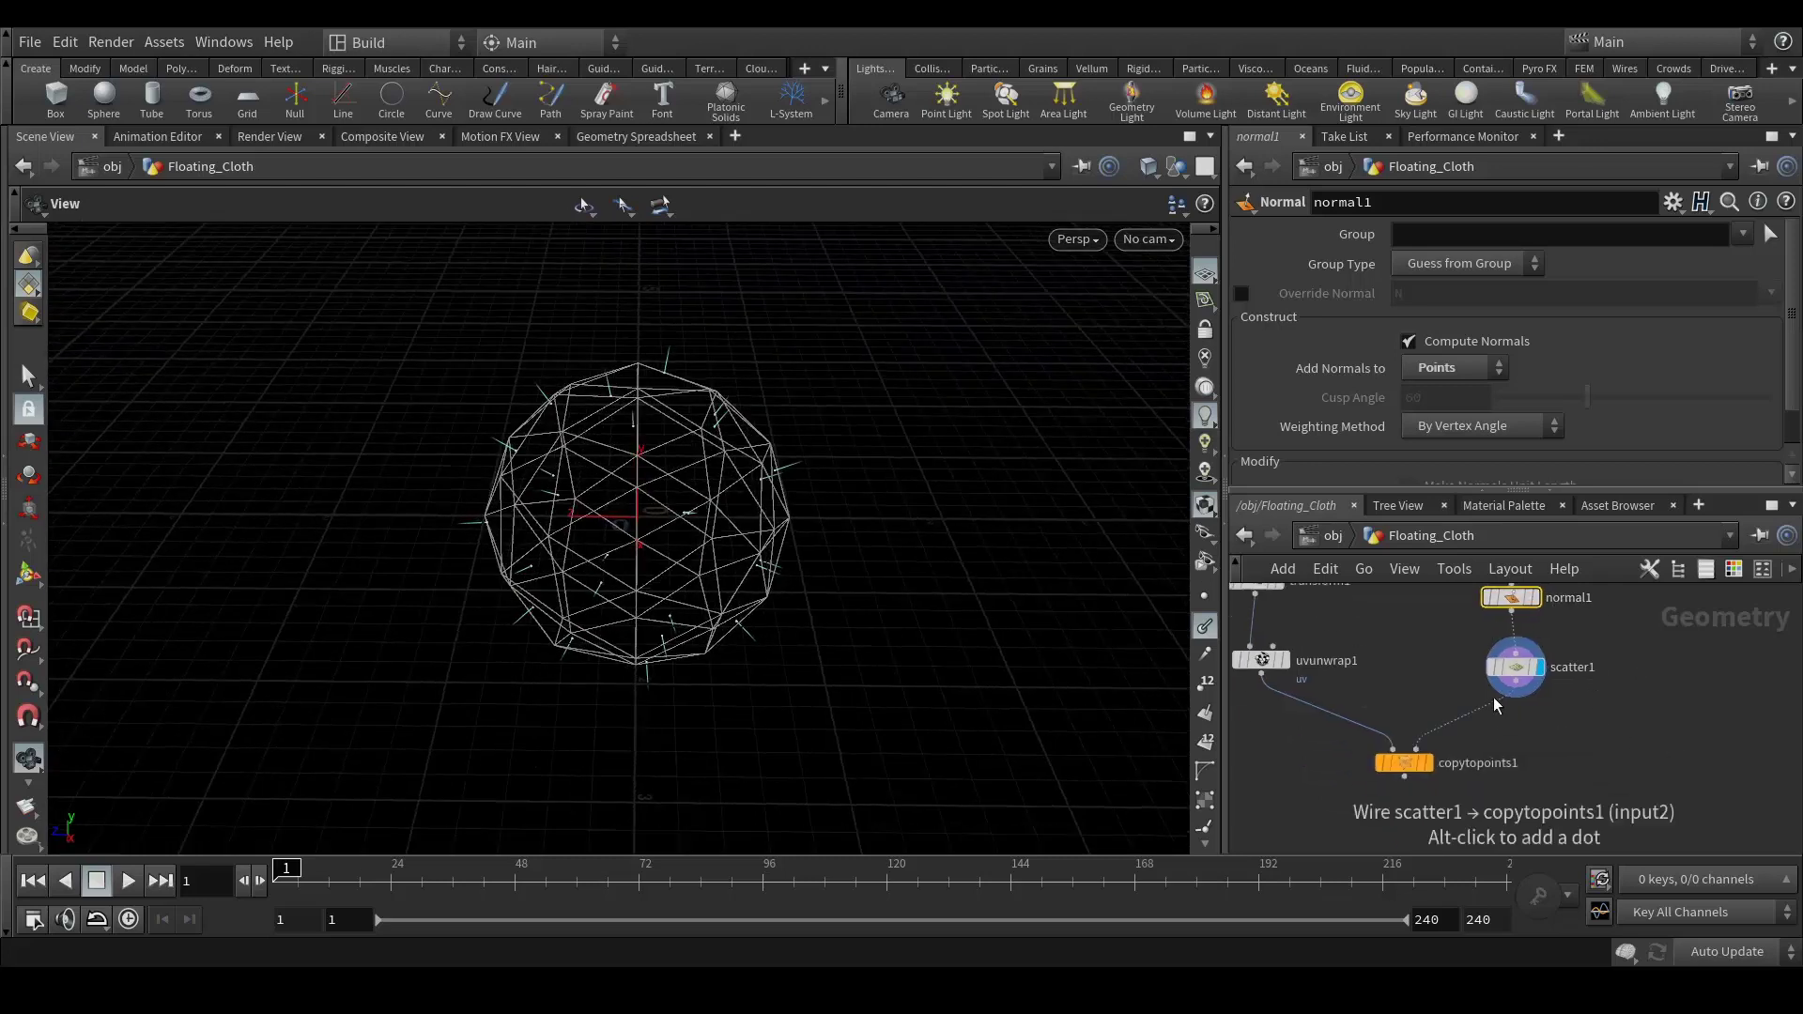
left_click(1430, 763)
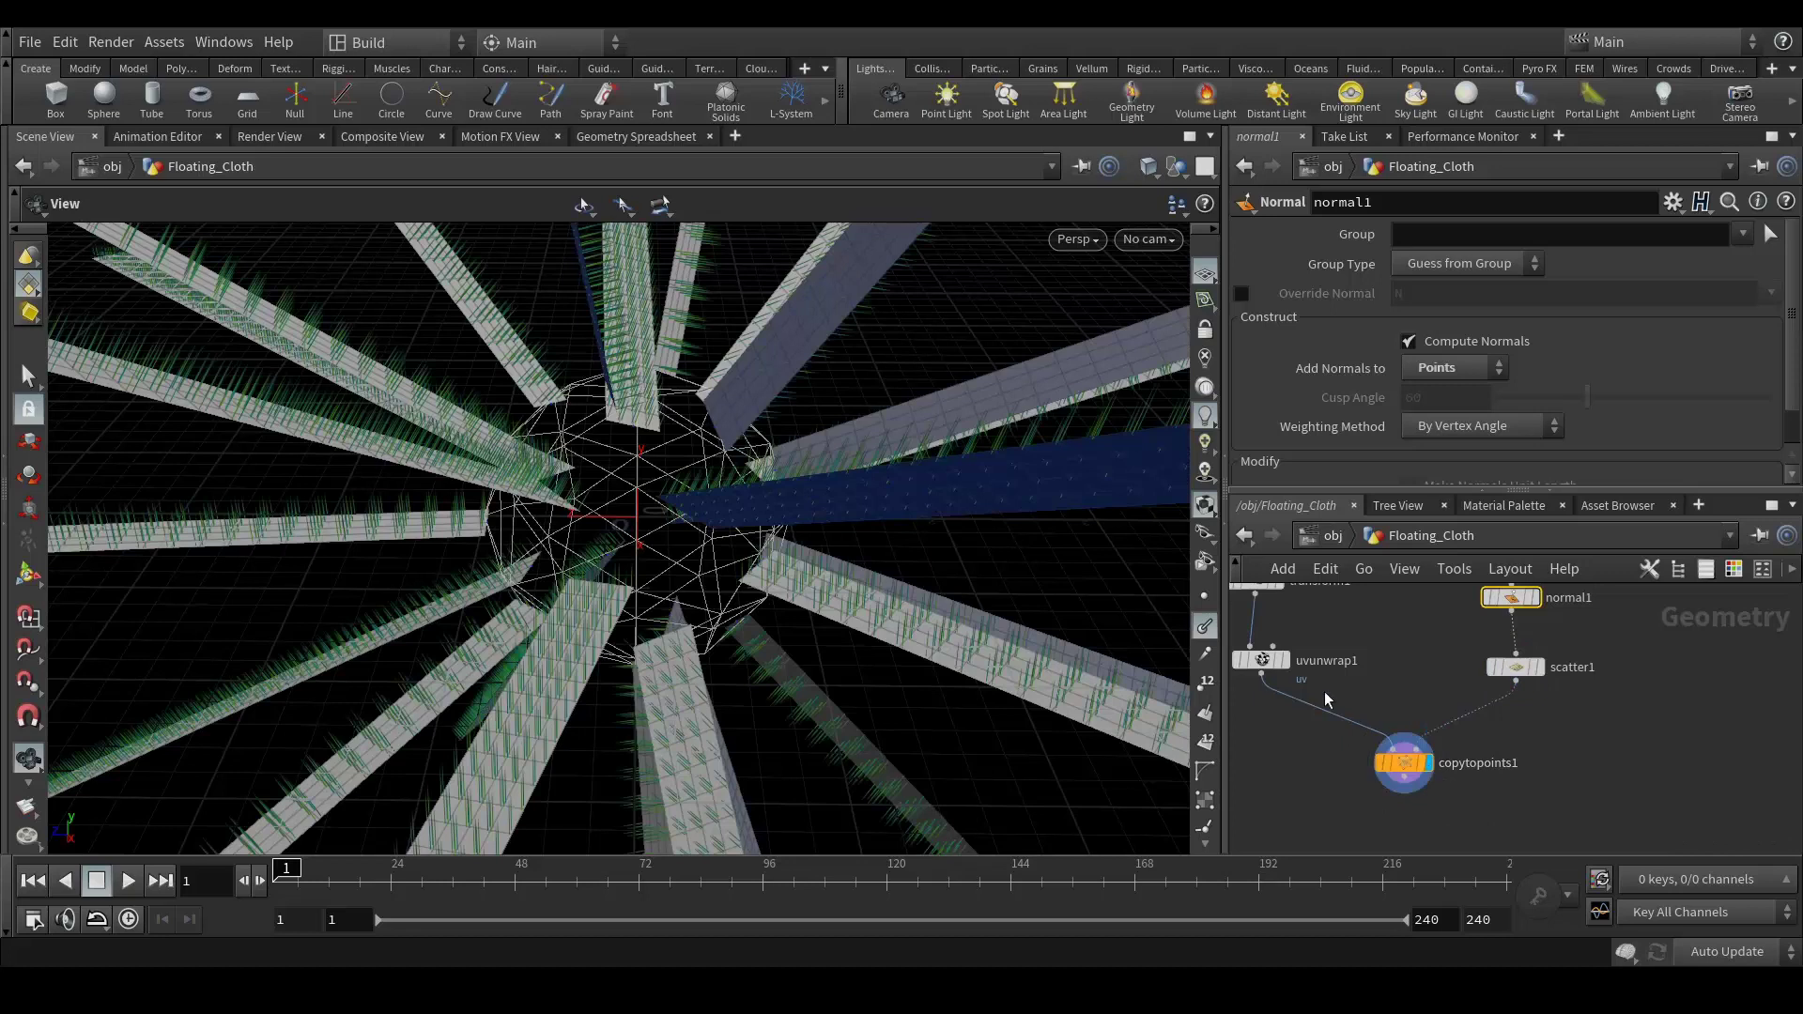
left_click(1207, 626)
scroll(1587, 700, "down", 5)
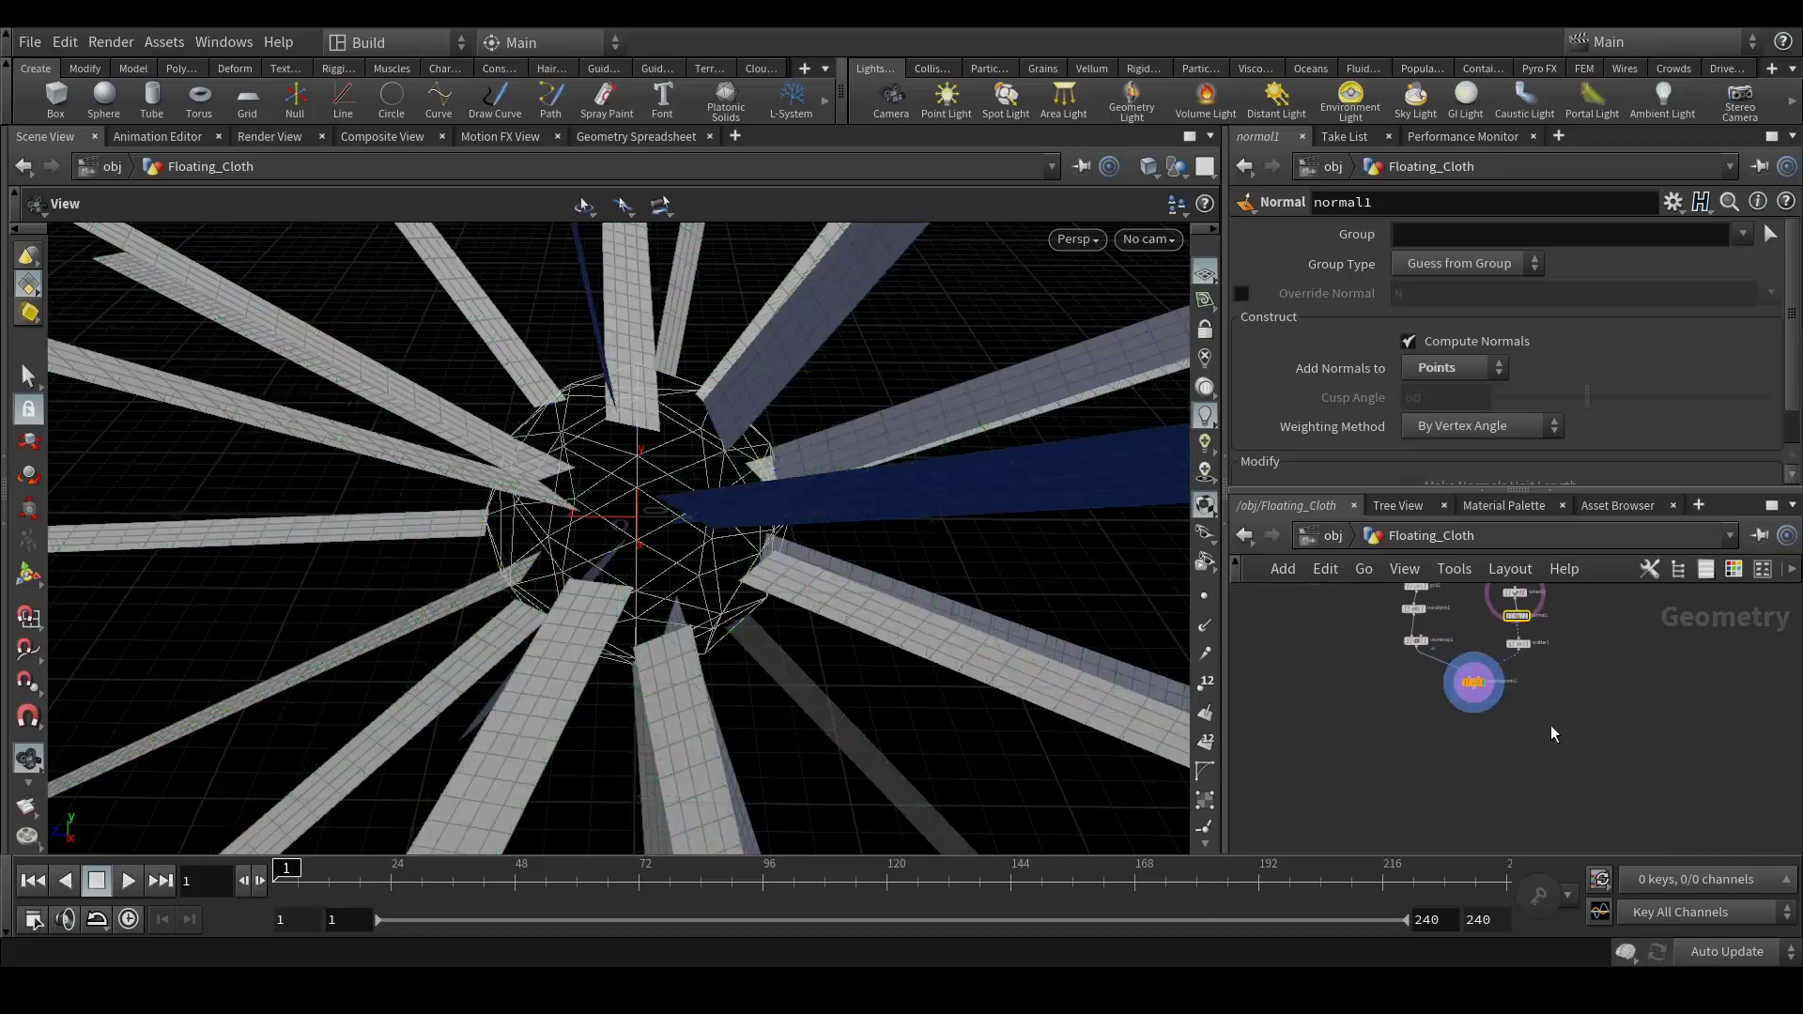
scroll(1507, 742, "up", 3)
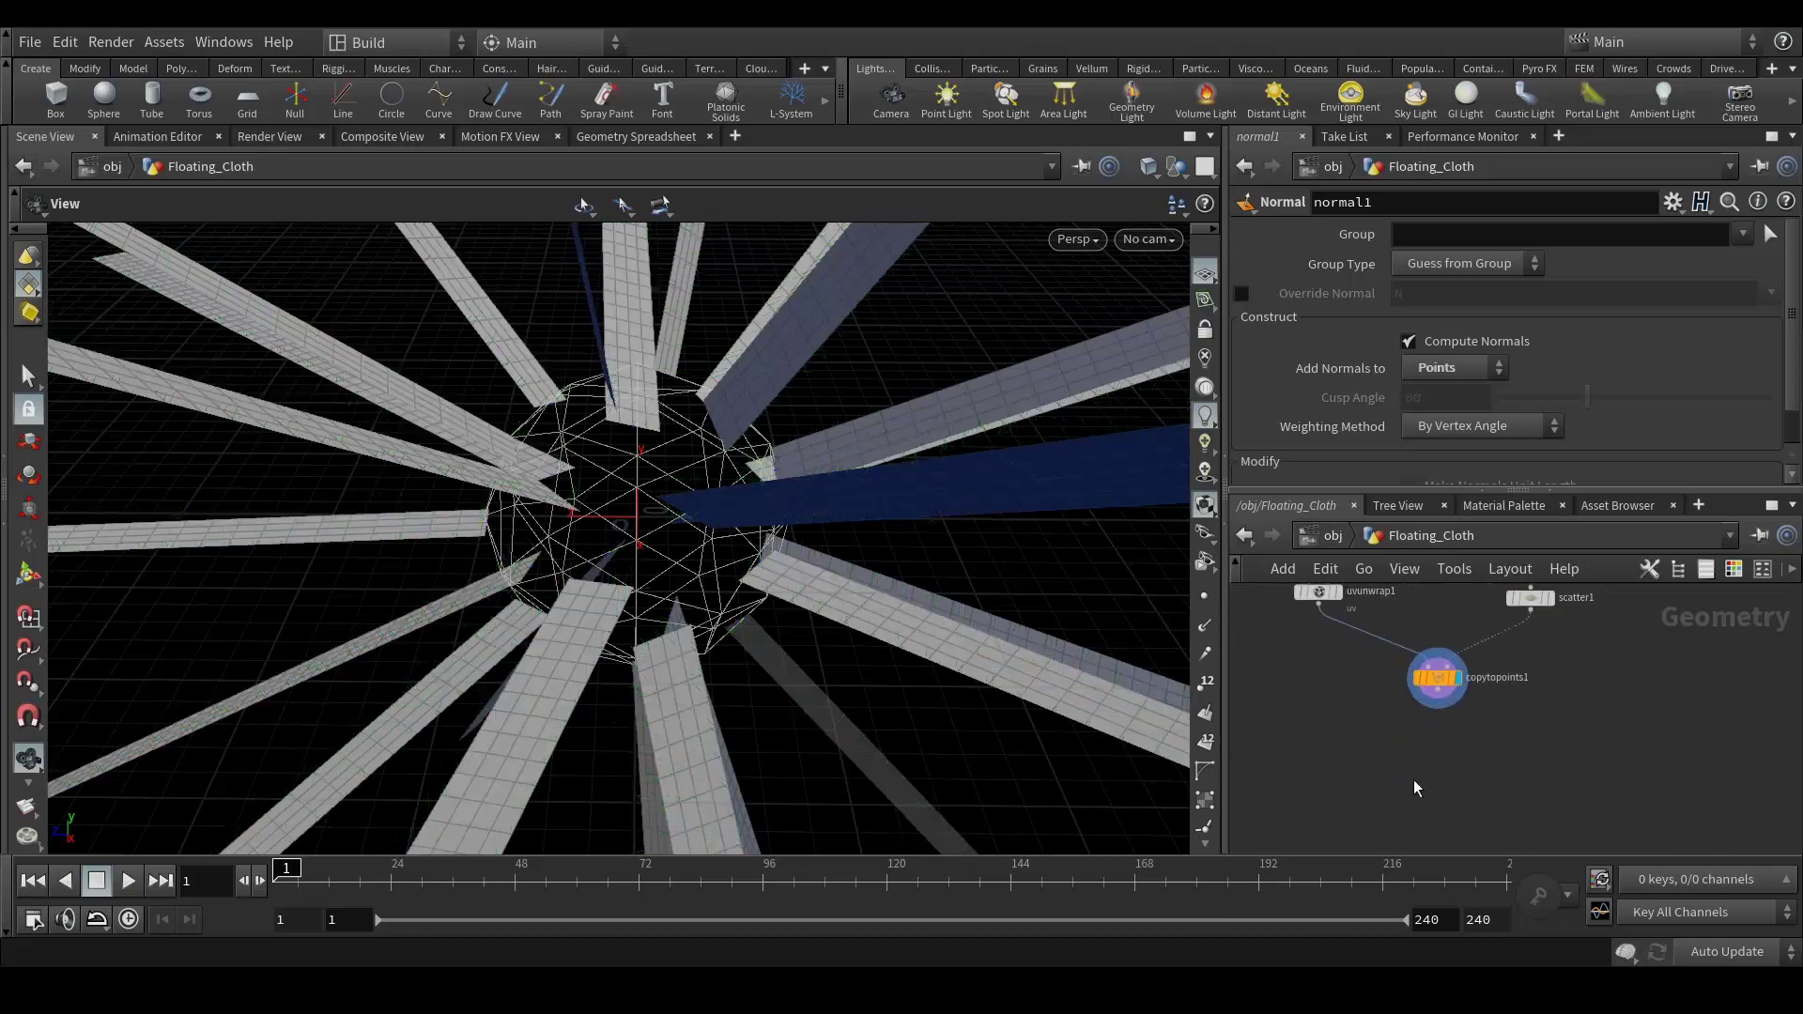
Add a Vellum Solver node below copytopoints1, leaving room above it
key("Tab")
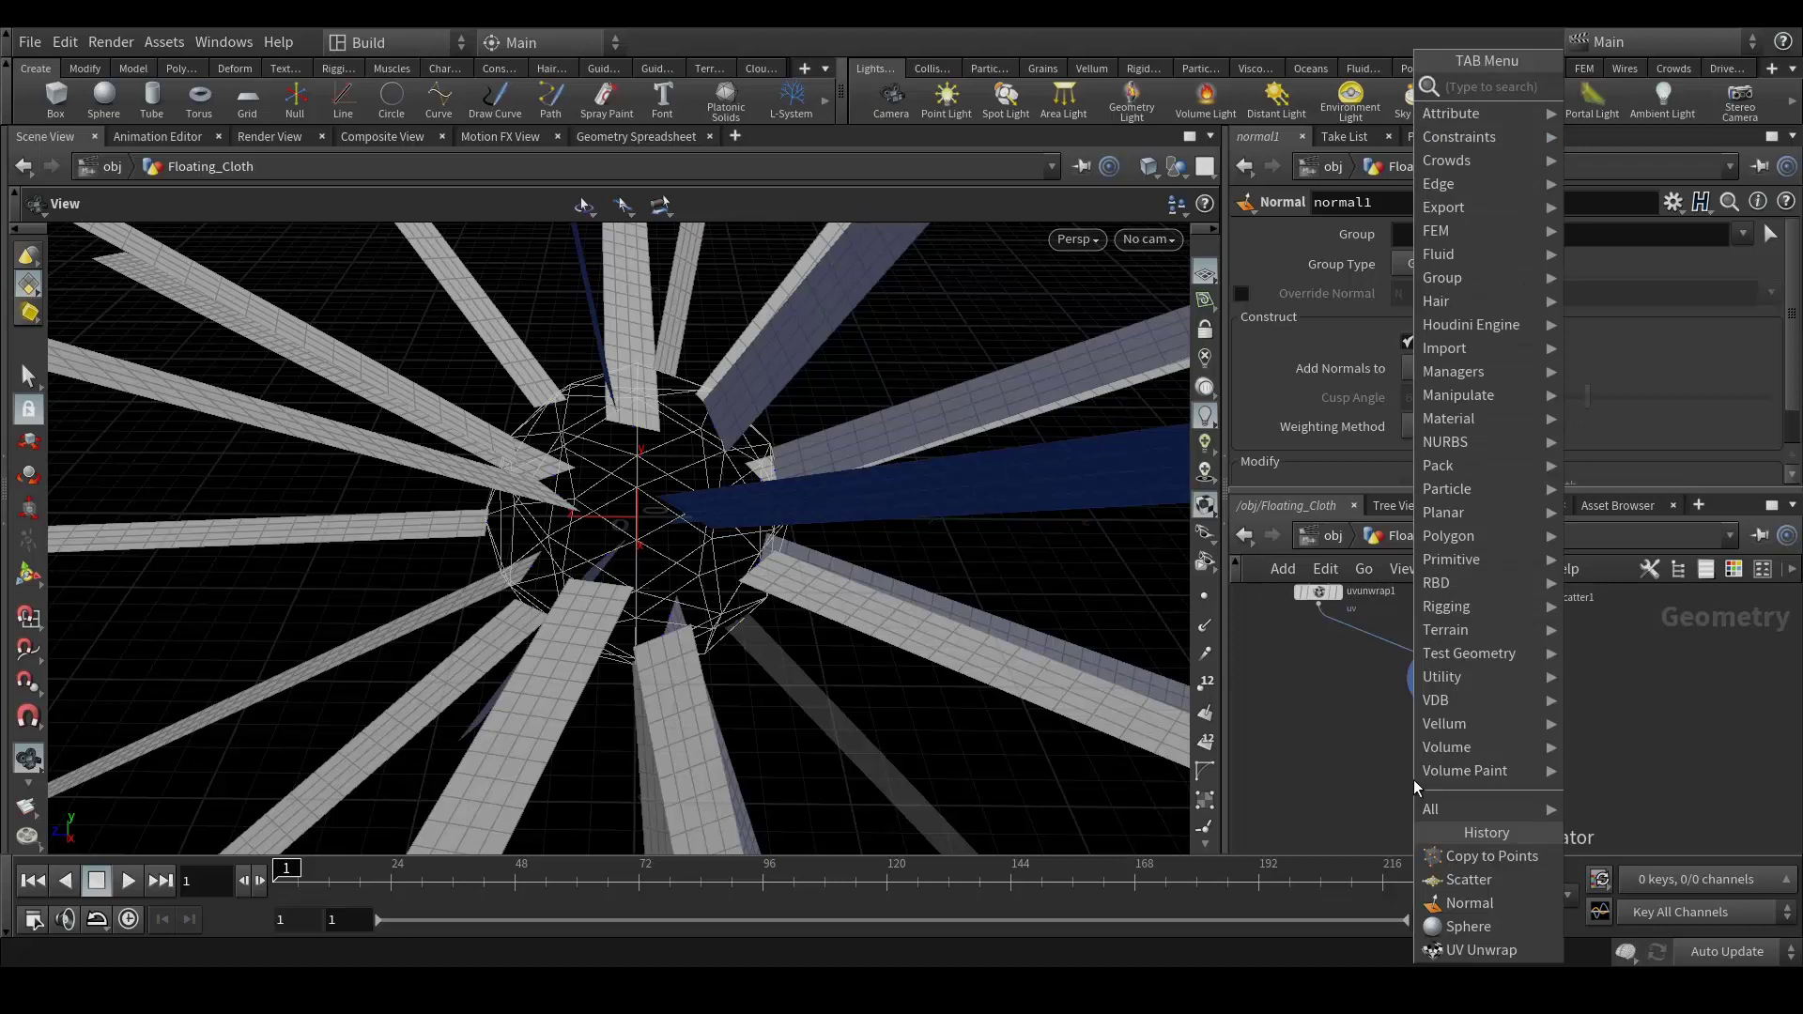
type("vell")
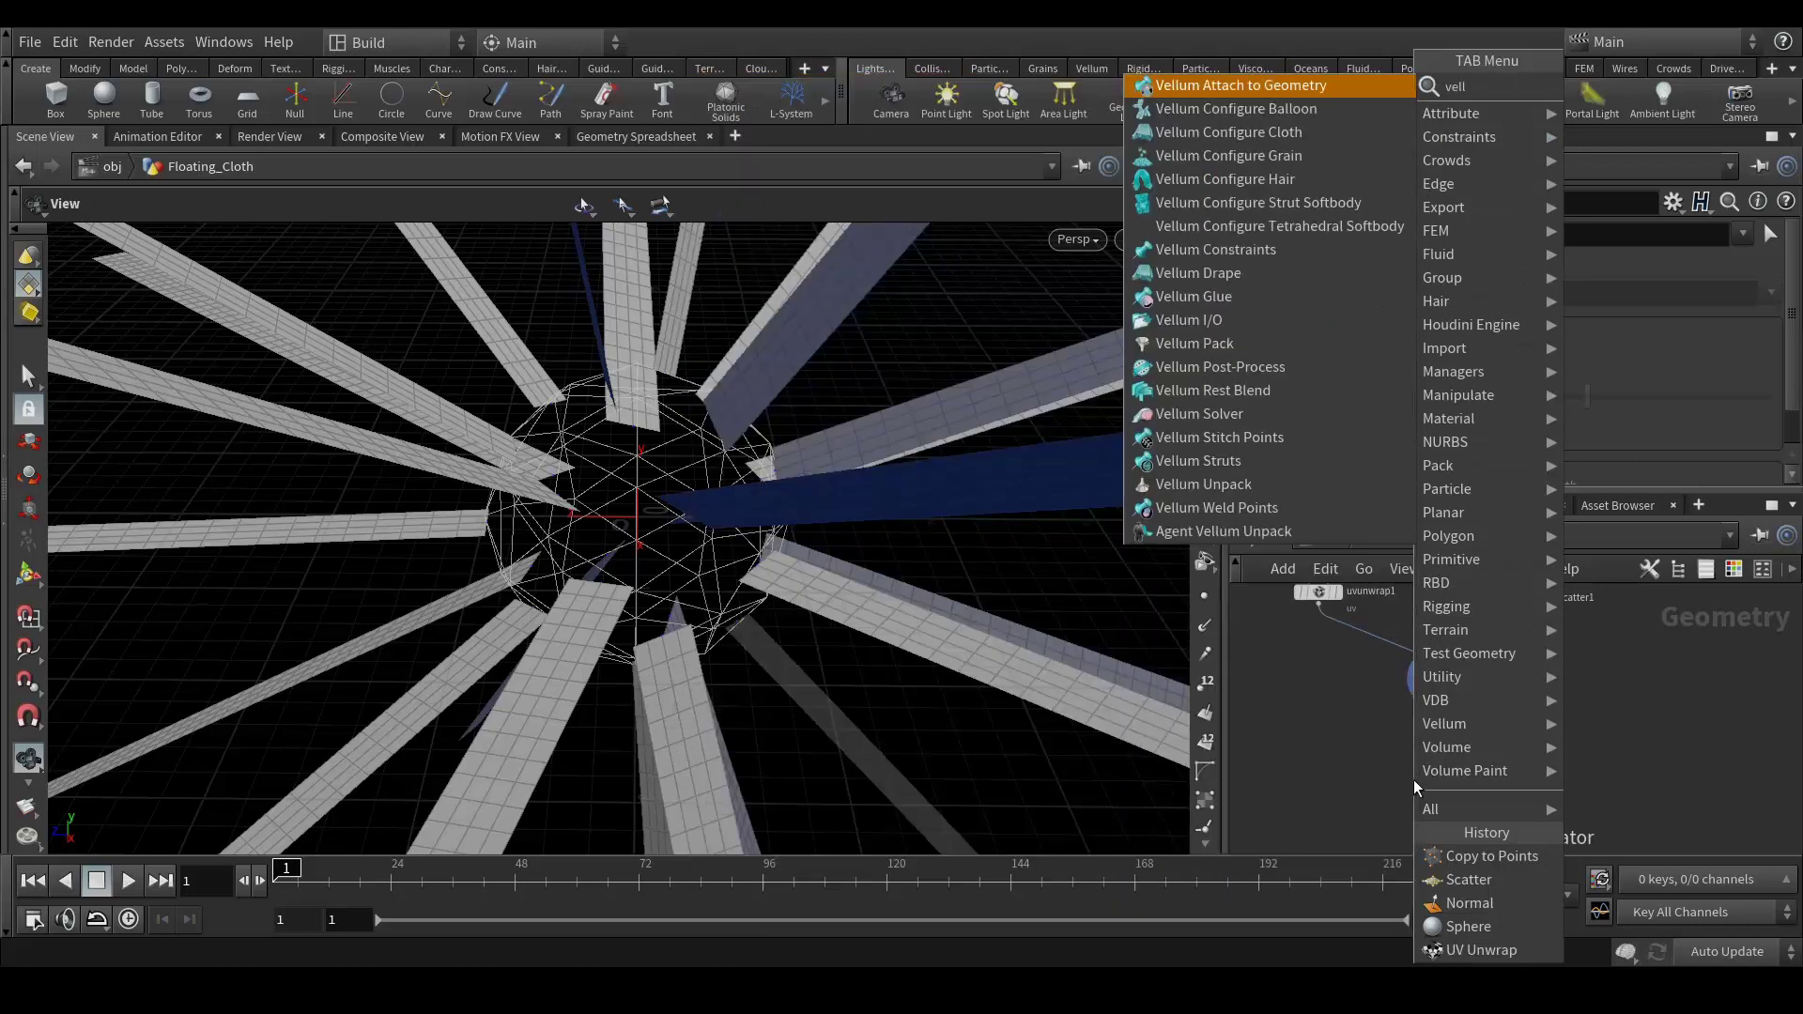
type("umso")
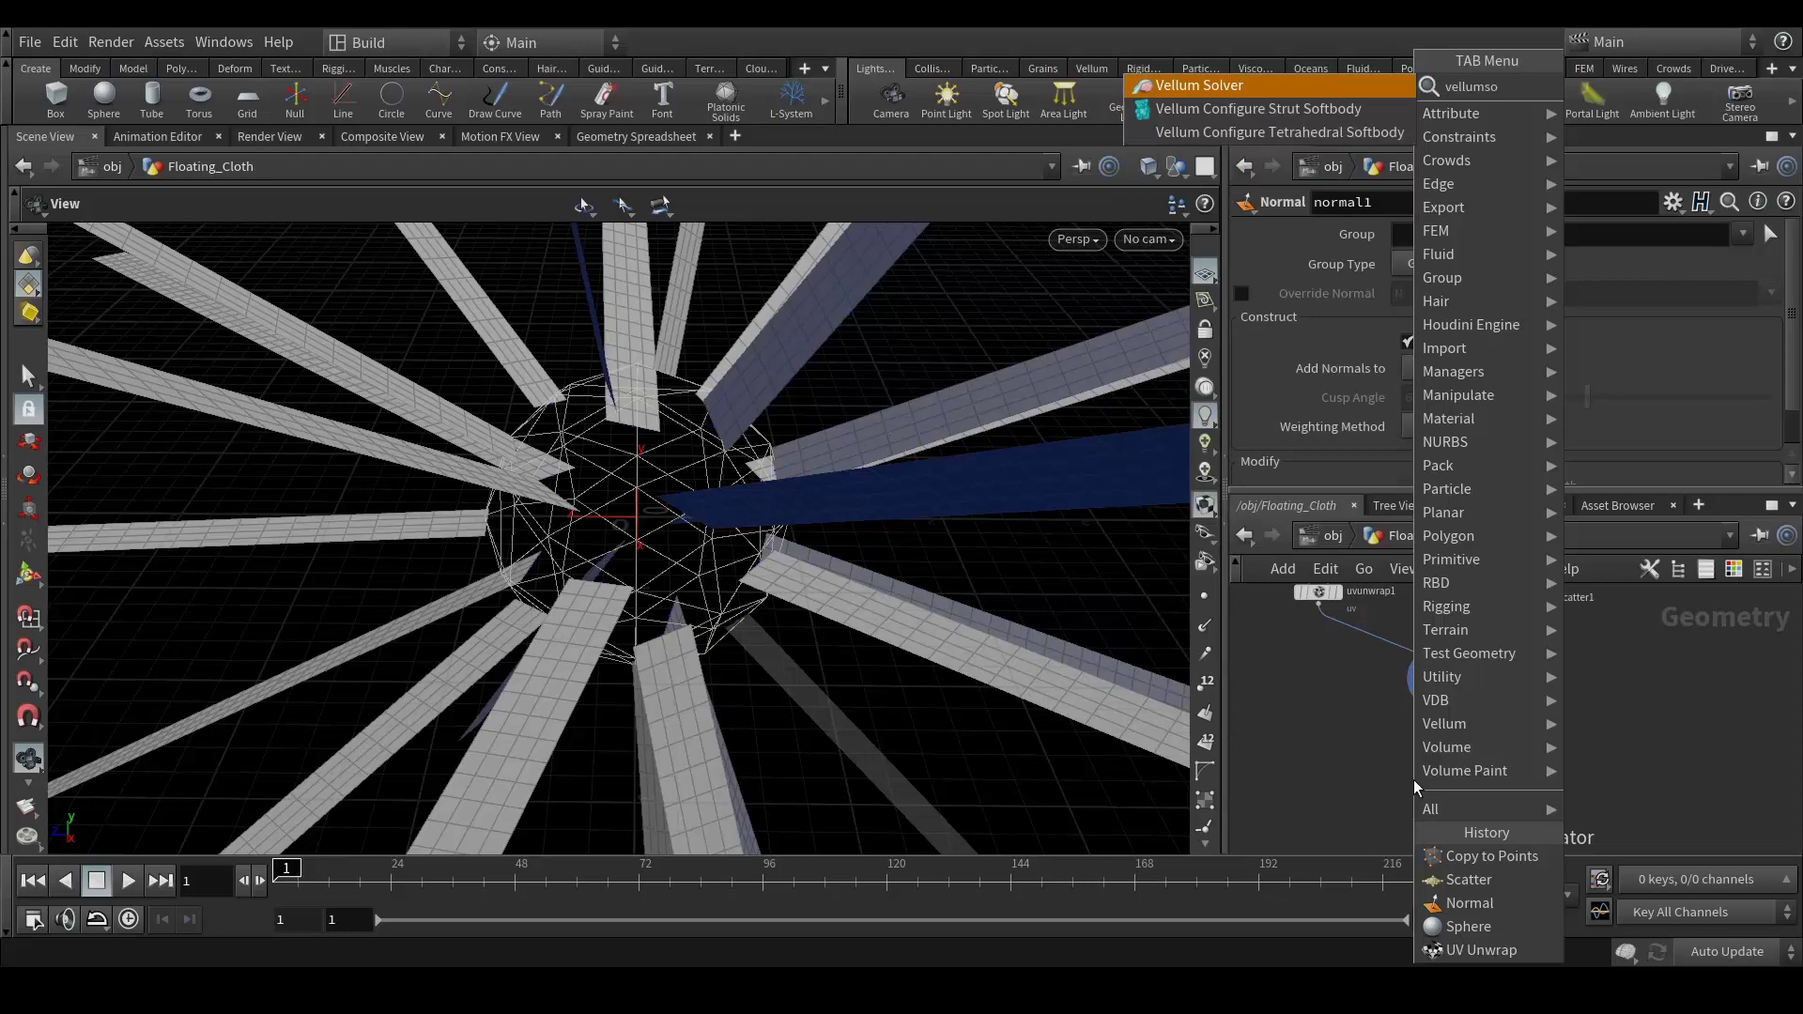
key("Return")
left_click(1415, 787)
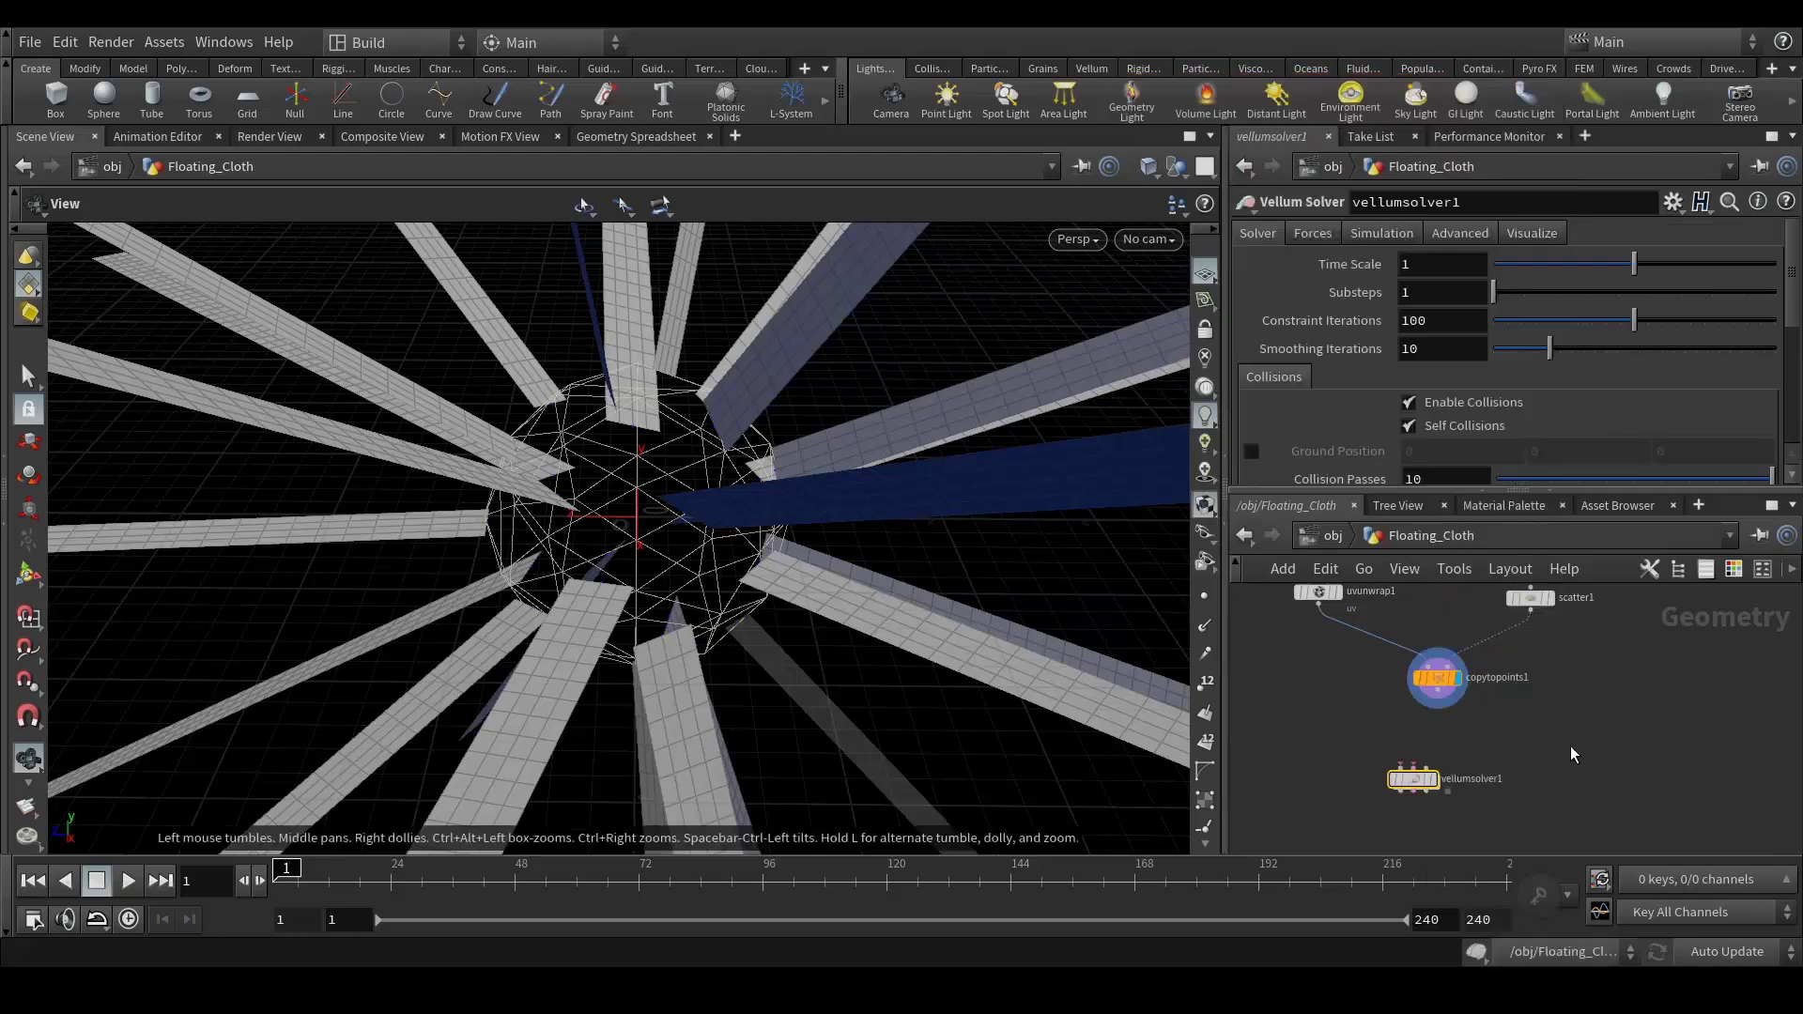
middle_click_drag(1539, 727, 1559, 690)
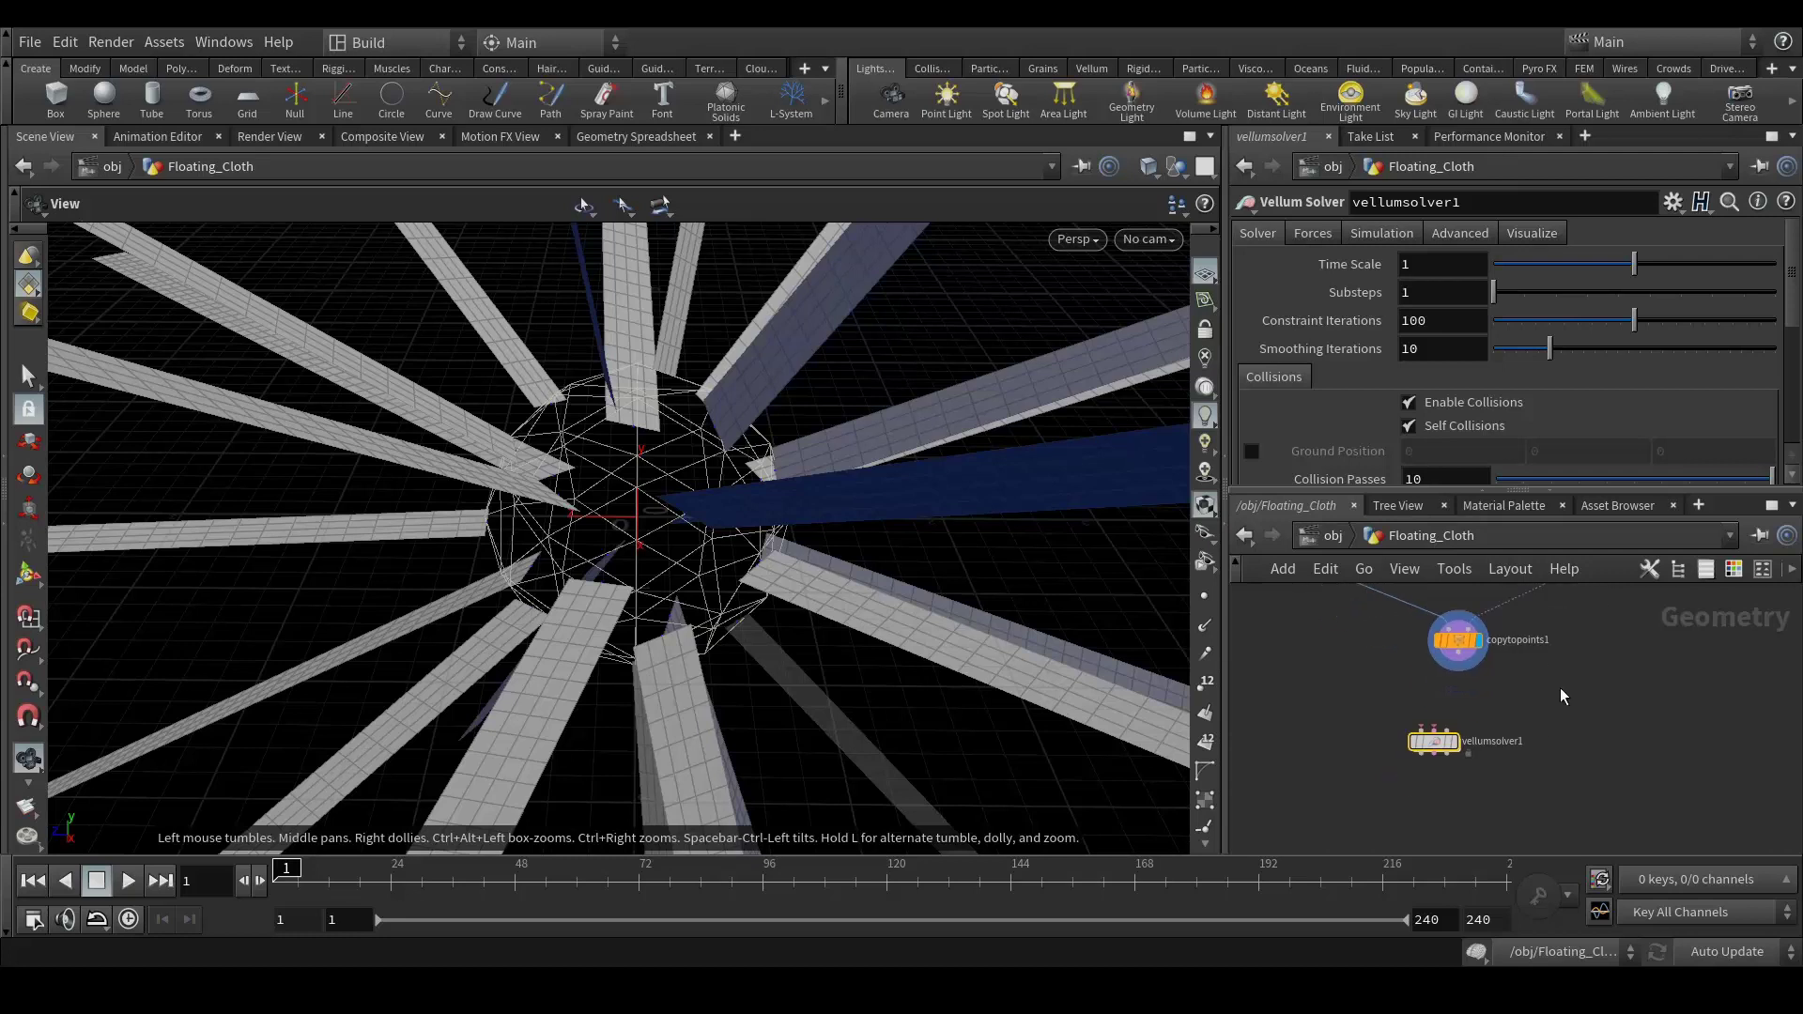
left_click_drag(1435, 746, 1458, 778)
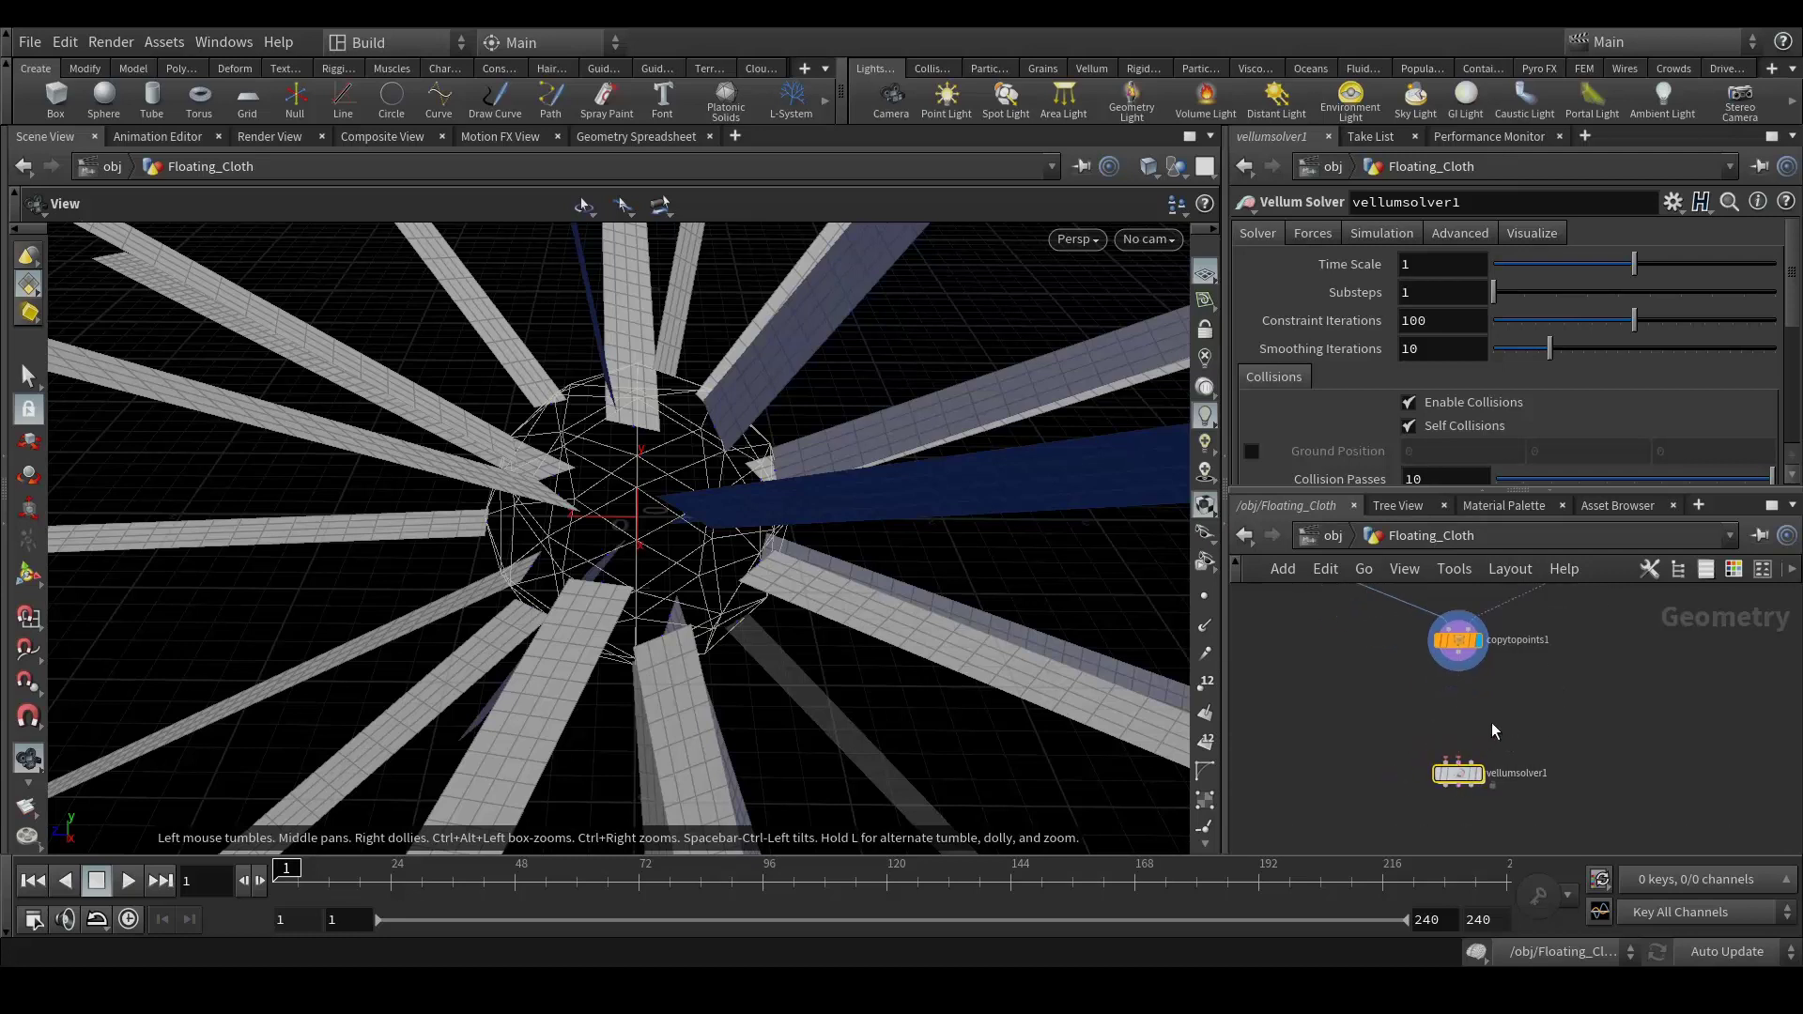
Drop a Vellum Configure Cloth node between copytopoints1 and vellumsolver1
key("Tab")
type("vel")
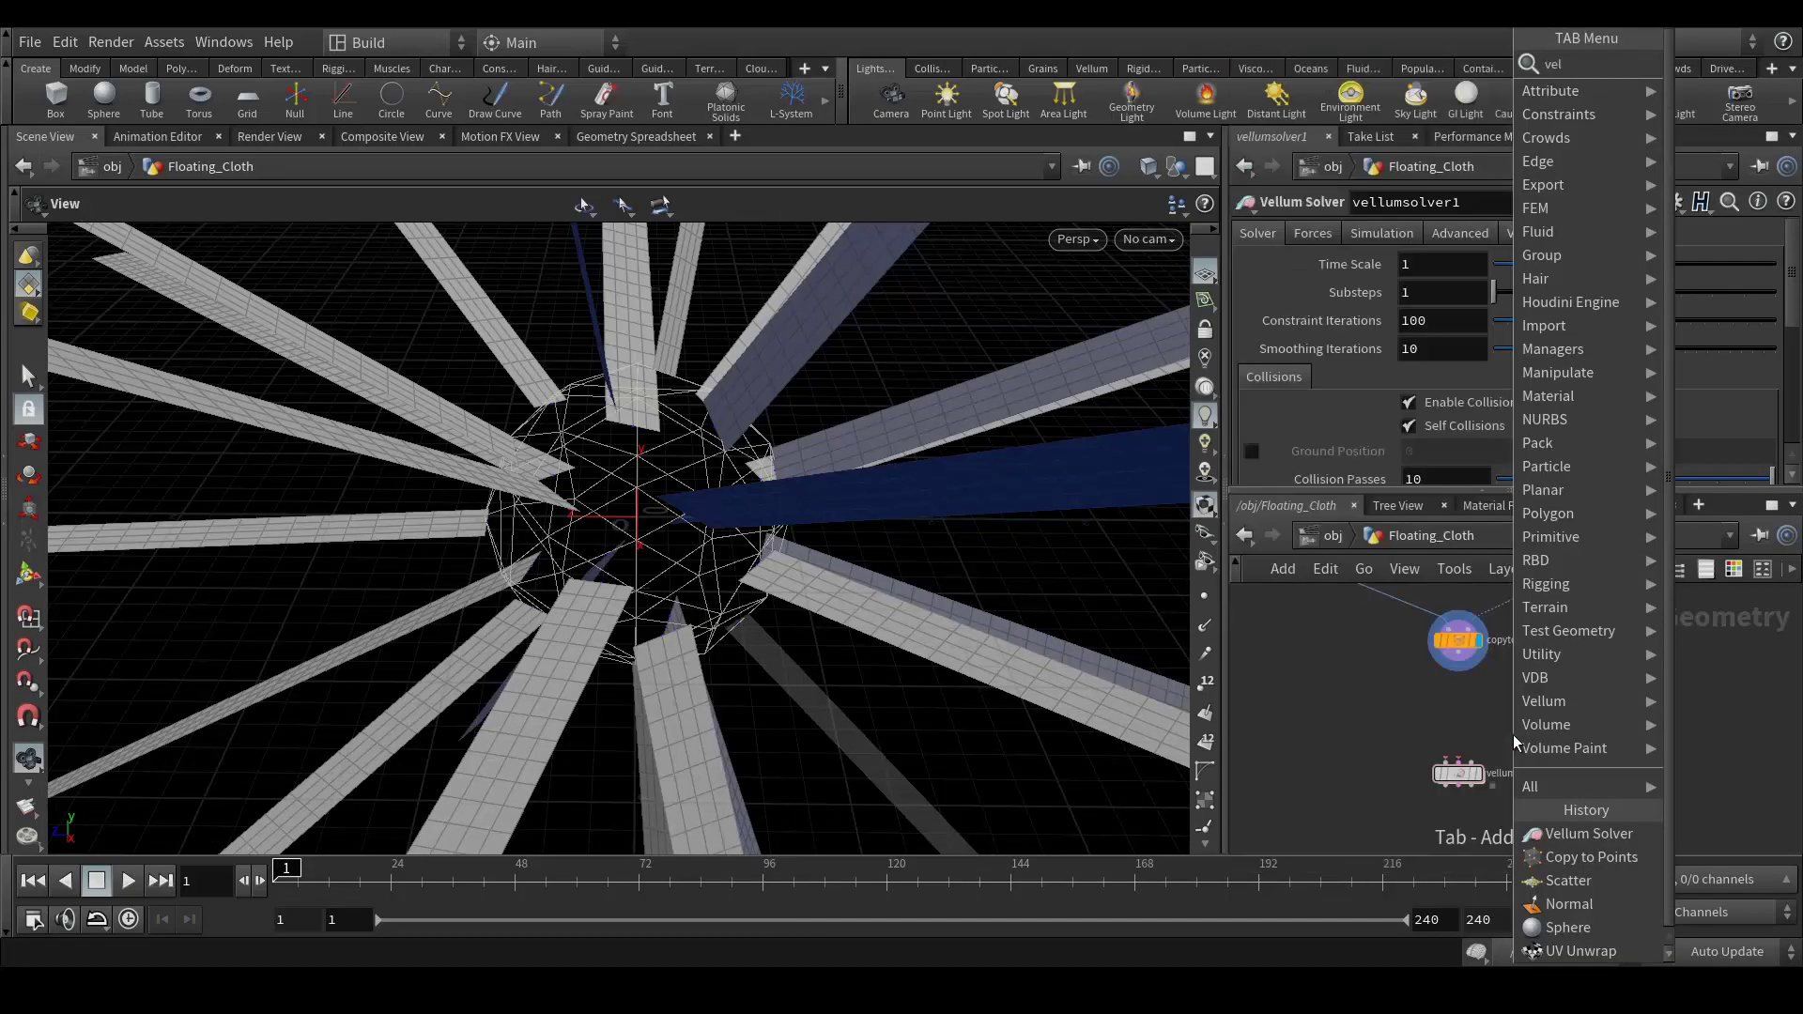
type("lumclo")
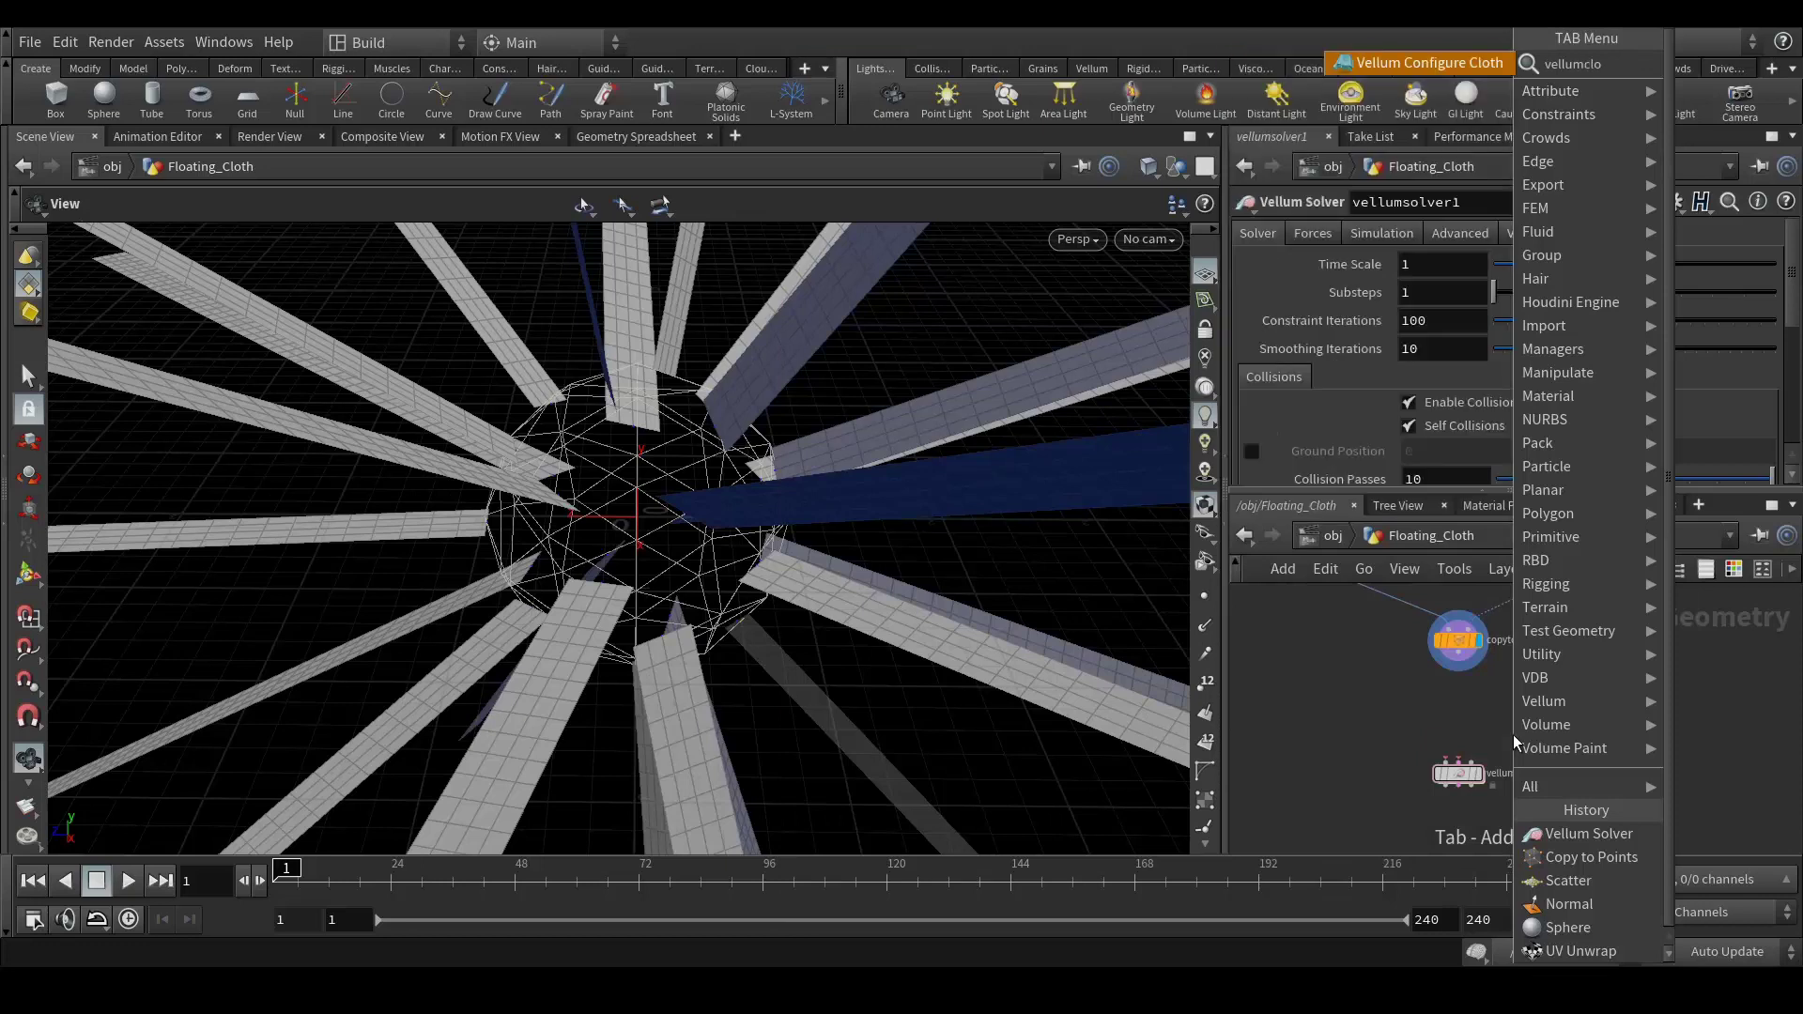
key("Return")
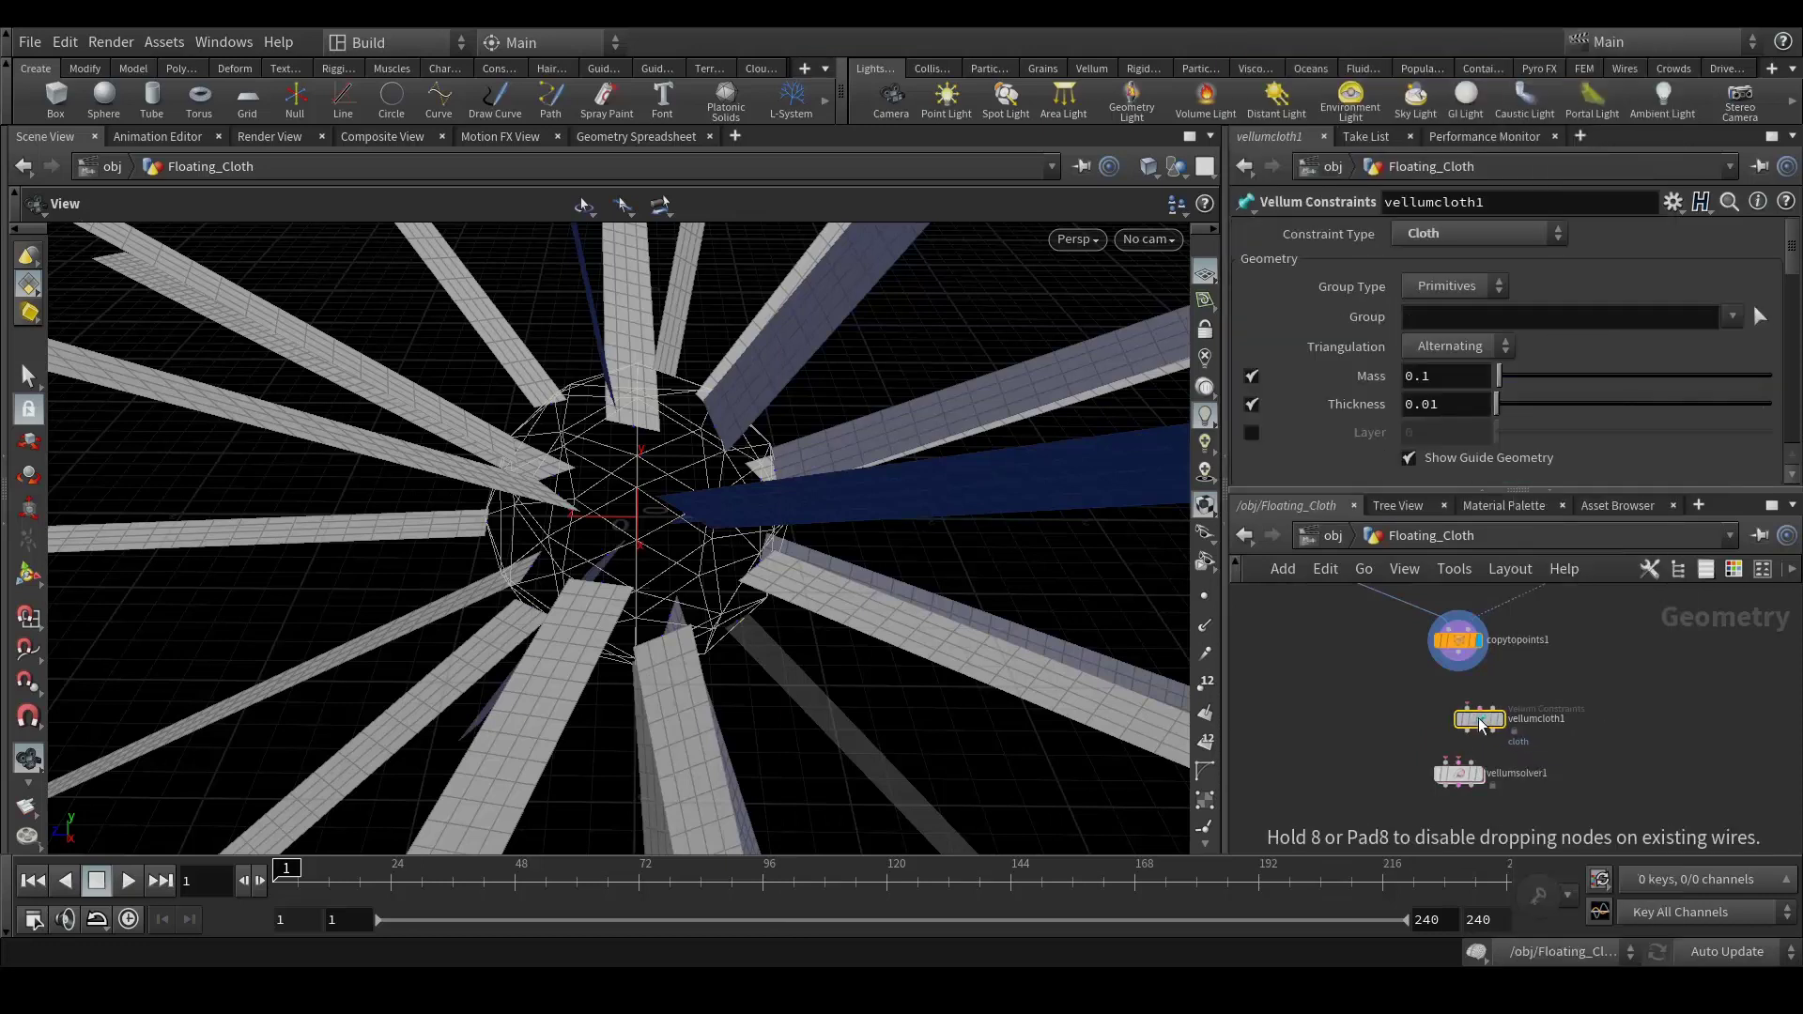
left_click(1463, 723)
scroll(1468, 763, "up", 2)
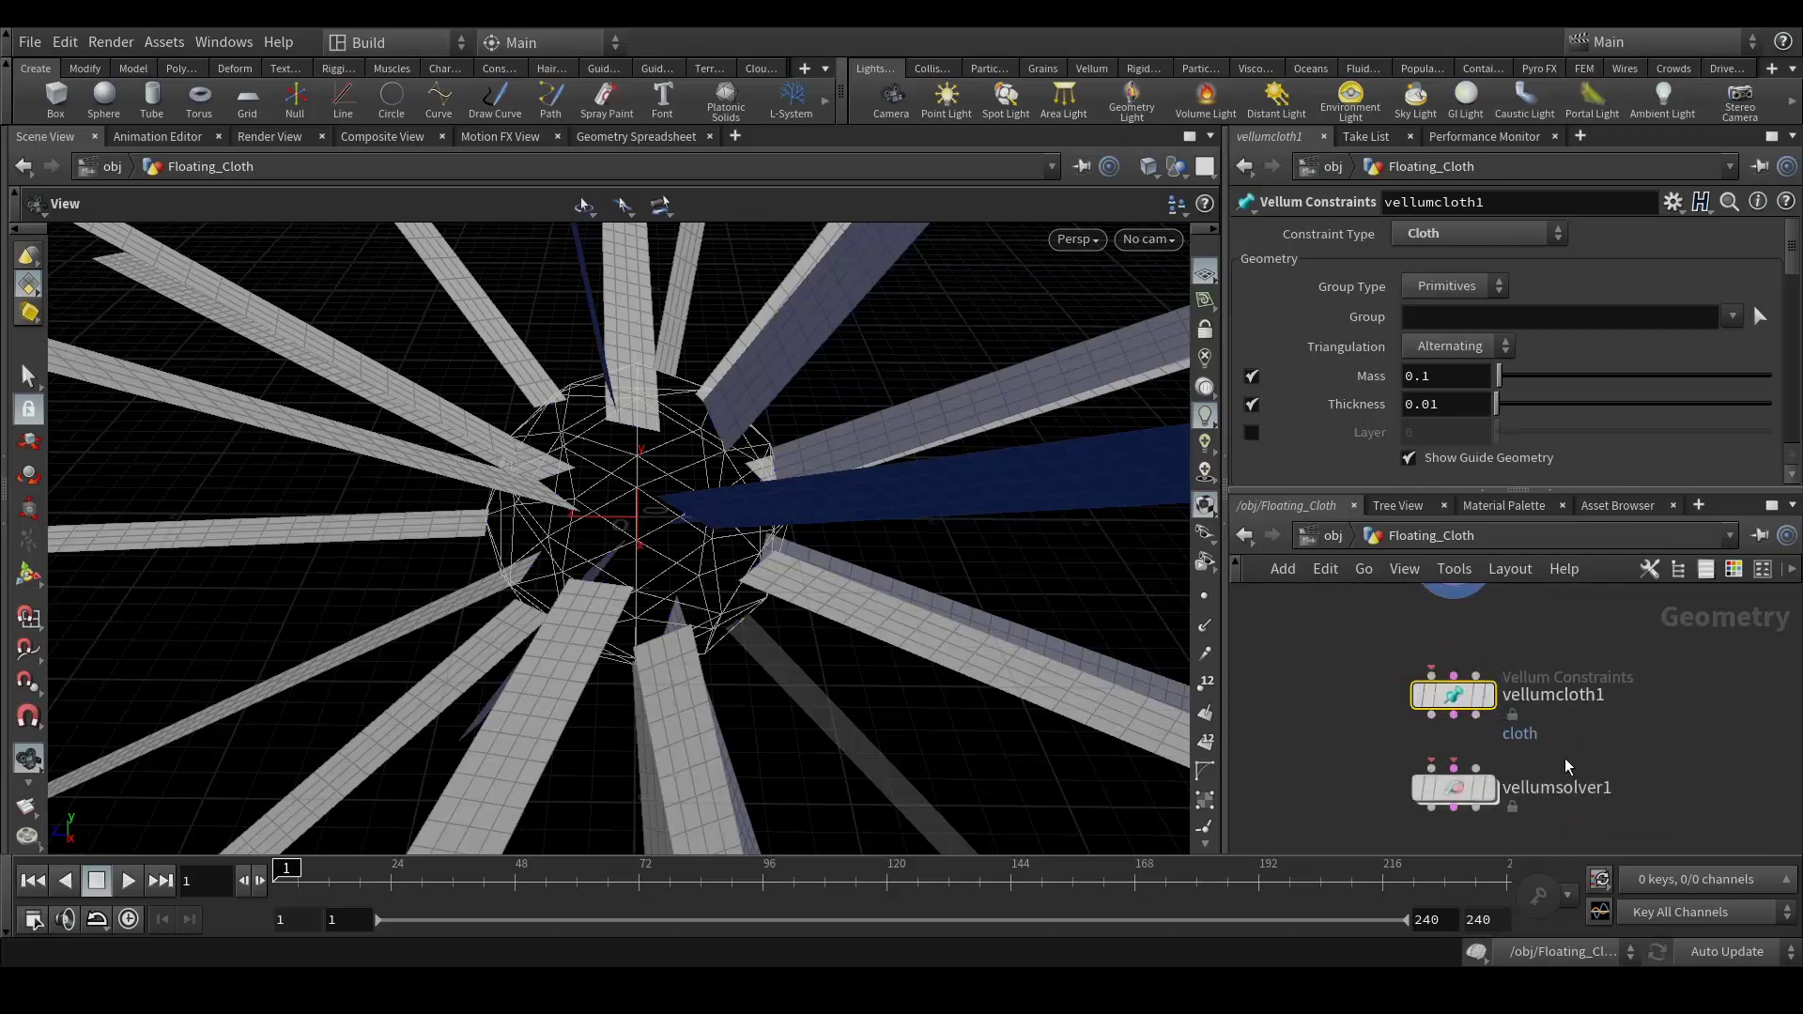
Set vellumsolver1's Gravity Y to -5 on the Forces tab
left_click(1467, 780)
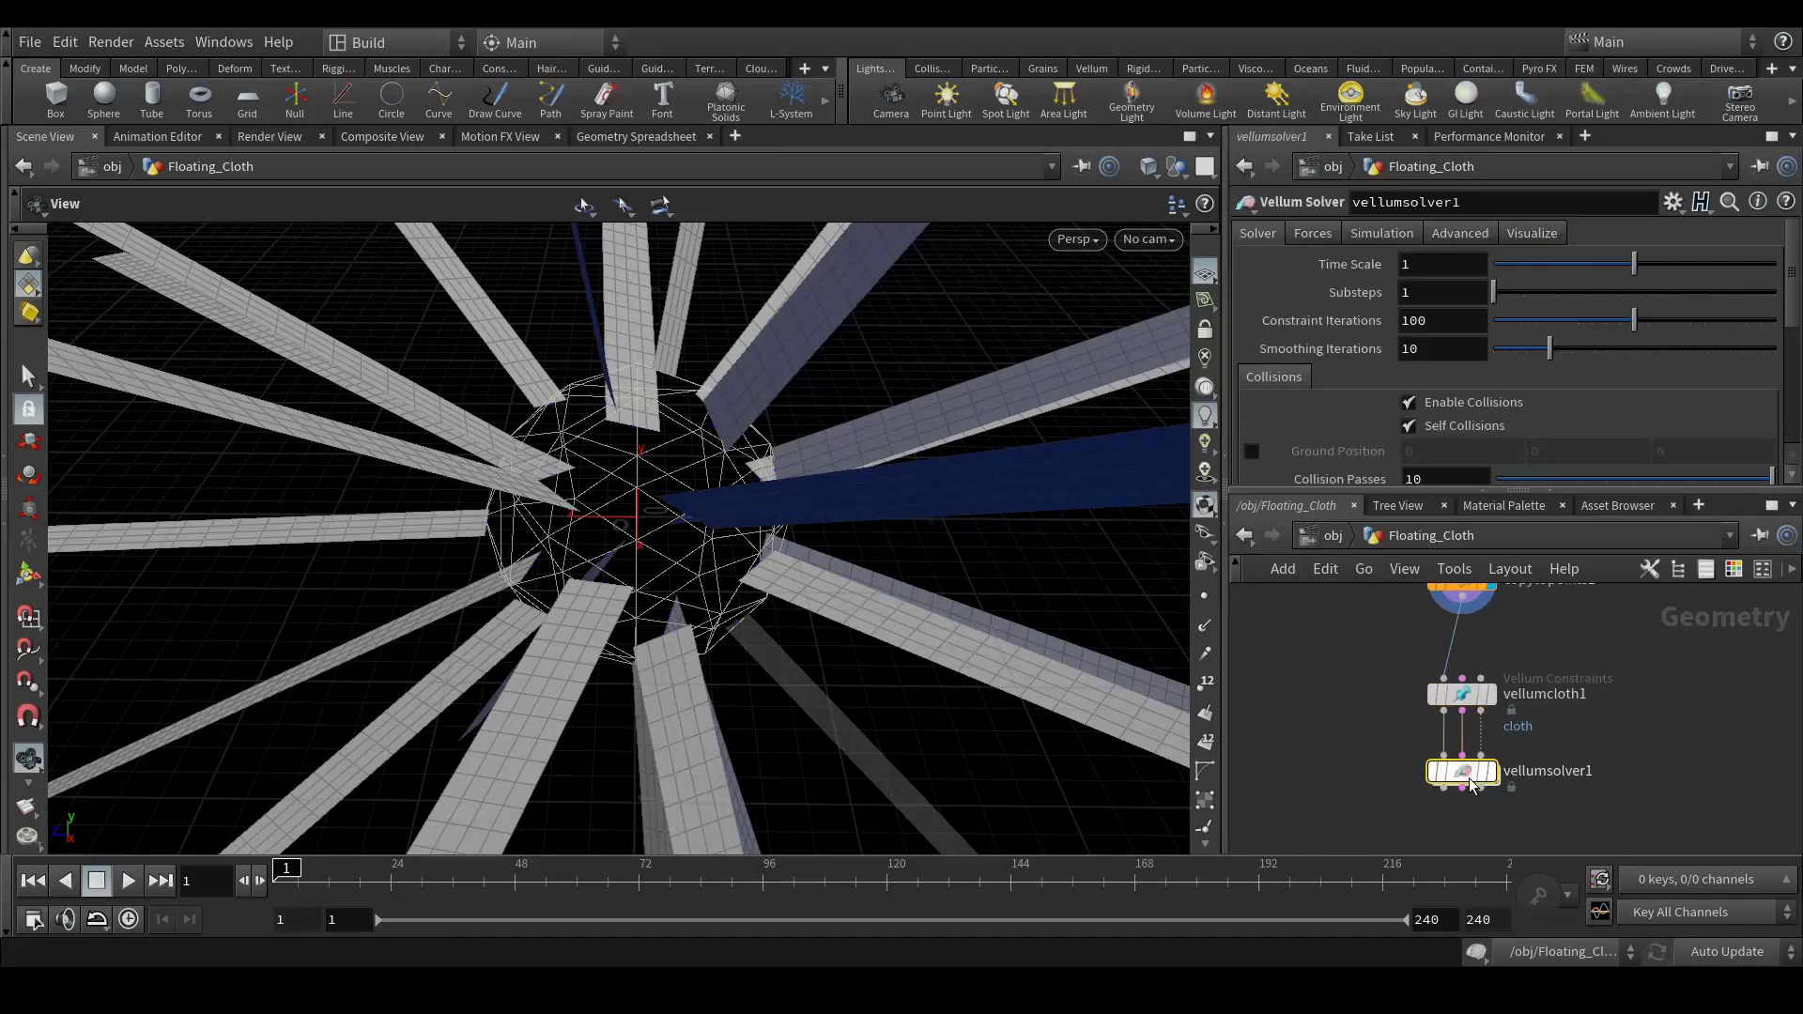
left_click(1362, 234)
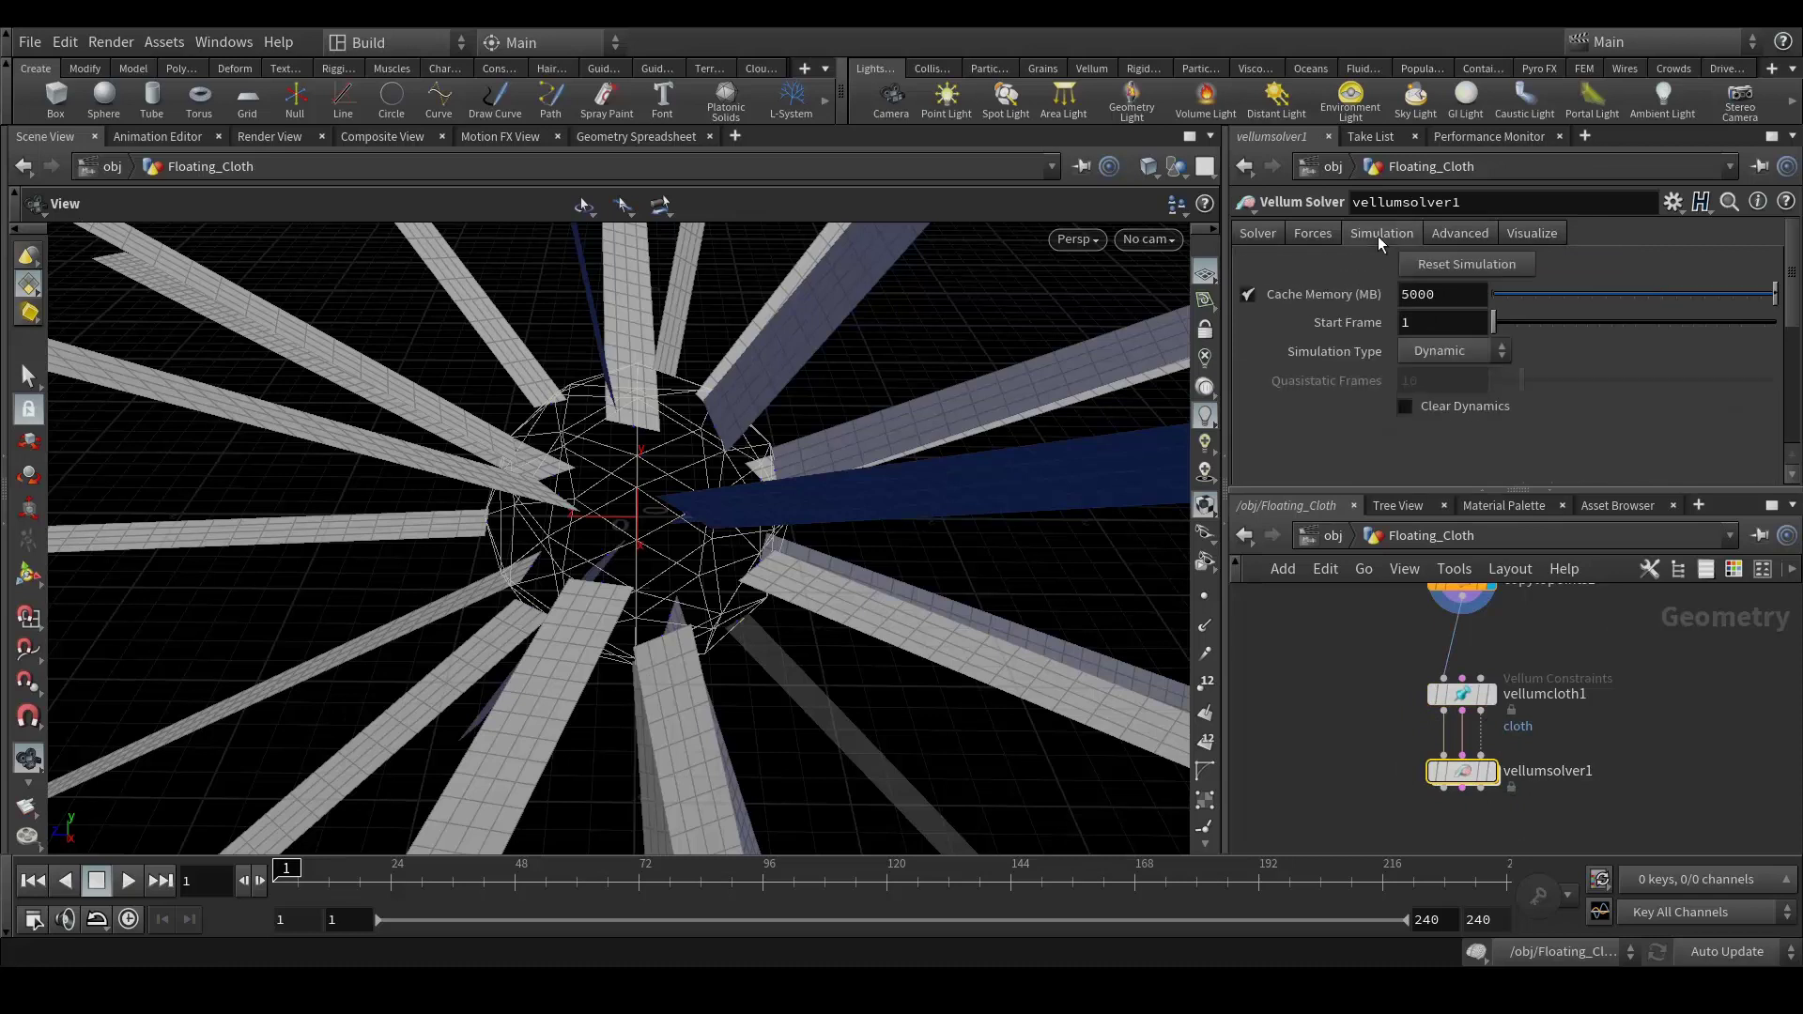
left_click(1327, 234)
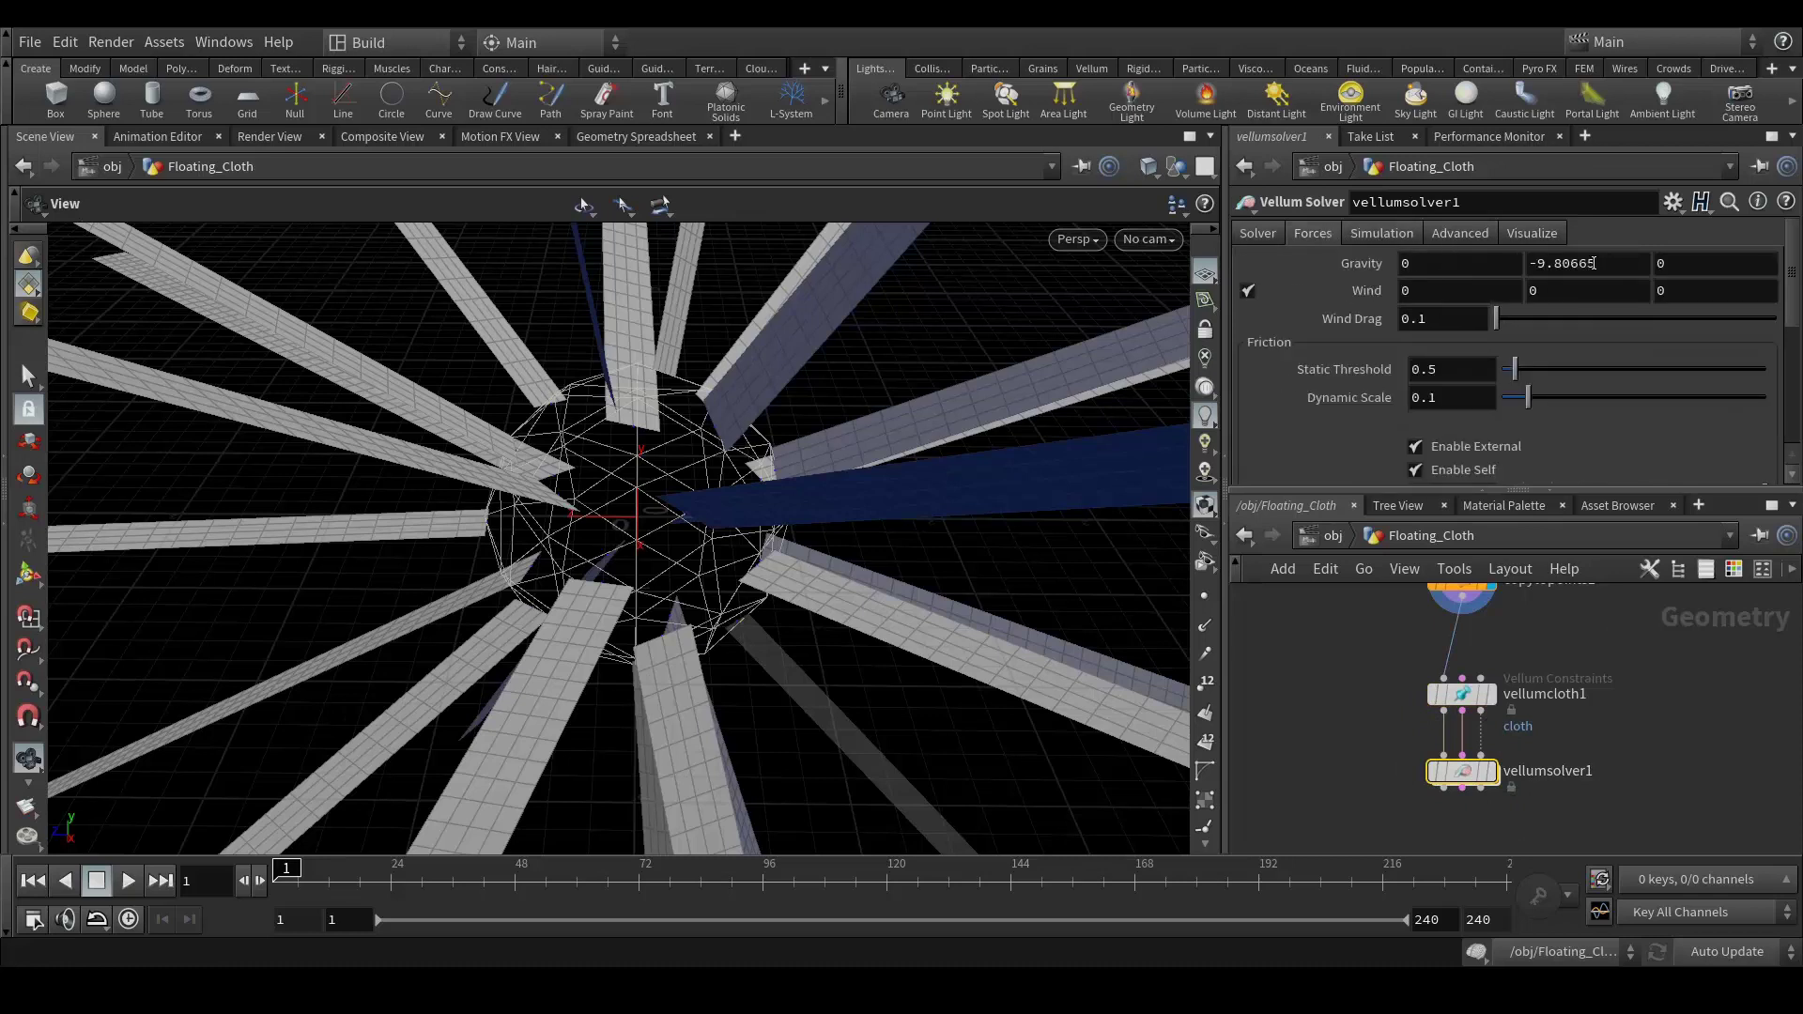
left_click_drag(1614, 263, 1520, 262)
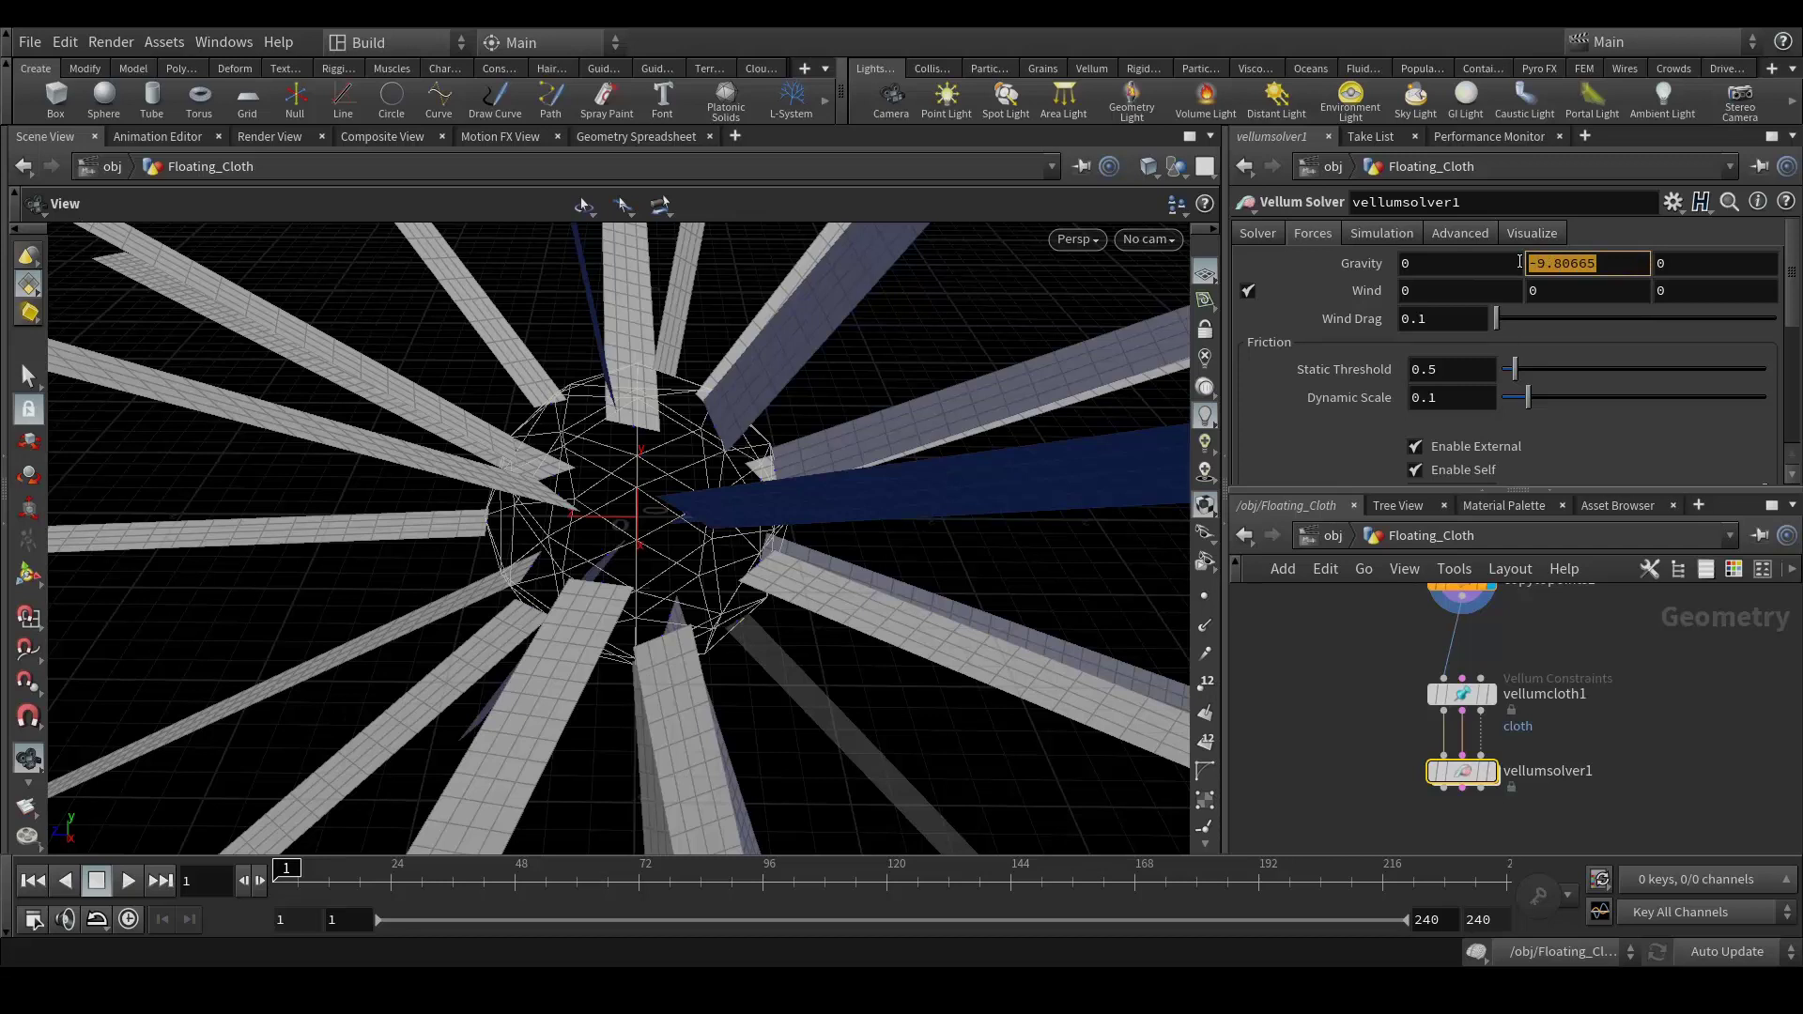
type("-5")
key("Return")
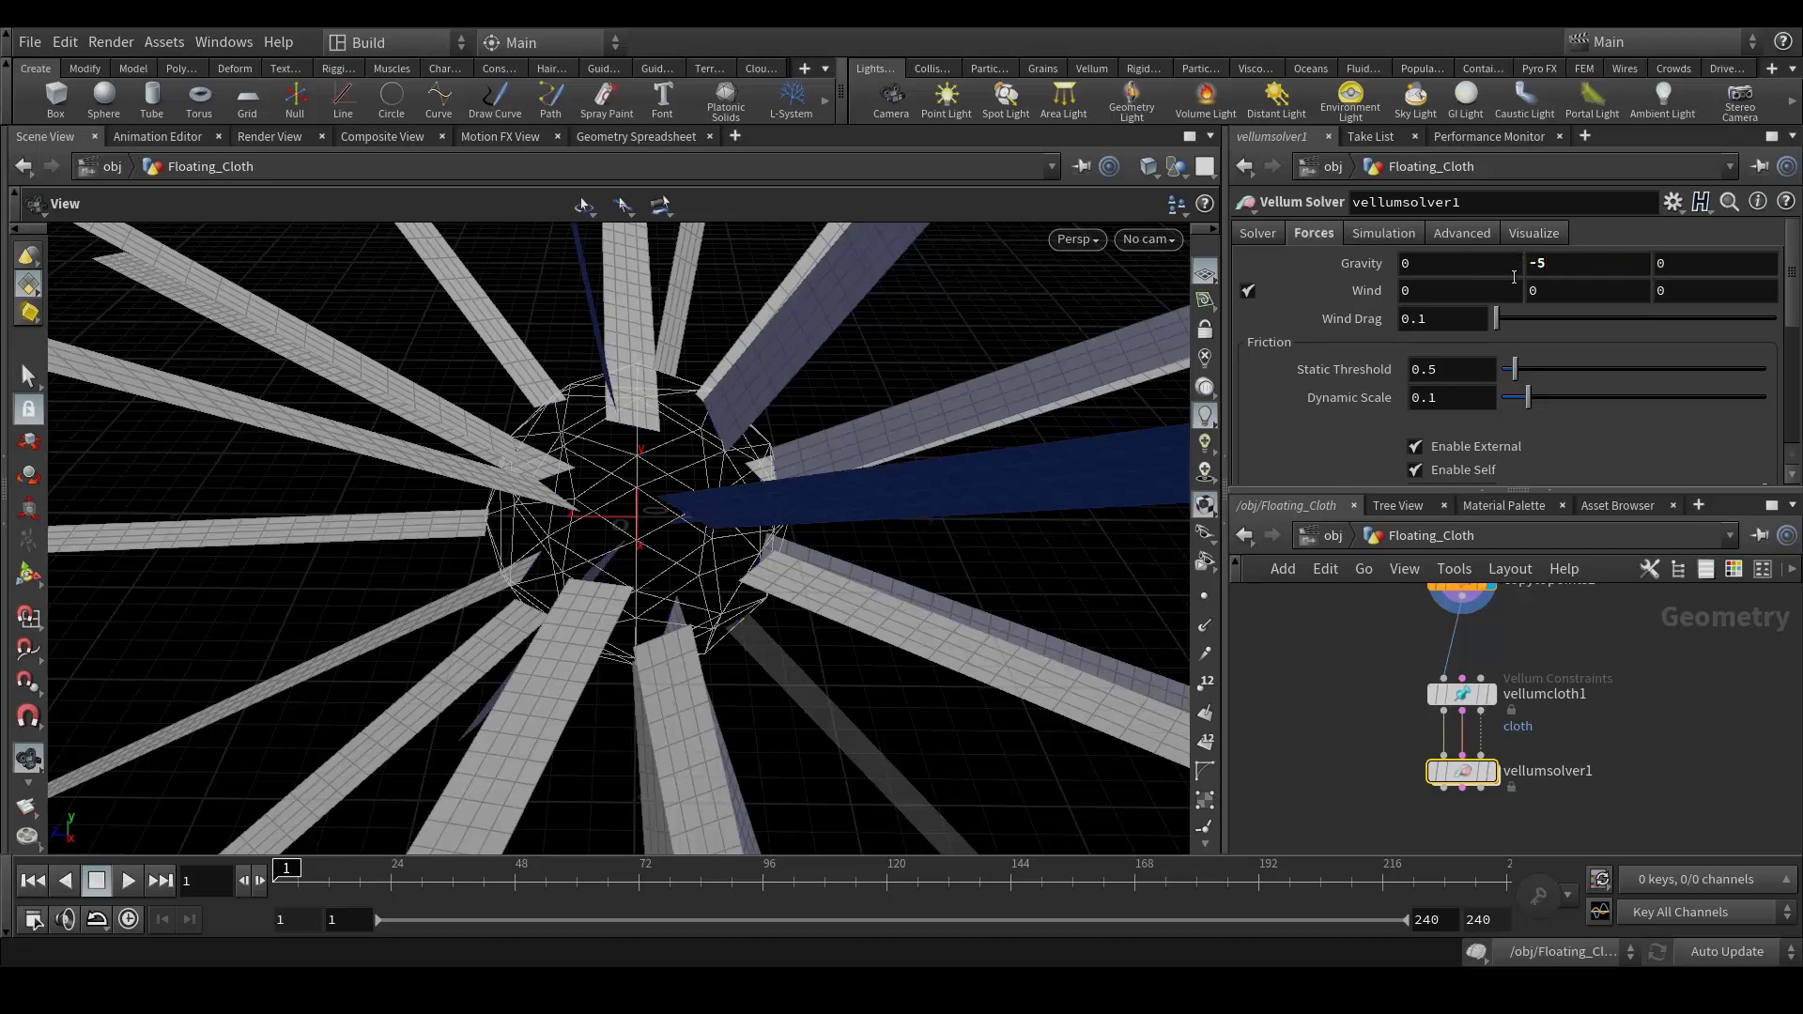
scroll(1569, 651, "down", 4)
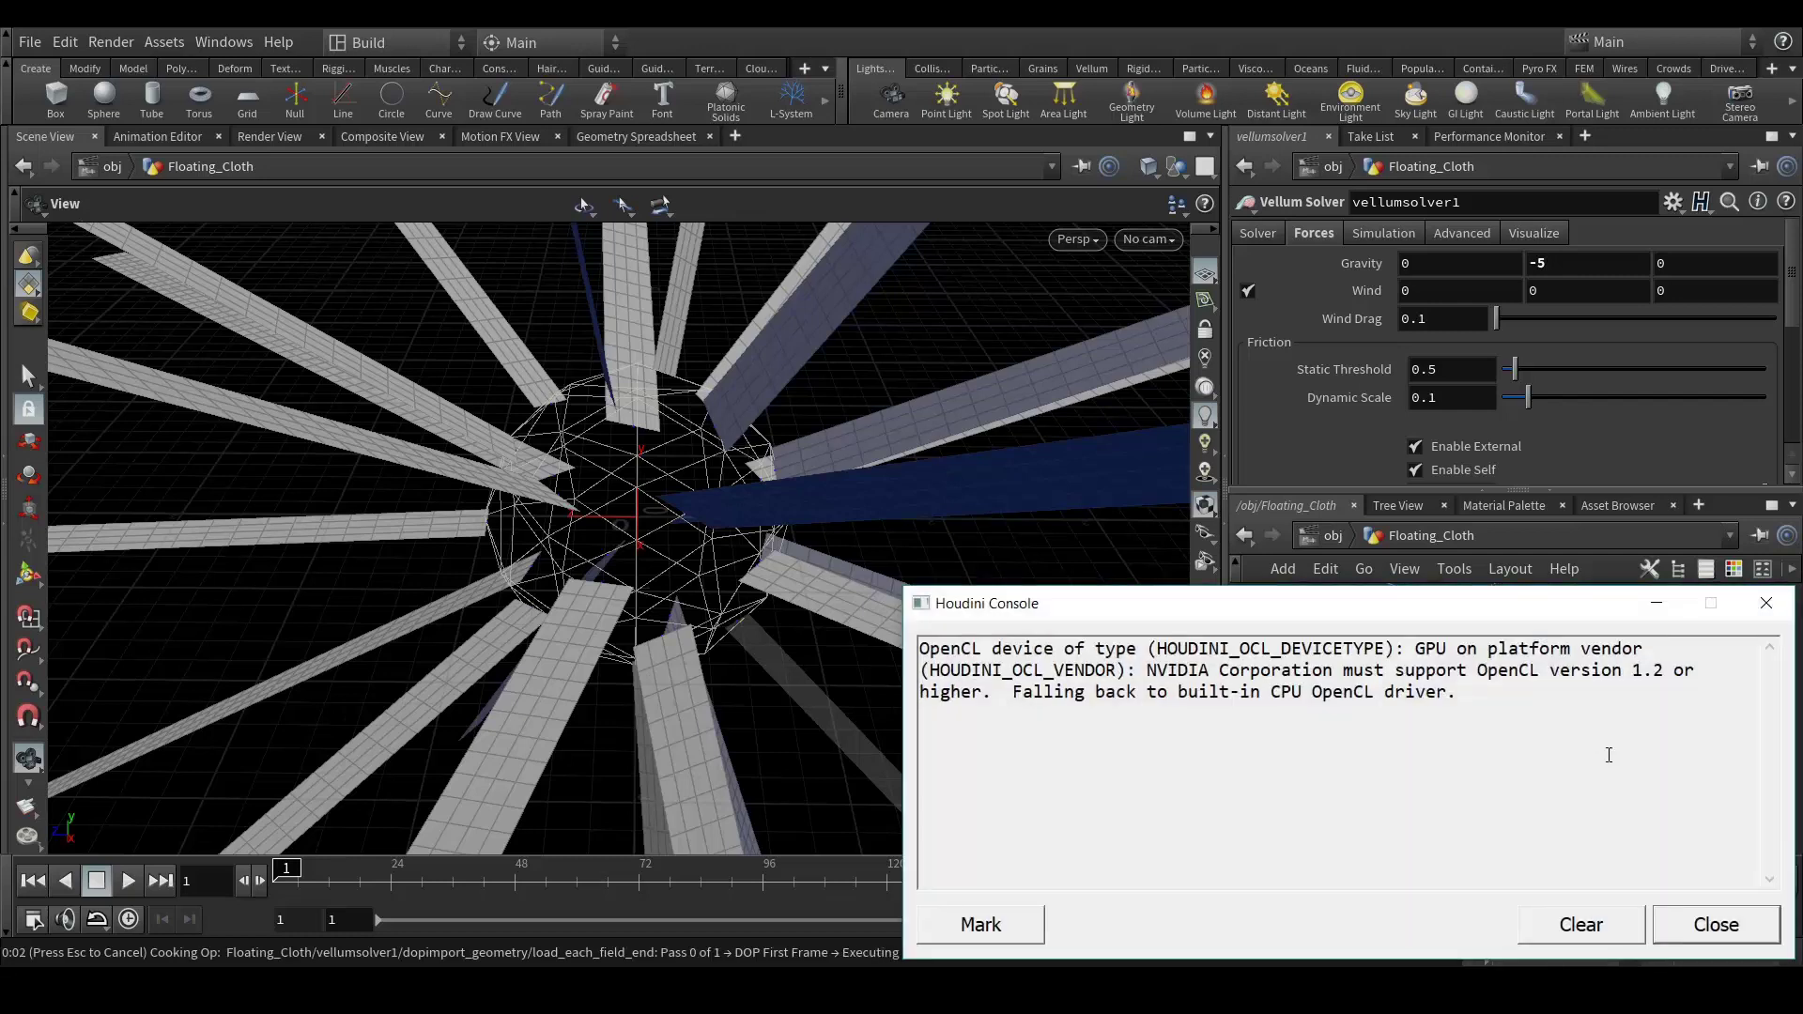
Scrub the timeline to watch the strips fall, then save the scene
left_click(1719, 925)
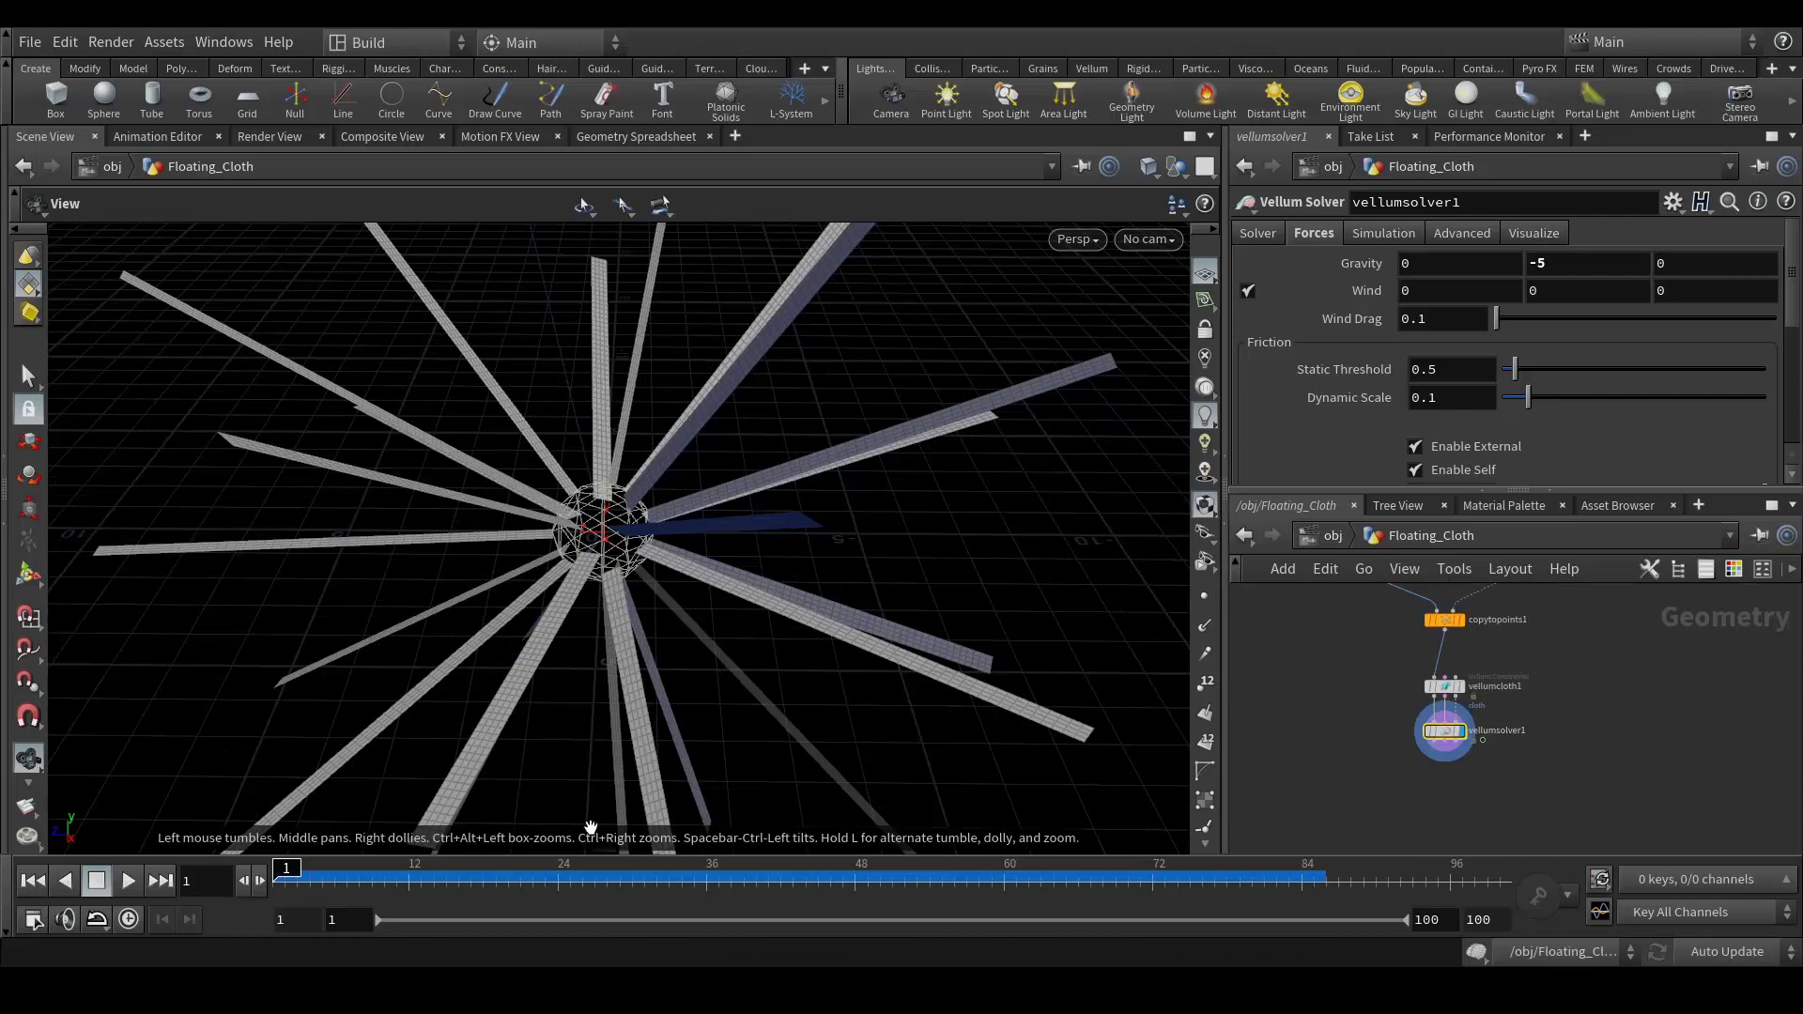
left_click_drag(285, 871, 1007, 872)
left_click_drag(1142, 871, 282, 869)
key("ctrl+s")
Name the group node's group Pin_Points
middle_click_drag(1610, 725, 1591, 791)
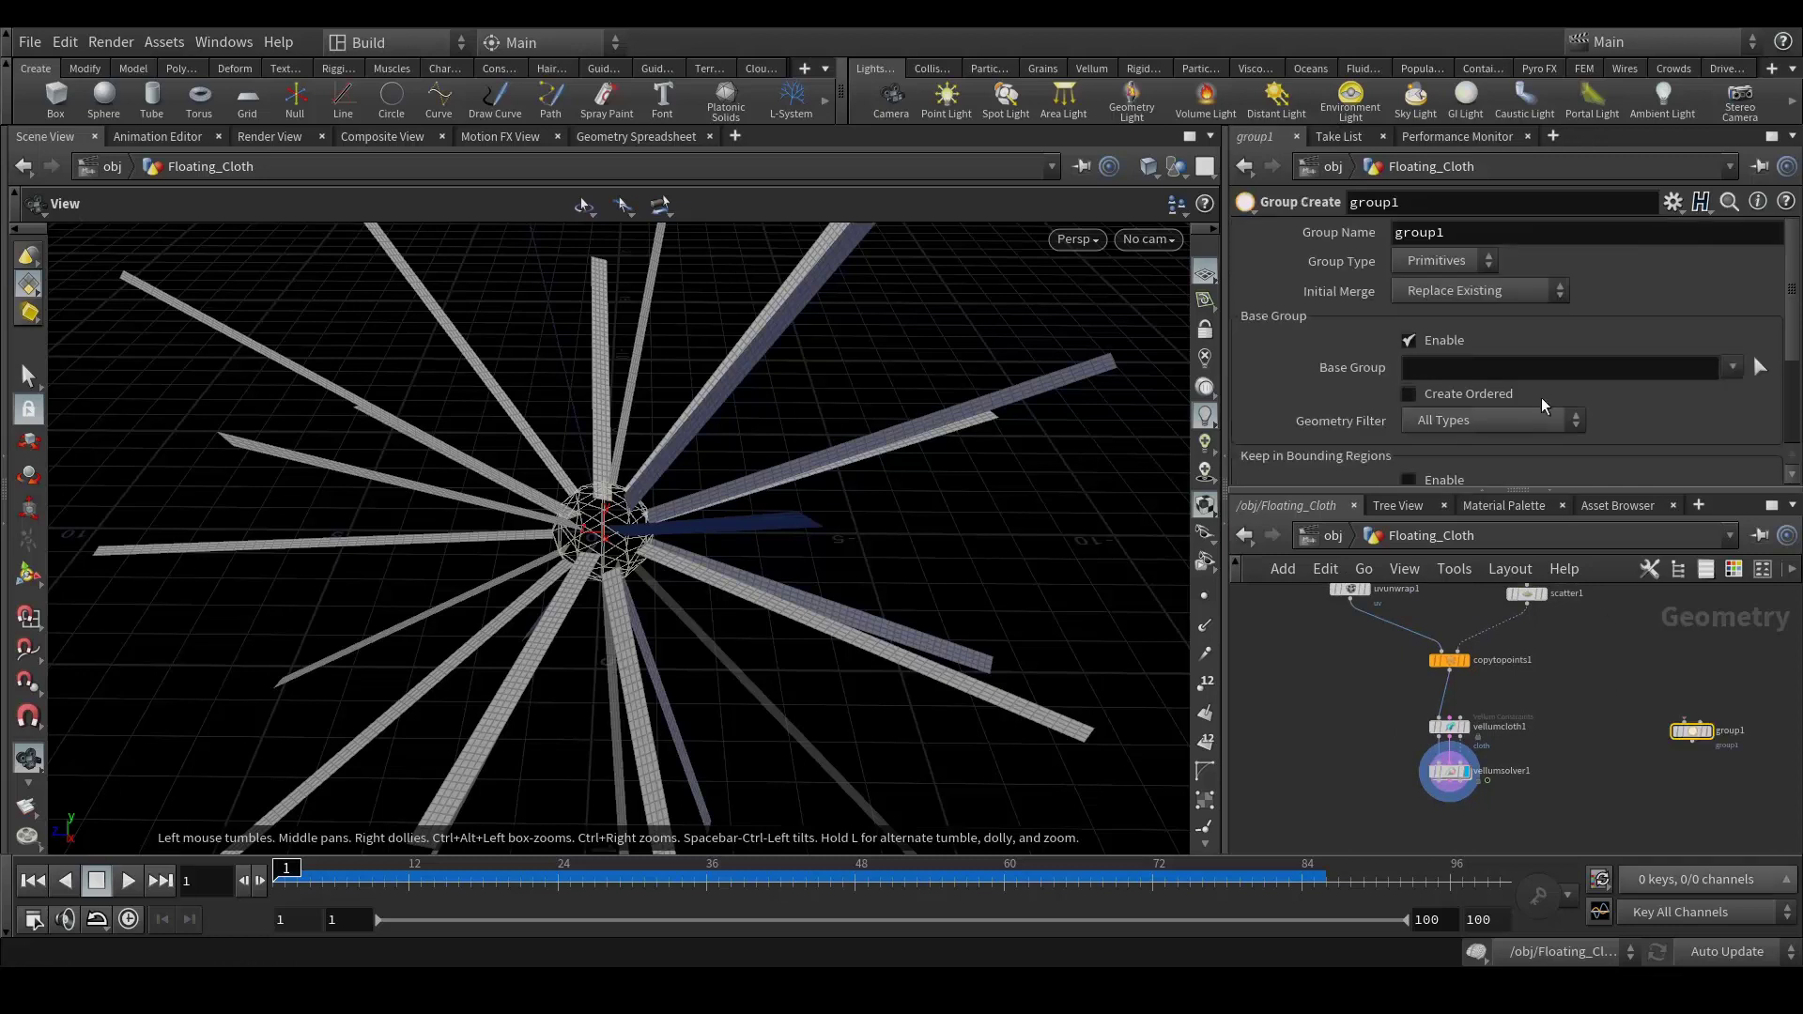
double_click(1432, 233)
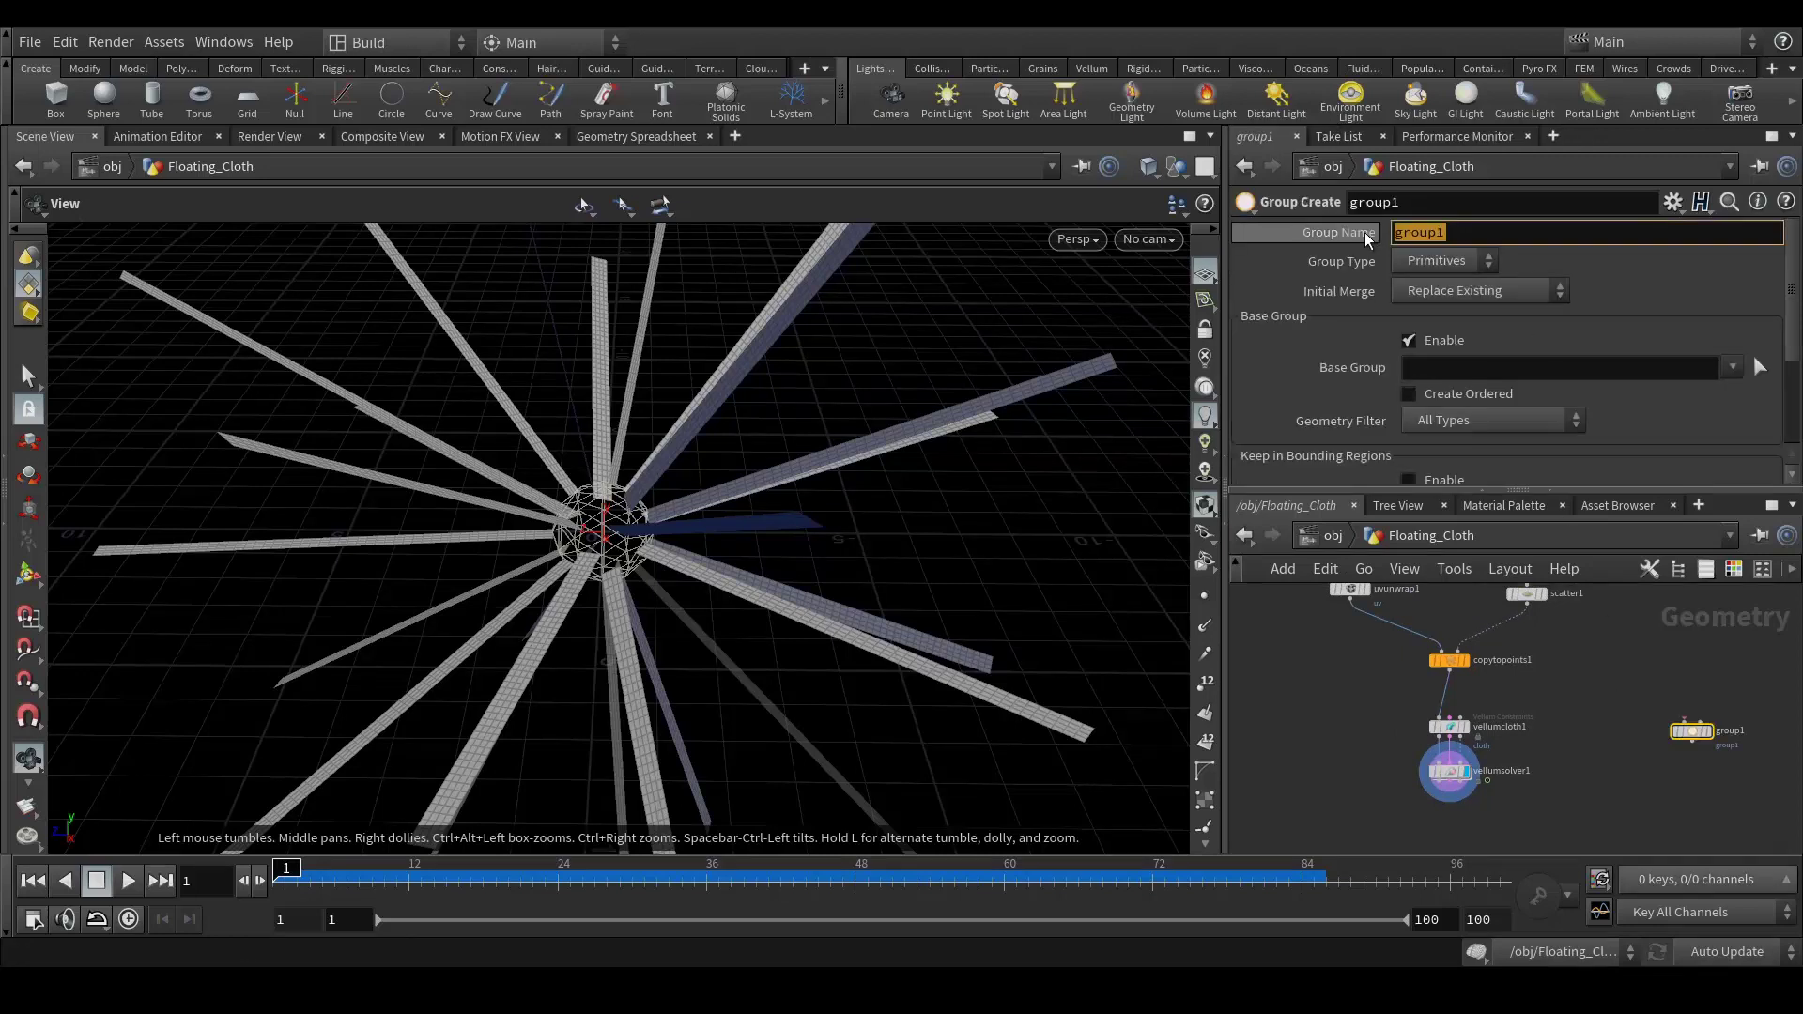
type("pin")
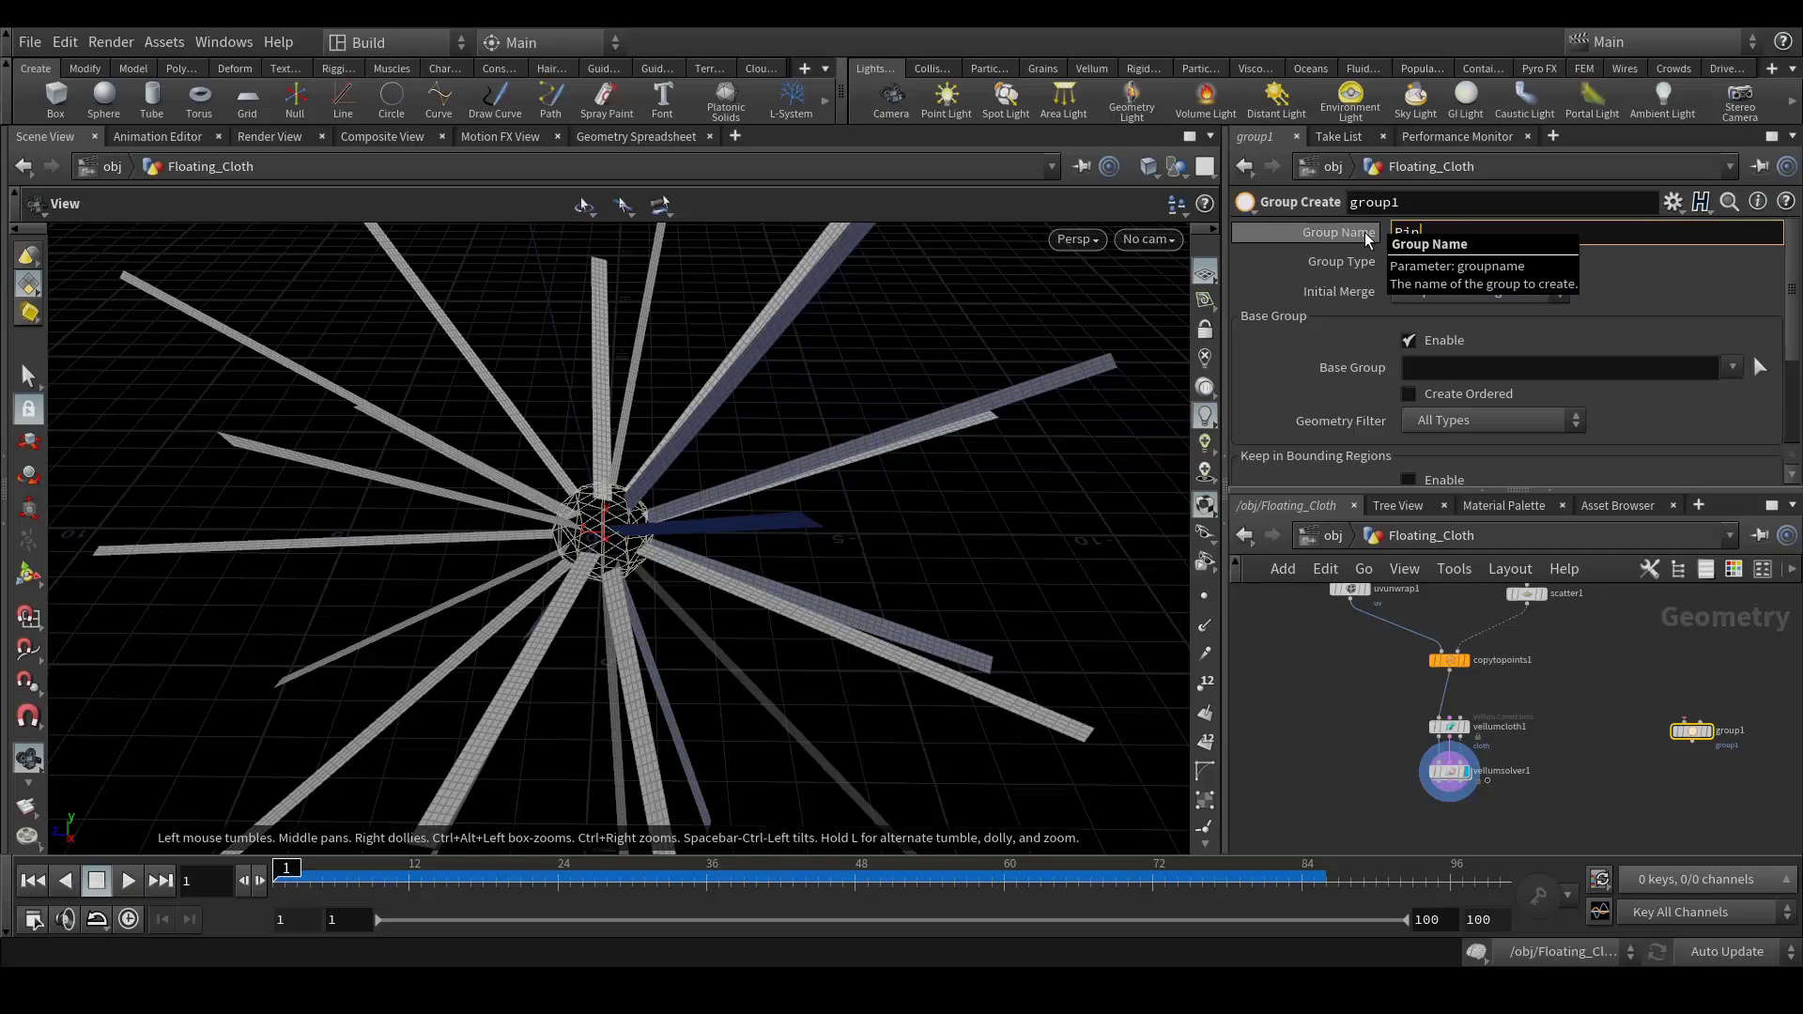
type(" Points")
key("Return")
Insert the Pin_Points group node between copytopoints1 and vellumcloth1
middle_click_drag(1564, 822, 1612, 716)
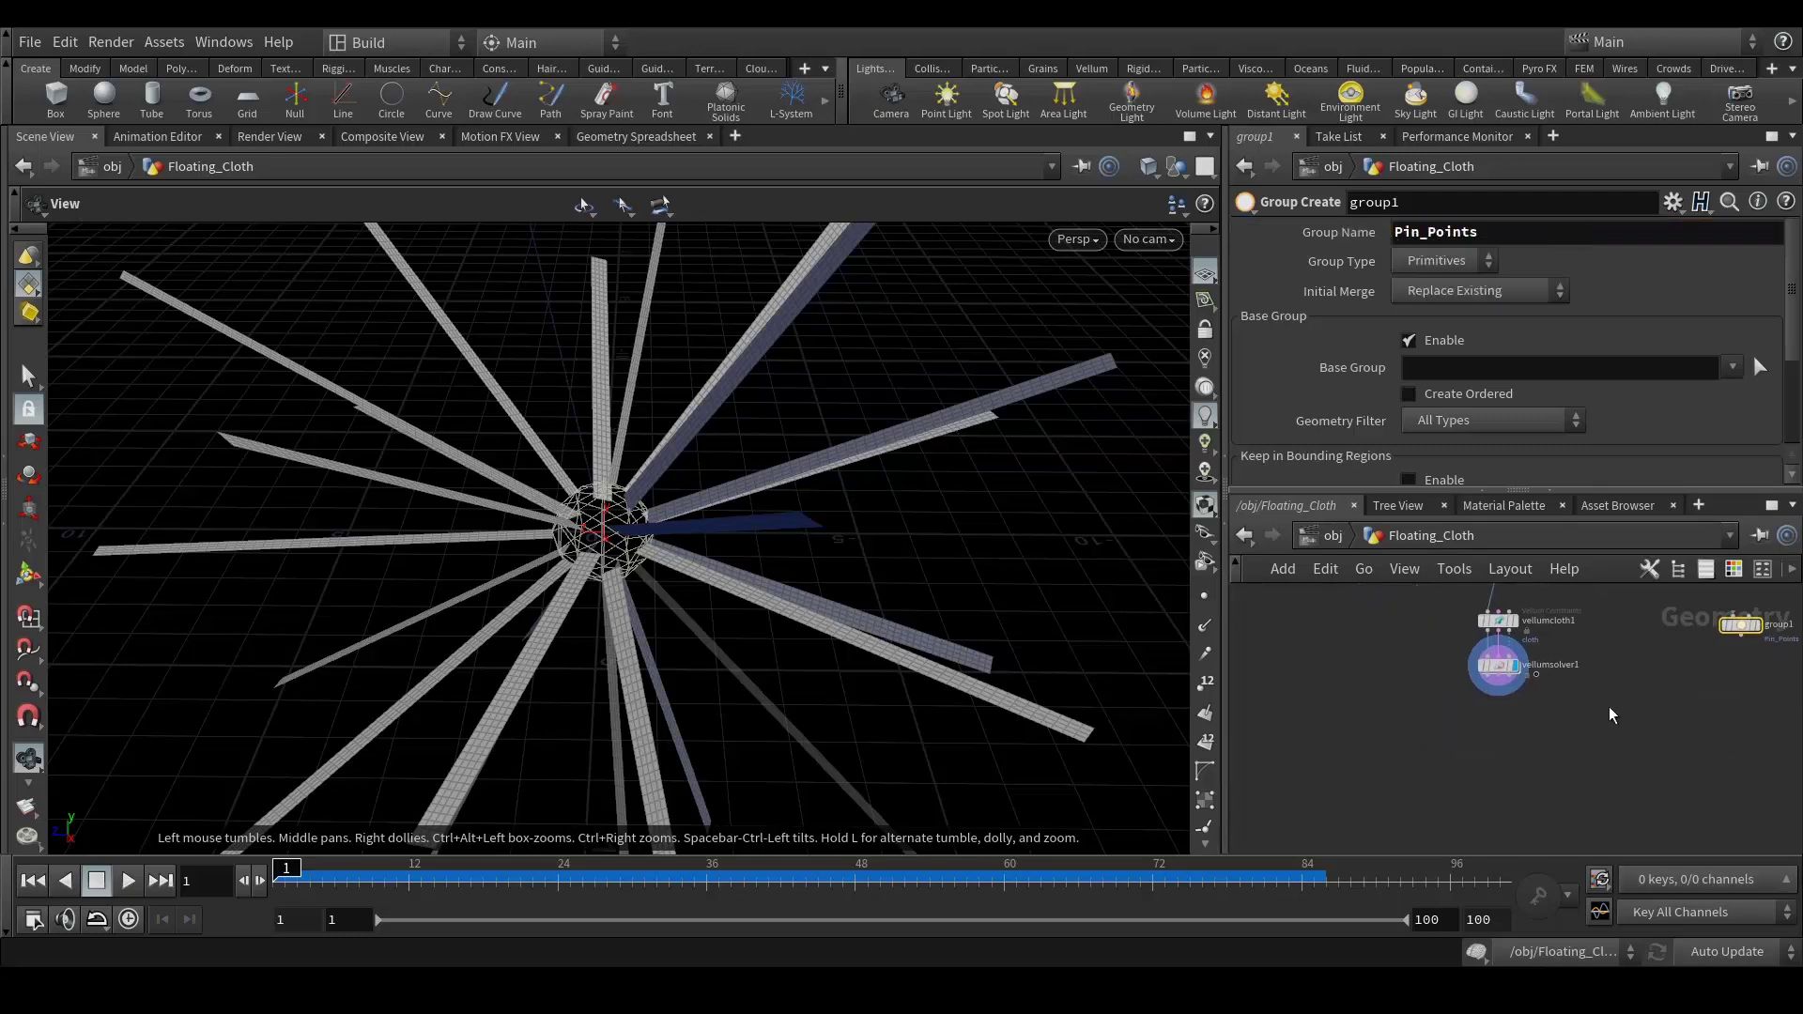
left_click_drag(1420, 610, 1587, 749)
left_click_drag(1563, 630, 1562, 716)
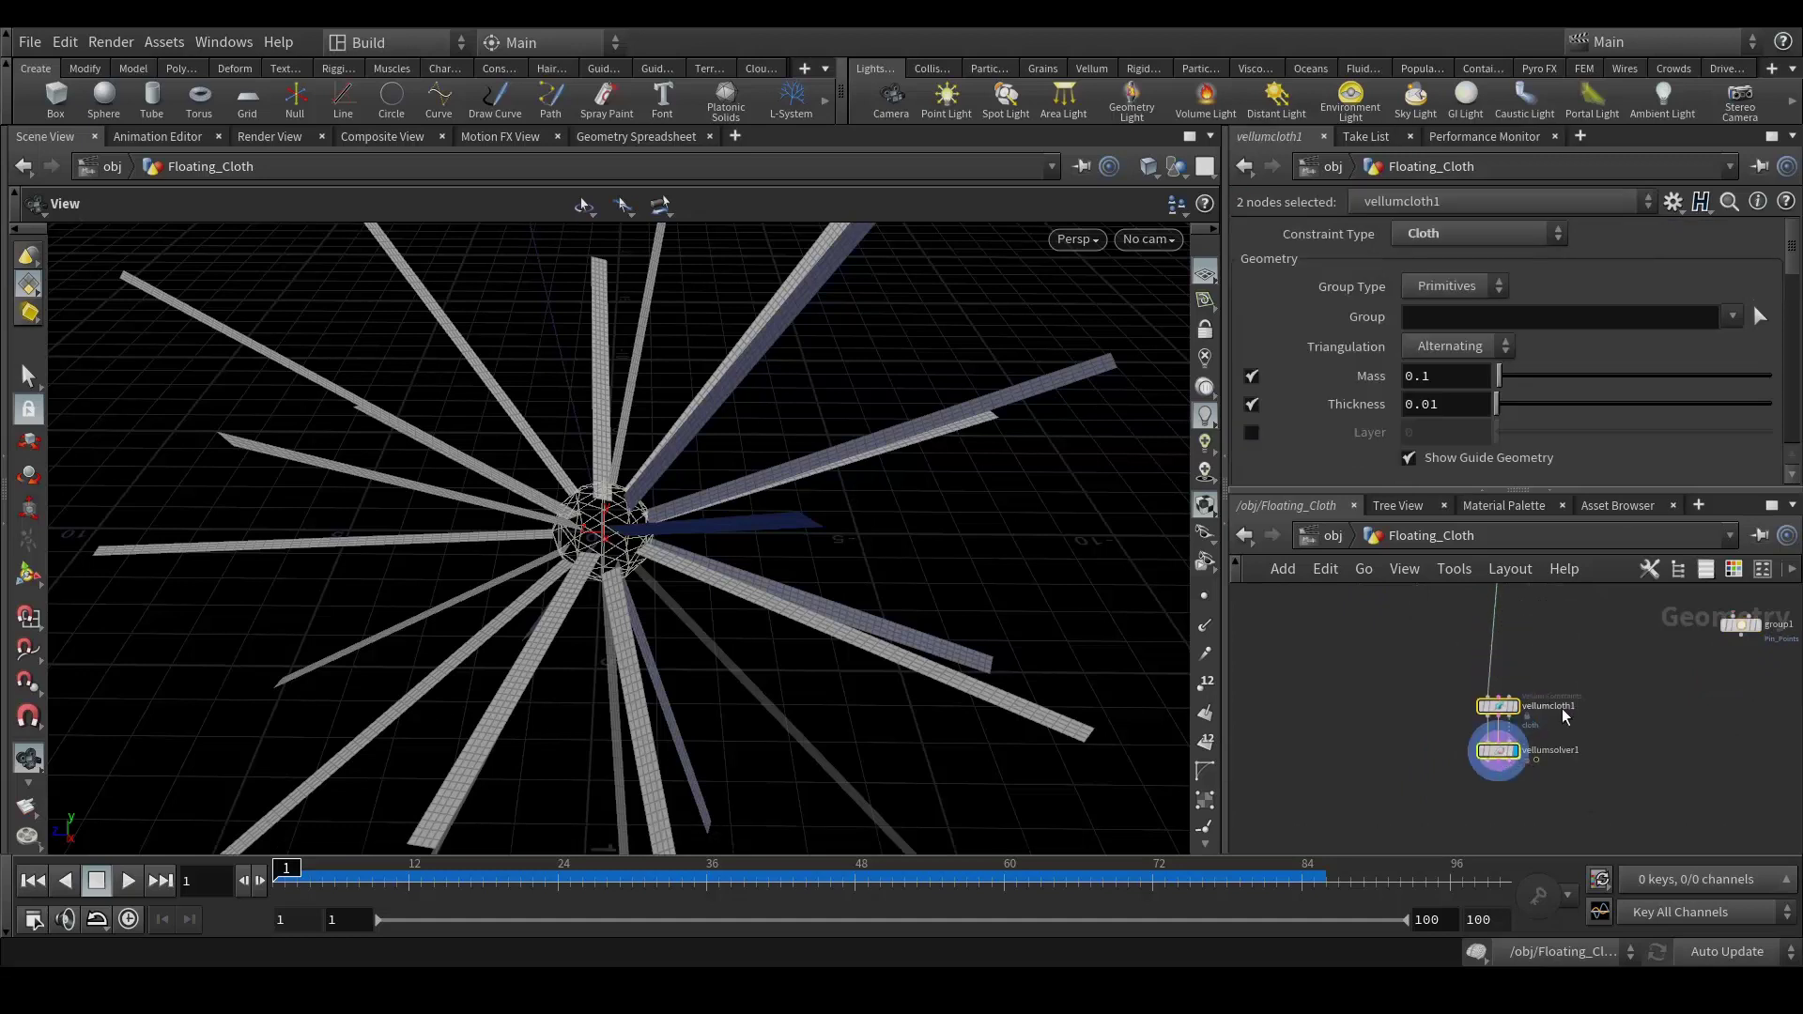
middle_click_drag(1562, 711, 1560, 795)
left_click(1736, 708)
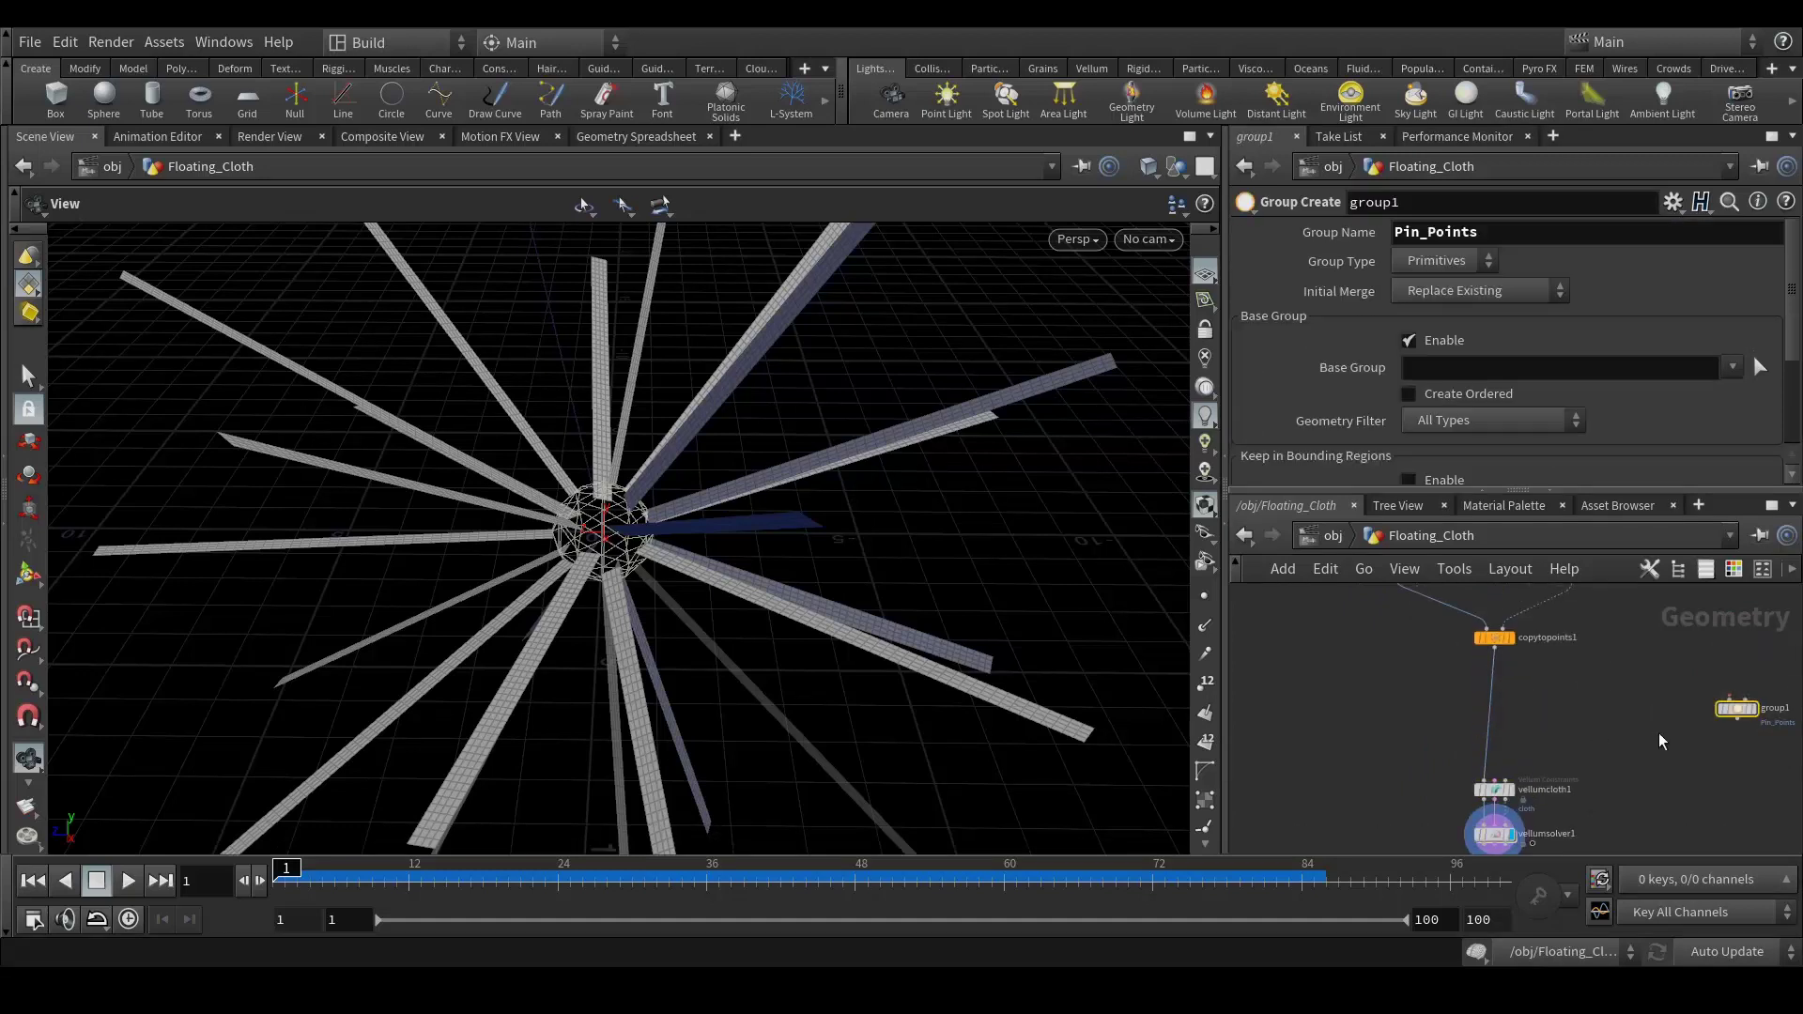
left_click_drag(1736, 712, 1493, 728)
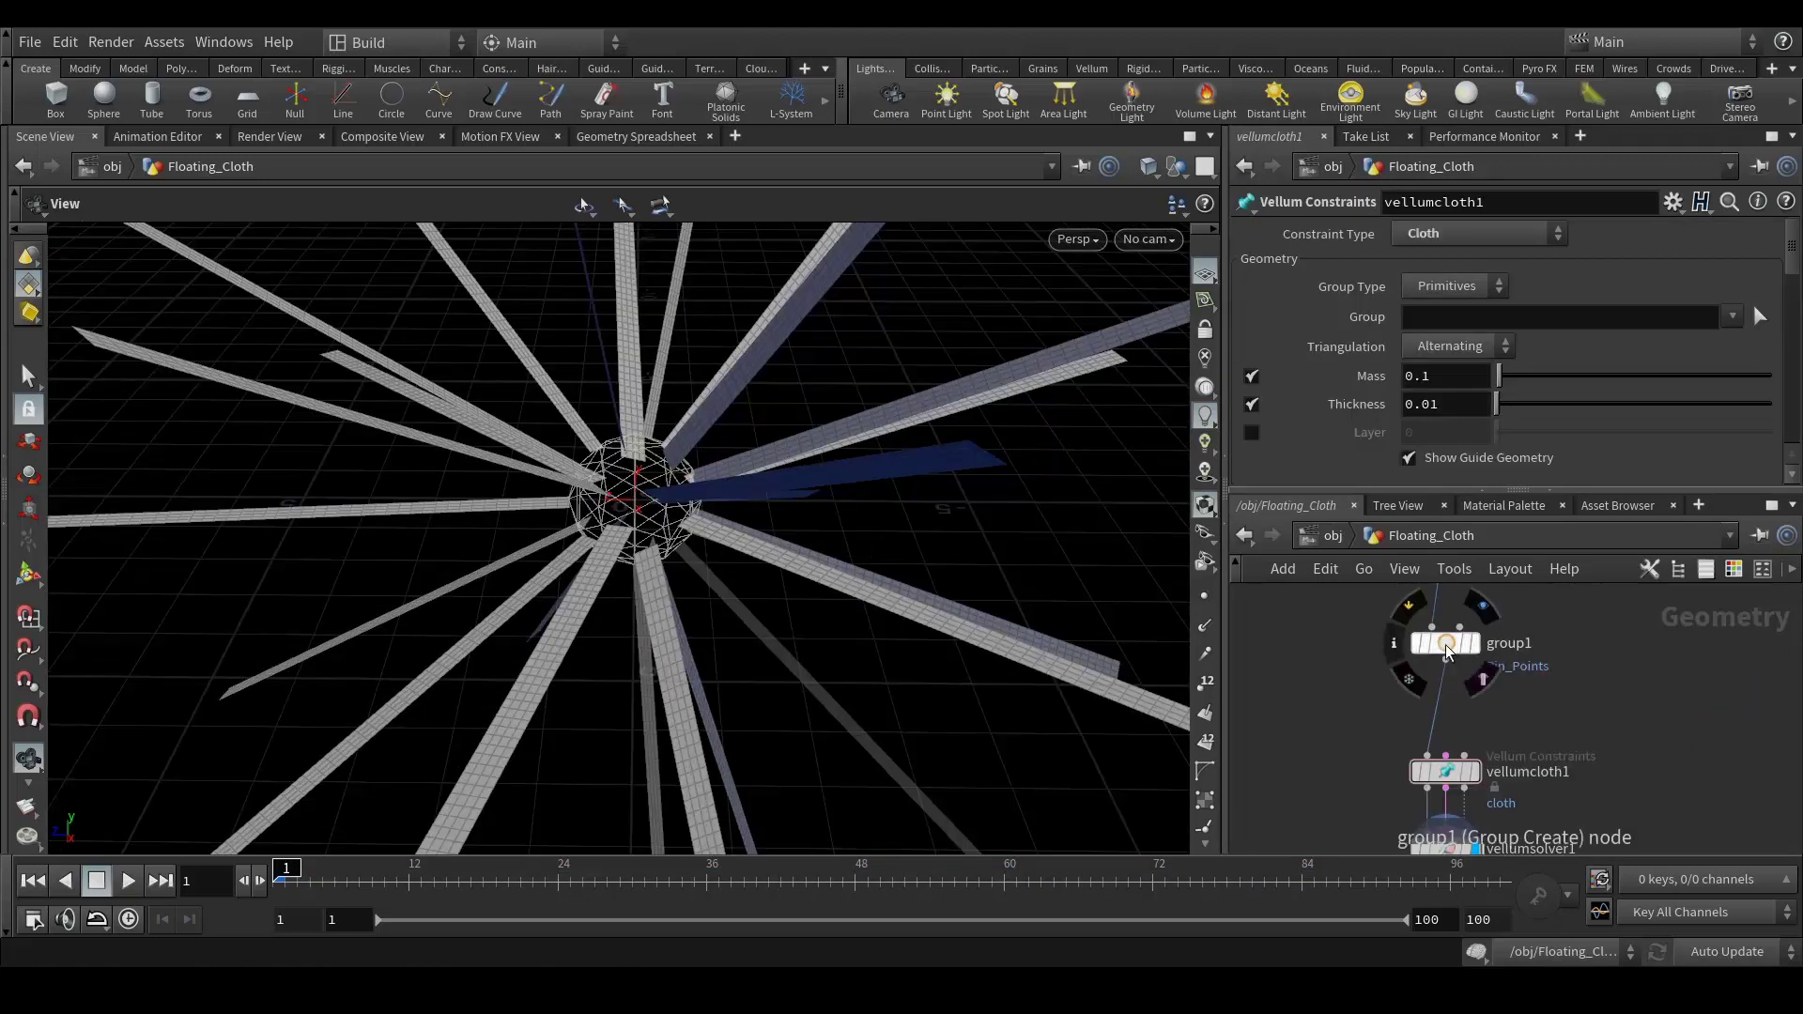
left_click(1446, 644)
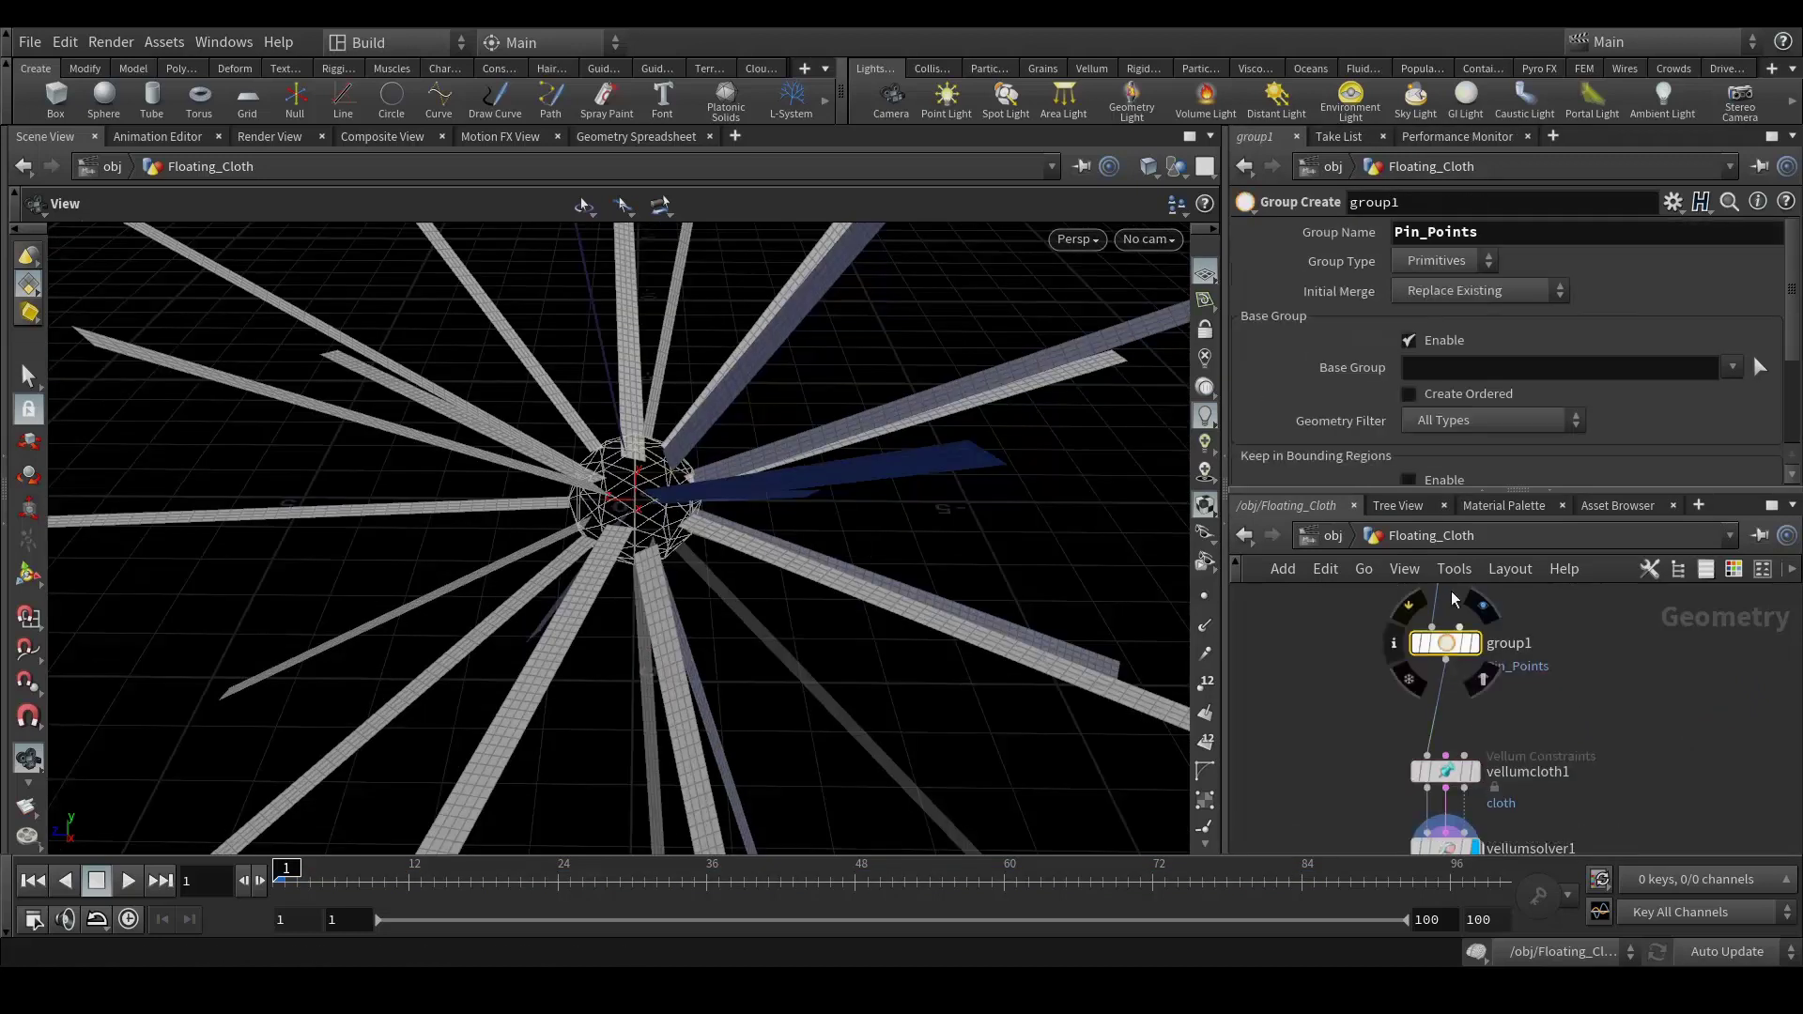
Disable the base group and keep only primitives inside a bounding sphere
left_click(1407, 341)
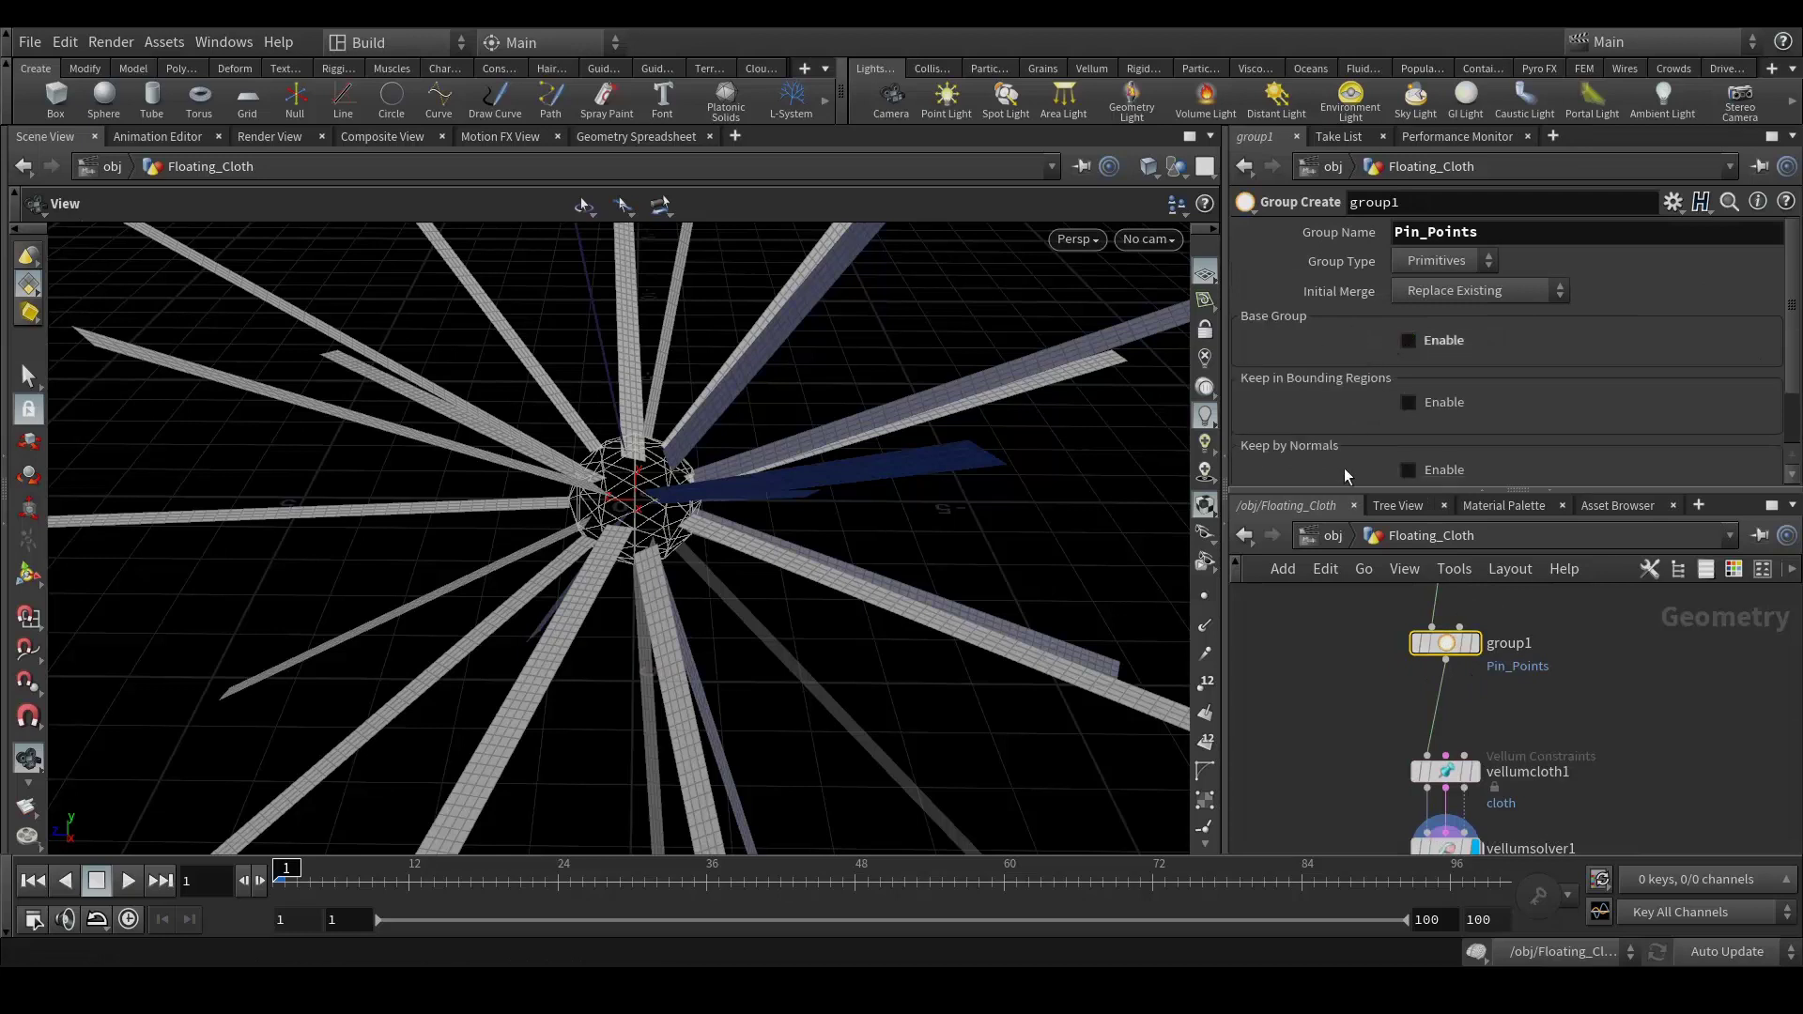
left_click(1412, 404)
left_click(1467, 427)
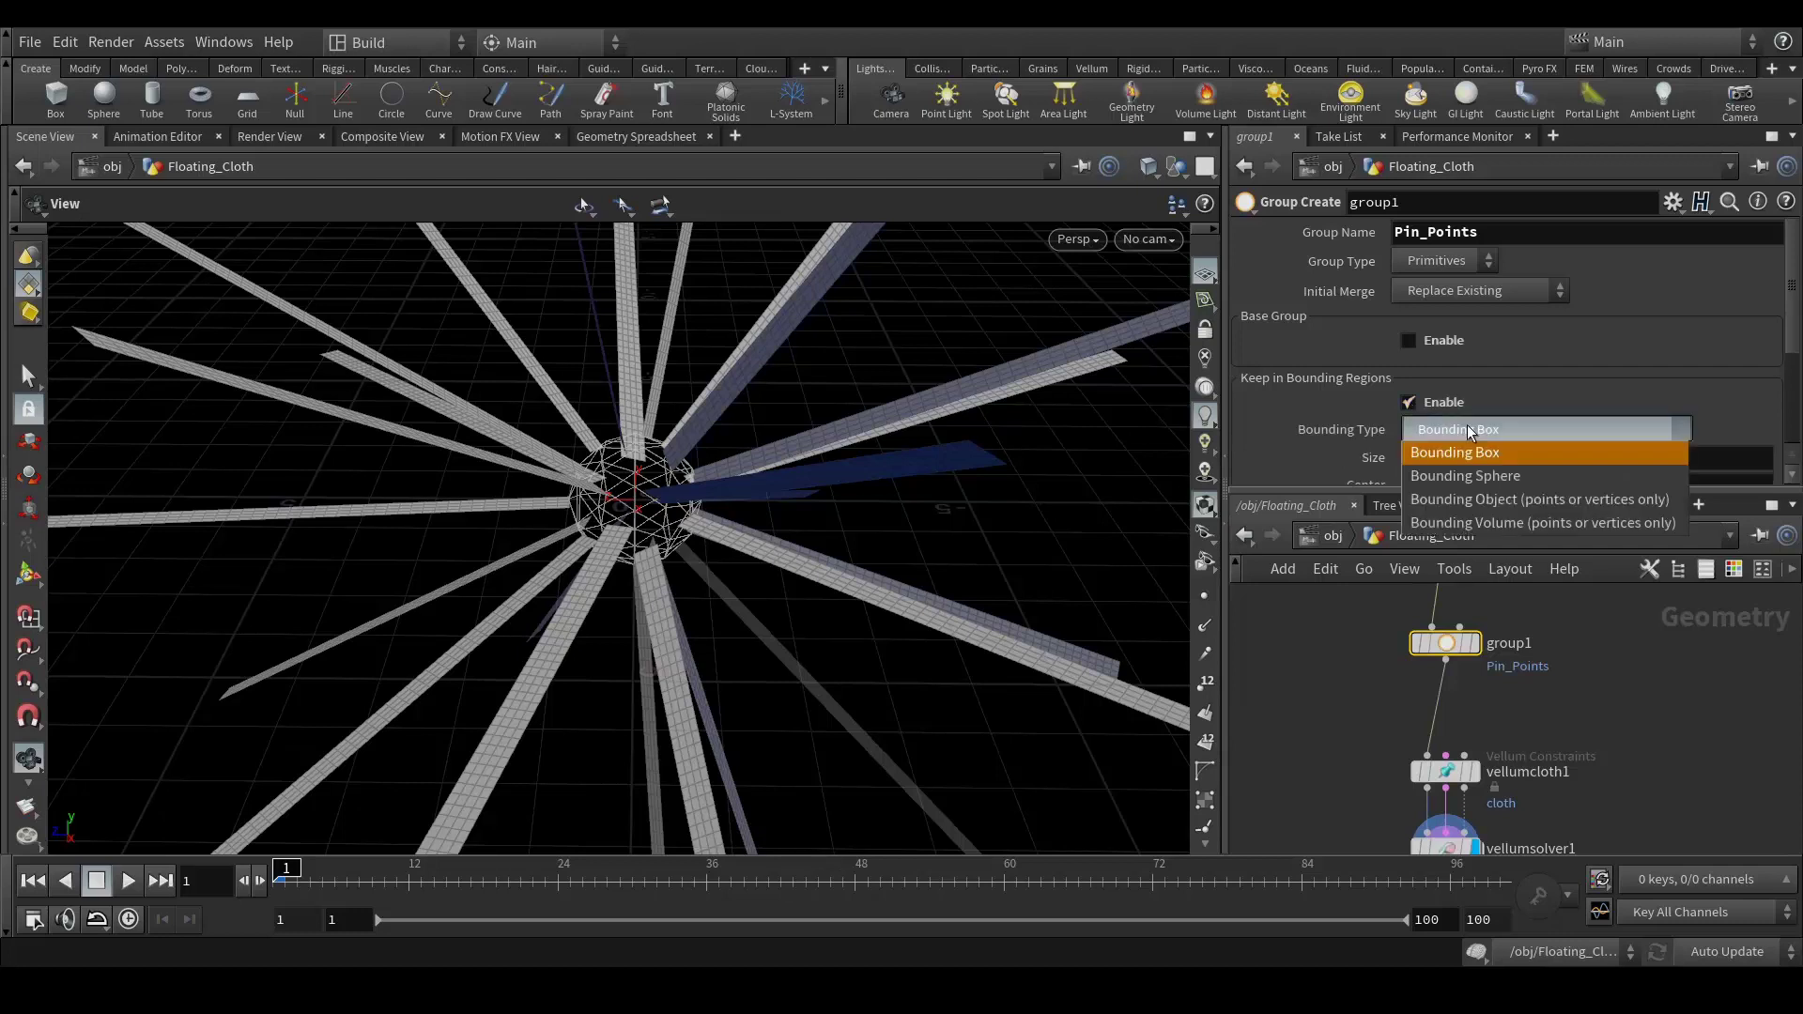
left_click(1473, 477)
Set the bounding sphere size to 2.5 on all axes and display the group result
key("Tab")
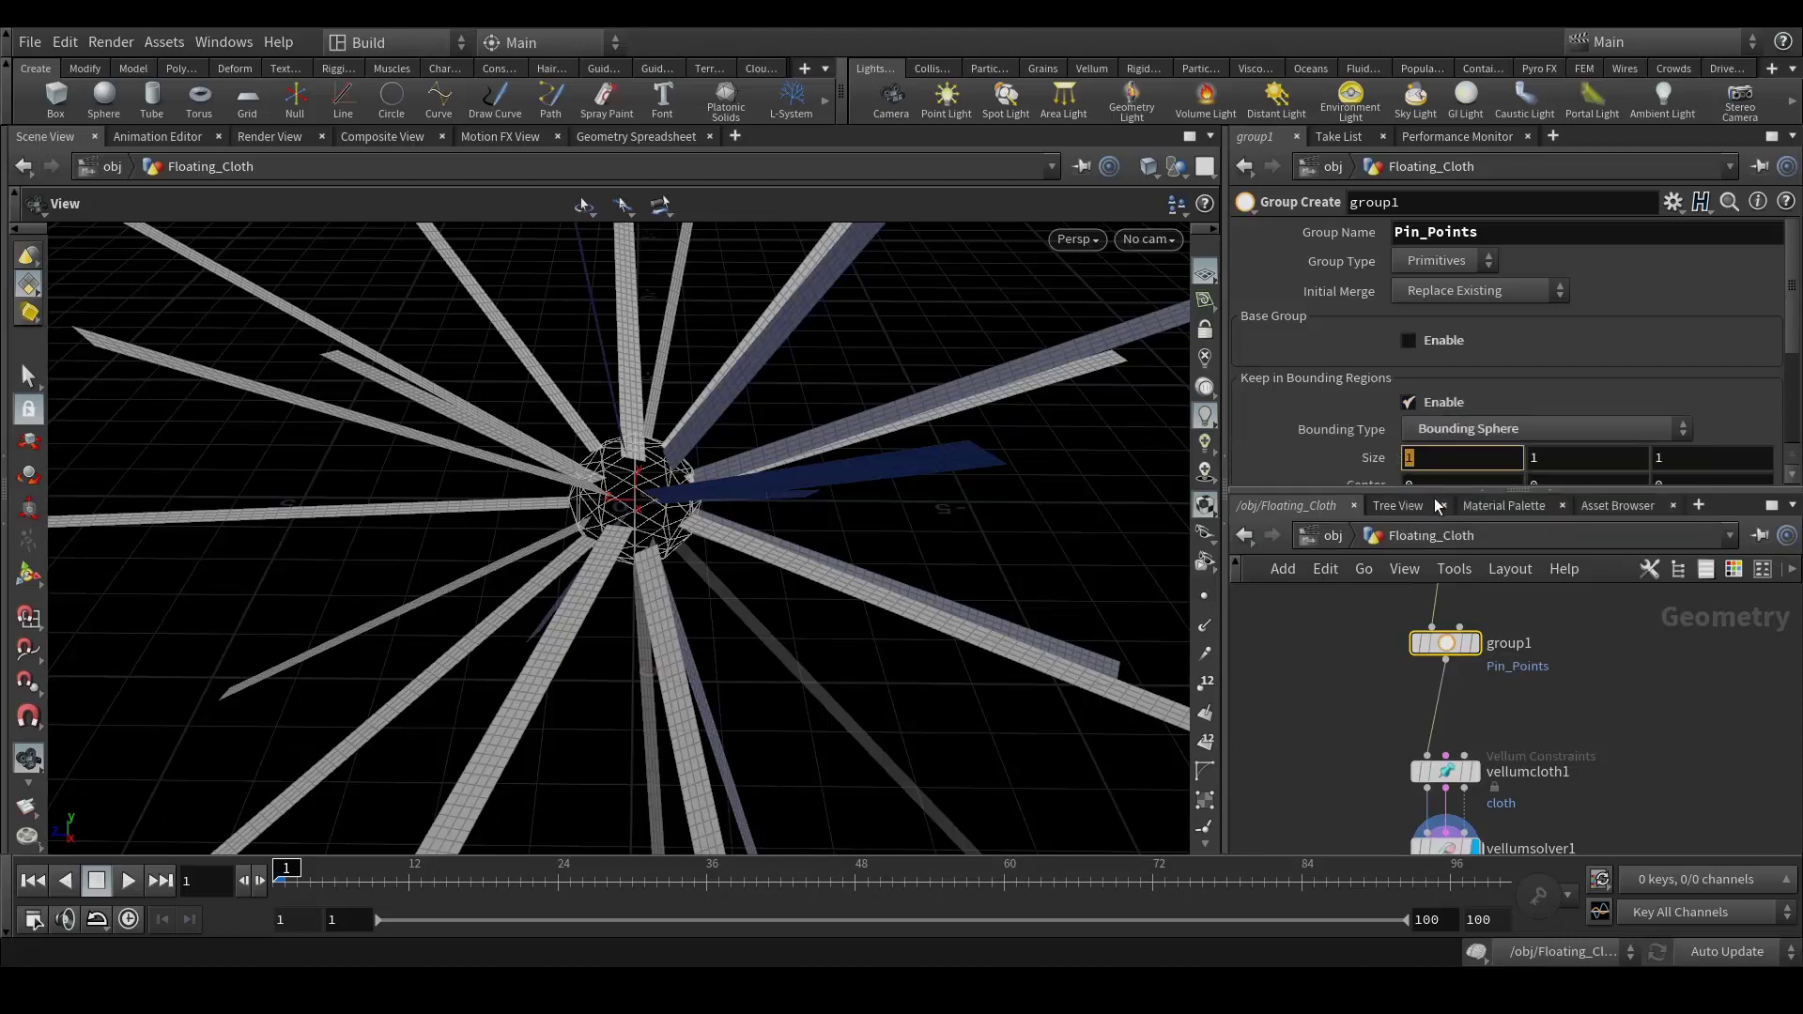
type("2.5")
key("Tab")
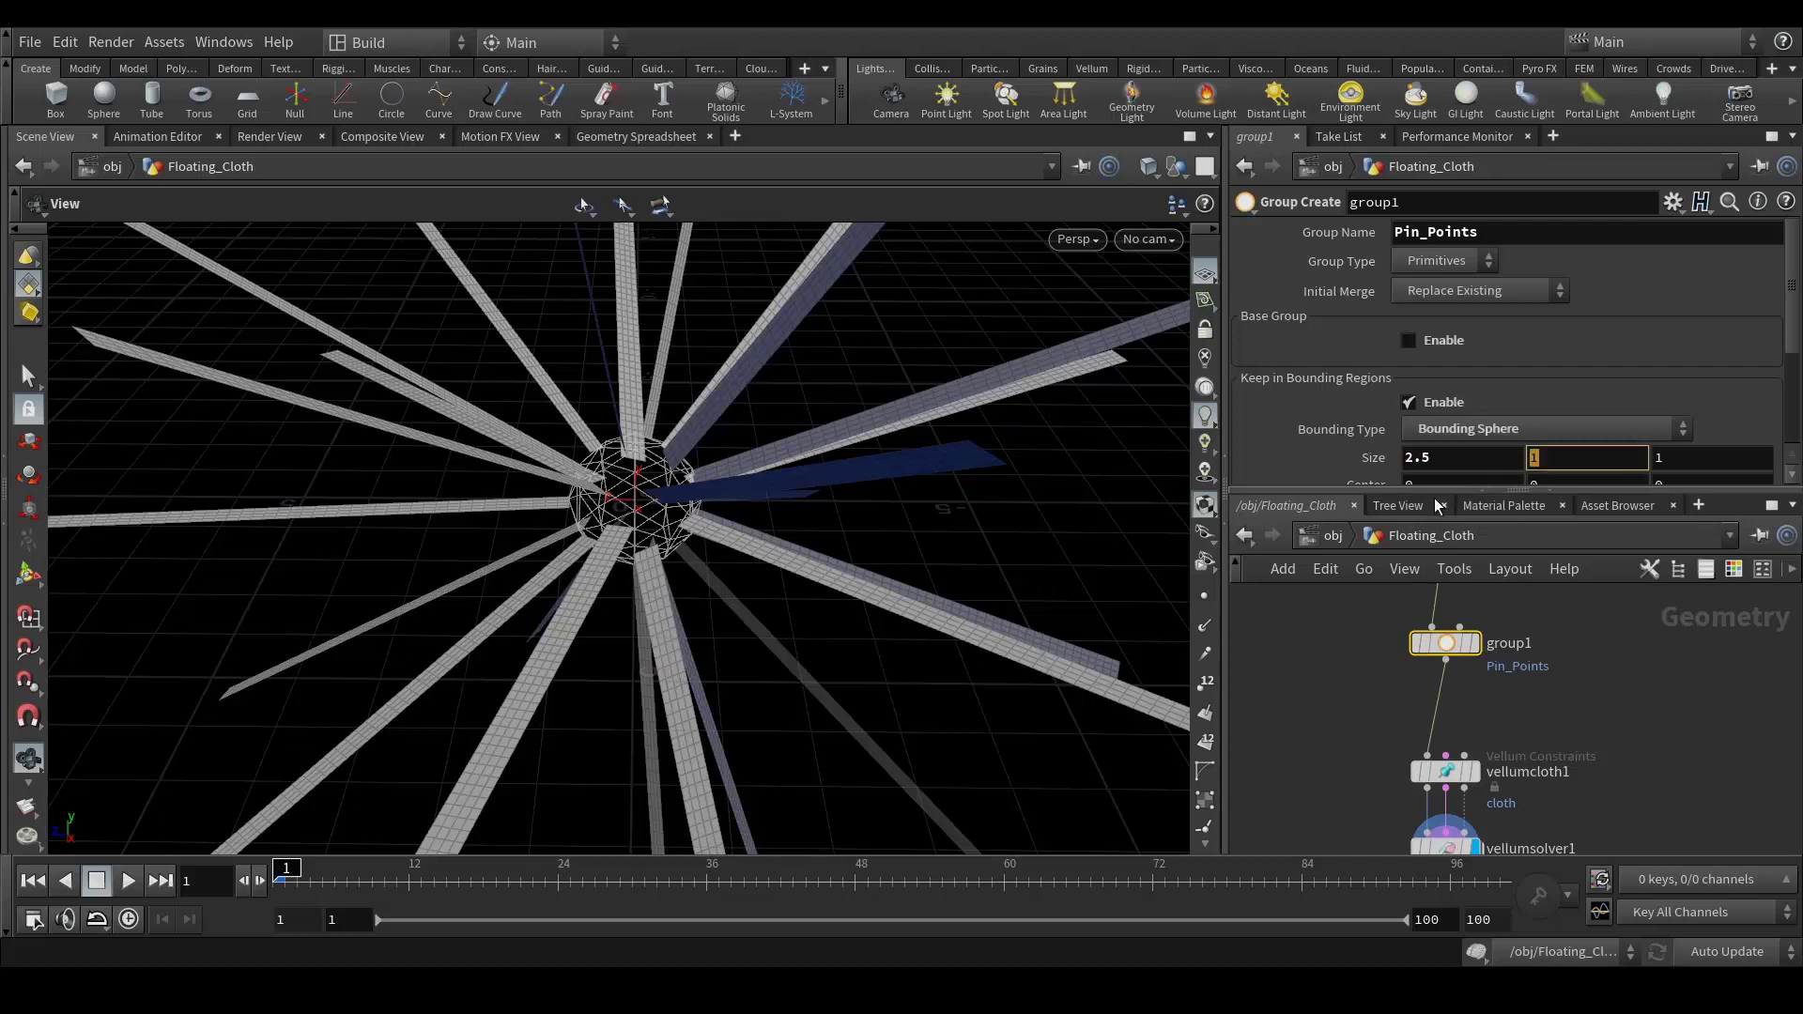
type("2.5")
key("Tab")
type("2.5")
key("Return")
left_click(1474, 643)
left_click_drag(606, 521, 589, 531)
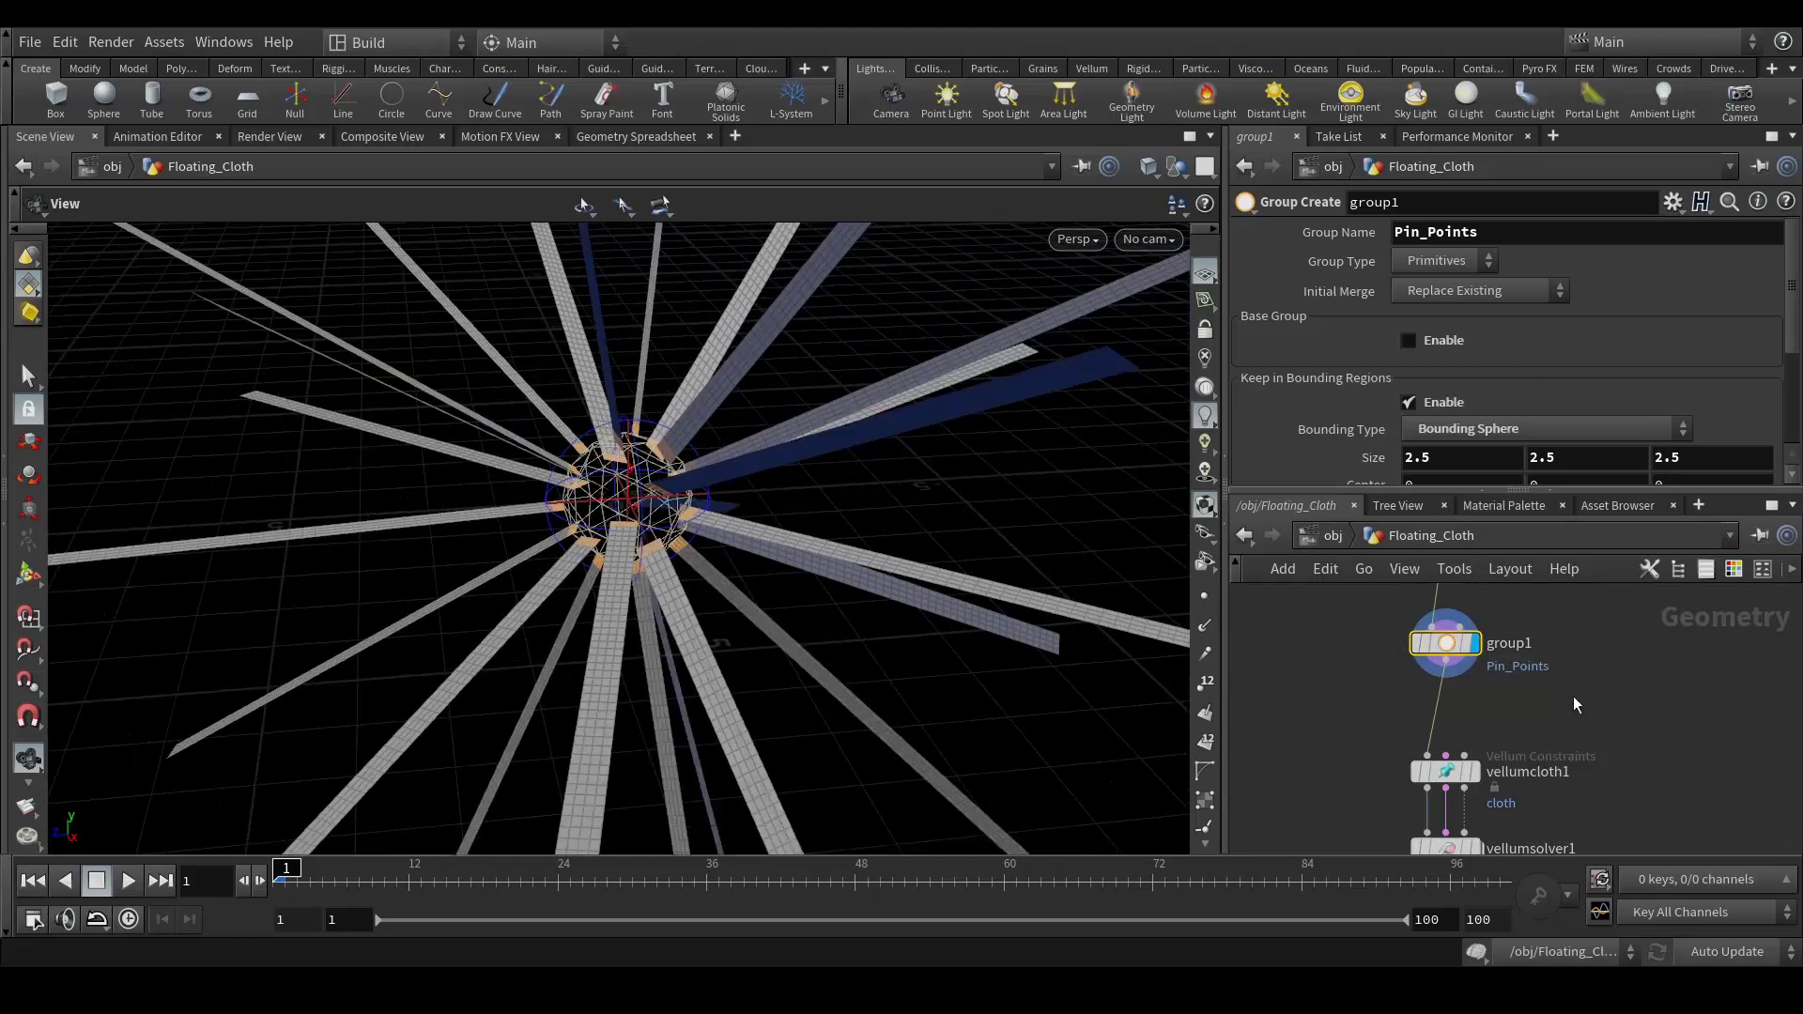
middle_click_drag(1602, 720, 1602, 612)
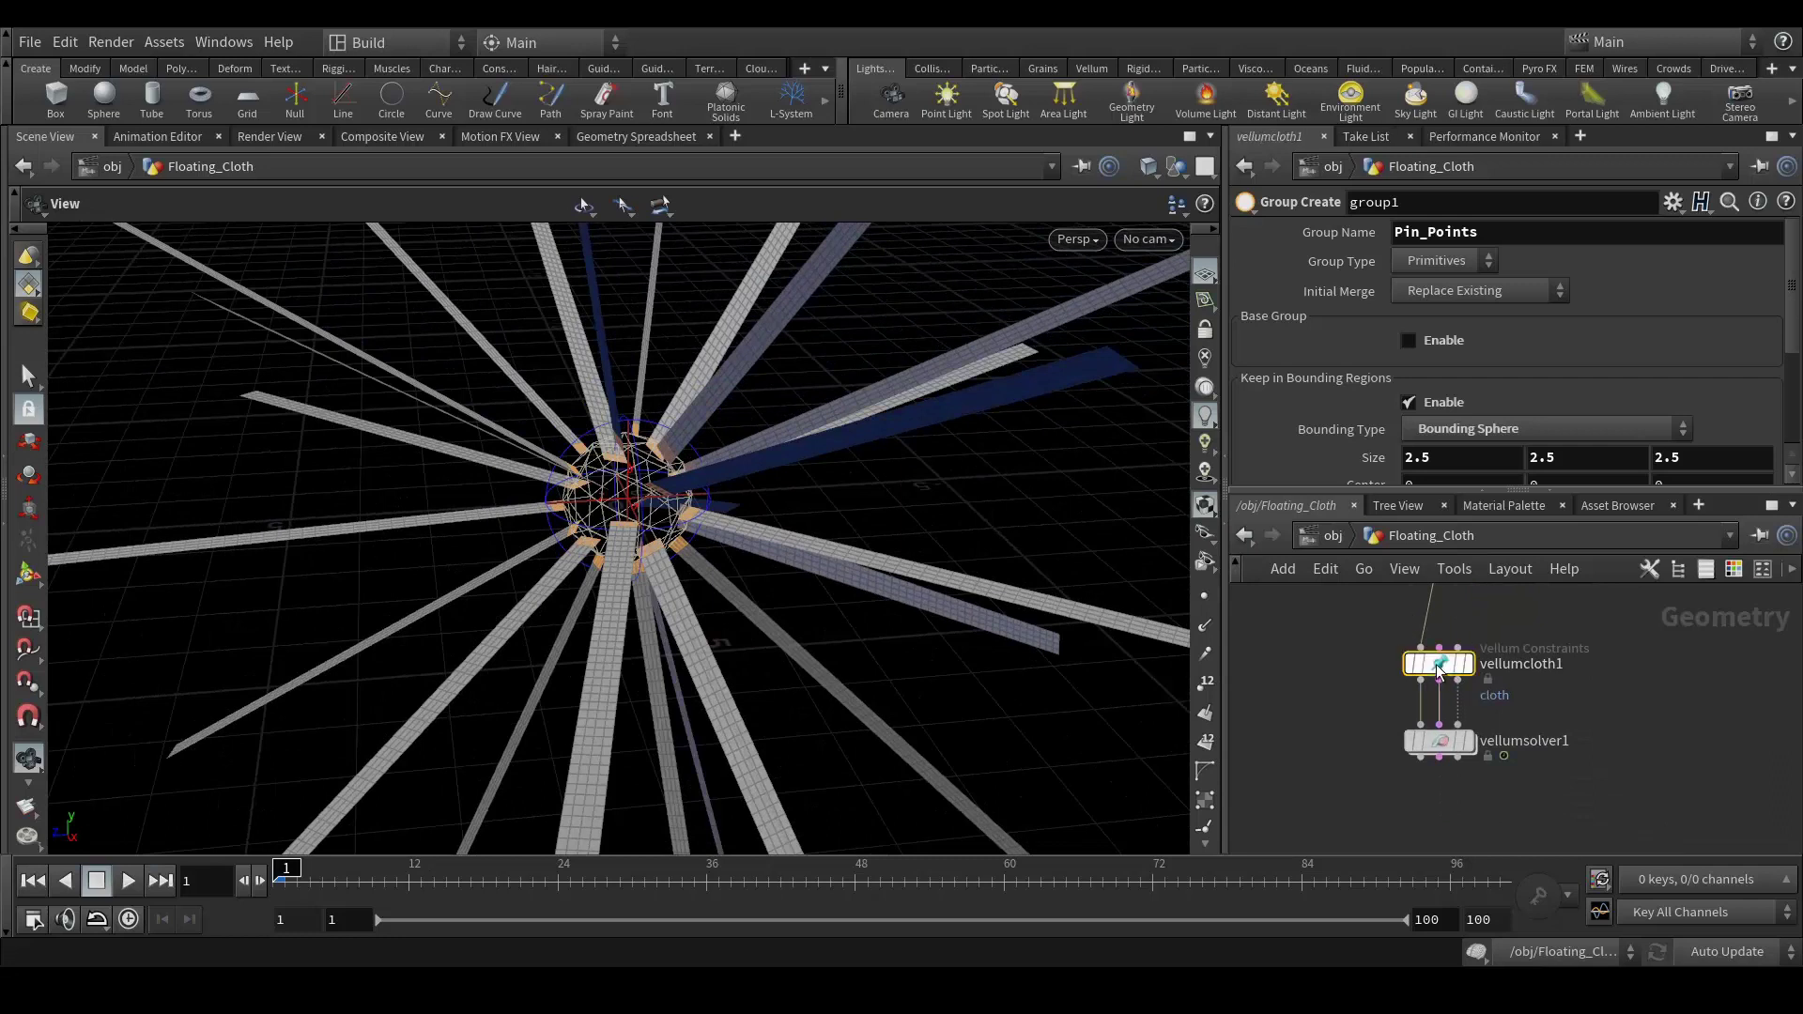
Check vellumcloth1's Pin Points group list and confirm it is still empty
left_click(1468, 666)
scroll(1361, 438, "down", 4)
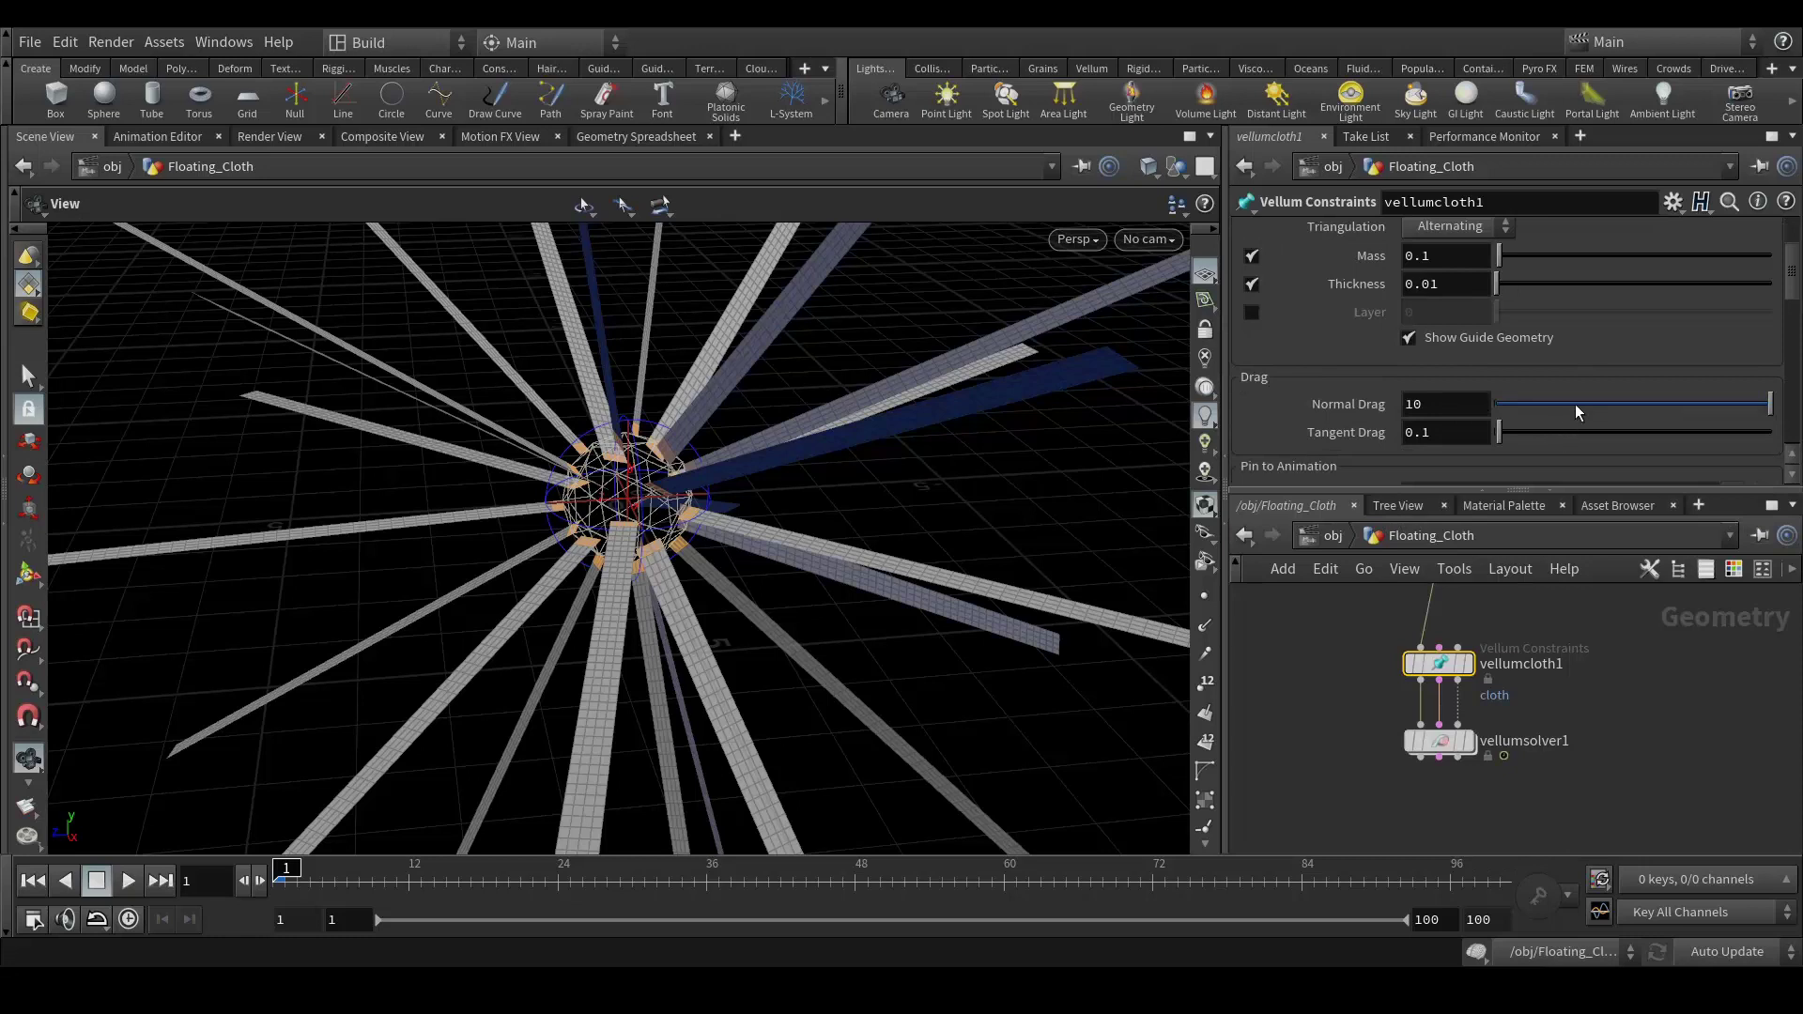
scroll(1575, 411, "down", 2)
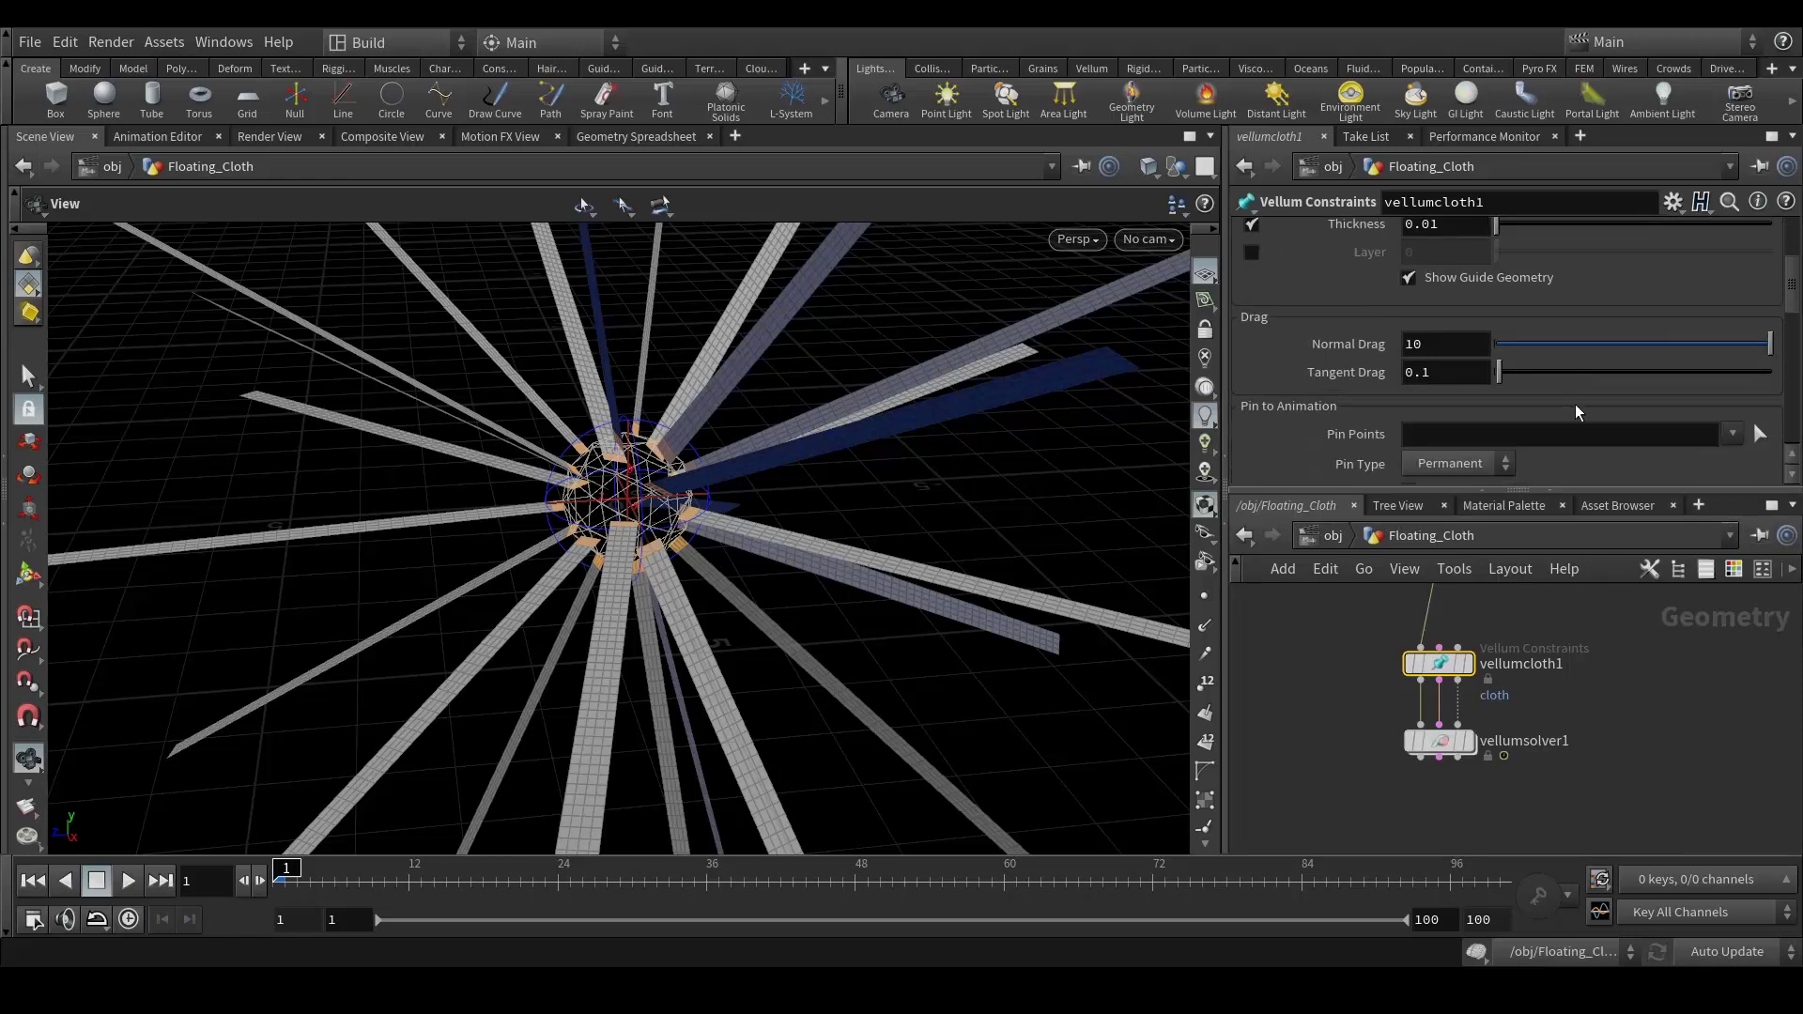
left_click(1733, 432)
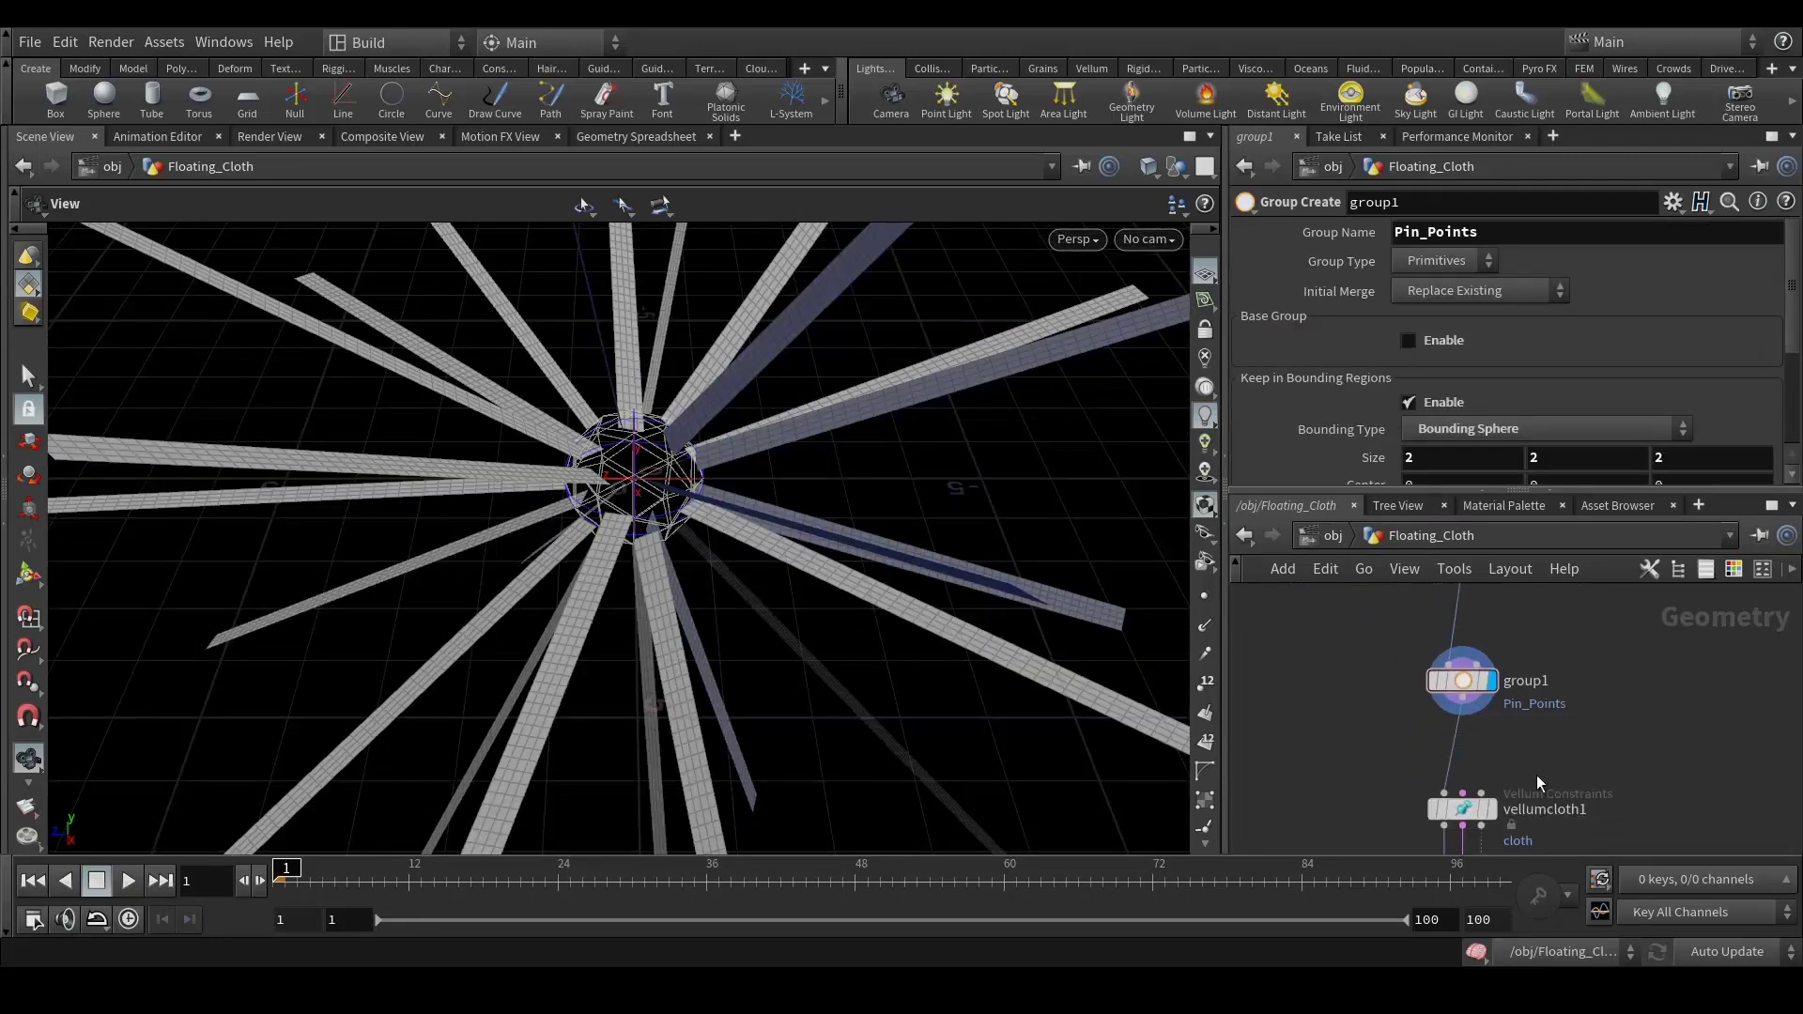
left_click(1473, 812)
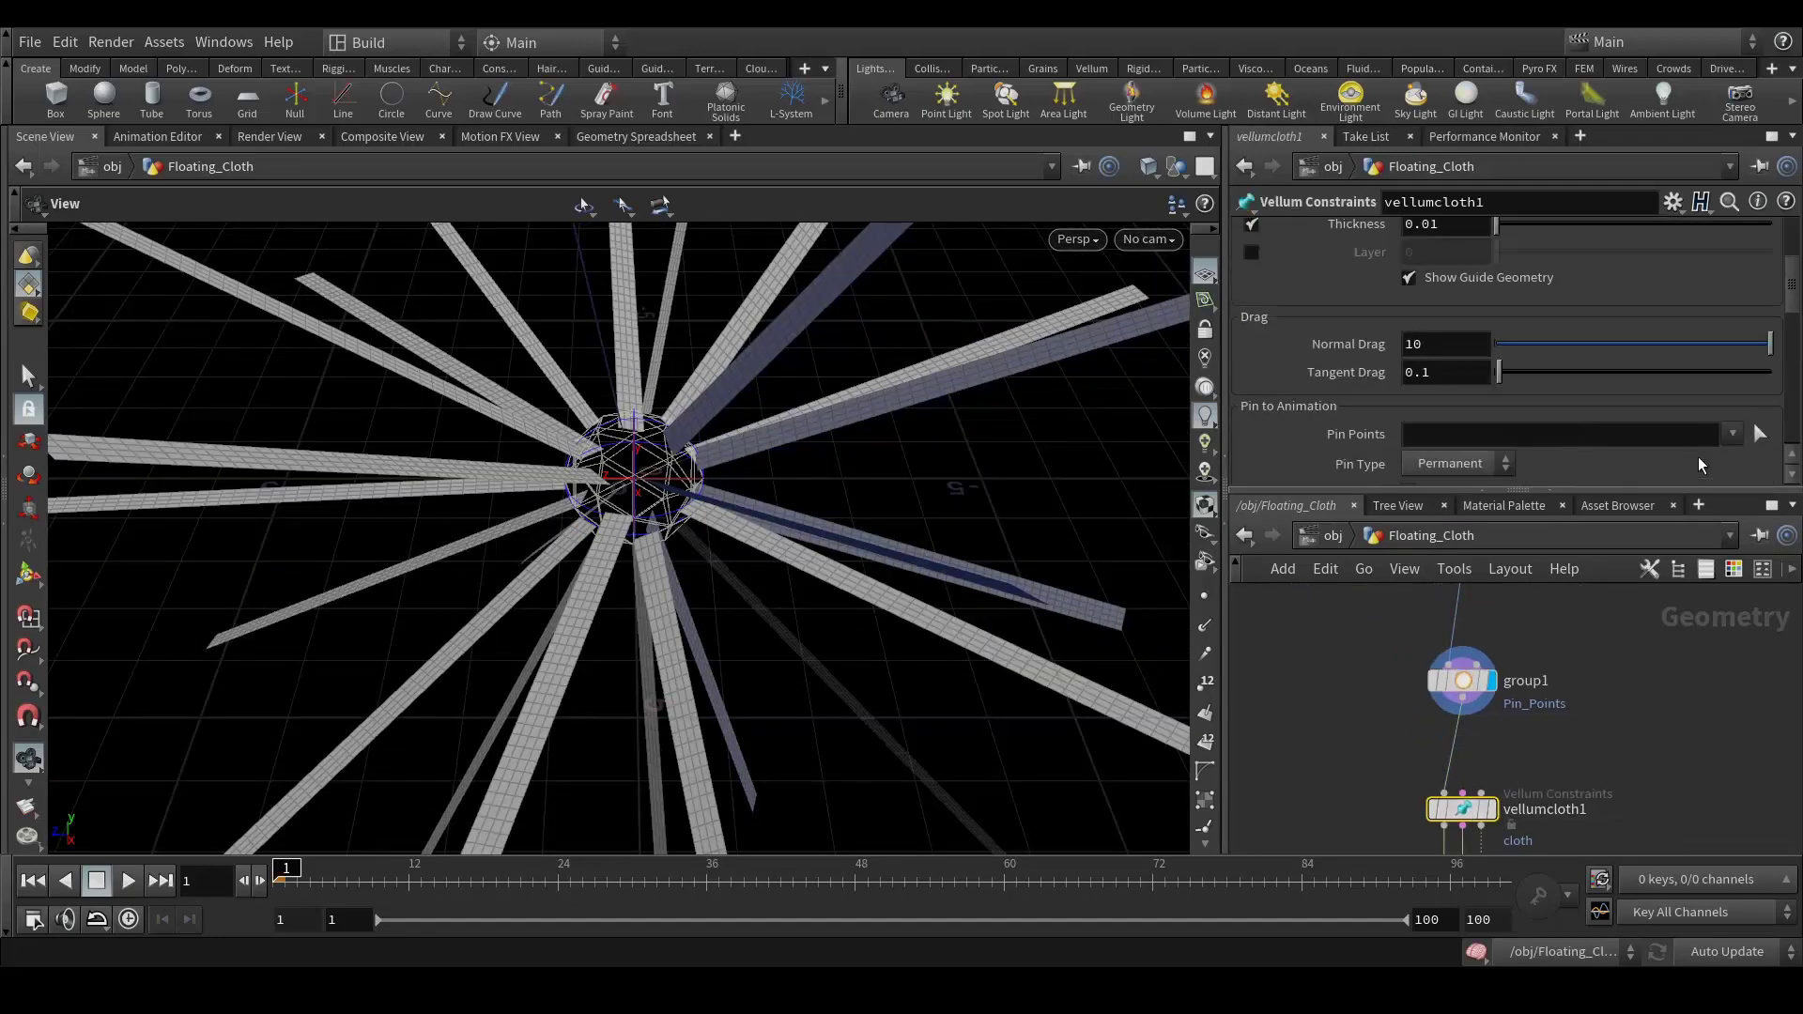
left_click(1732, 433)
left_click(1647, 689)
left_click(1649, 693)
Change group1's Group Type from Primitives to Points so Pin_Points captures the strip ends
middle_click_drag(1649, 678, 1646, 711)
left_click(1473, 722)
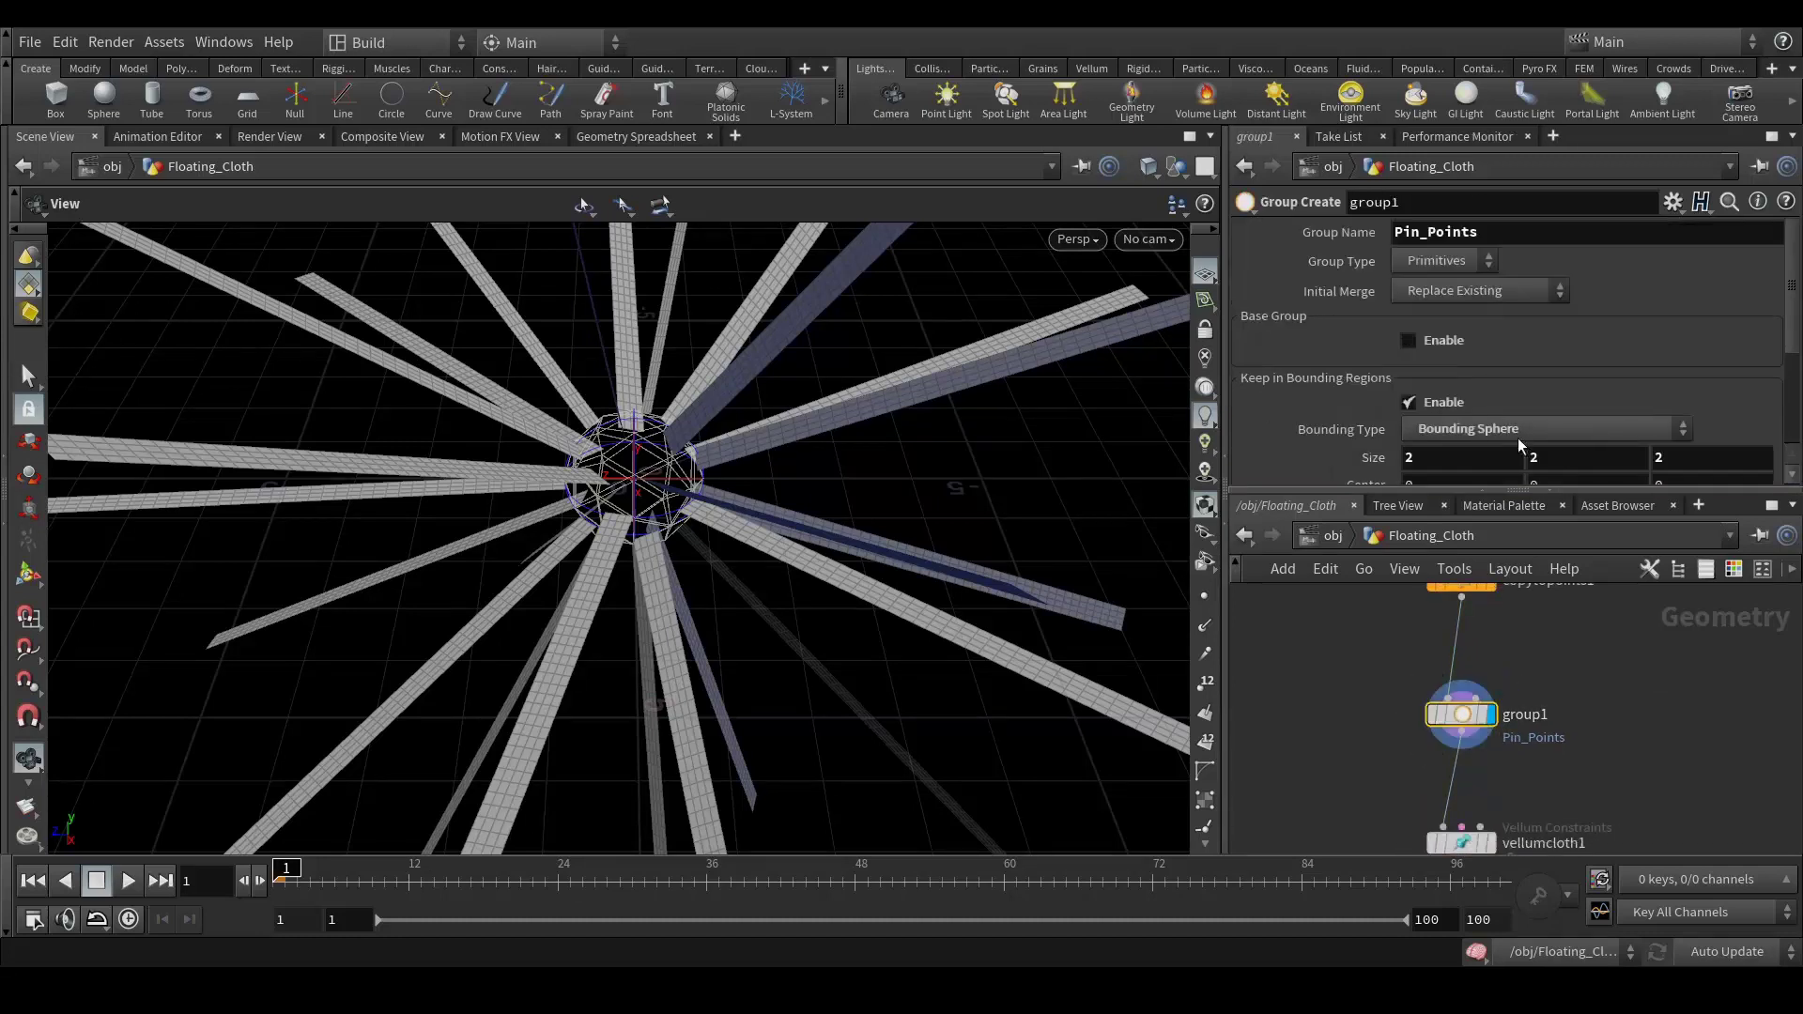
left_click(1457, 261)
left_click(1433, 313)
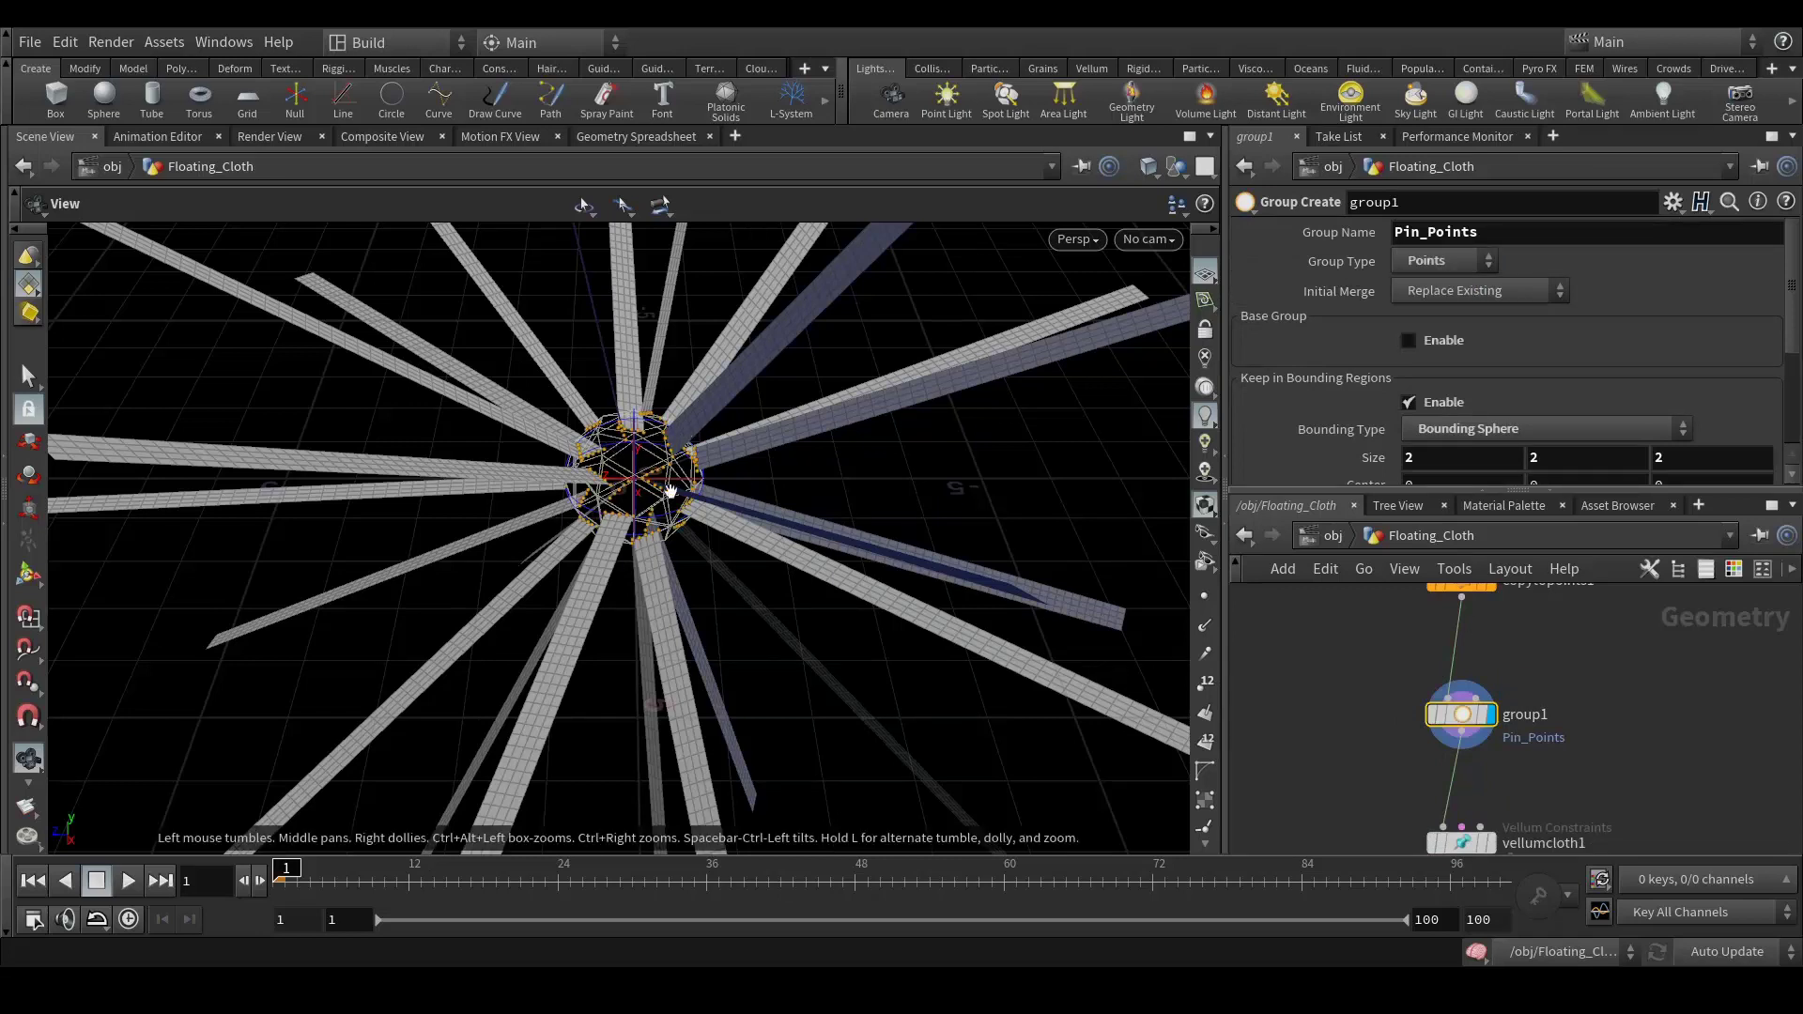
middle_click_drag(1615, 741, 1600, 643)
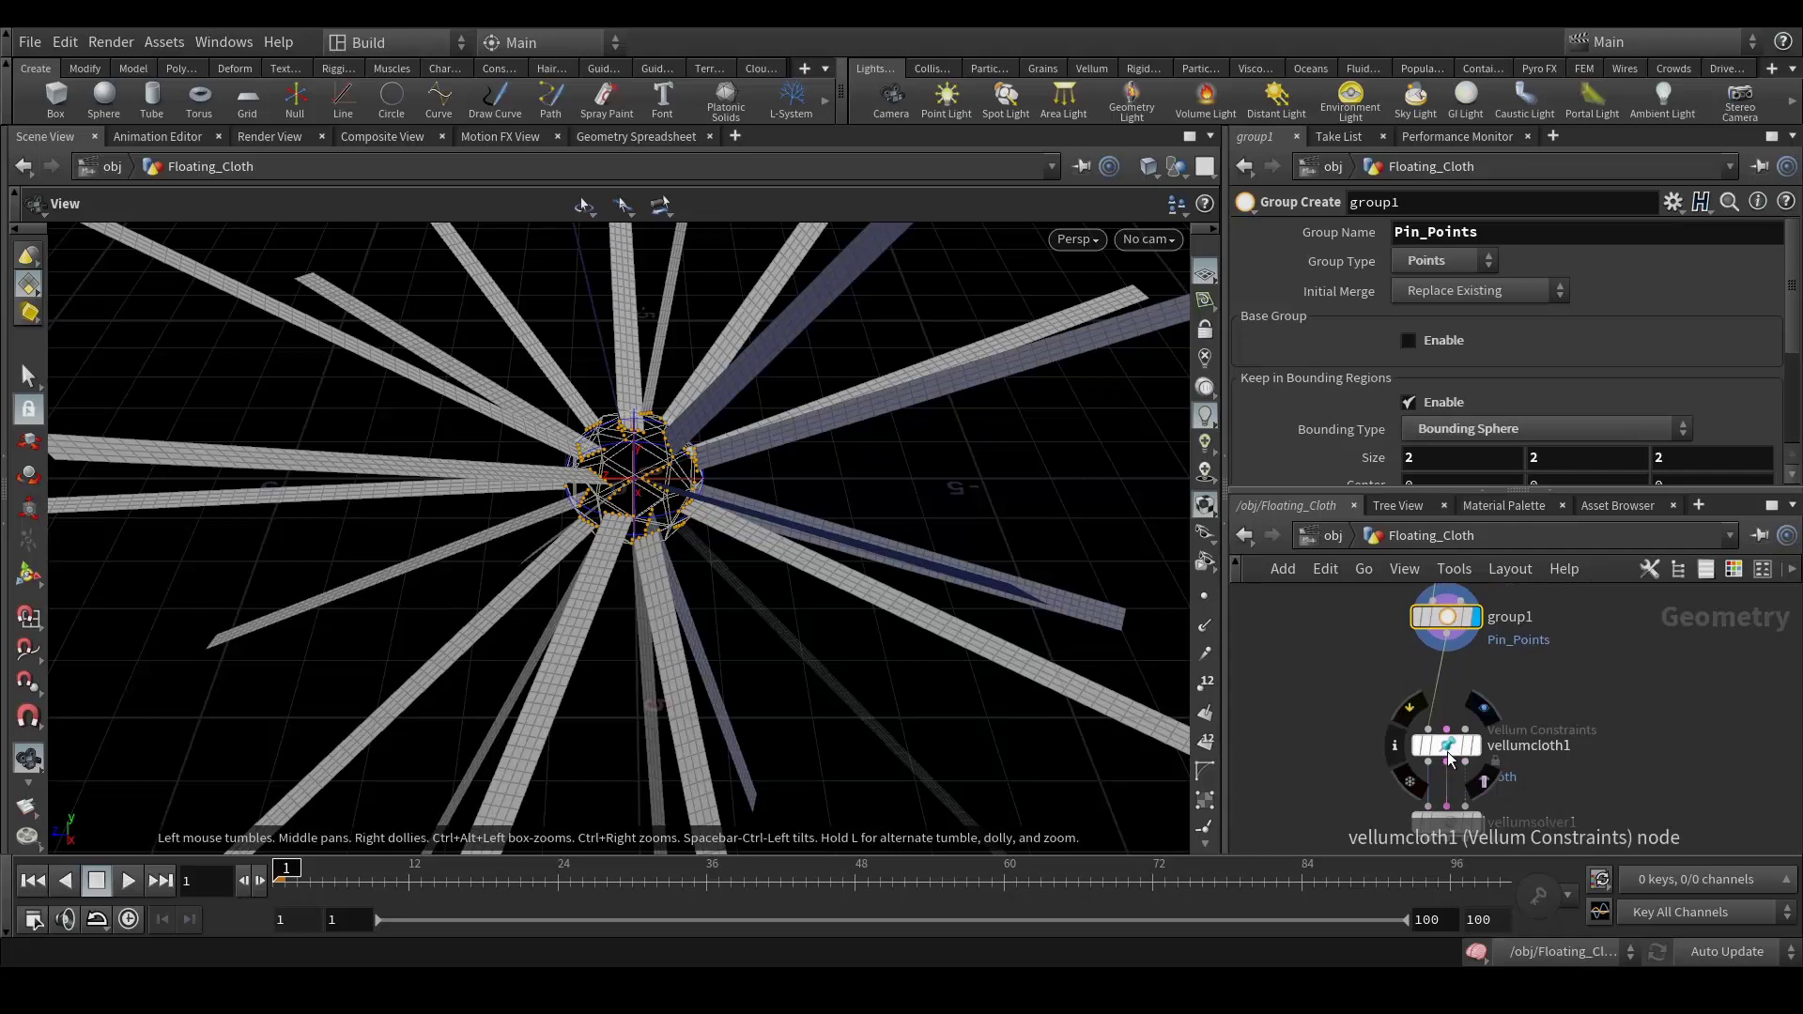
Set vellumcloth1's Pin Points to the Pin_Points group
left_click(1446, 745)
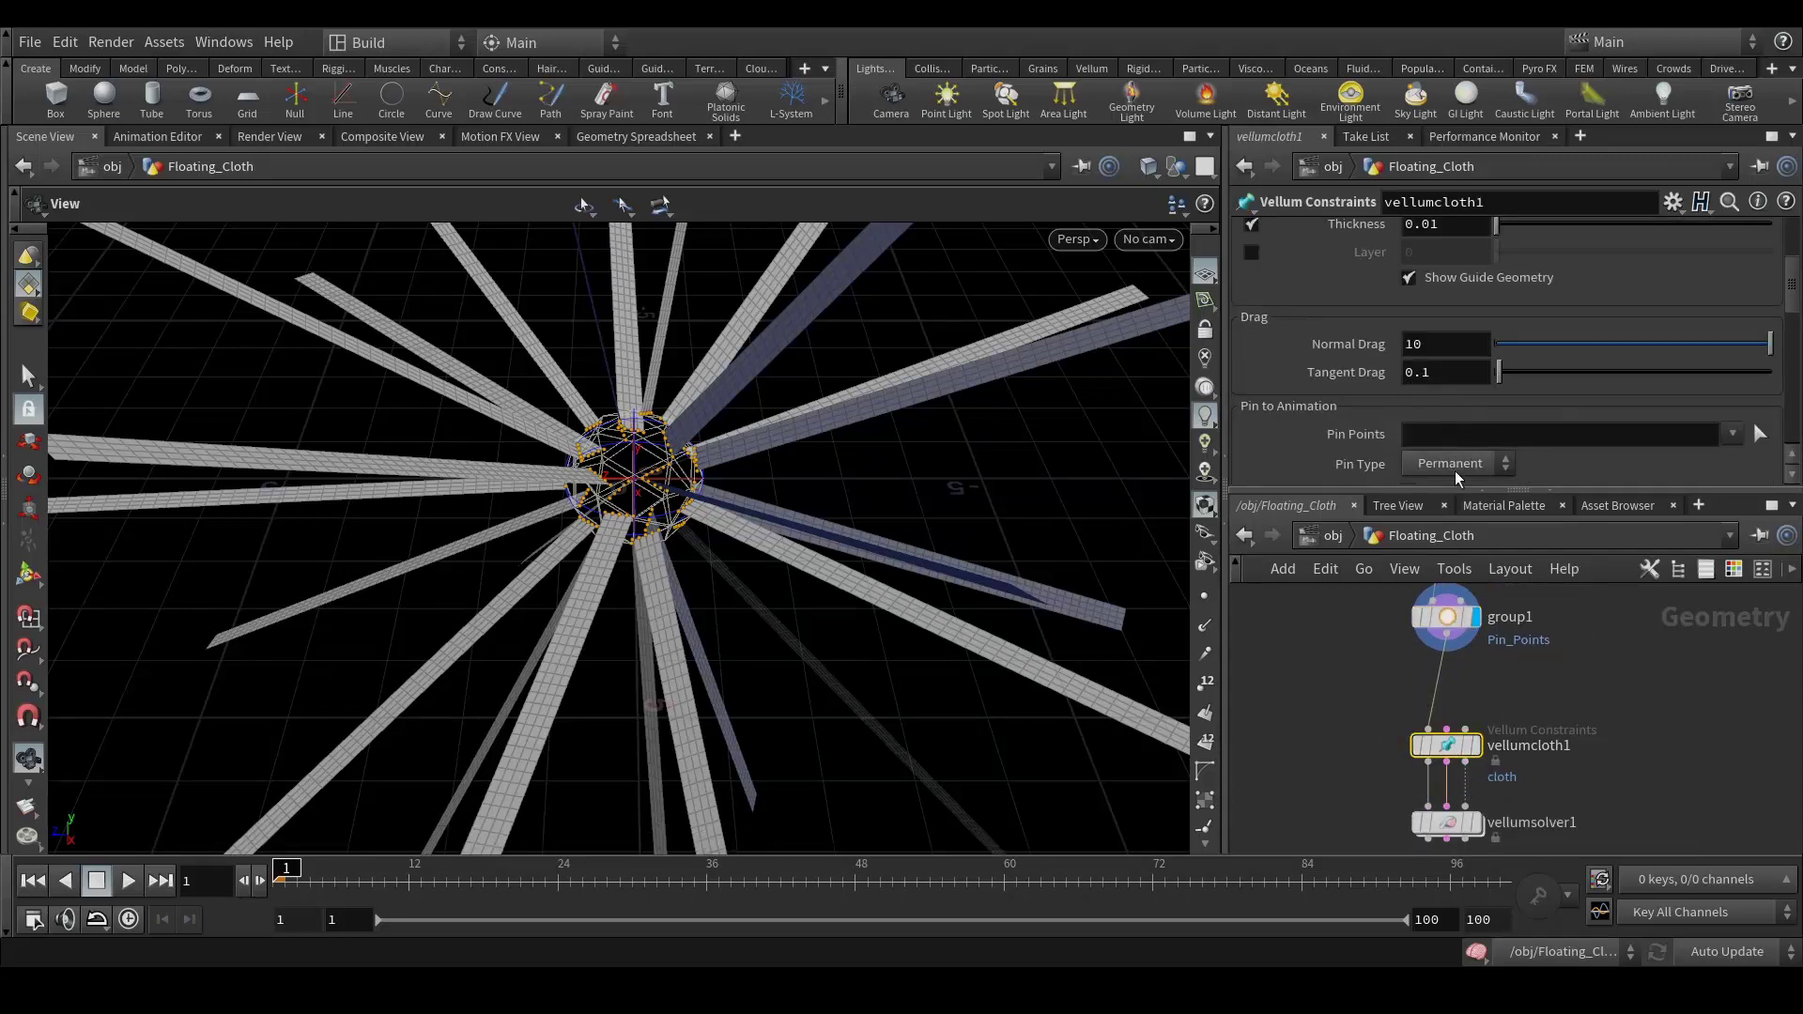
scroll(1379, 383, "up", 1)
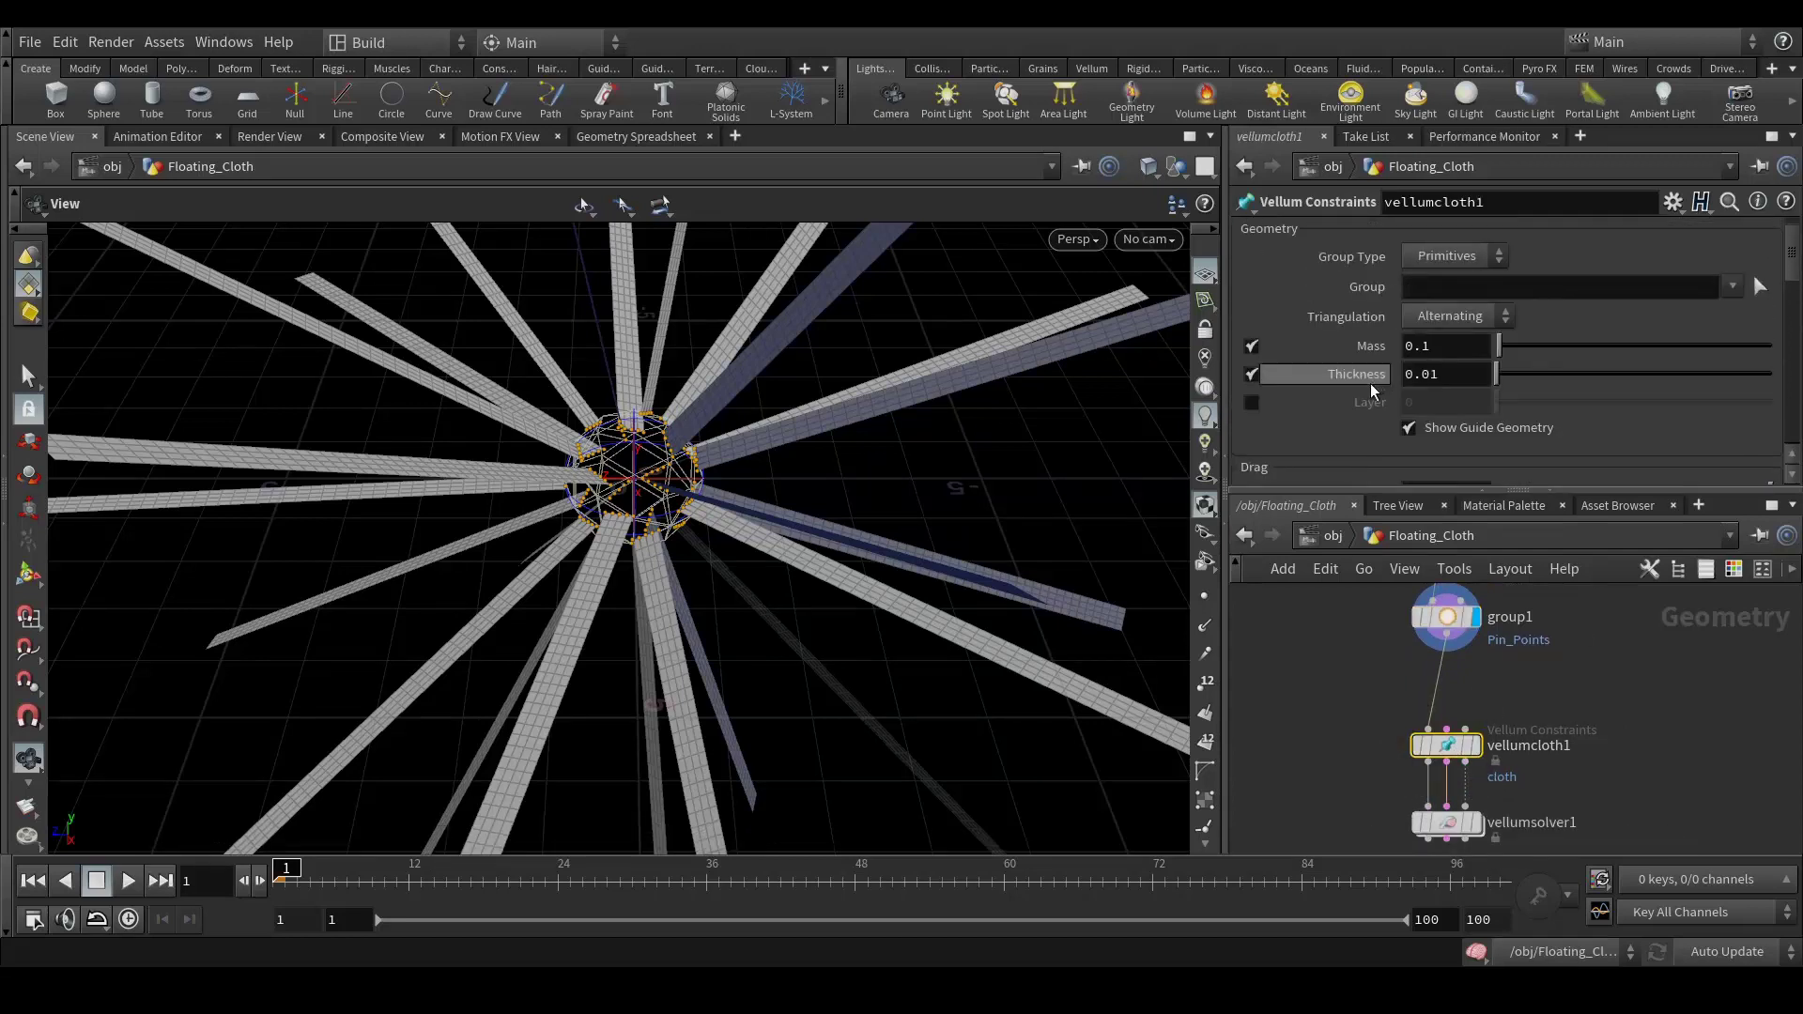
scroll(1379, 393, "down", 2)
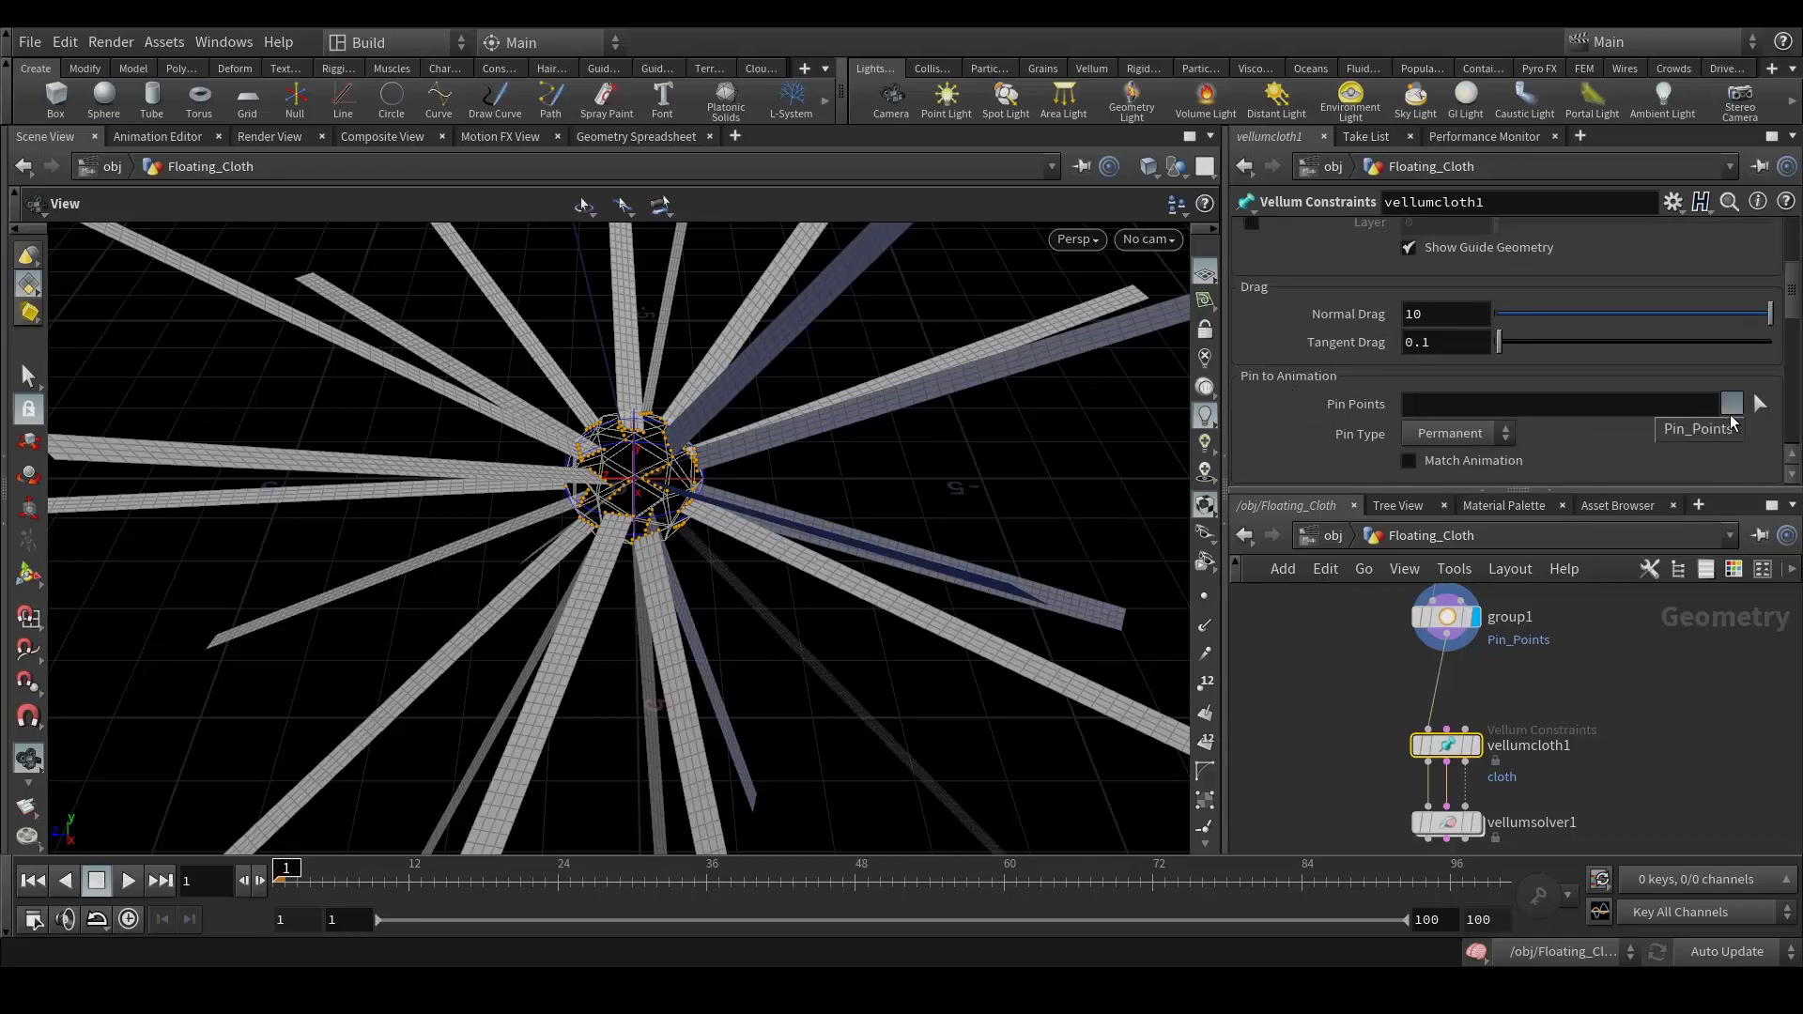
left_click(1691, 432)
Display vellumsolver1 and scrub the timeline to watch the pinned strips drape
middle_click_drag(1666, 727, 1634, 618)
left_click(1445, 713)
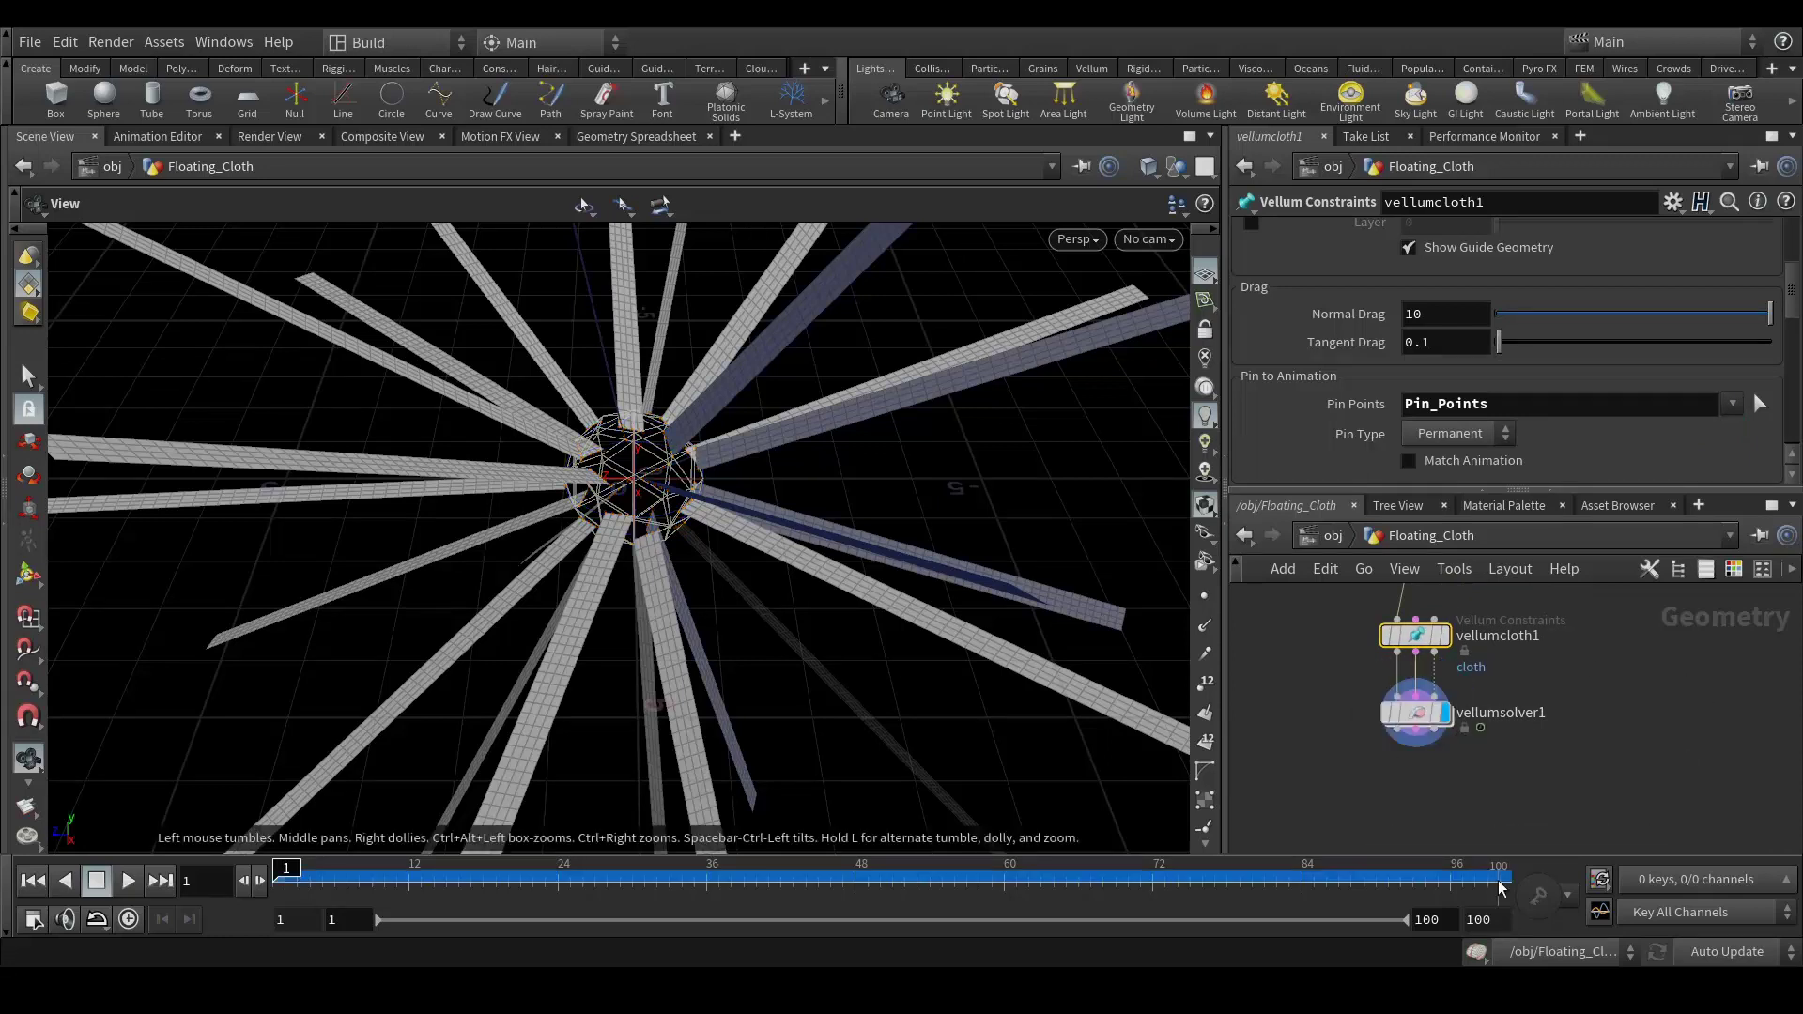
left_click_drag(1504, 879, 458, 872)
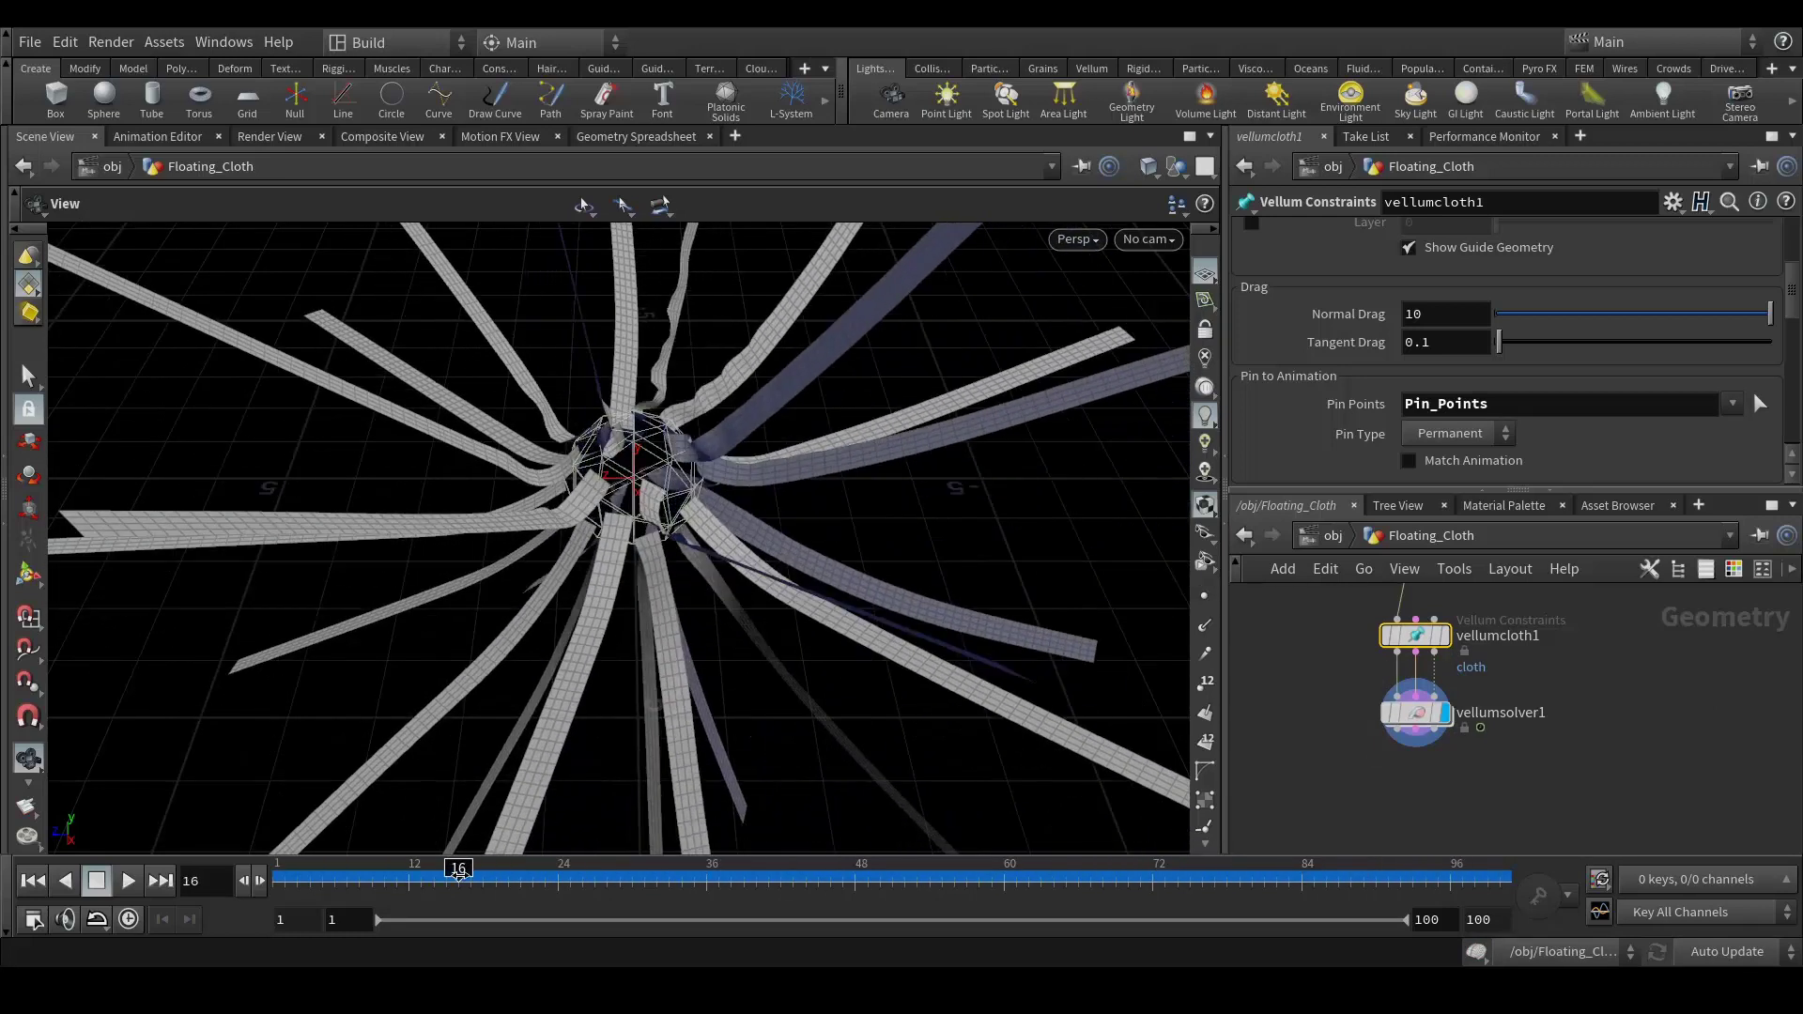
Zoom out and pan to show group1 and sphere1, nudging sphere1 slightly right
middle_click_drag(1624, 692, 1609, 815)
scroll(1551, 776, "down", 1)
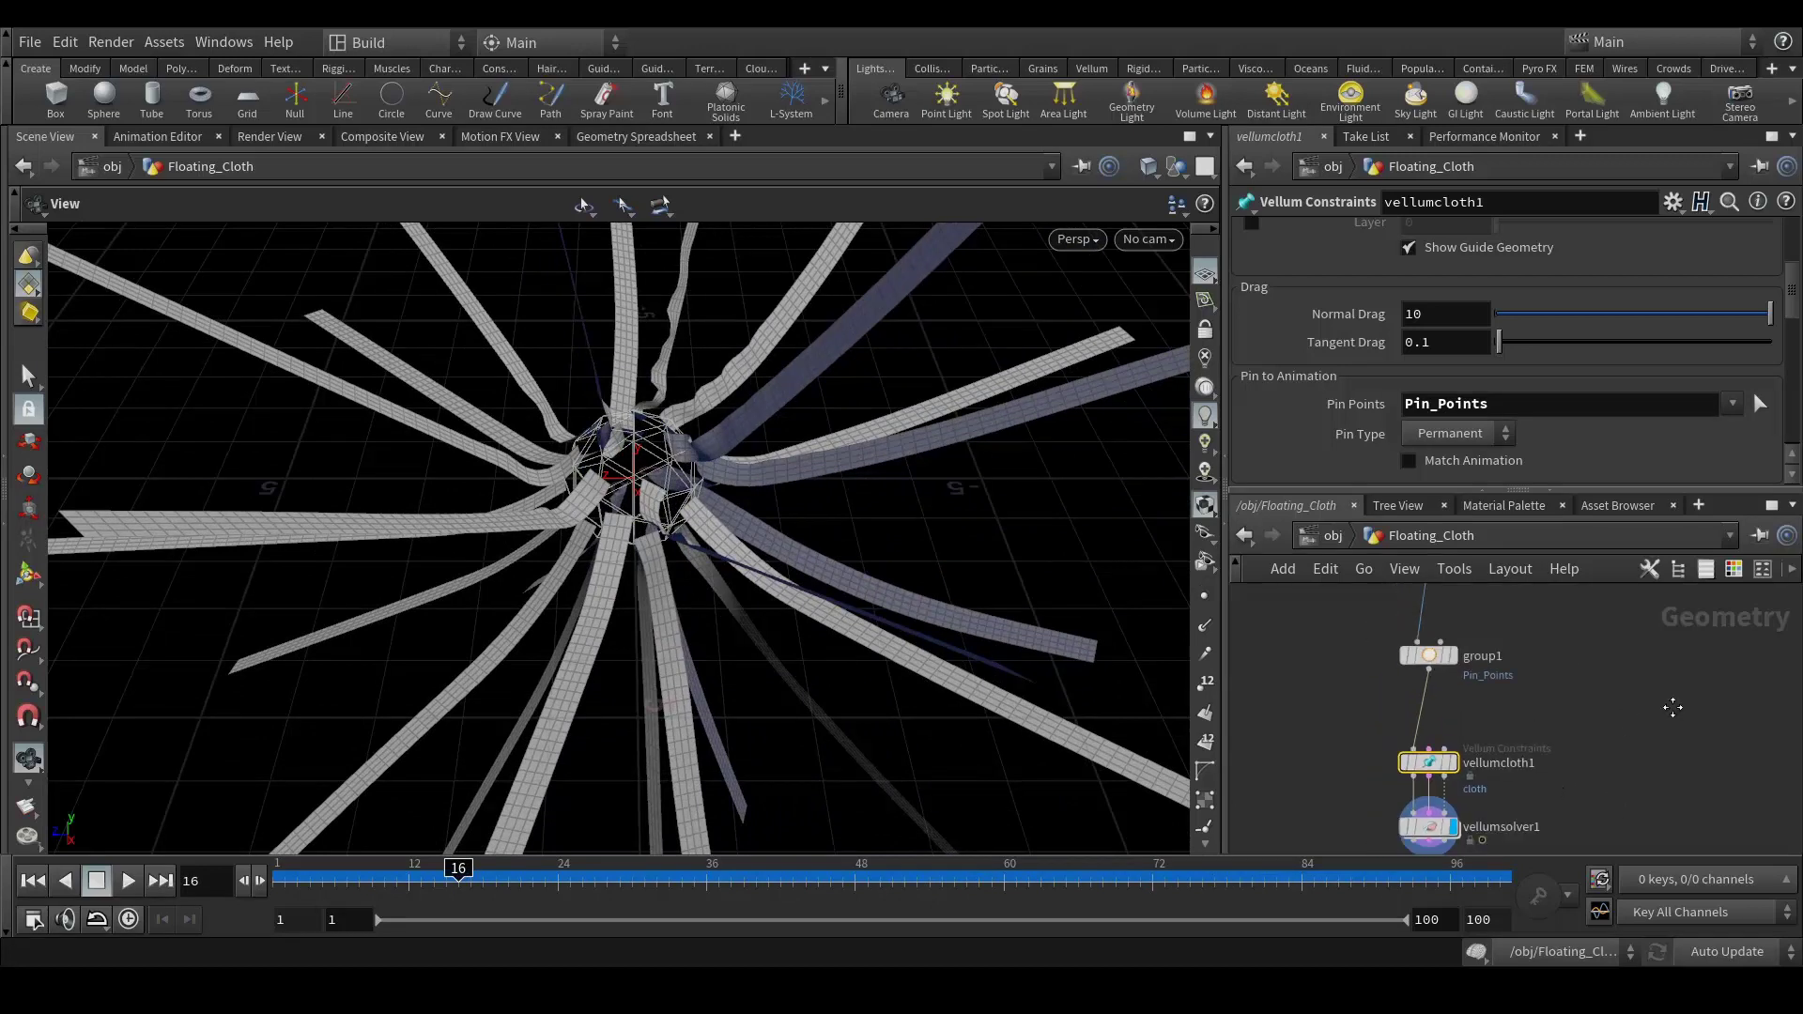
scroll(1569, 738, "down", 5)
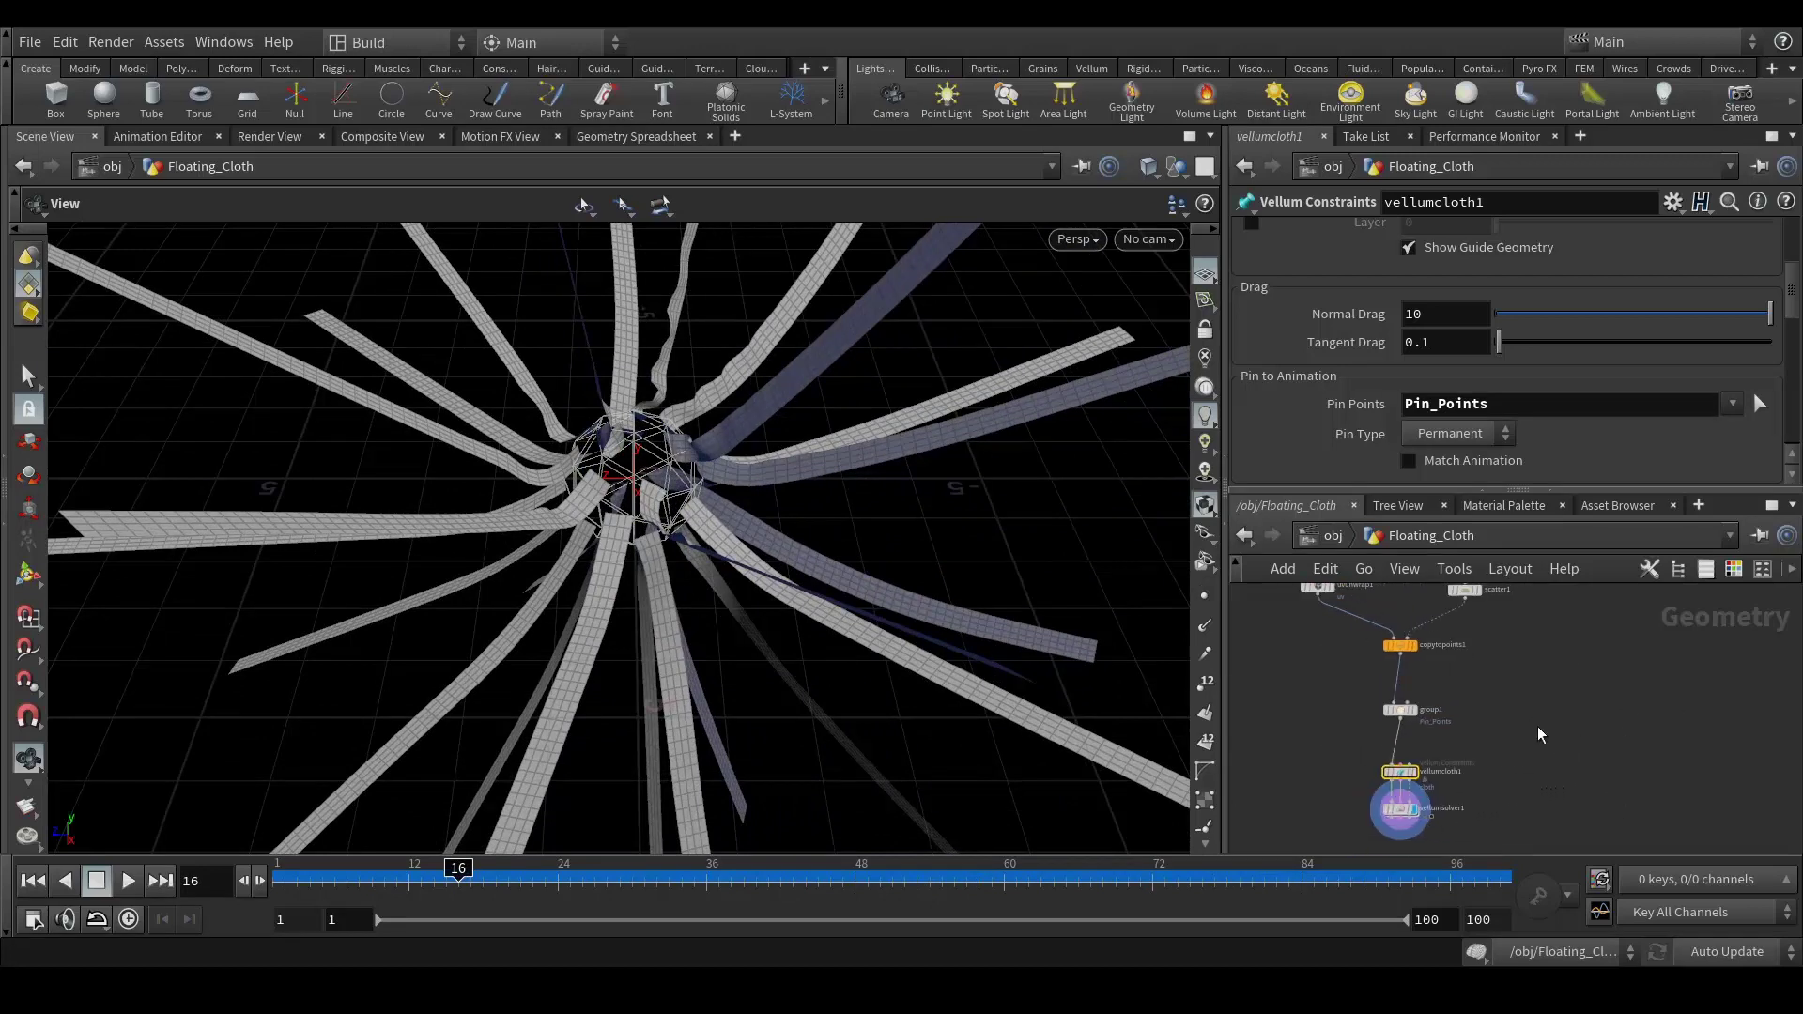
middle_click_drag(1537, 729, 1510, 828)
left_click_drag(1440, 616, 1523, 772)
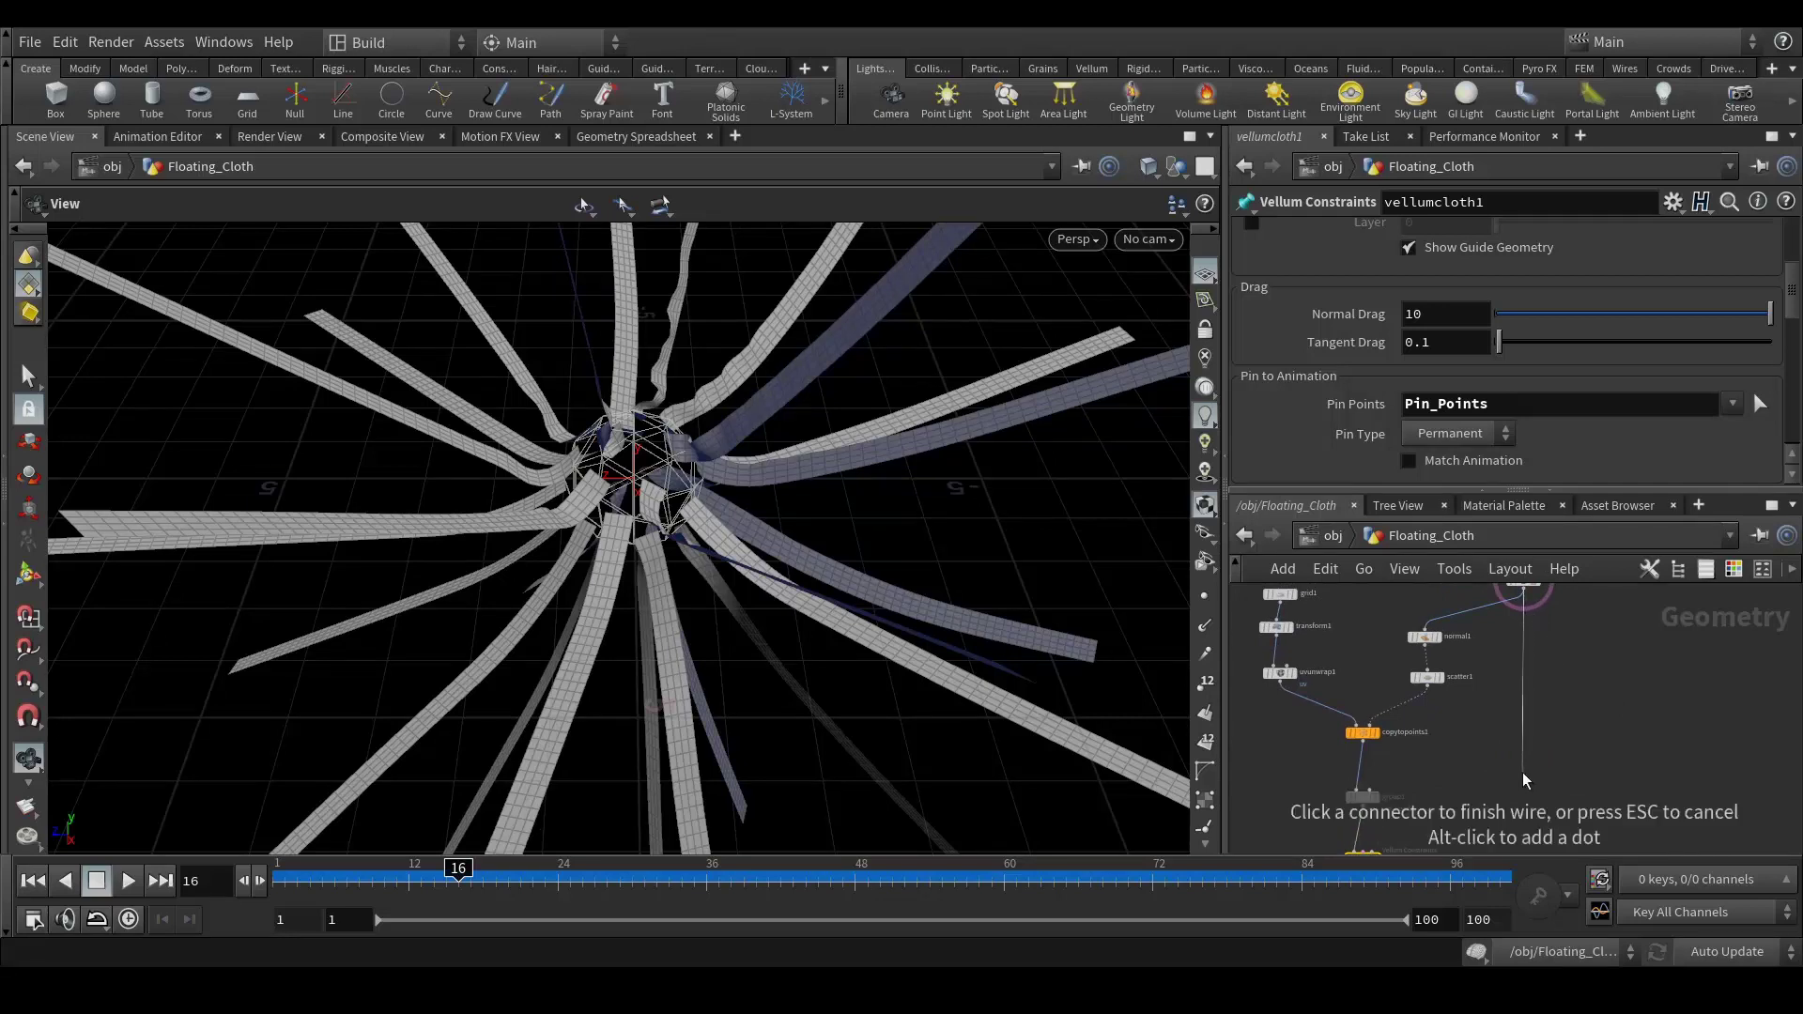
Wire sphere1 into vellumcloth1's Collision Geometry input and scrub the re-simulated cloth
middle_click_drag(1511, 749, 1570, 590)
scroll(1447, 693, "up", 5)
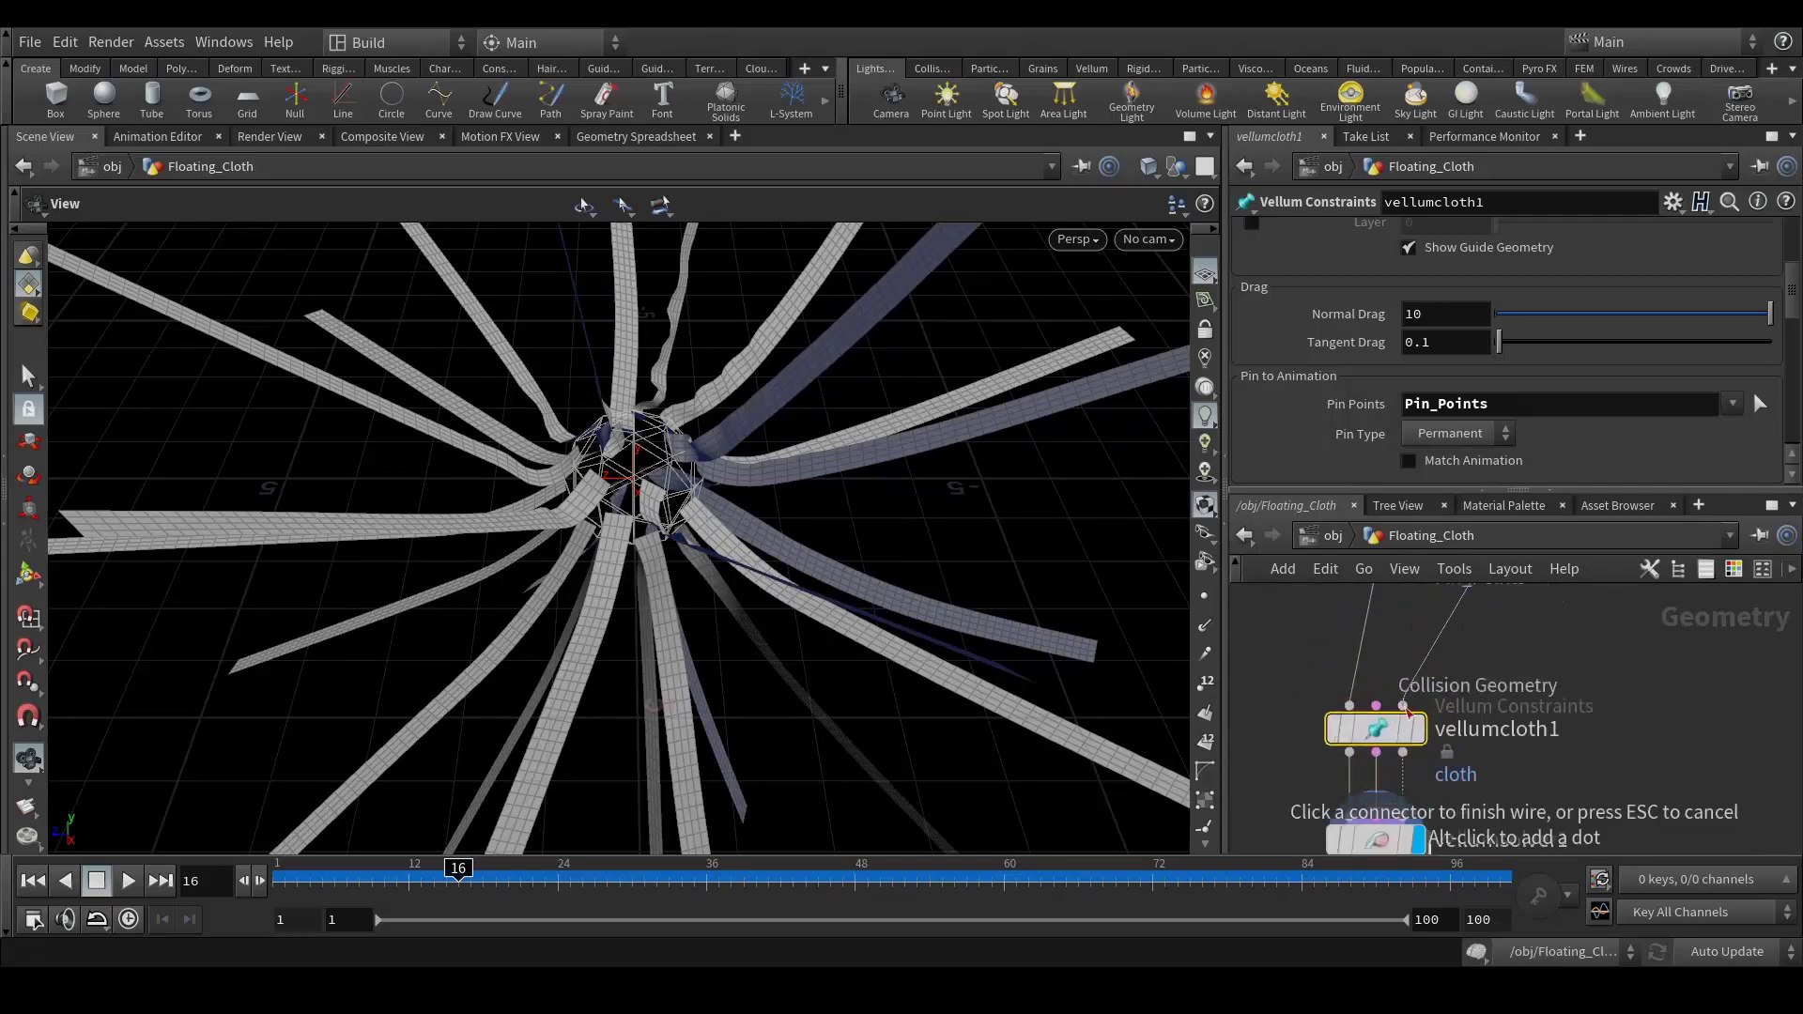
left_click(1402, 707)
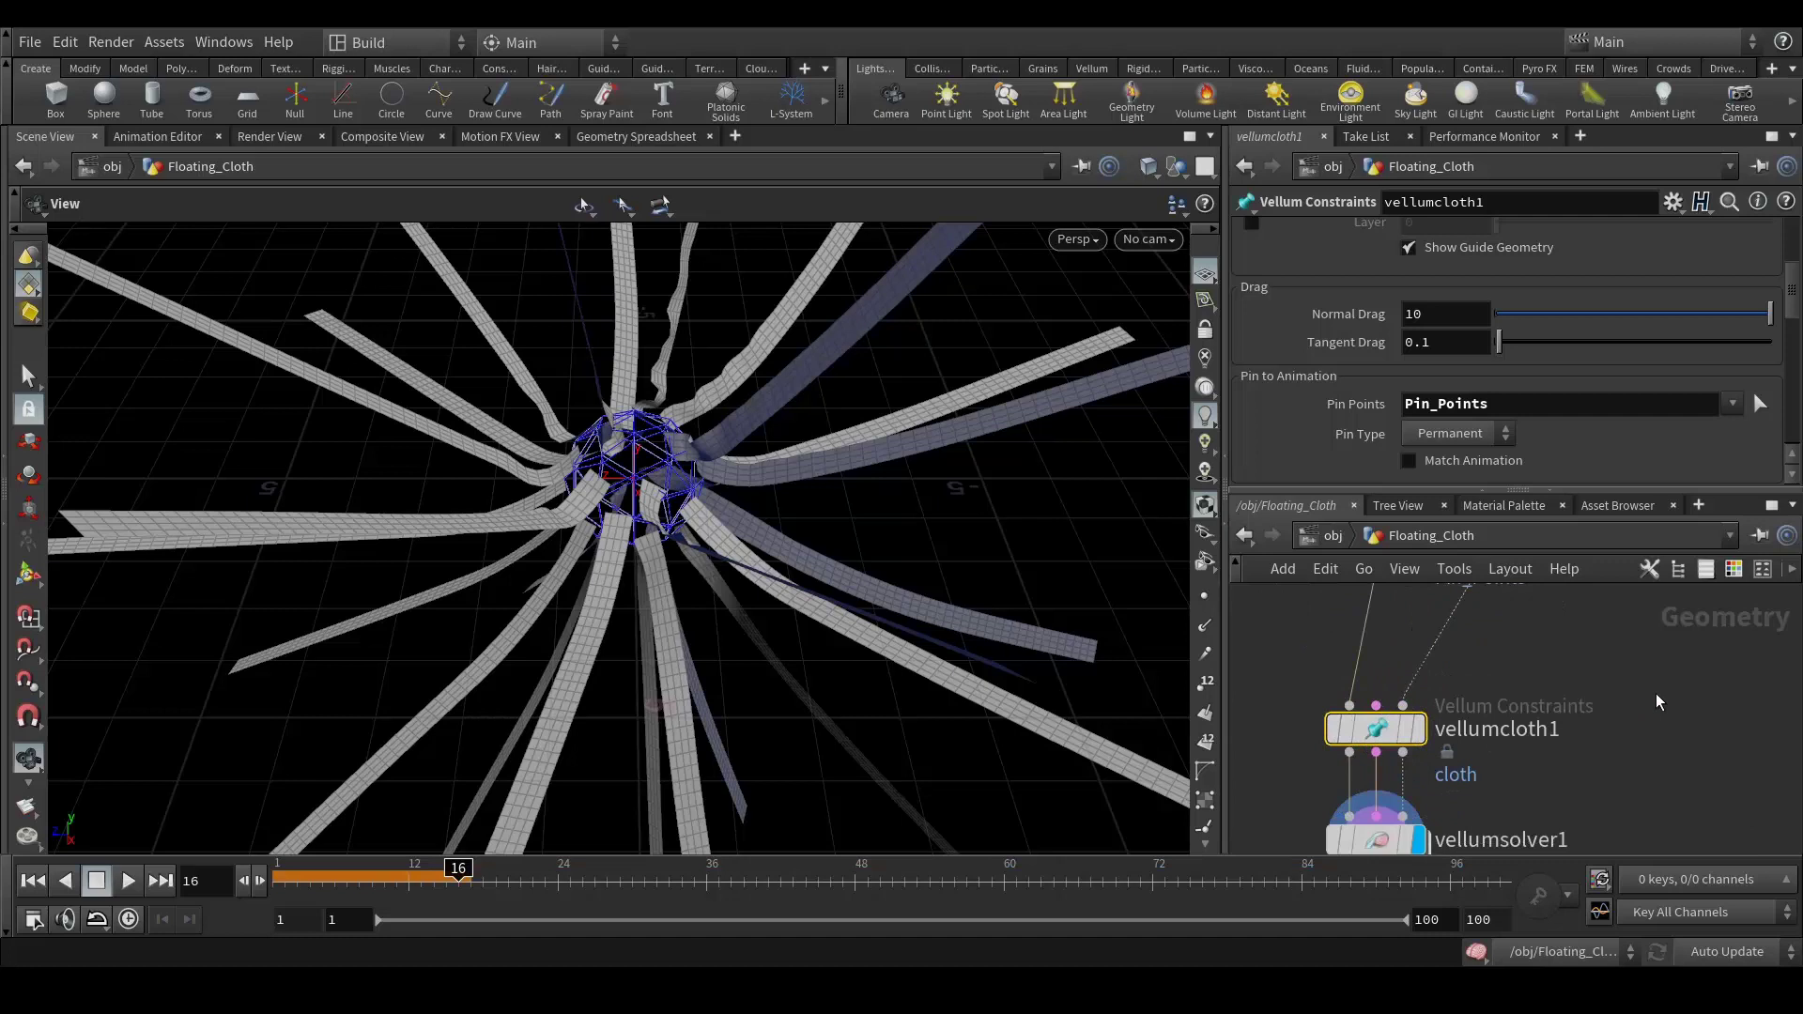
middle_click_drag(1577, 743, 1598, 696)
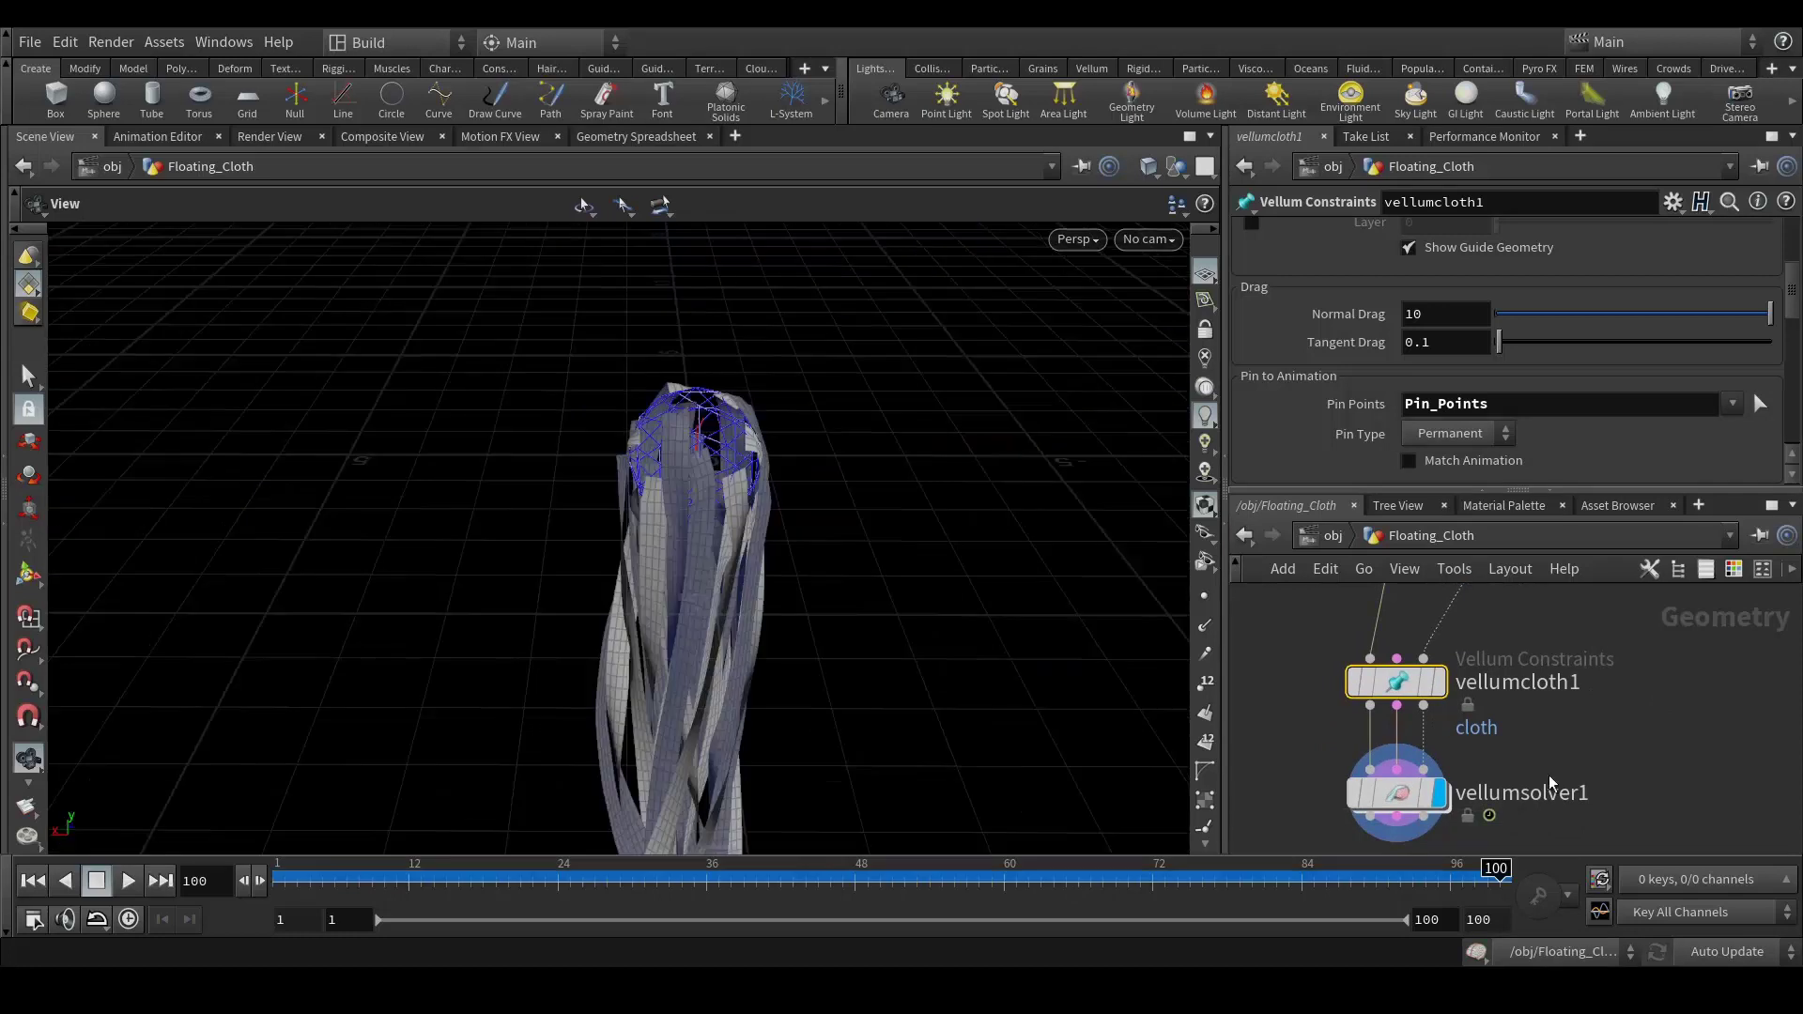
left_click_drag(1491, 867, 1131, 865)
Play the Shoe_MG_Cloth_Float_YTB01 preview render in the video player
key("alt+Tab")
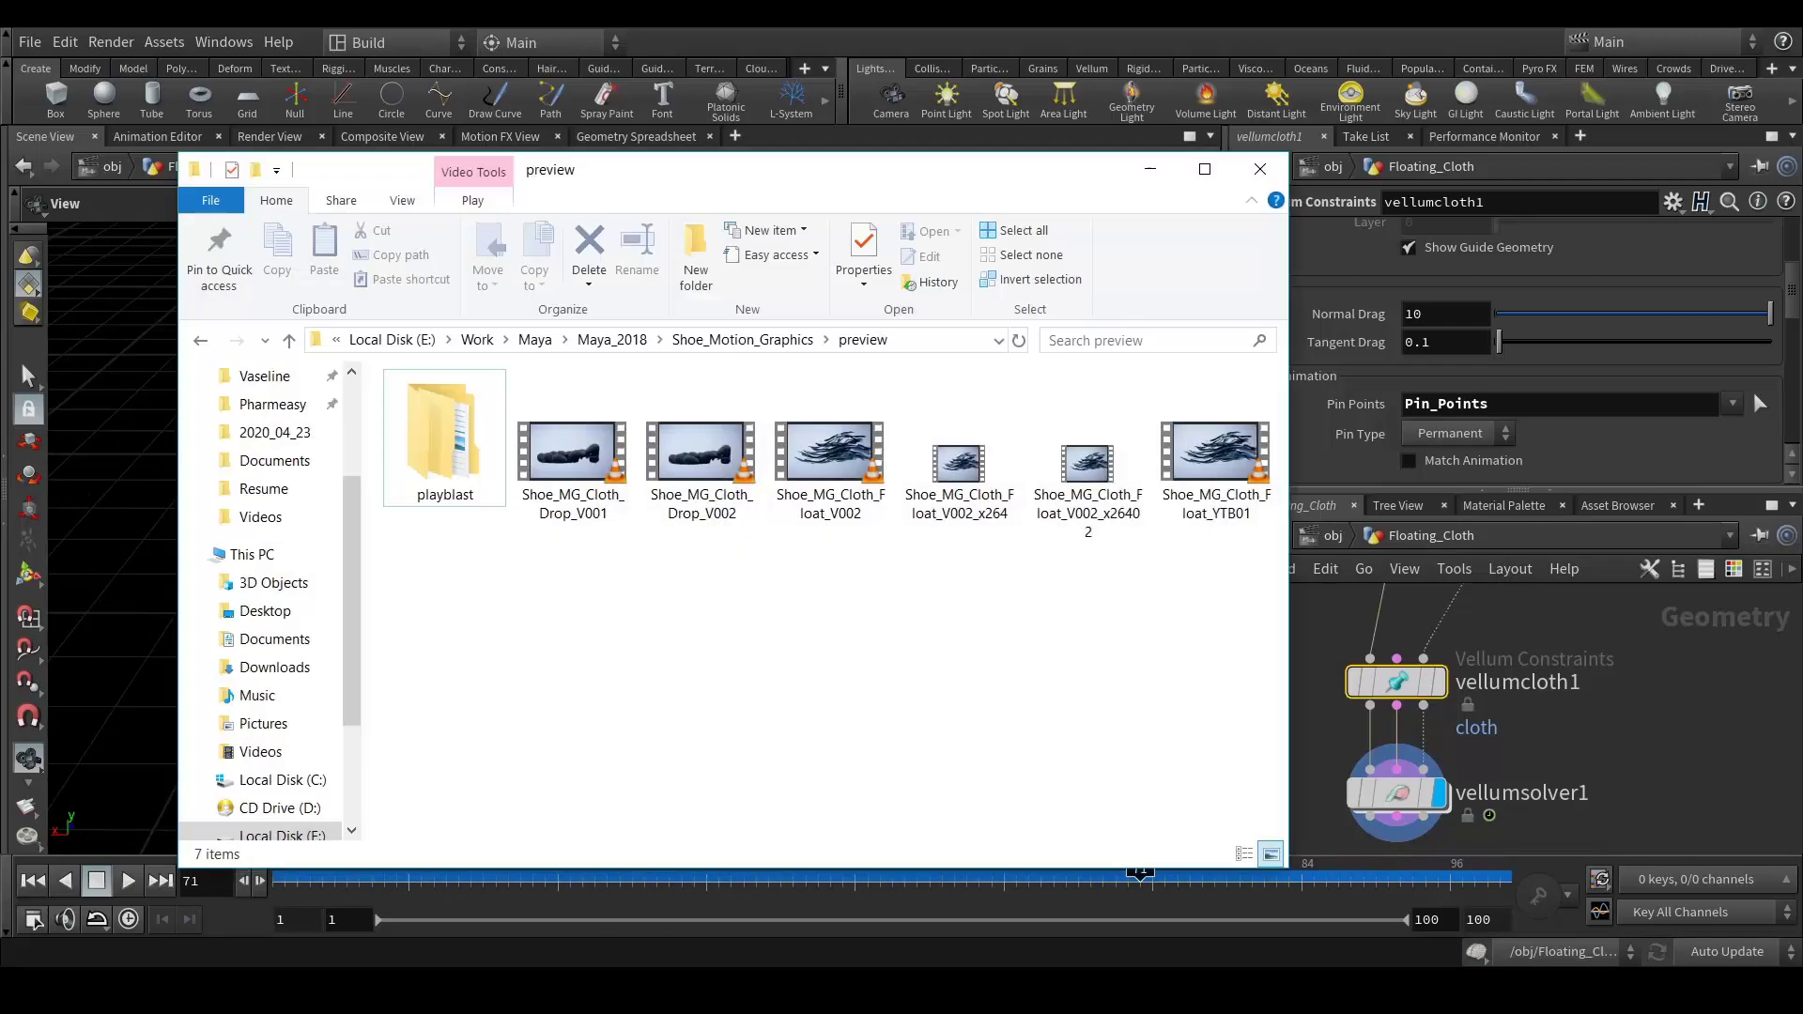
left_click(1197, 453)
double_click(1197, 453)
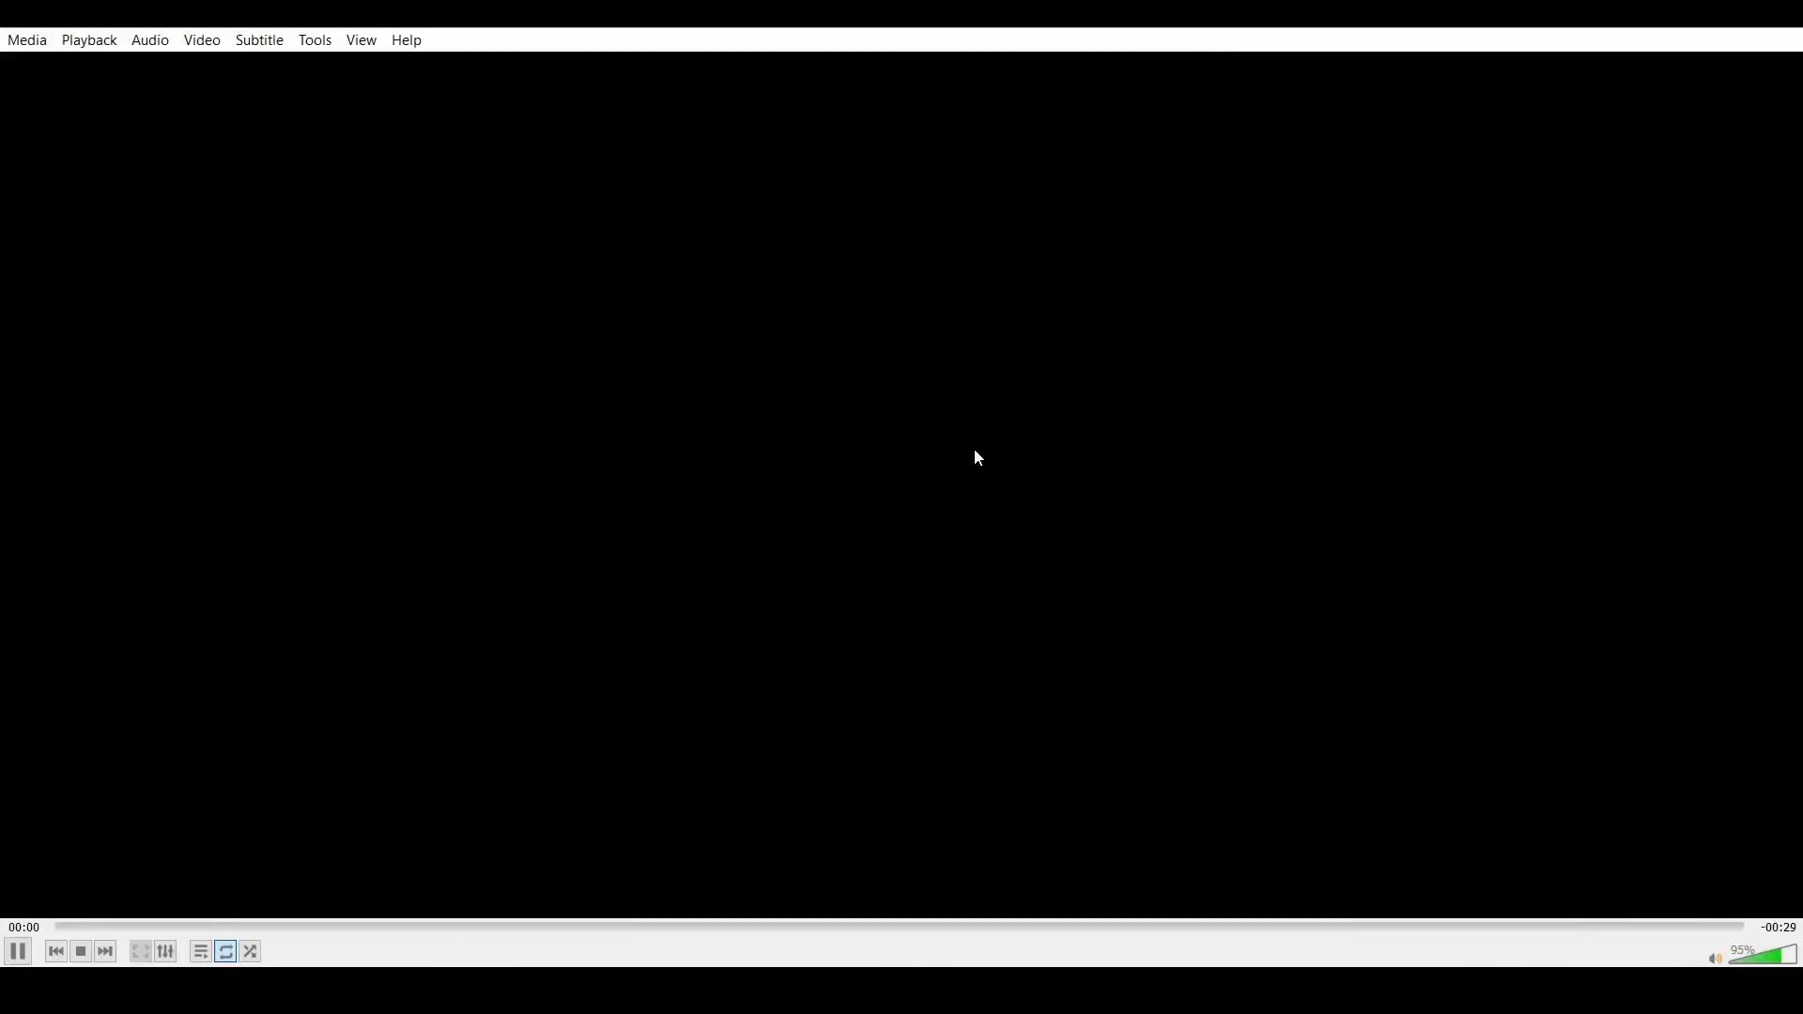
scroll(960, 462, "down", 8)
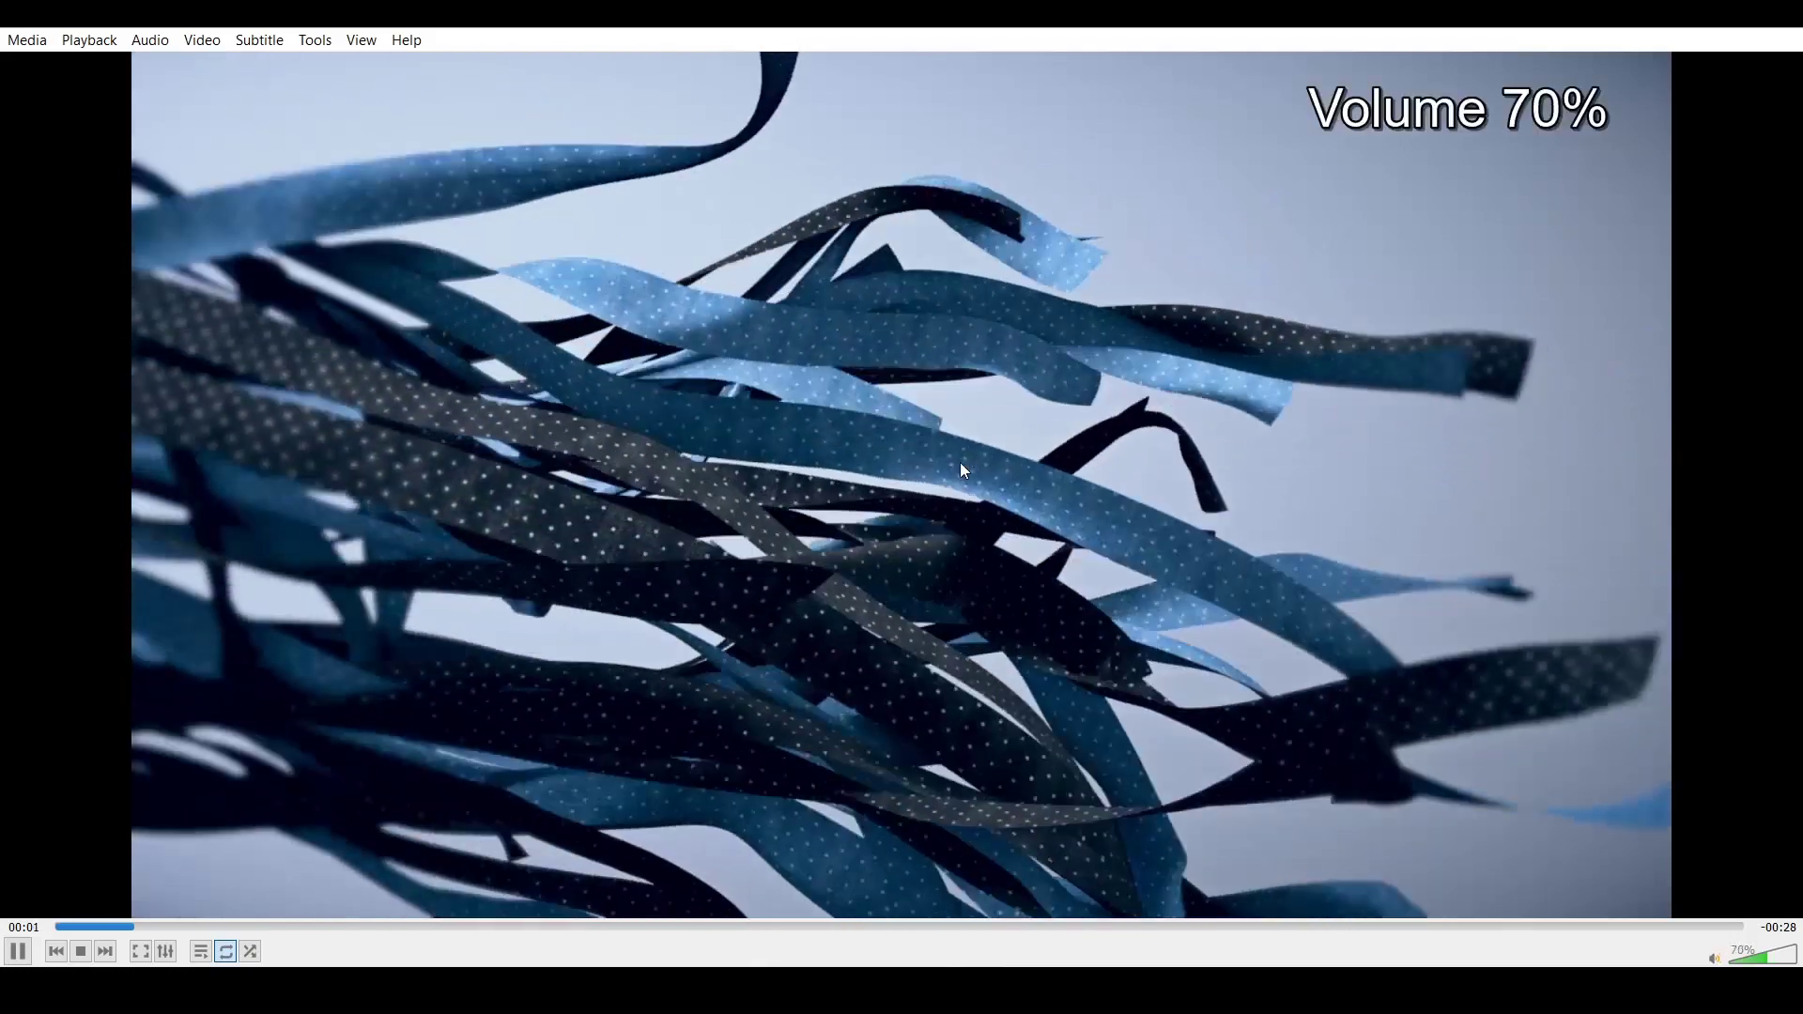
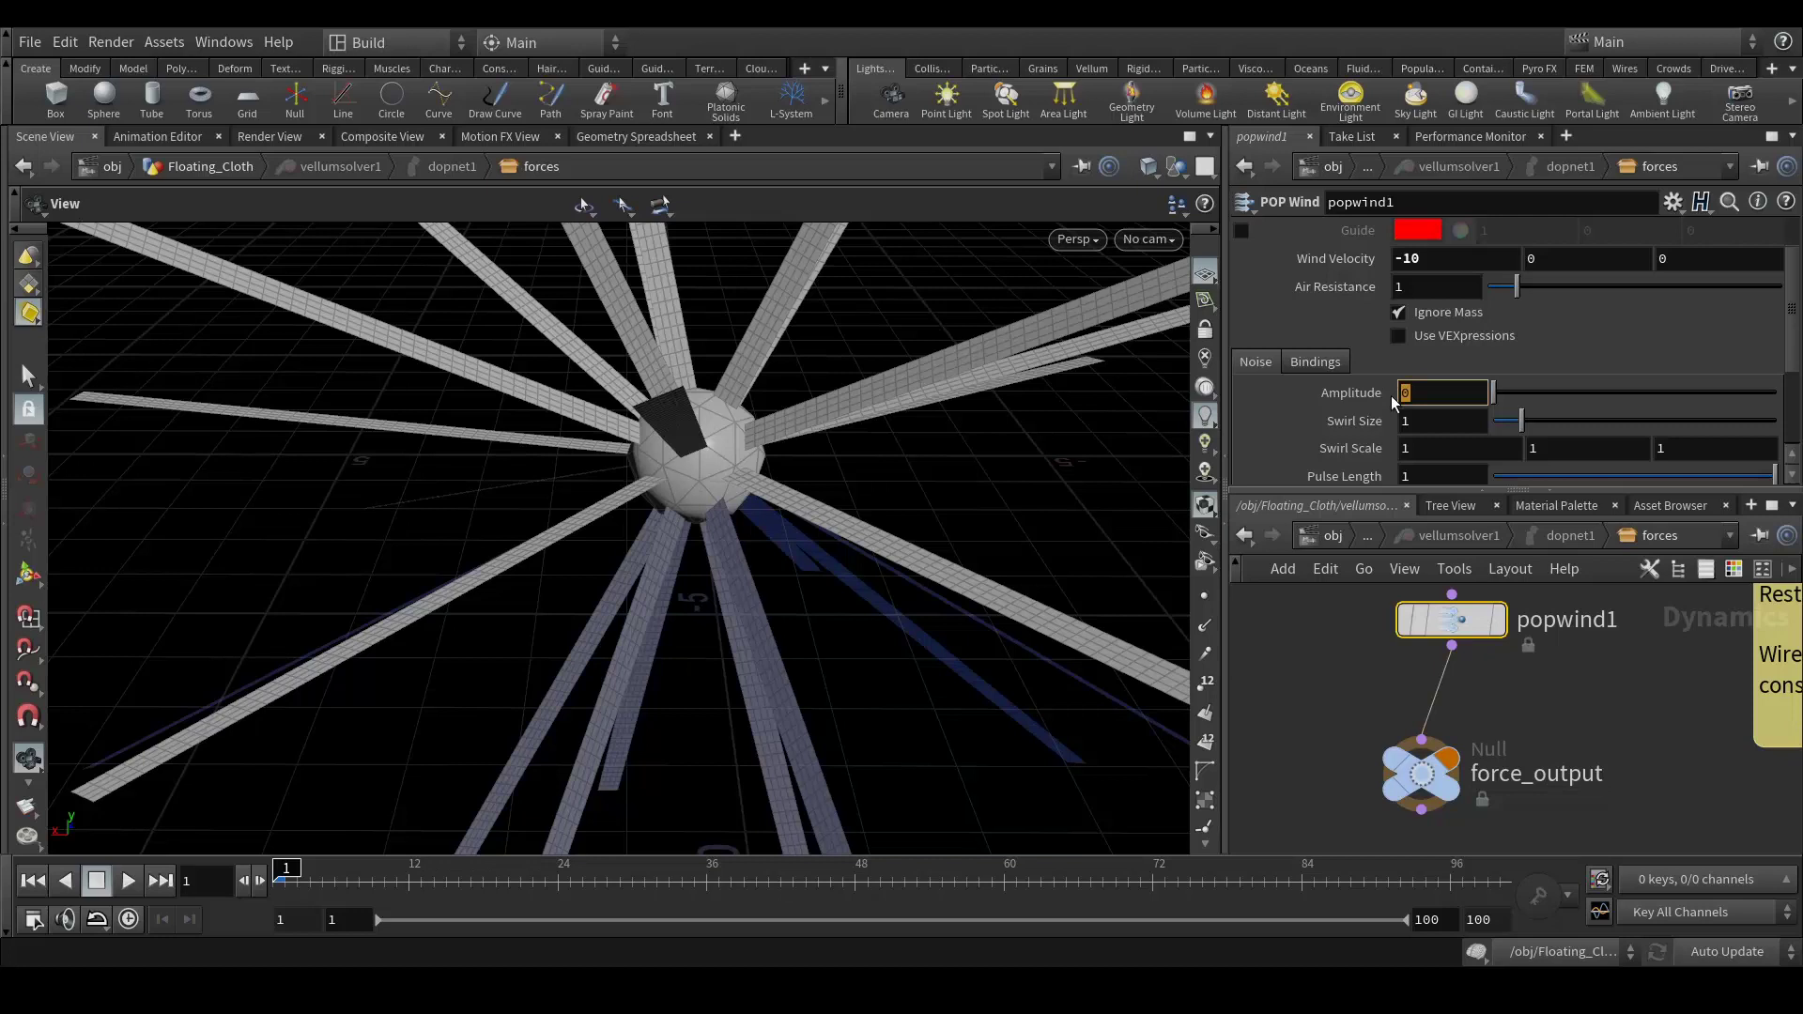
Commit popwind1 noise Amplitude 5 and Swirl Size 7
key("Tab")
type("7")
key("Return")
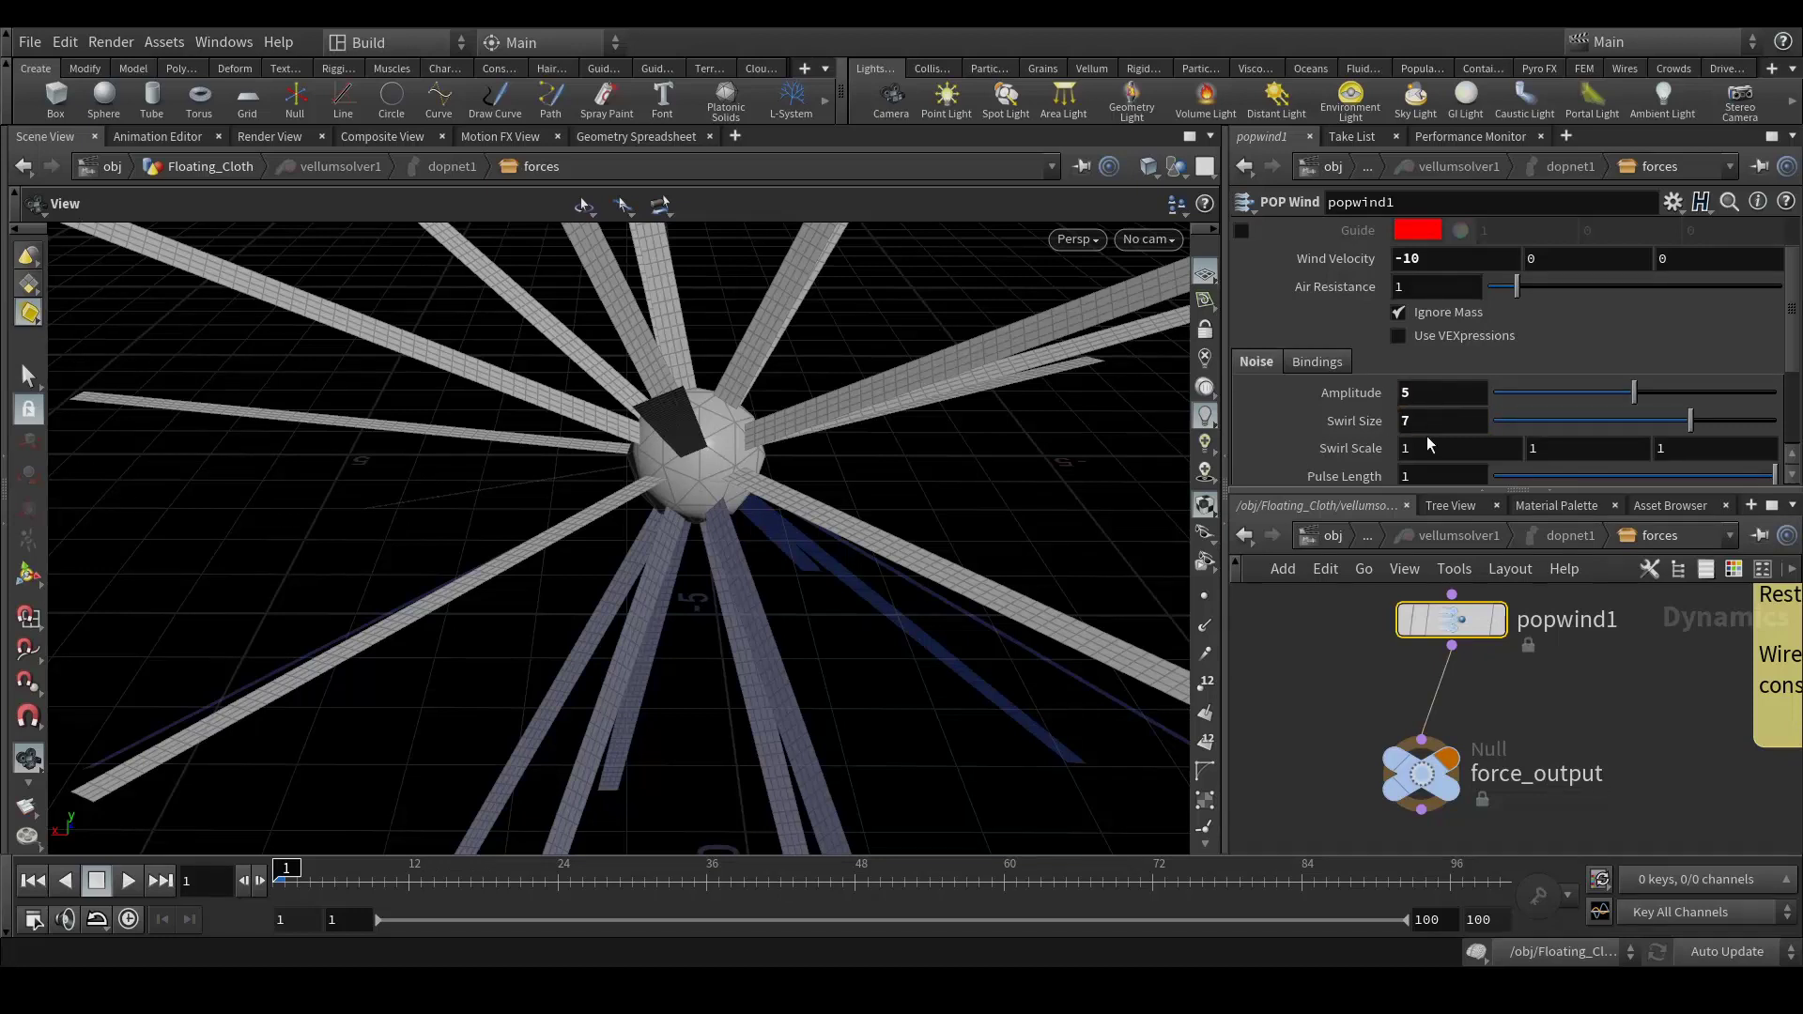
Show the wind guides, tweak amplitude and swirl size, then restore amplitude to 5
left_click(1242, 231)
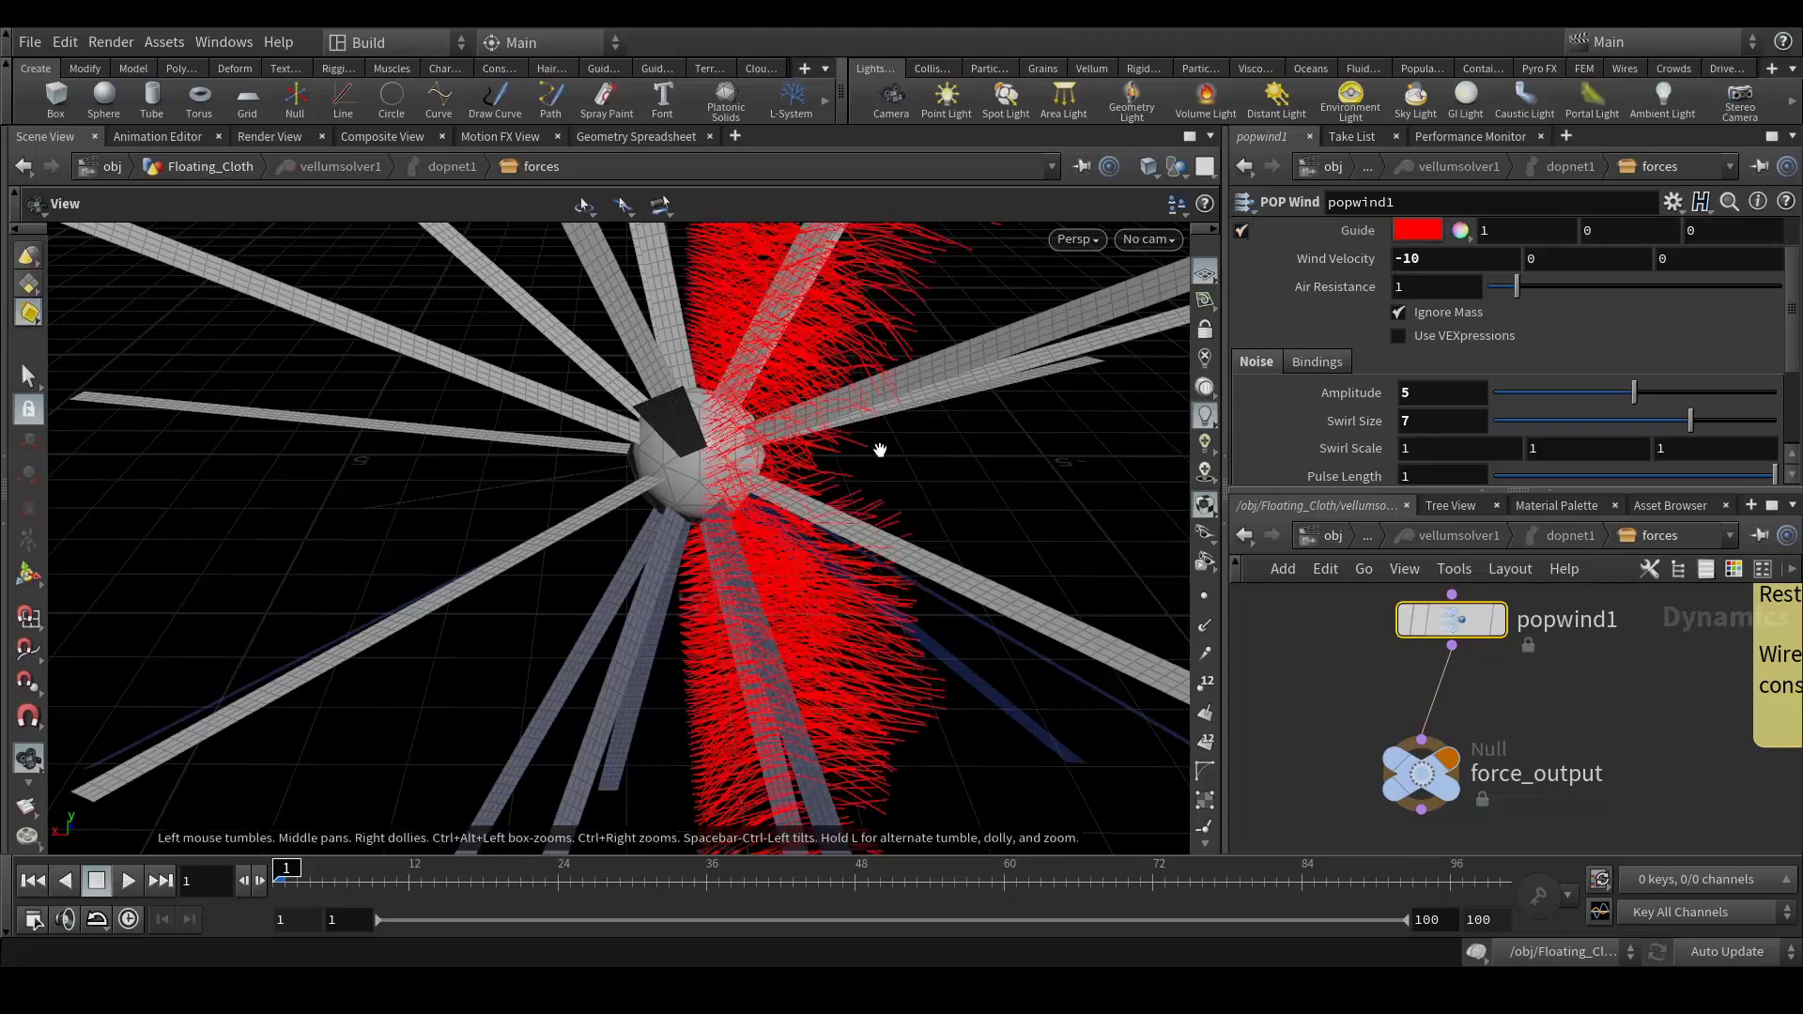
left_click_drag(1622, 400, 1556, 426)
left_click_drag(1442, 422, 1380, 405)
type("5")
key("Return")
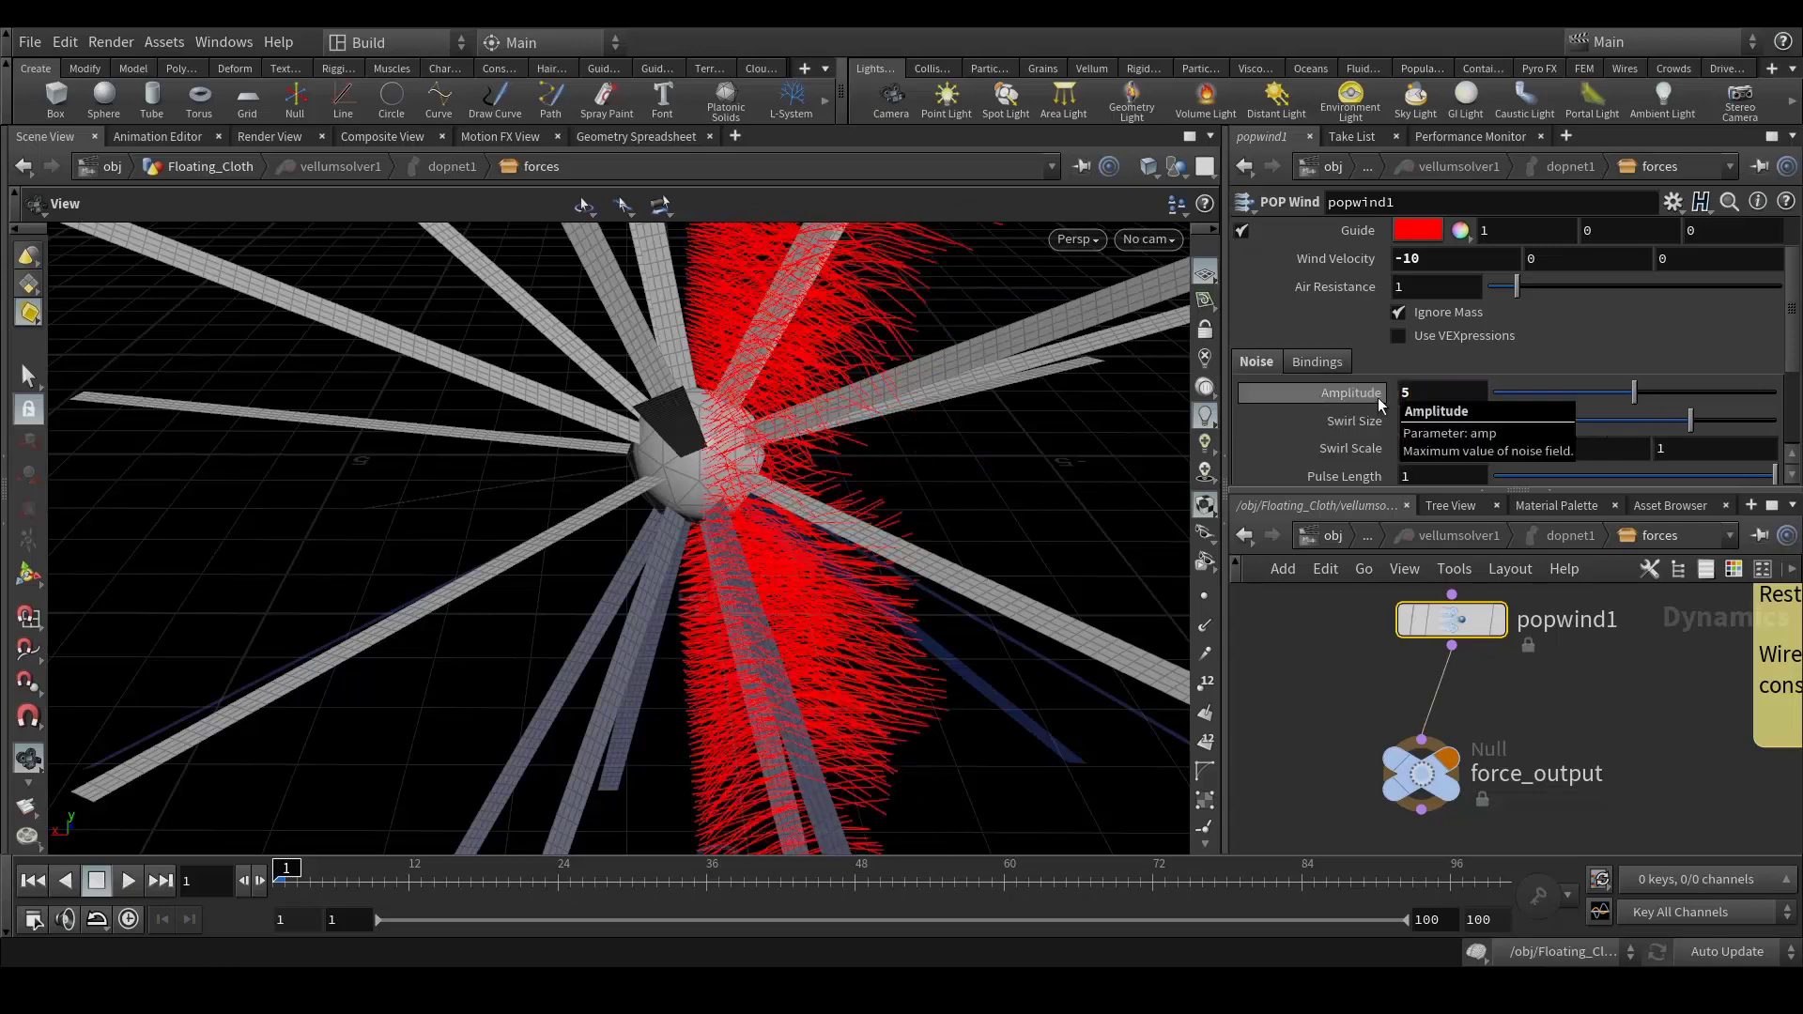
Hide the wind guides and save the scene as Cloth_Float_TUT_V001.hip
left_click(1243, 231)
left_click(1243, 231)
left_click(1243, 231)
key("ctrl+s")
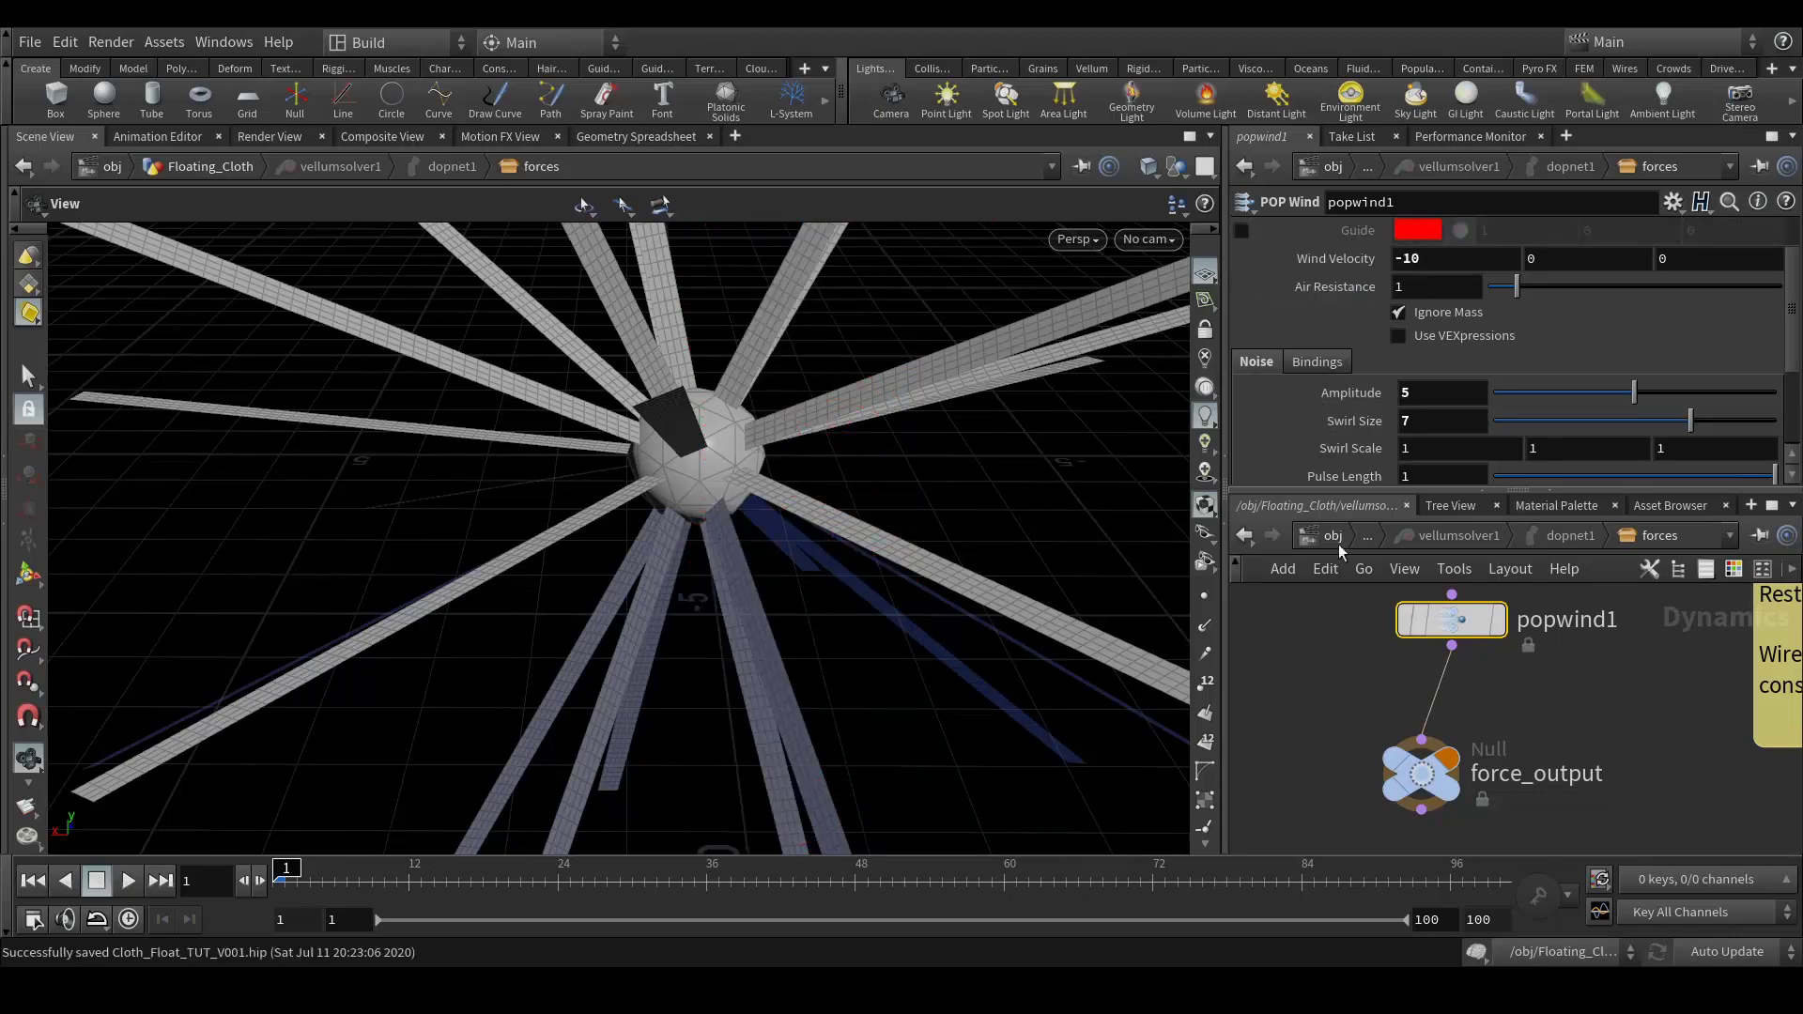
Set the wind noise Roughness to 0.6
scroll(1362, 432, "down", 3)
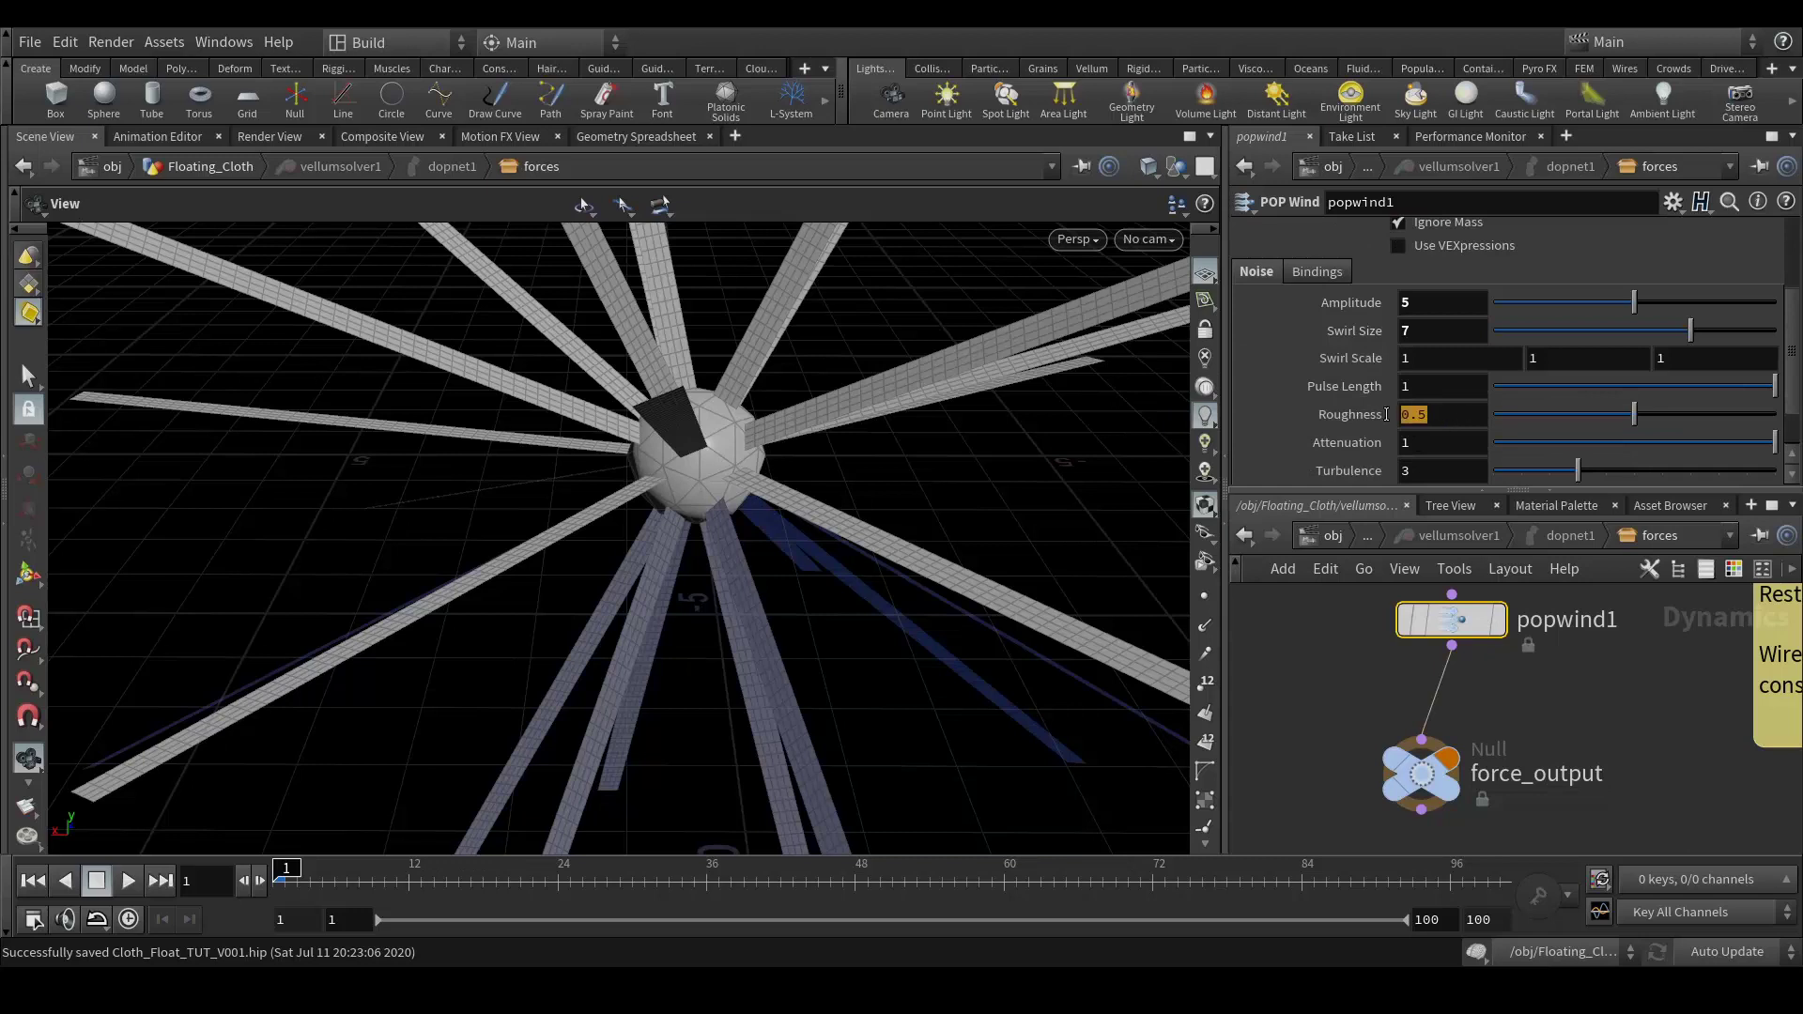
type("0.6")
key("Return")
Return to the Floating_Cloth level, dolly out, and scrub the cloth simulation to frame 112
left_click(1462, 561)
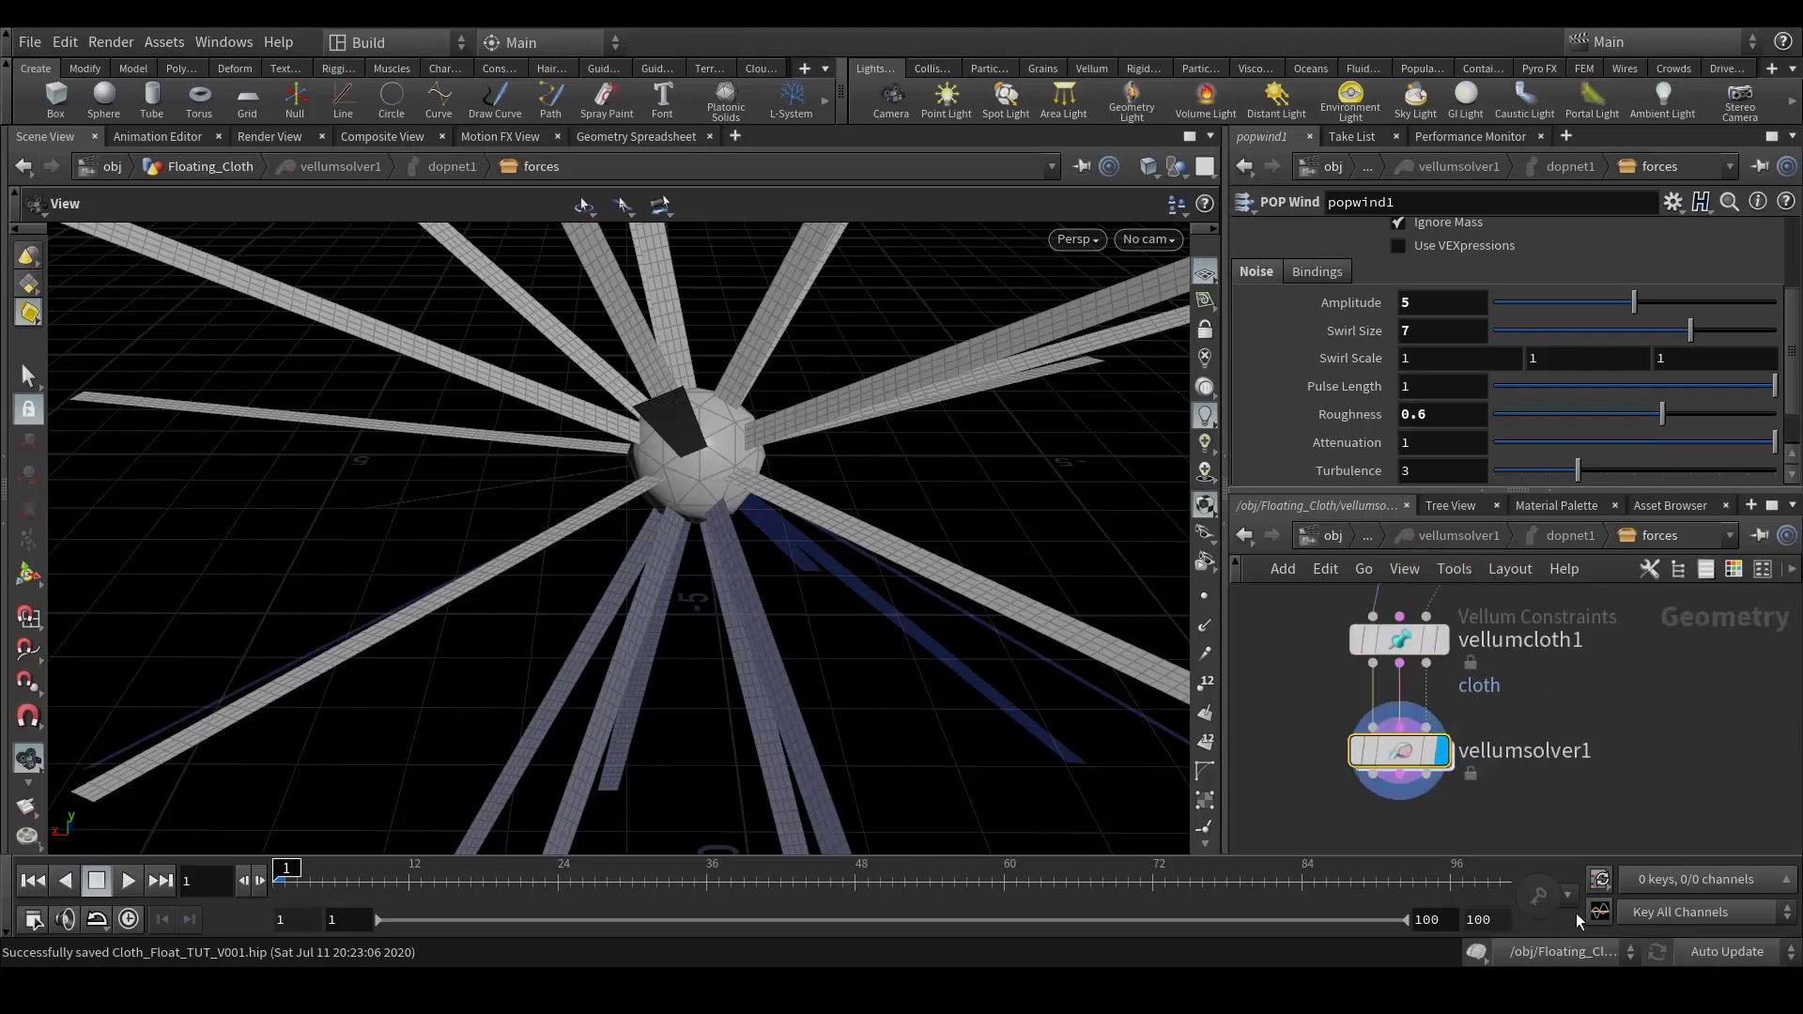
scroll(1648, 695, "down", 5)
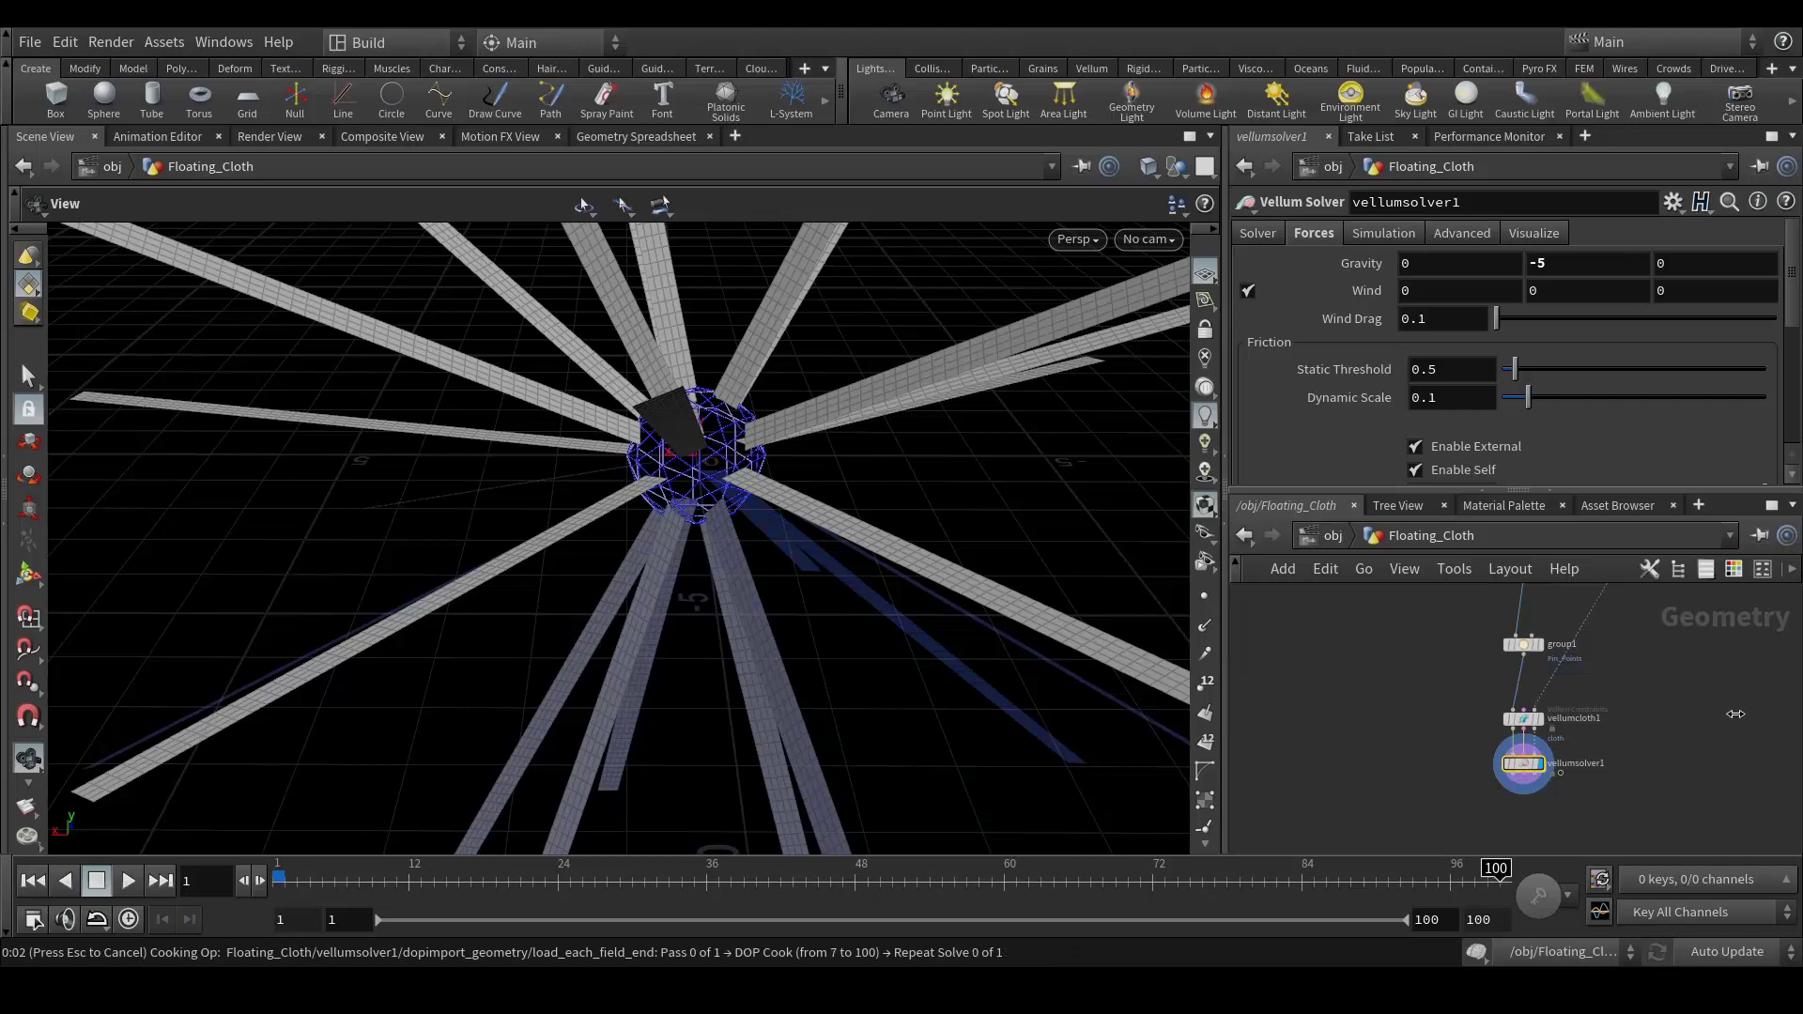
right_click_drag(248, 548, 144, 551)
left_click_drag(1368, 877, 780, 878)
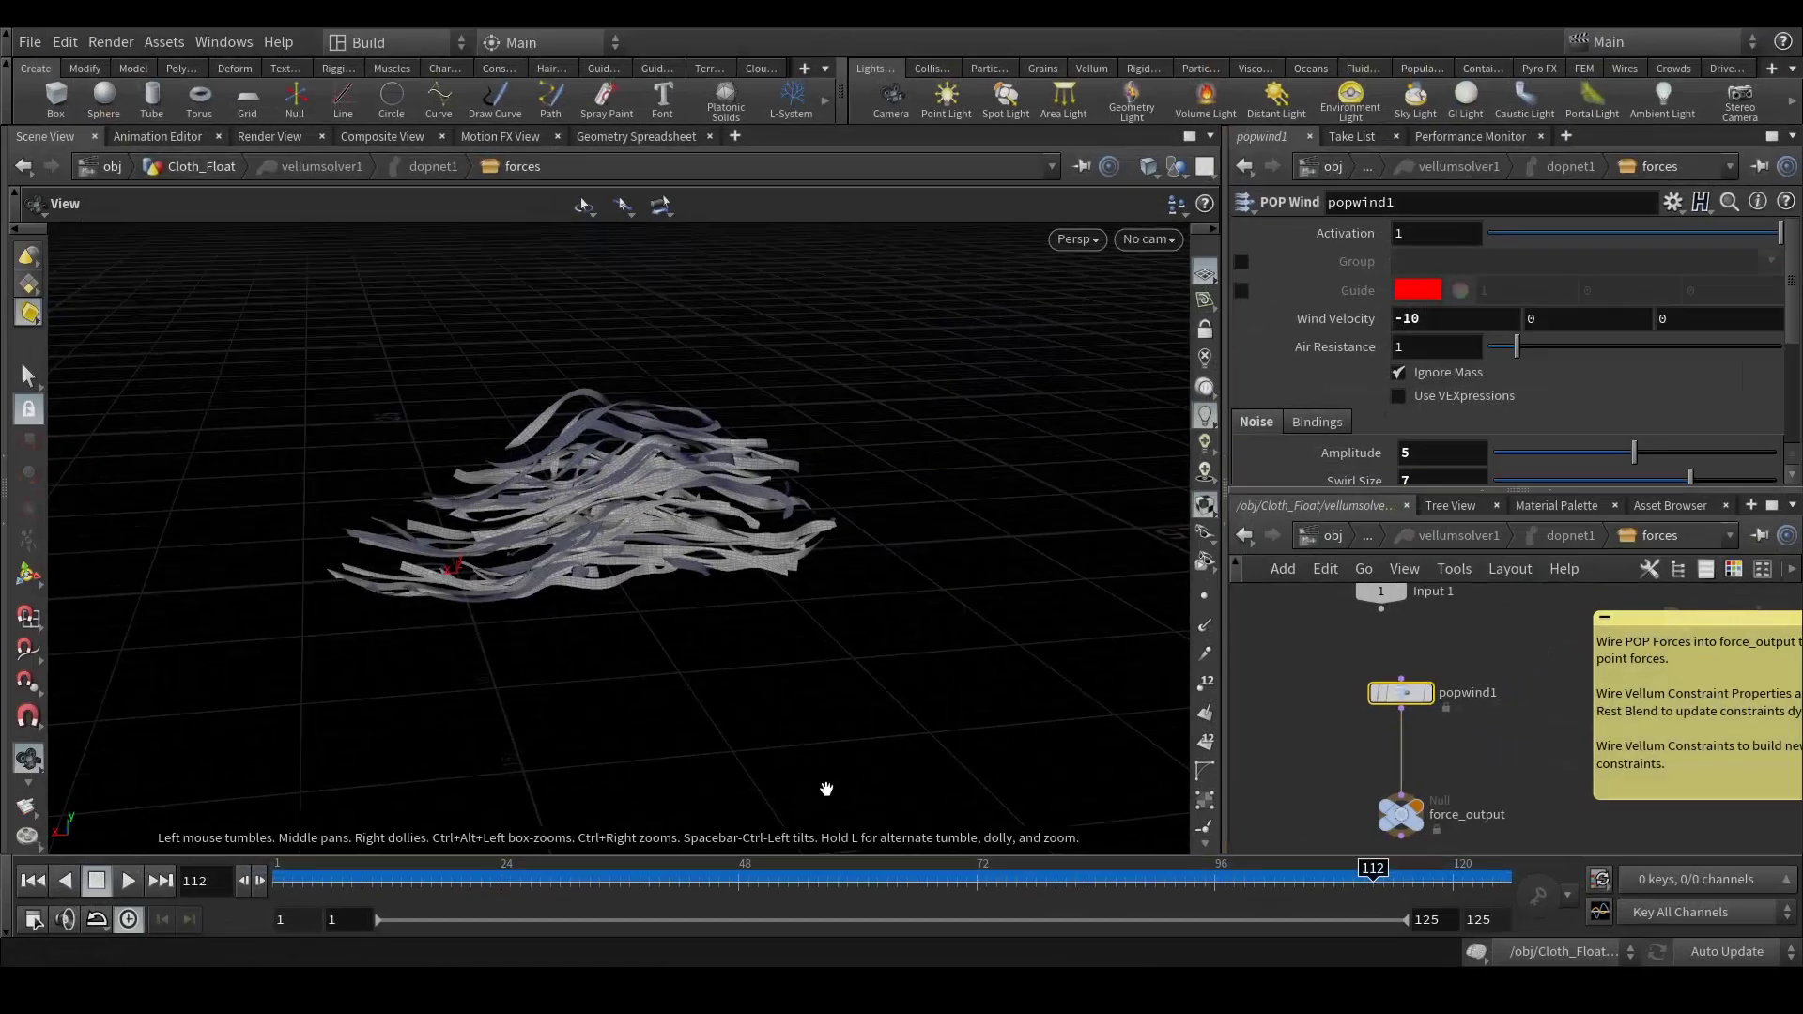
Go up to the Cloth_Float network and set the display flag on transform1 to show the shoe
left_click_drag(431, 873, 956, 870)
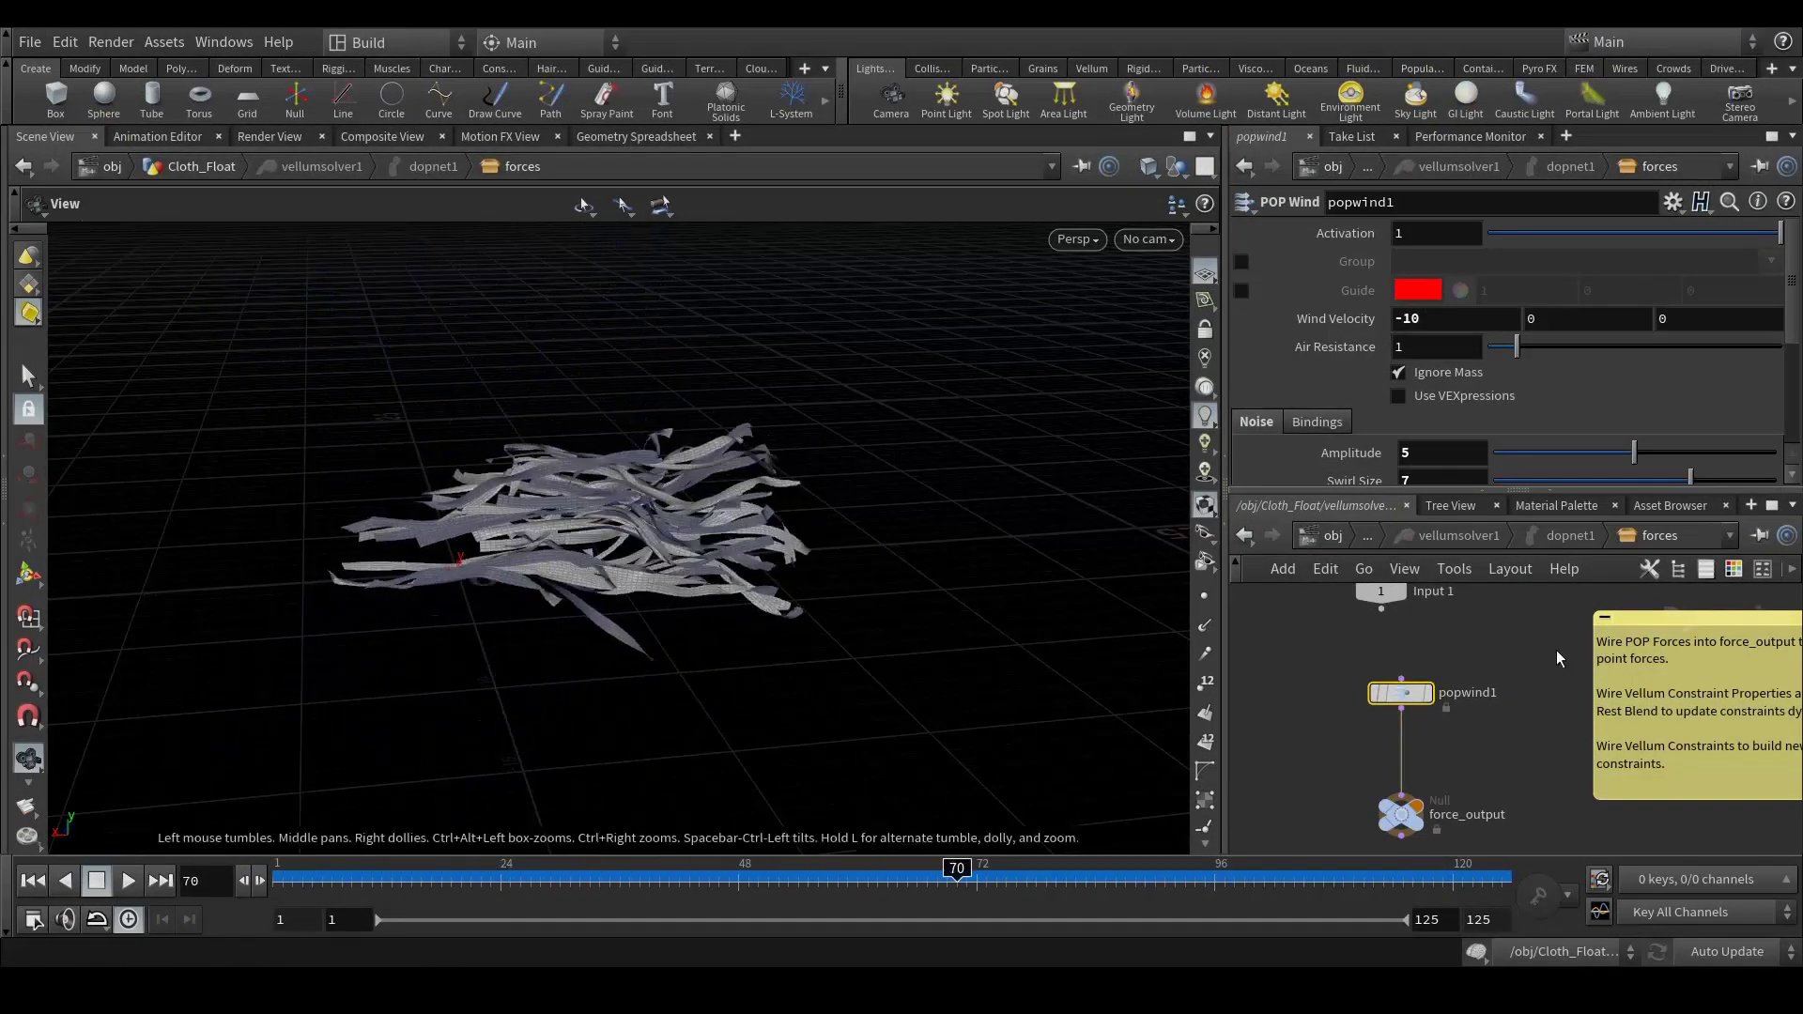
left_click(1362, 536)
left_click(1427, 552)
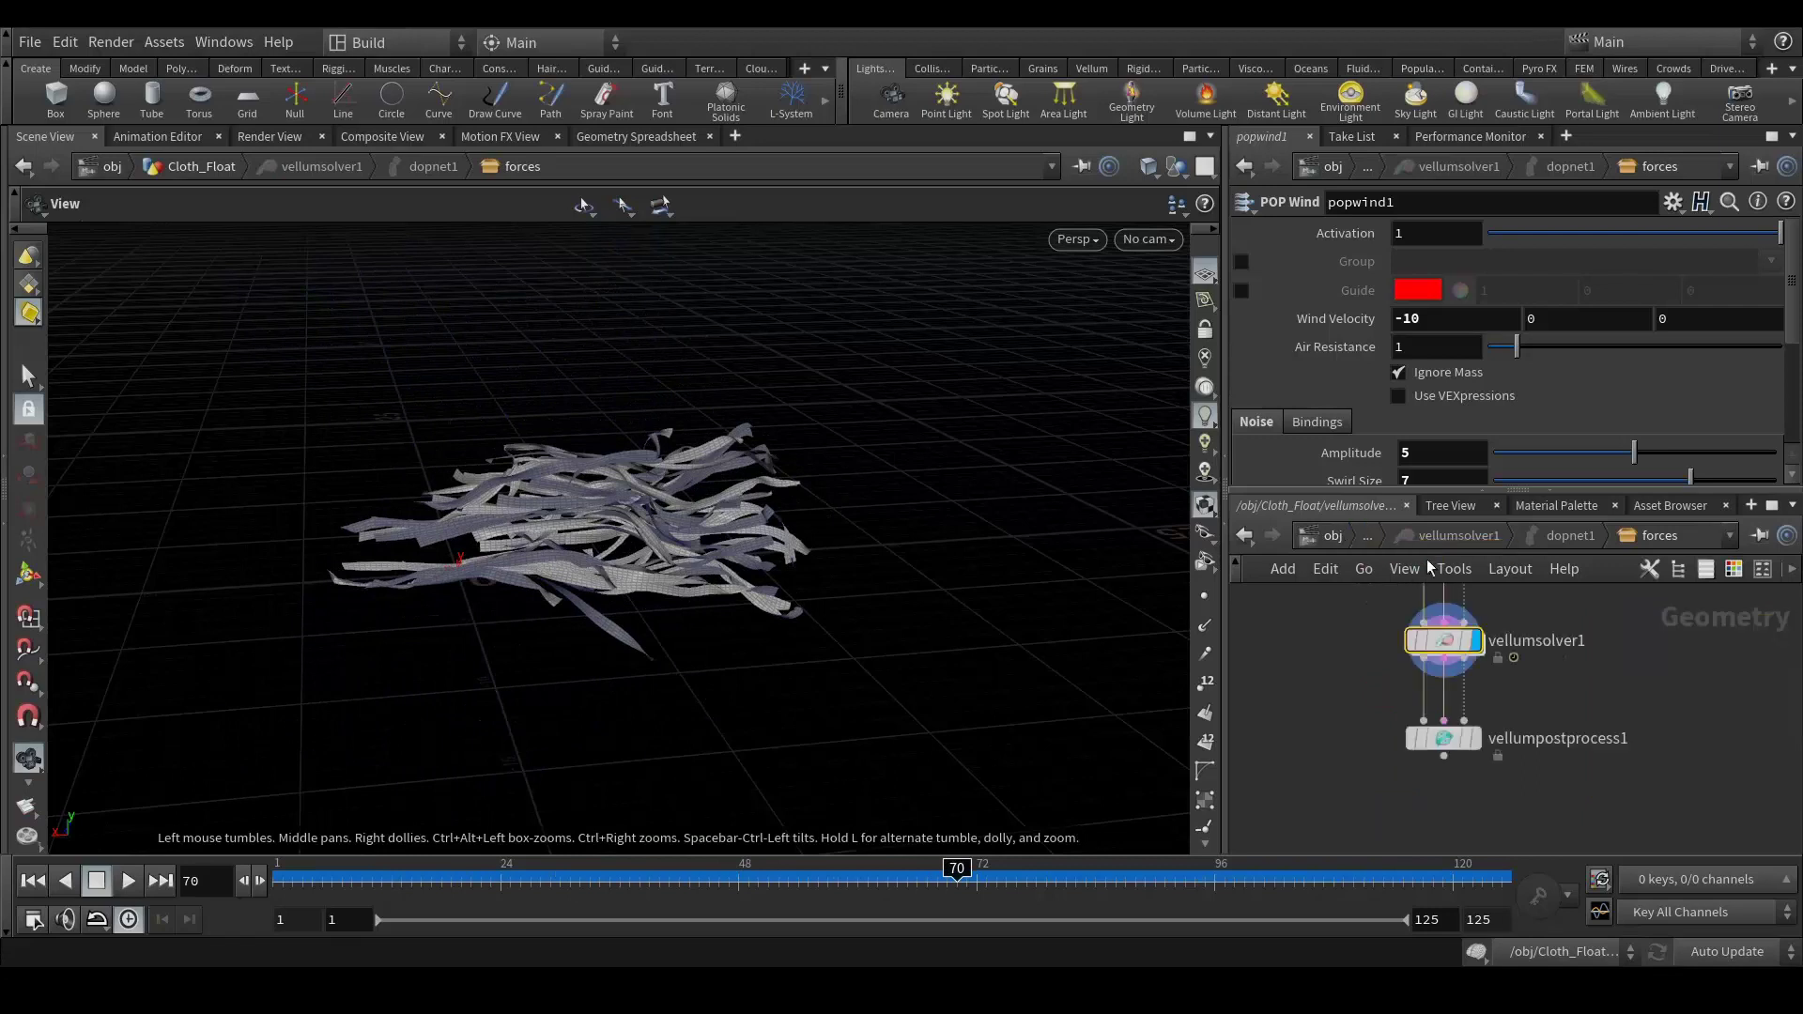
middle_click_drag(1666, 643, 1661, 803)
scroll(1572, 785, "down", 5)
middle_click_drag(1632, 667, 1629, 766)
scroll(1634, 678, "up", 4)
middle_click_drag(1632, 671, 1616, 748)
middle_click_drag(1535, 684, 1512, 712)
mouse_move(1503, 737)
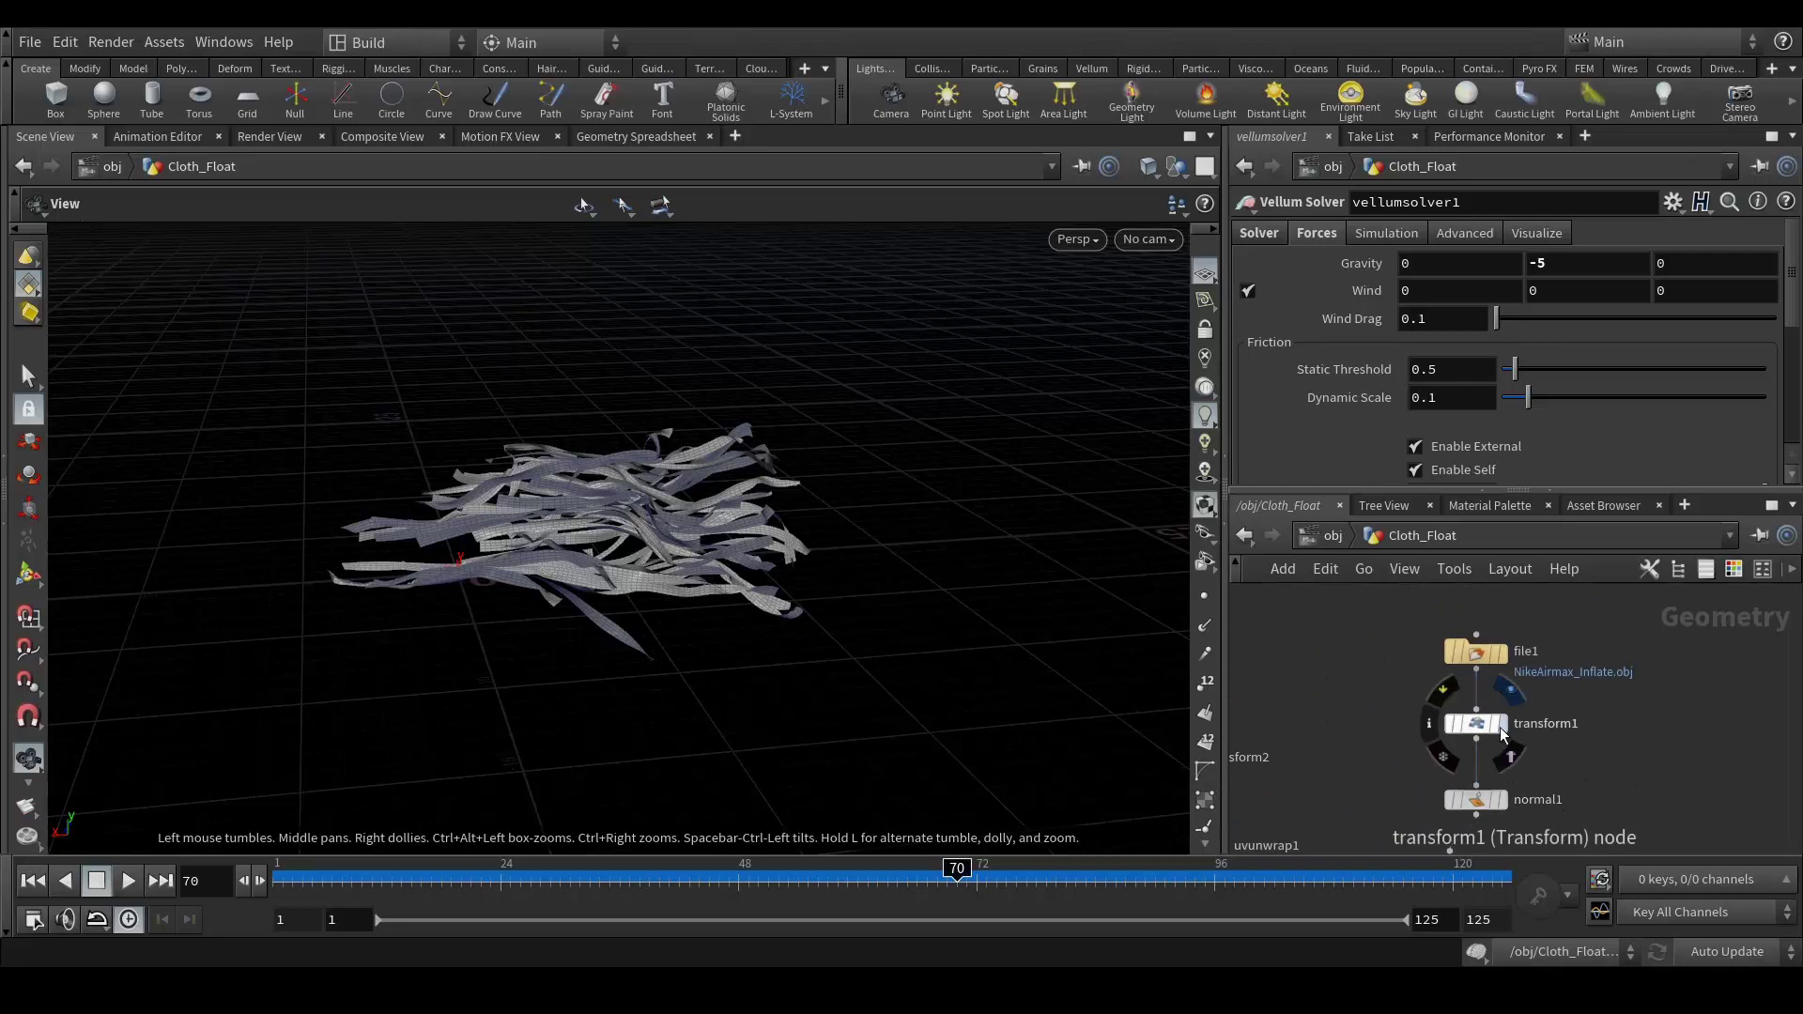
left_click(1503, 730)
Zoom in on the shoe, scrub the ribbons to frame 85, and frame the vellum solver nodes
left_click_drag(551, 531, 455, 543)
right_click_drag(455, 543, 509, 613)
left_click_drag(619, 873, 1105, 877)
left_click_drag(944, 718, 924, 531)
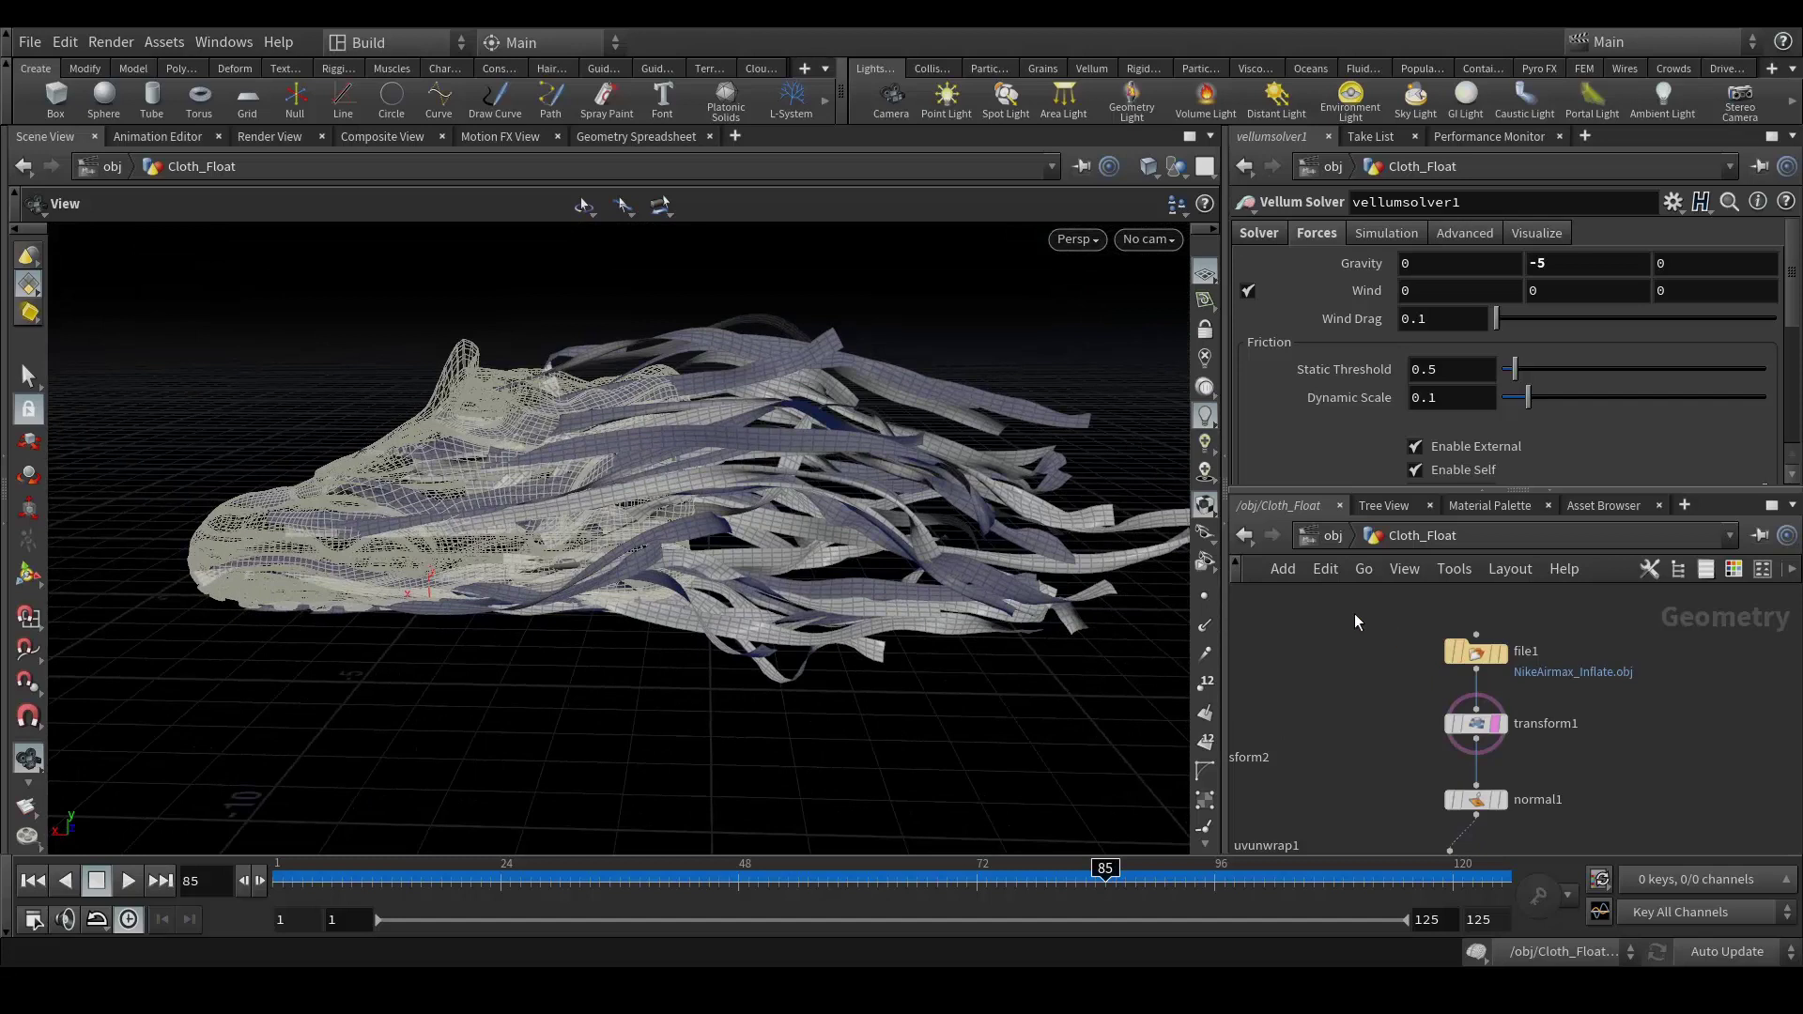
scroll(1354, 612, "down", 3)
middle_click_drag(1625, 758, 1714, 584)
middle_click_drag(1648, 721, 1608, 599)
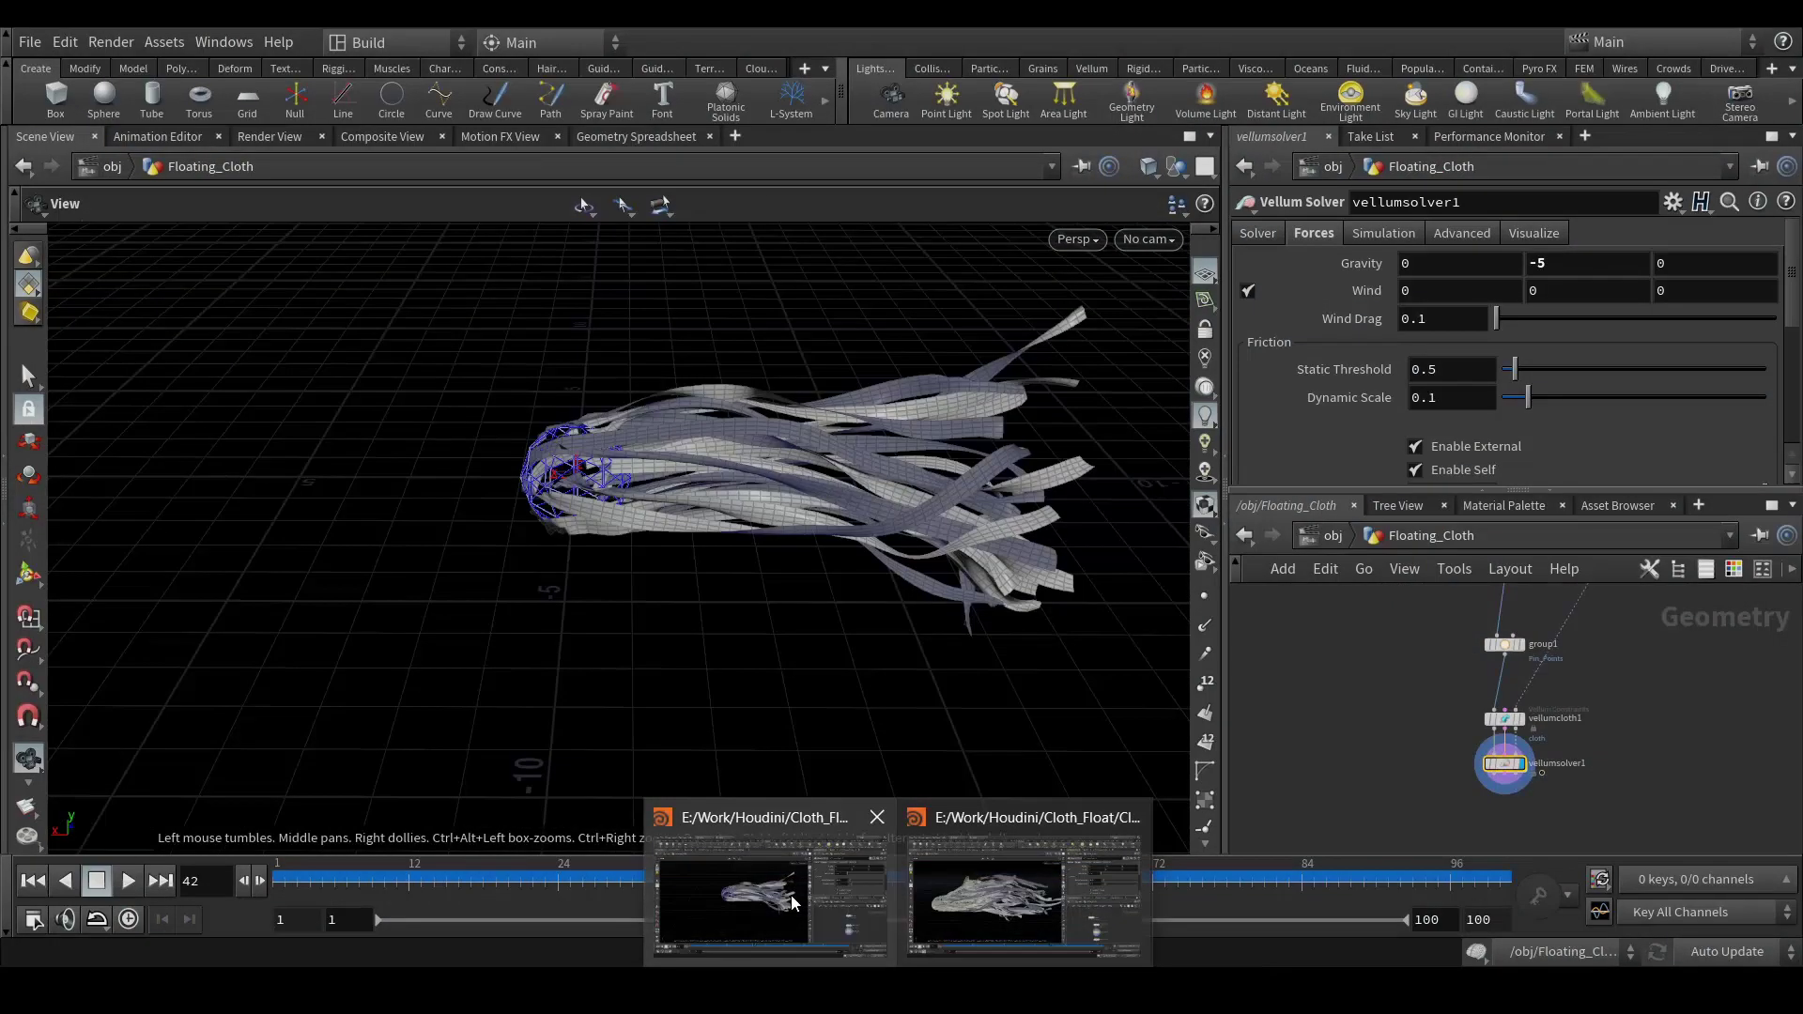
Review the Floating_Cloth ribbons in Houdini, then play Shoe_MG_Cloth_Float_YTB01.mov from File Explorer
left_click(791, 894)
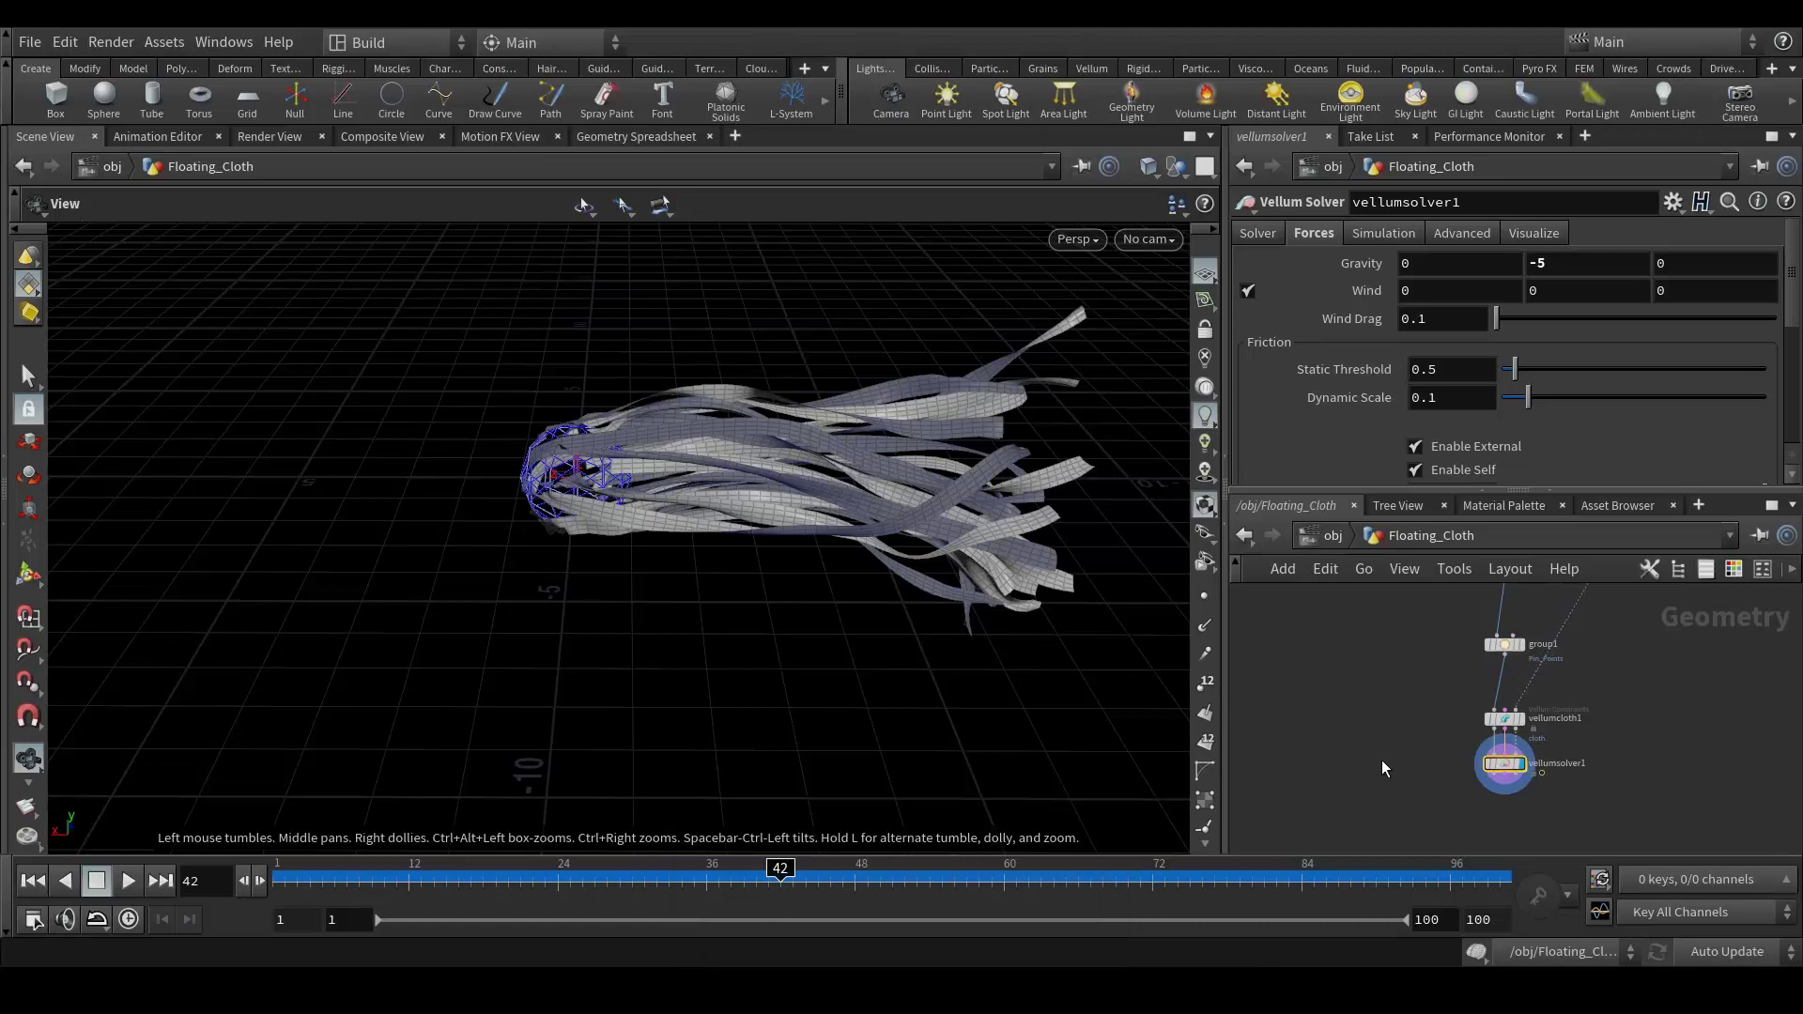
middle_click_drag(1383, 762, 1427, 708)
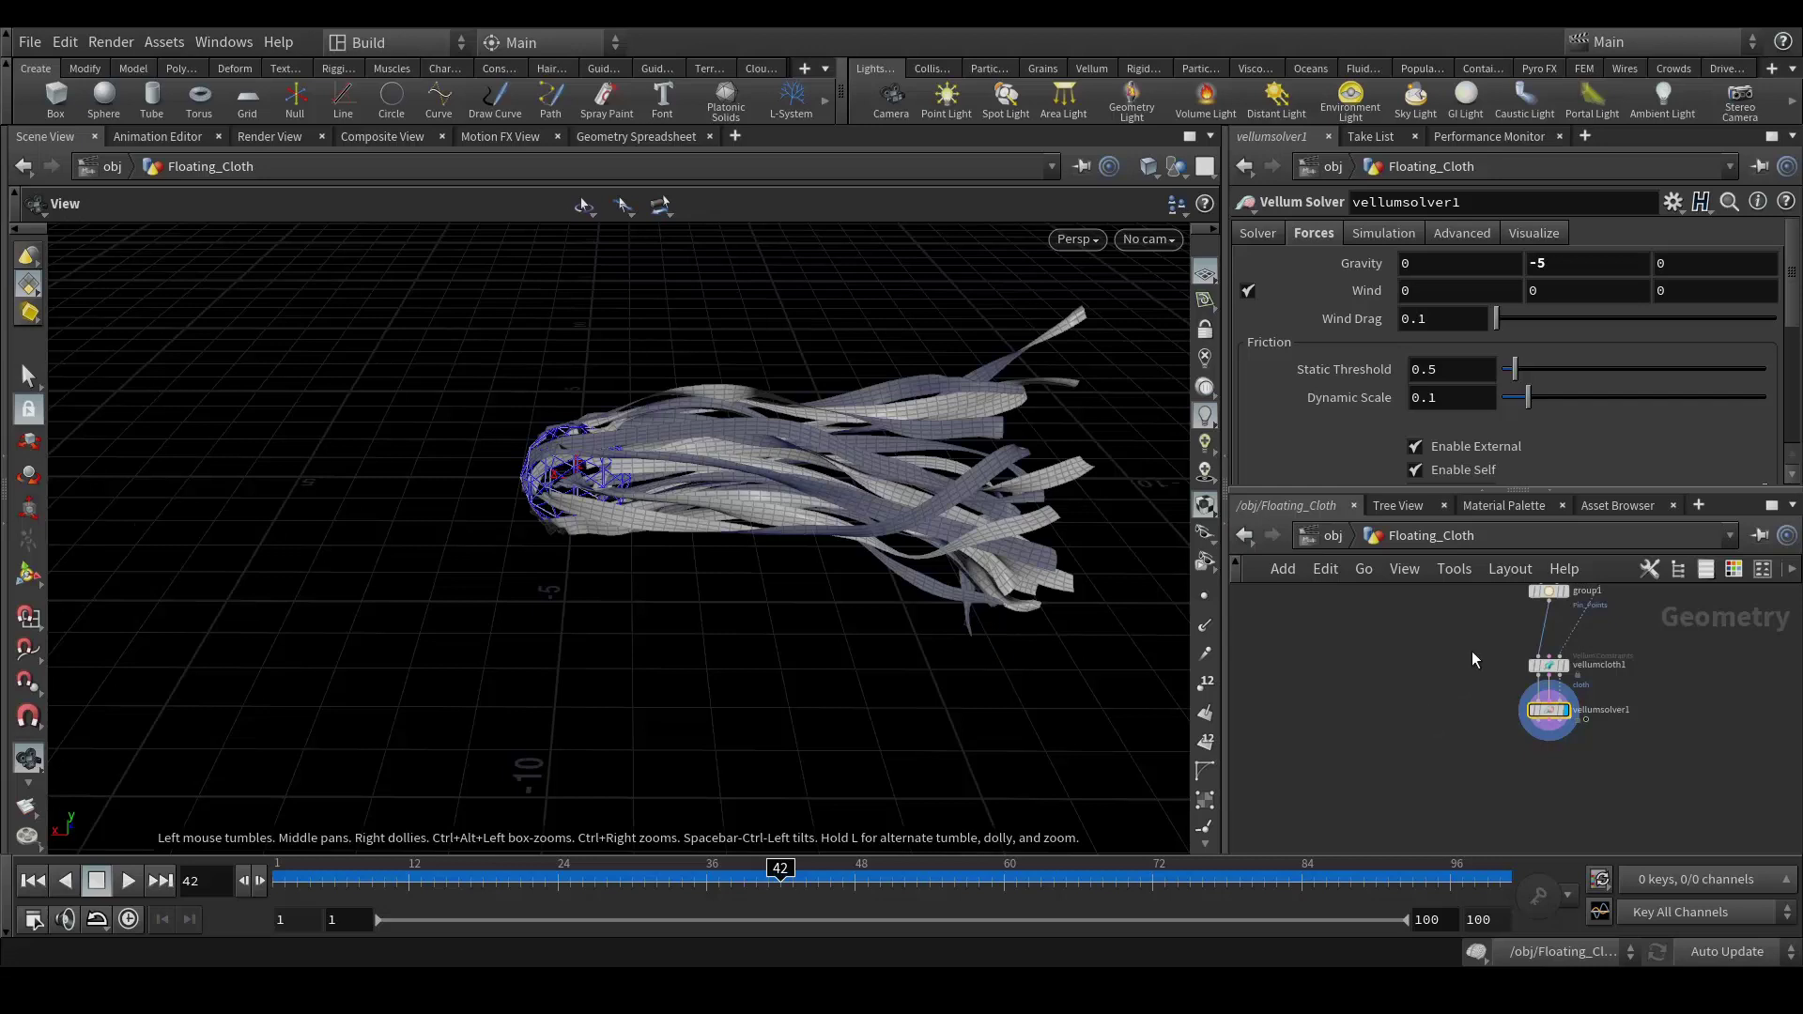
middle_click_drag(1474, 653, 1447, 660)
left_click_drag(780, 524, 817, 486)
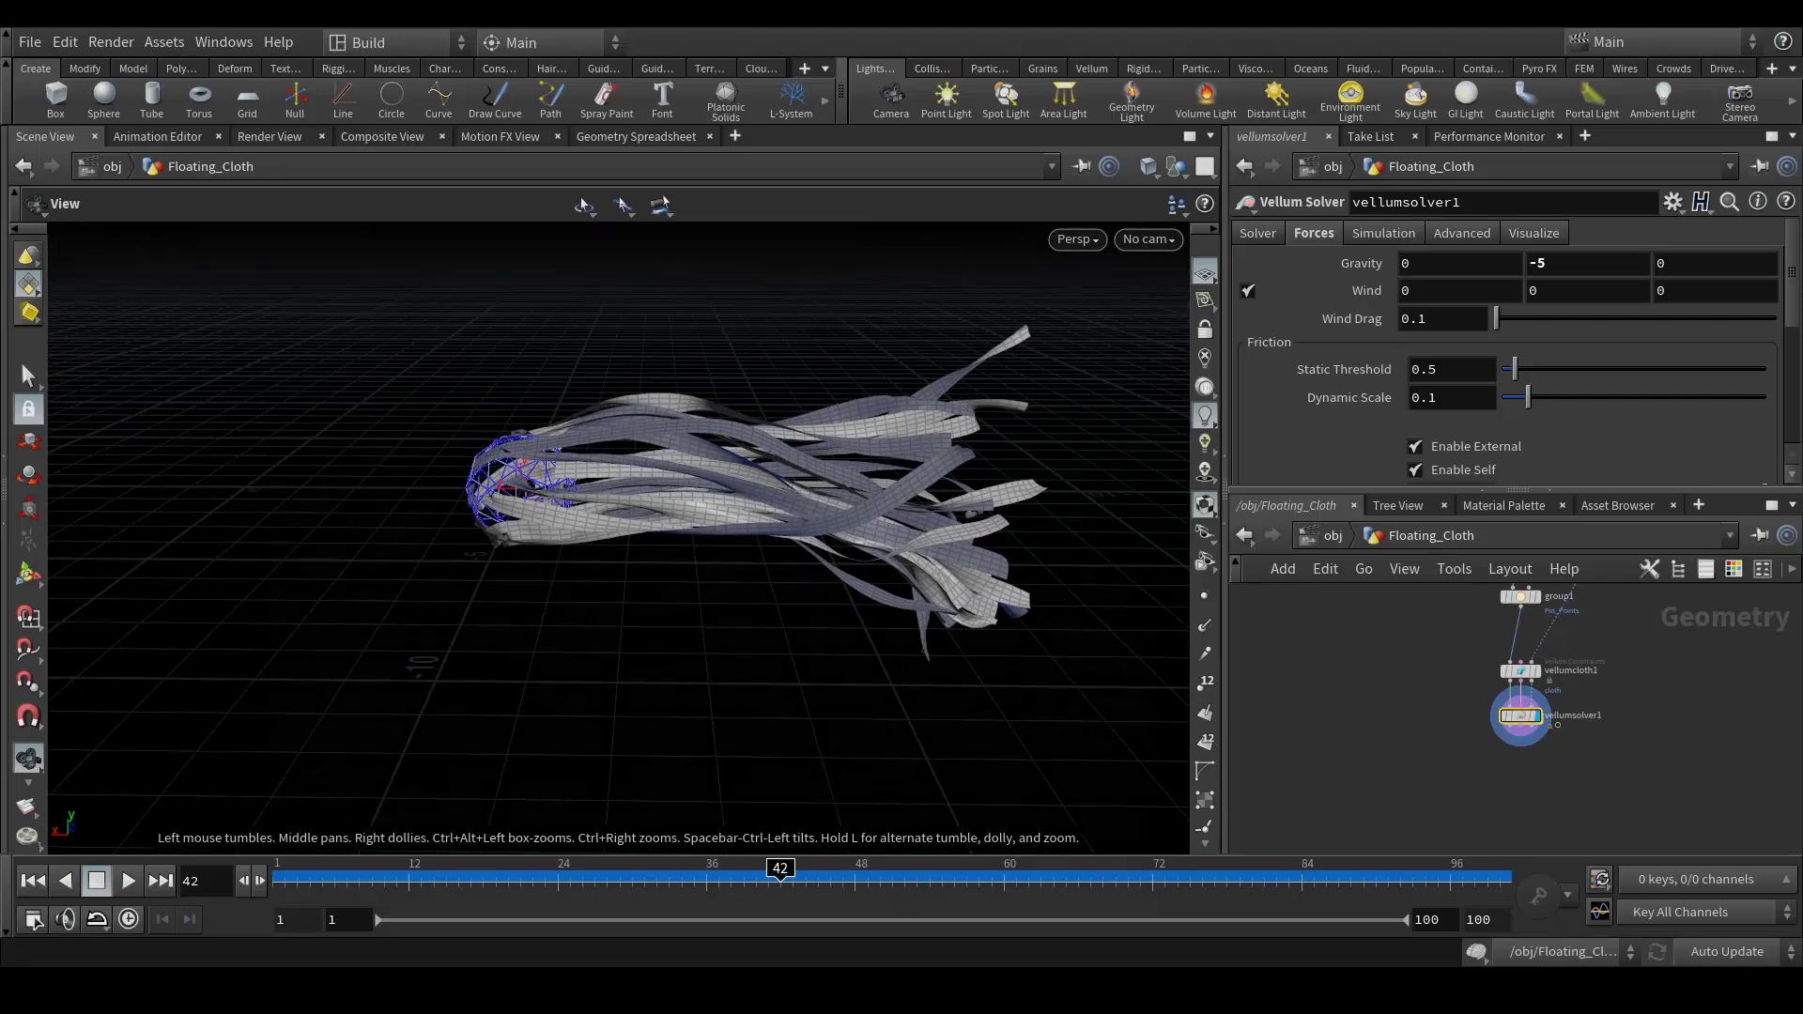
left_click(671, 991)
double_click(1198, 434)
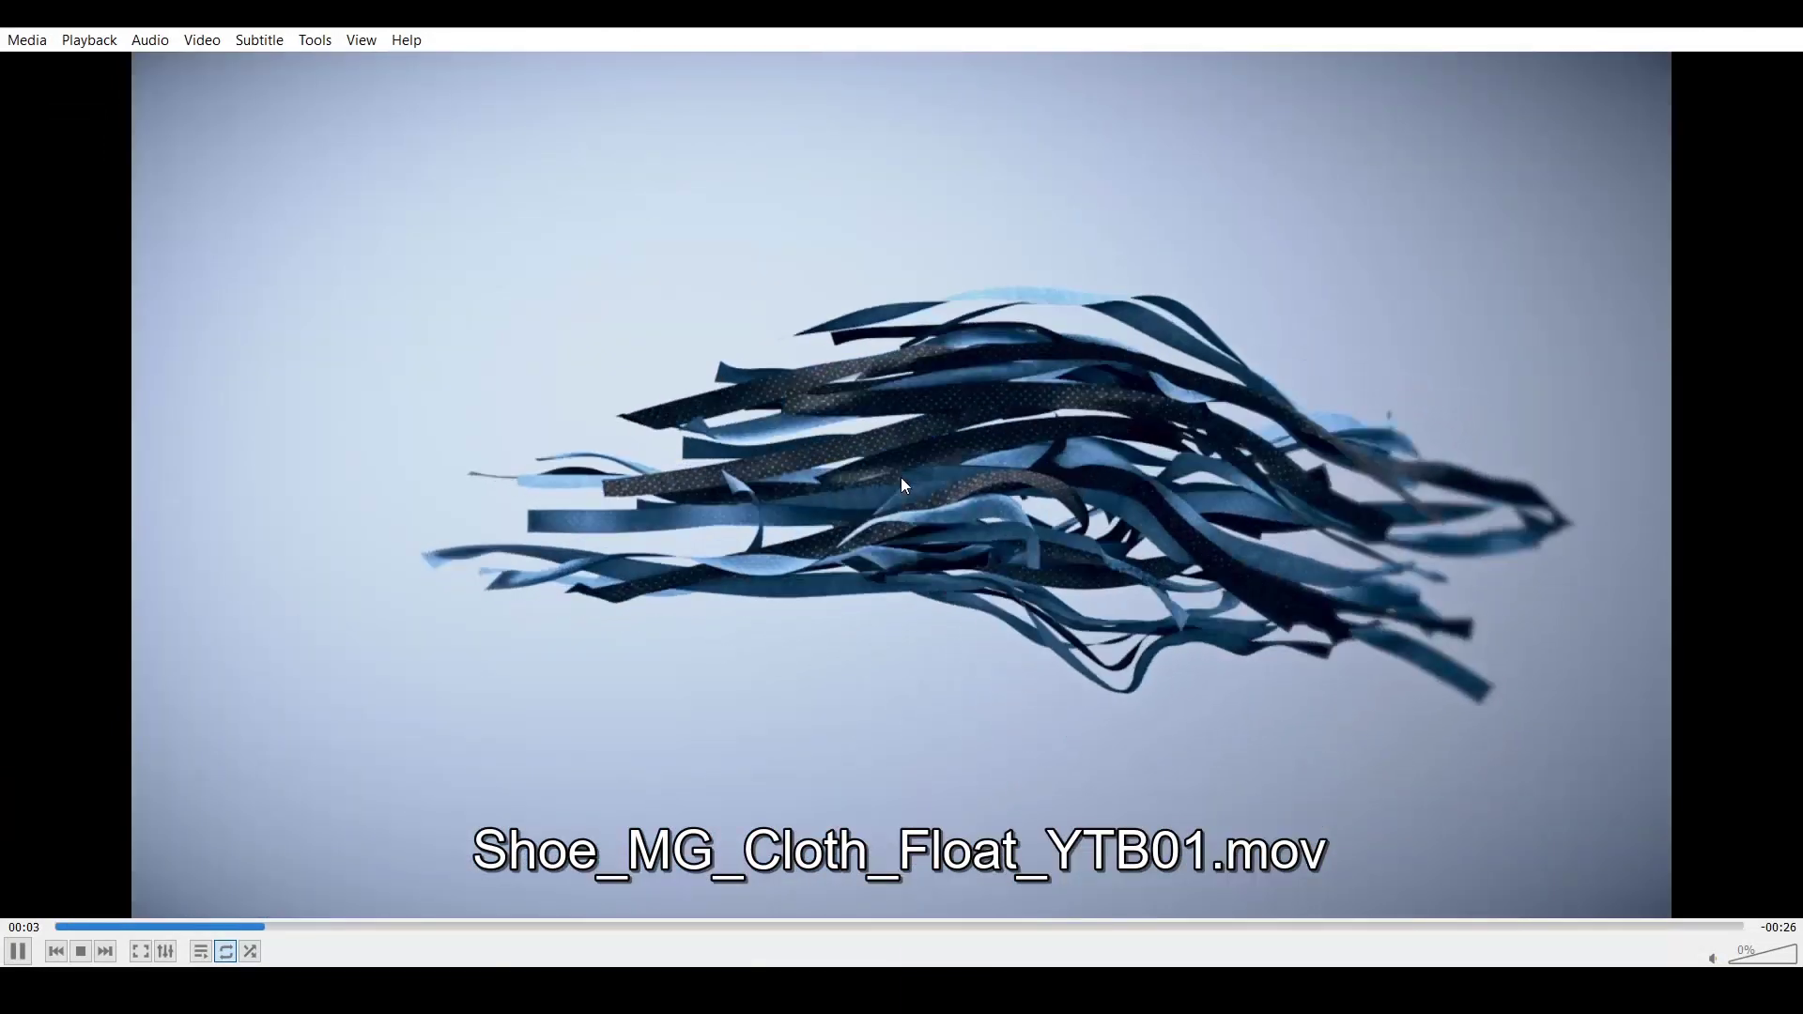
key("space")
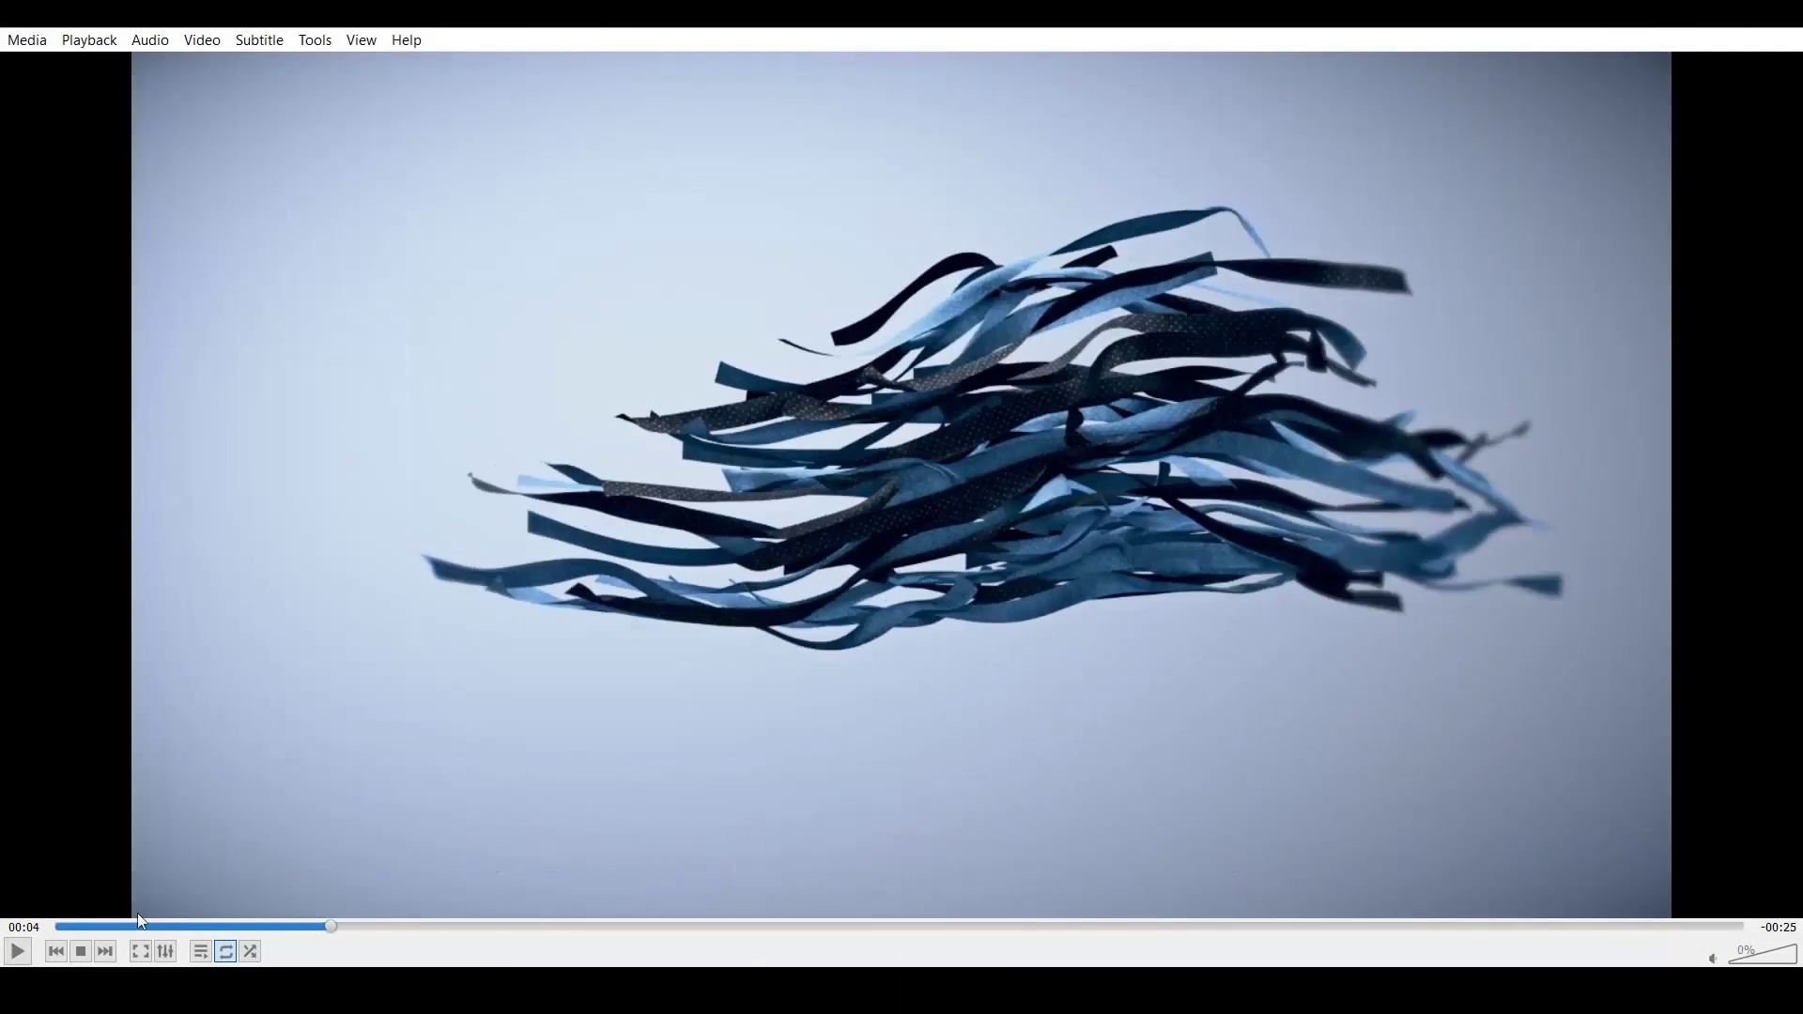
left_click(19, 952)
double_click(460, 568)
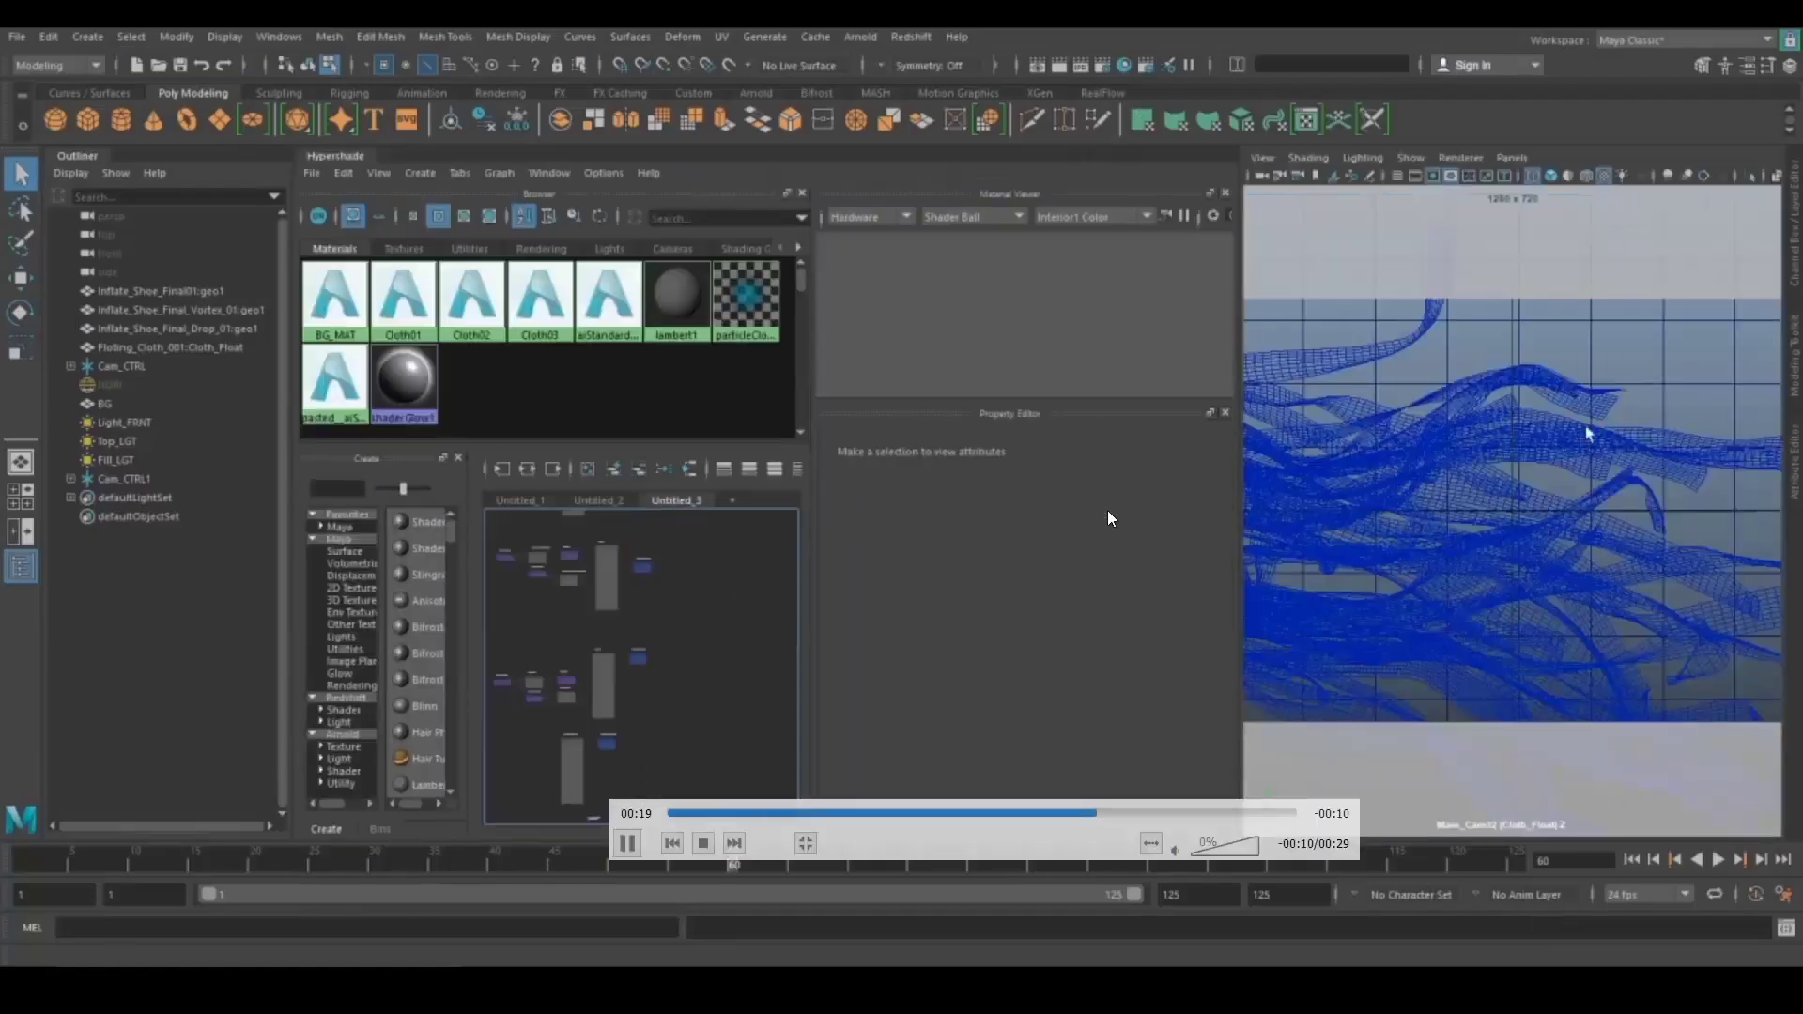
double_click(1006, 509)
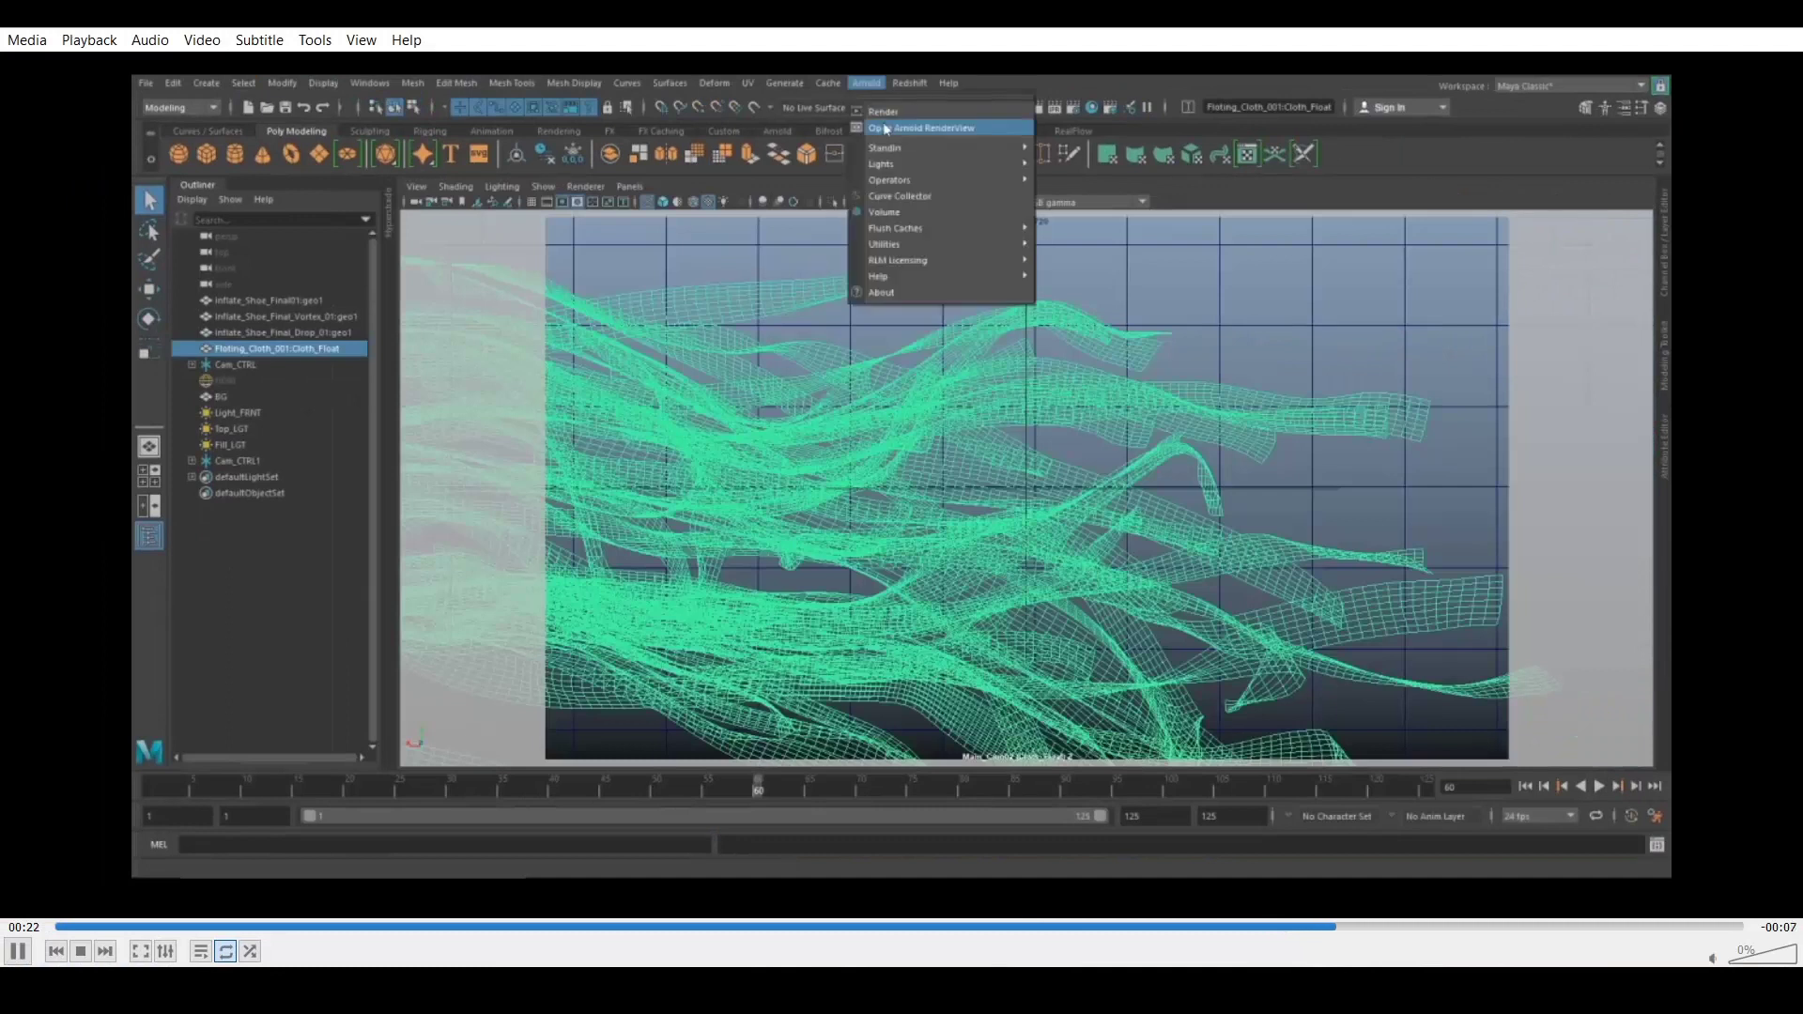